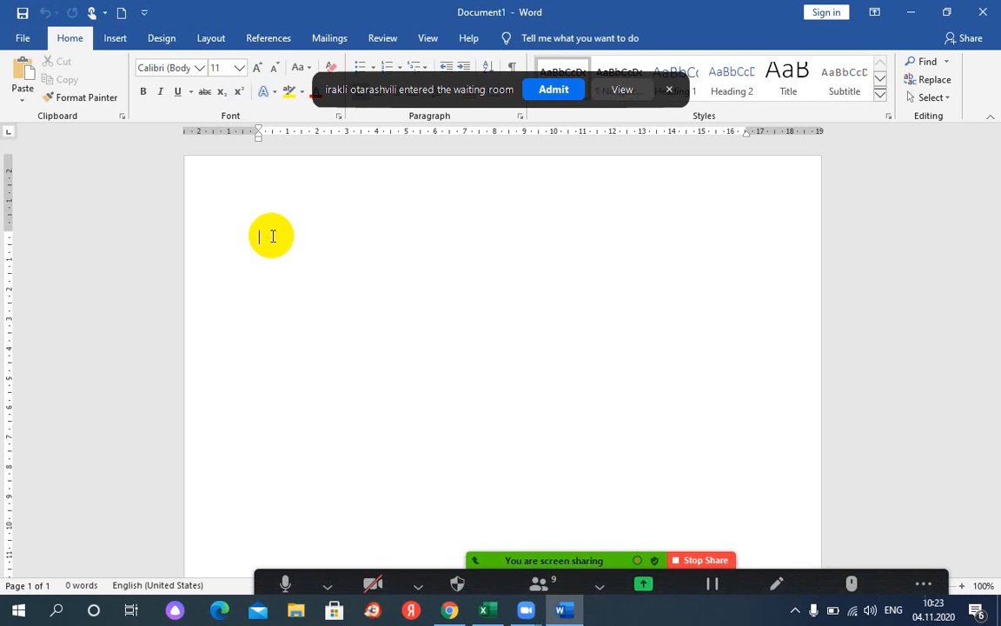
- Admit the waiting participant to the meeting and minimize the meeting's video panel
{"action": "left_click", "coordinate": [558, 92]}
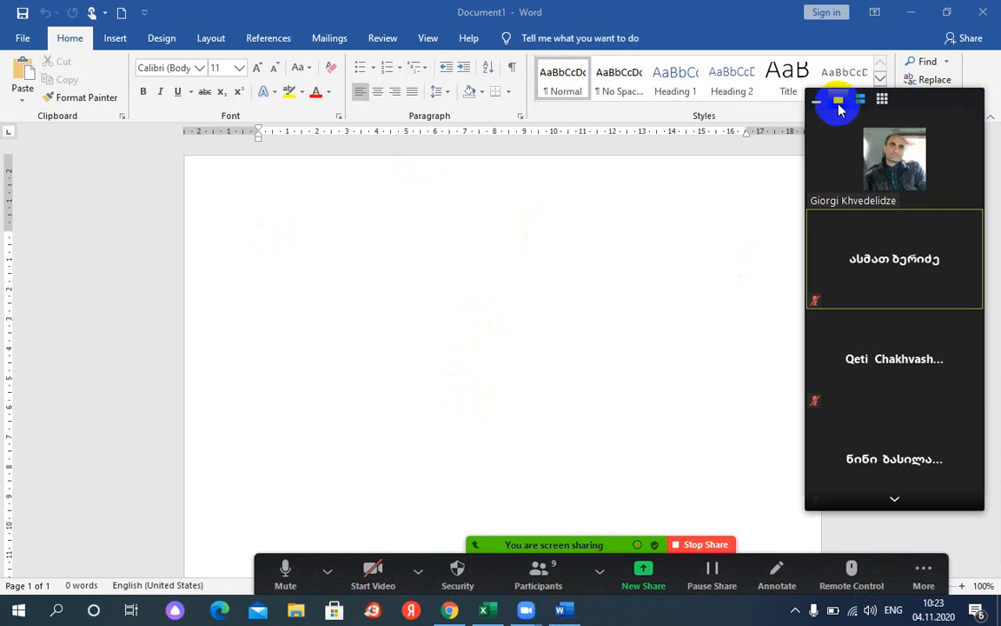
{"action": "left_click", "coordinate": [817, 100]}
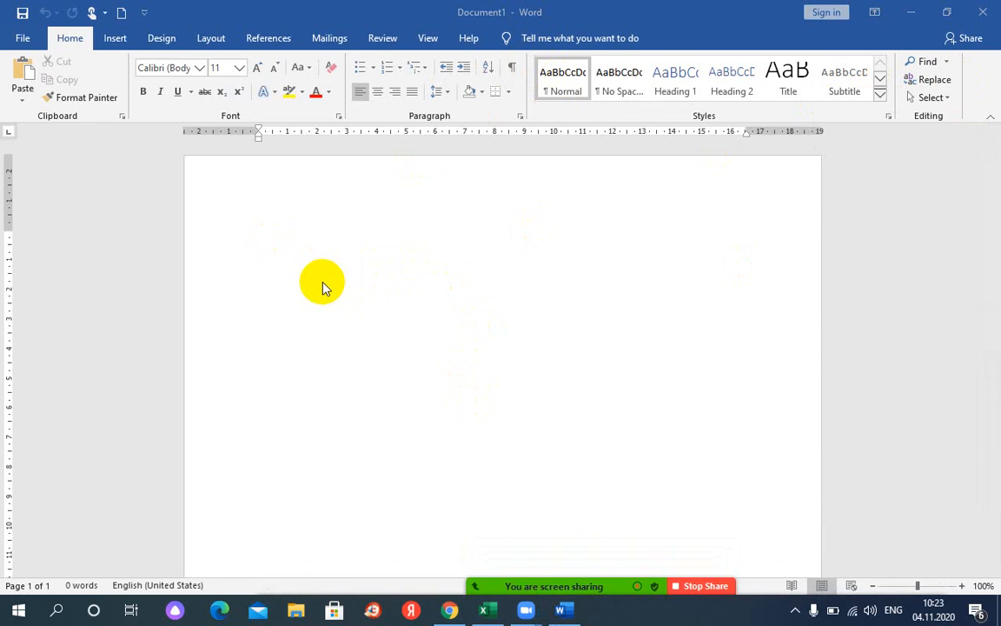
- Insert a table with 5 columns and 6 rows at the beginning of the blank document
{"action": "left_click", "coordinate": [115, 40]}
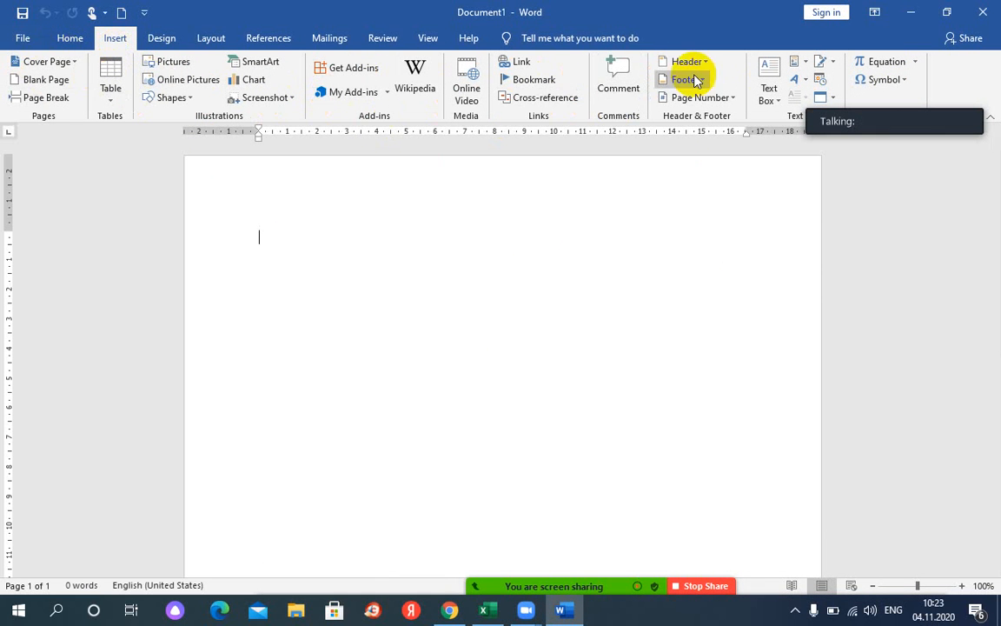
{"action": "left_click", "coordinate": [58, 40]}
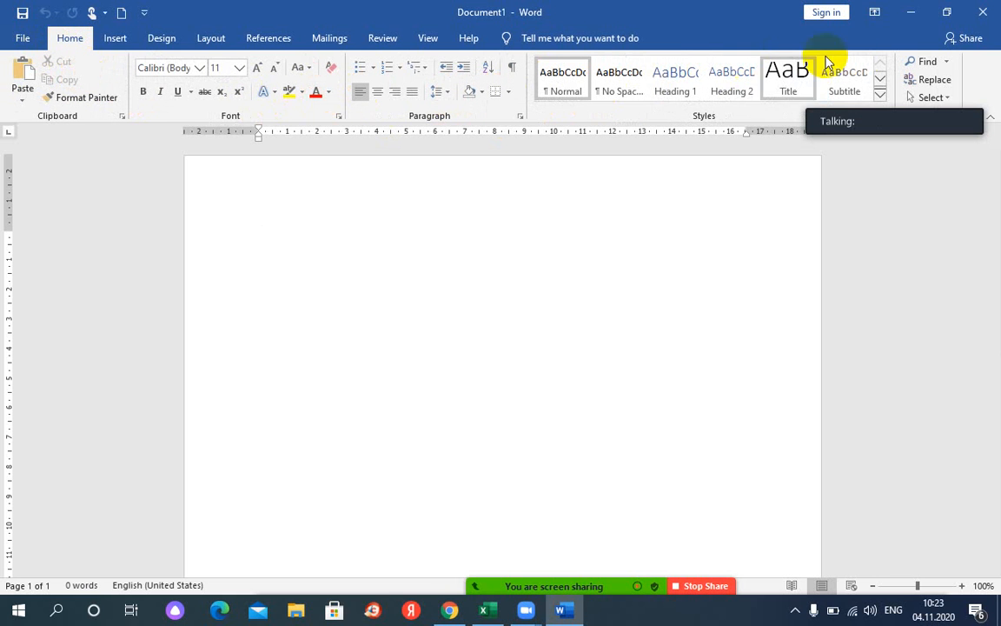
{"action": "left_click", "coordinate": [115, 41]}
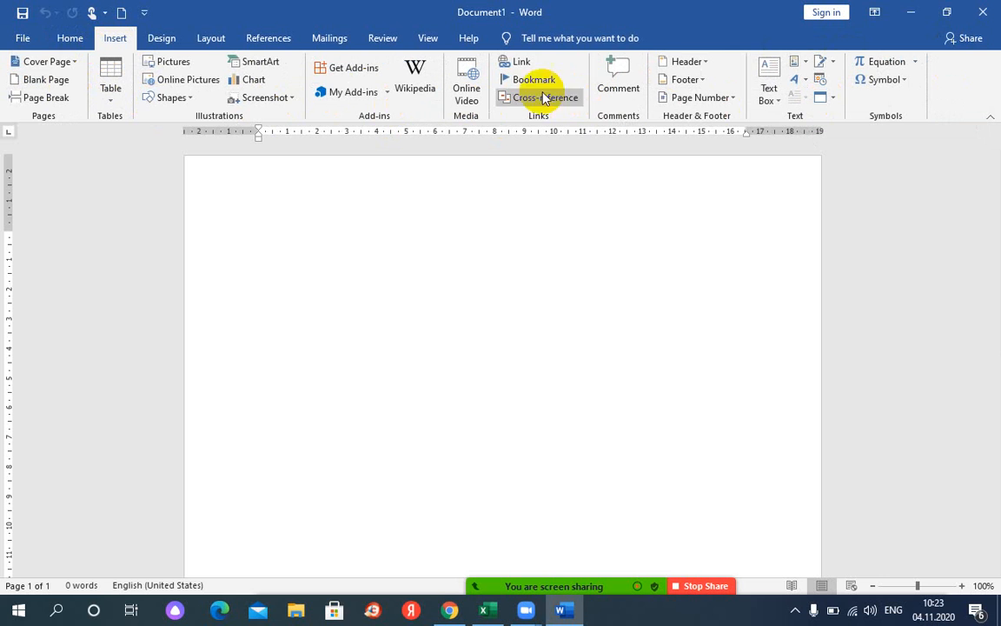
{"action": "left_click", "coordinate": [110, 103]}
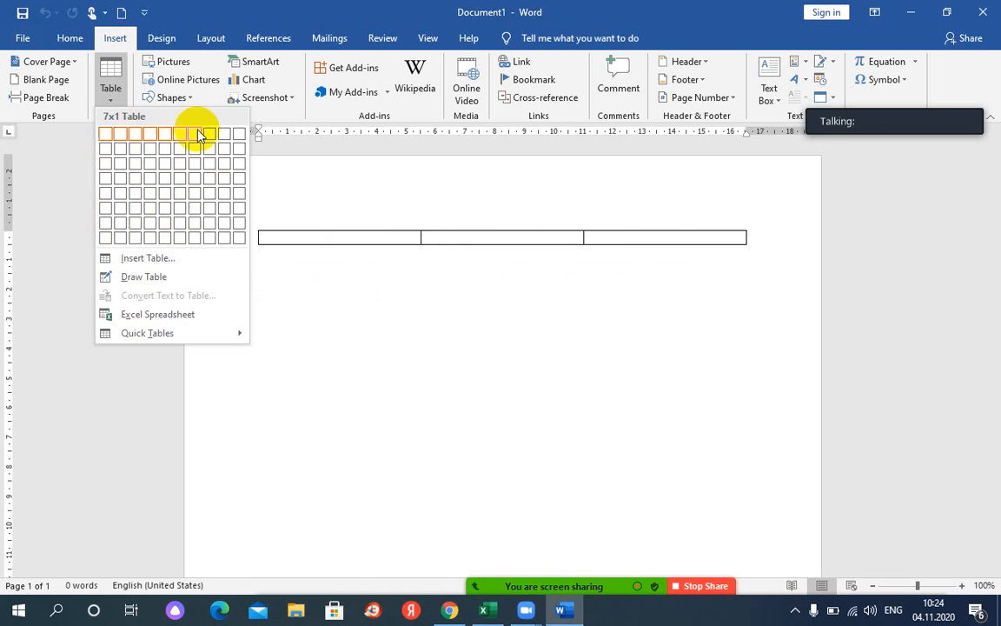
{"action": "left_click", "coordinate": [164, 209]}
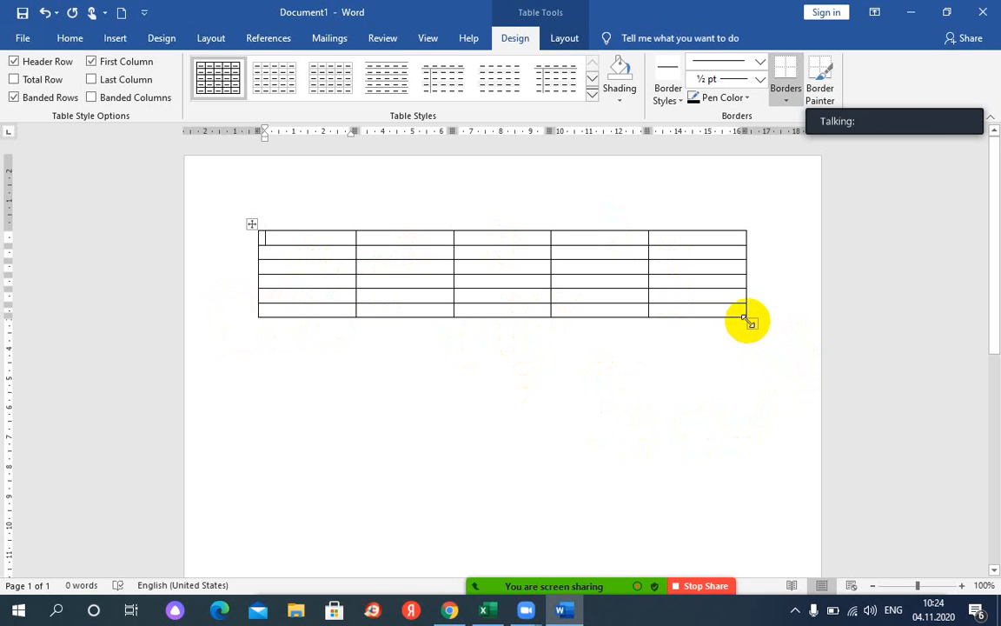
- Try enlarging the whole table proportionally and undo the resize
{"action": "left_click_drag", "start_coordinate": [747, 319], "coordinate": [765, 415]}
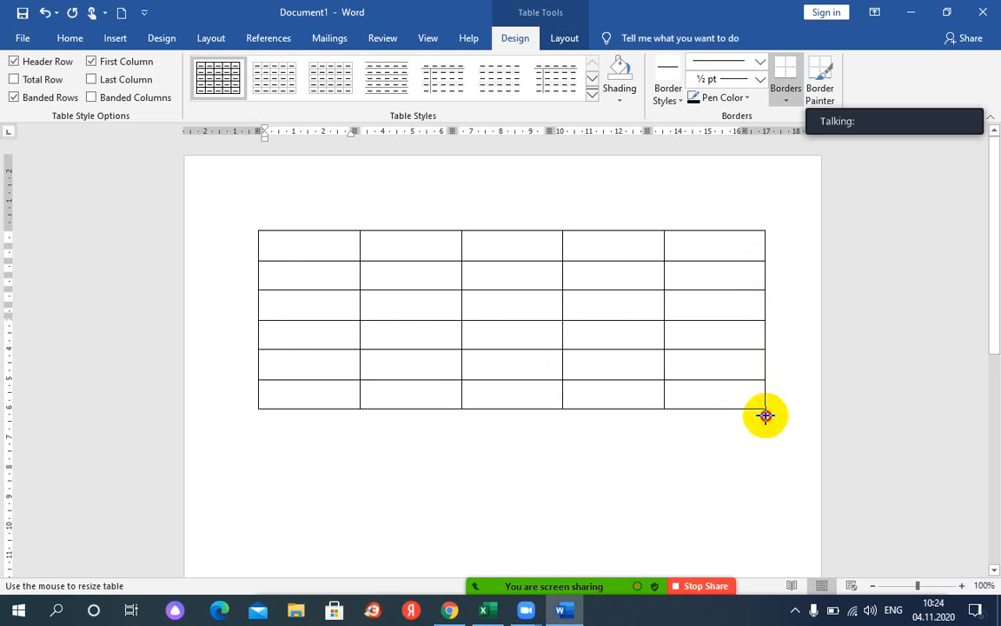
{"action": "left_click_drag", "start_coordinate": [765, 415], "coordinate": [764, 415]}
{"action": "key", "text": "ctrl+z"}
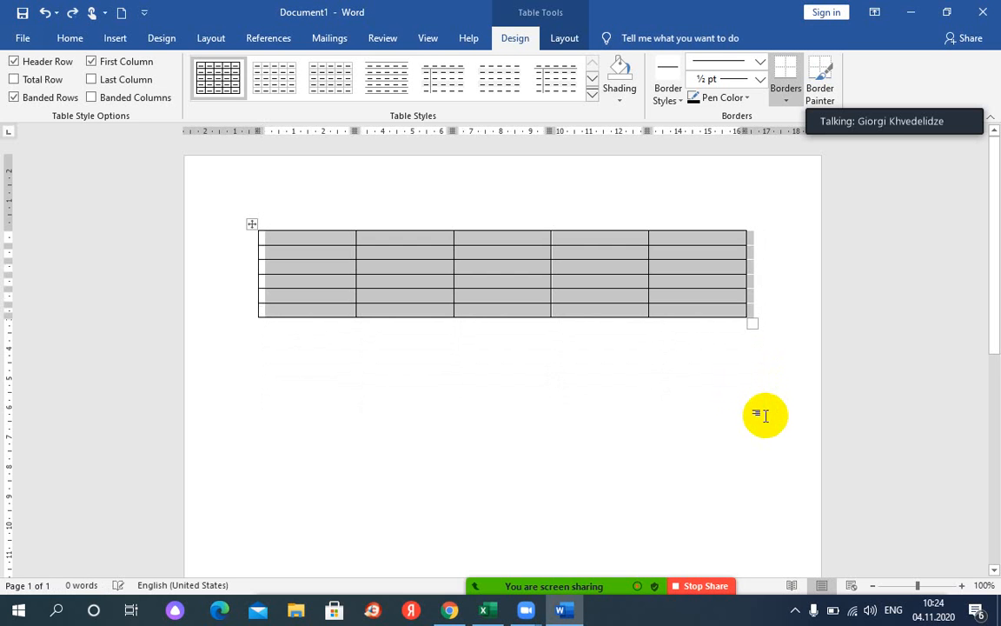
{"action": "left_click", "coordinate": [711, 320]}
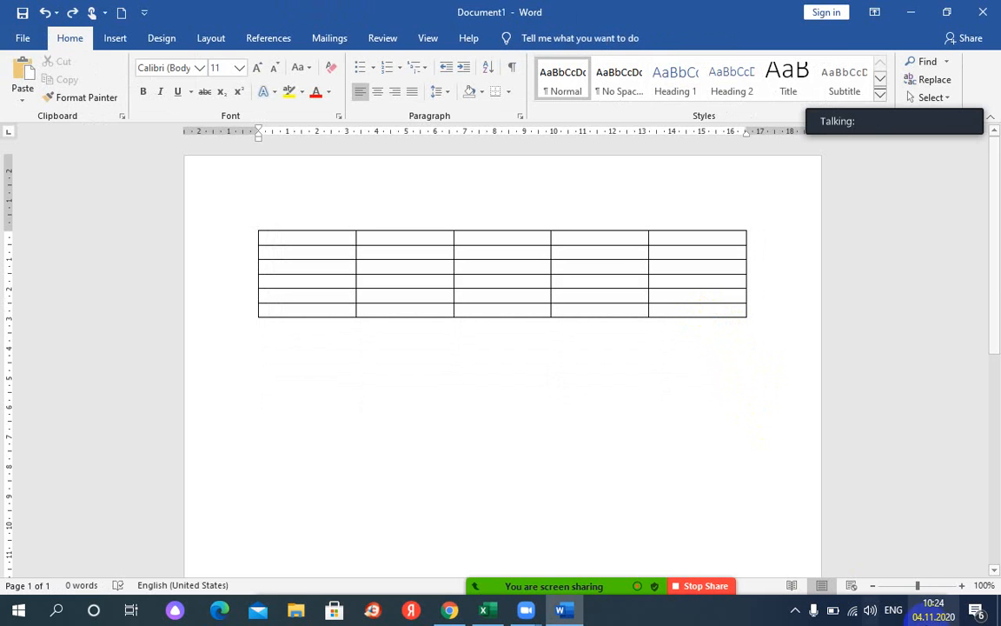
- Try making only the table's last row much taller and undo the height change
{"action": "left_click", "coordinate": [963, 586]}
{"action": "left_click", "coordinate": [963, 586]}
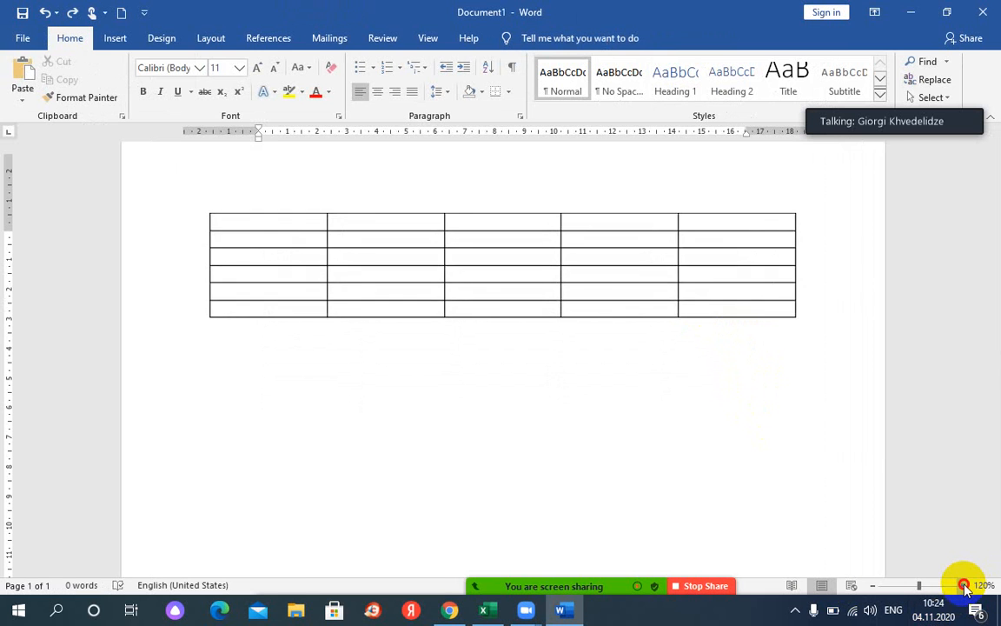
{"action": "left_click", "coordinate": [963, 585]}
{"action": "left_click", "coordinate": [963, 586]}
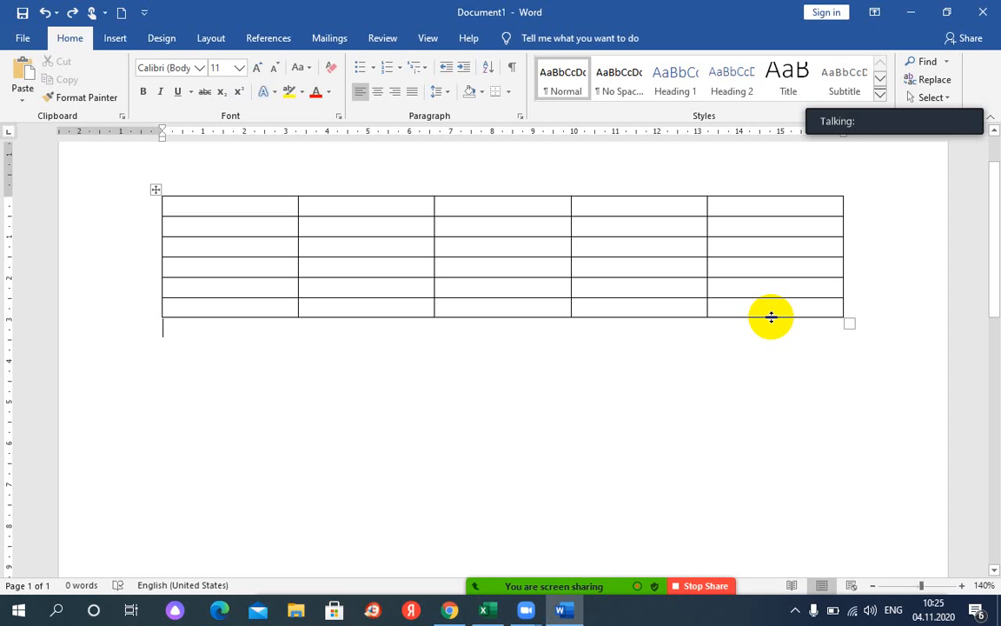
{"action": "left_click_drag", "start_coordinate": [771, 318], "coordinate": [778, 432]}
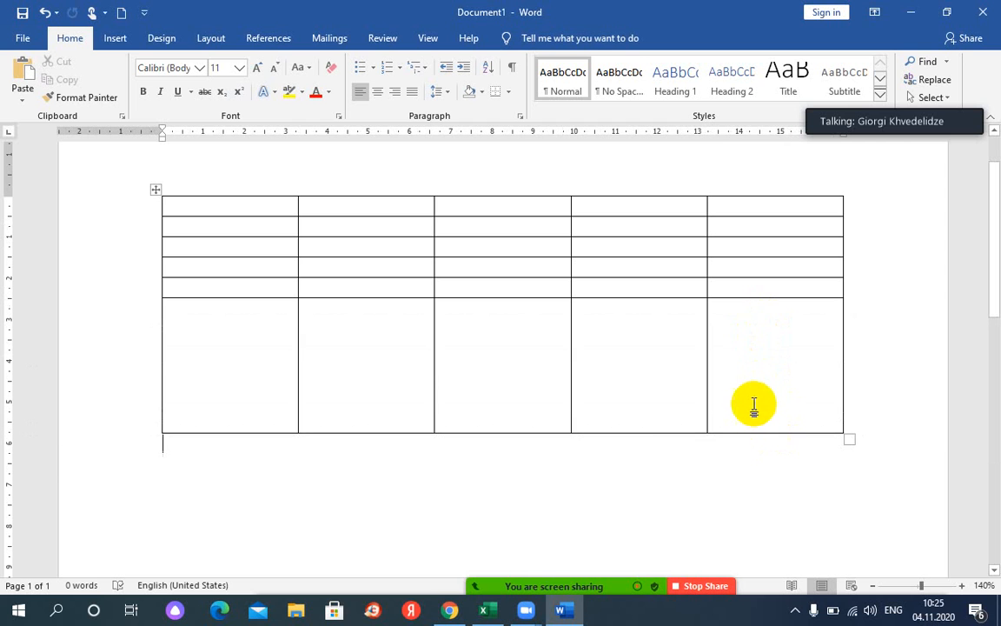
{"action": "key", "text": "ctrl+z"}
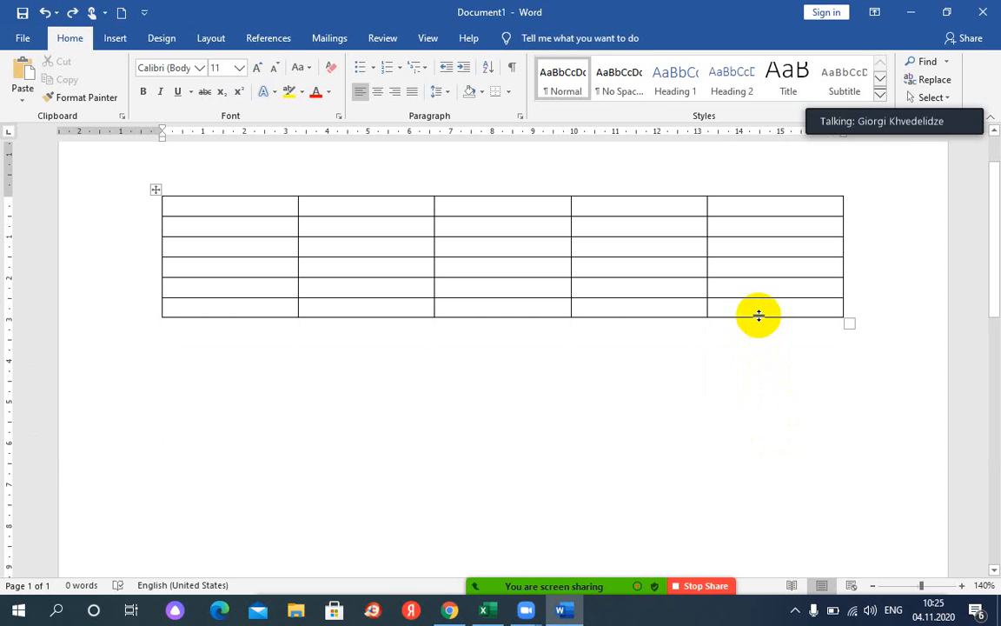
- Enlarge the whole table to about 16.8 cm wide, with all six rows taller
{"action": "left_click_drag", "start_coordinate": [759, 315], "coordinate": [794, 321]}
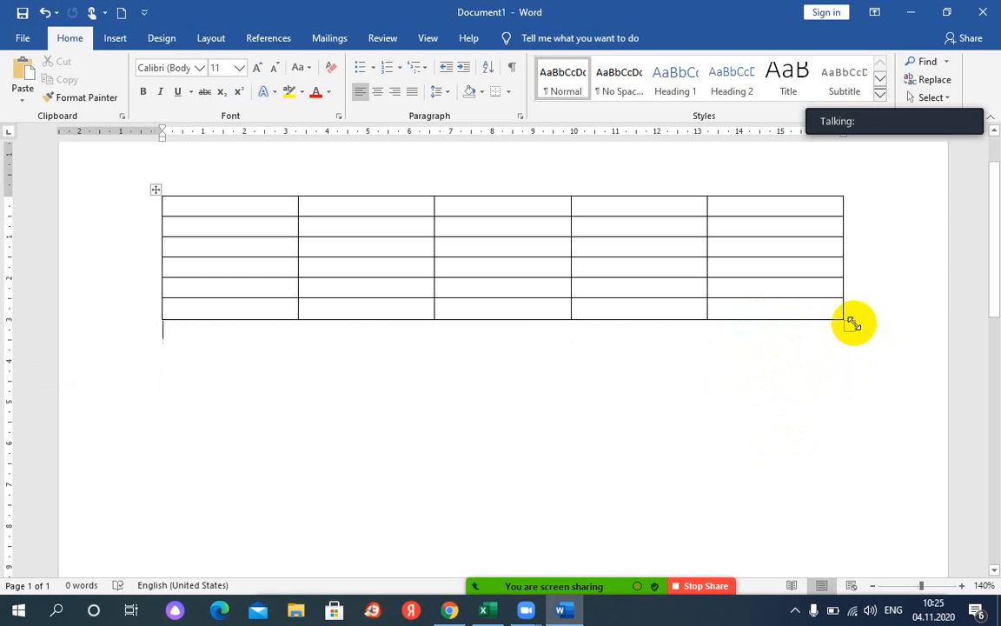
{"action": "left_click_drag", "start_coordinate": [851, 324], "coordinate": [856, 414]}
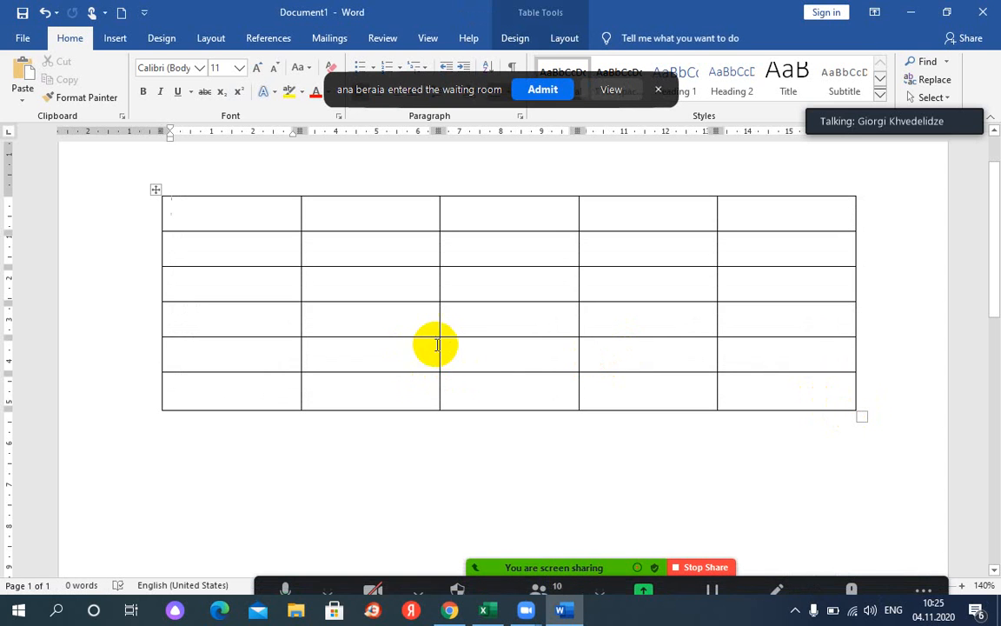
- Admit the next waiting participant to the meeting and return to the table in the document
{"action": "left_click", "coordinate": [534, 98]}
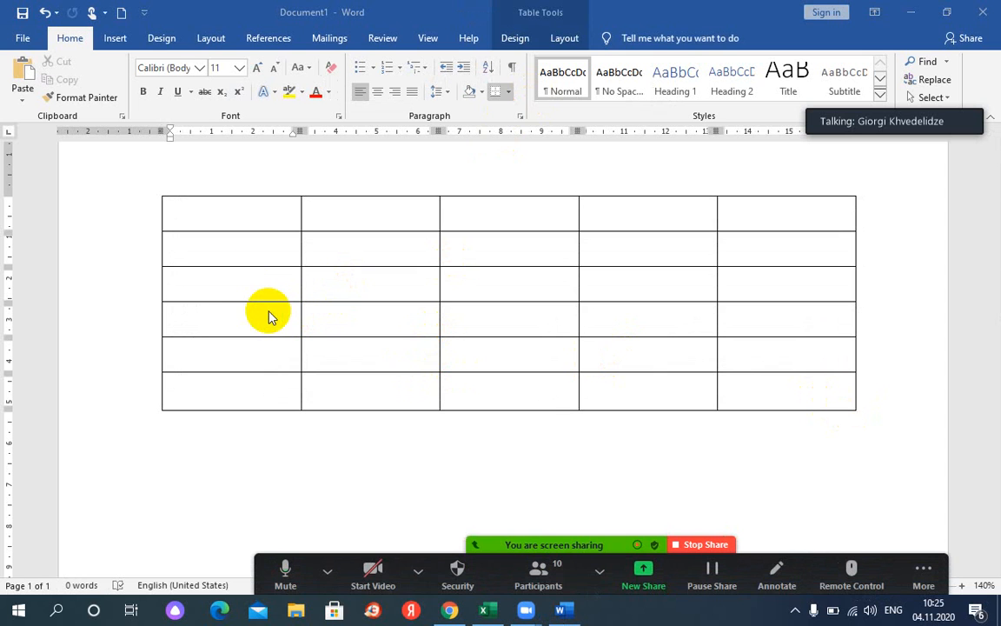
{"action": "left_click", "coordinate": [231, 233]}
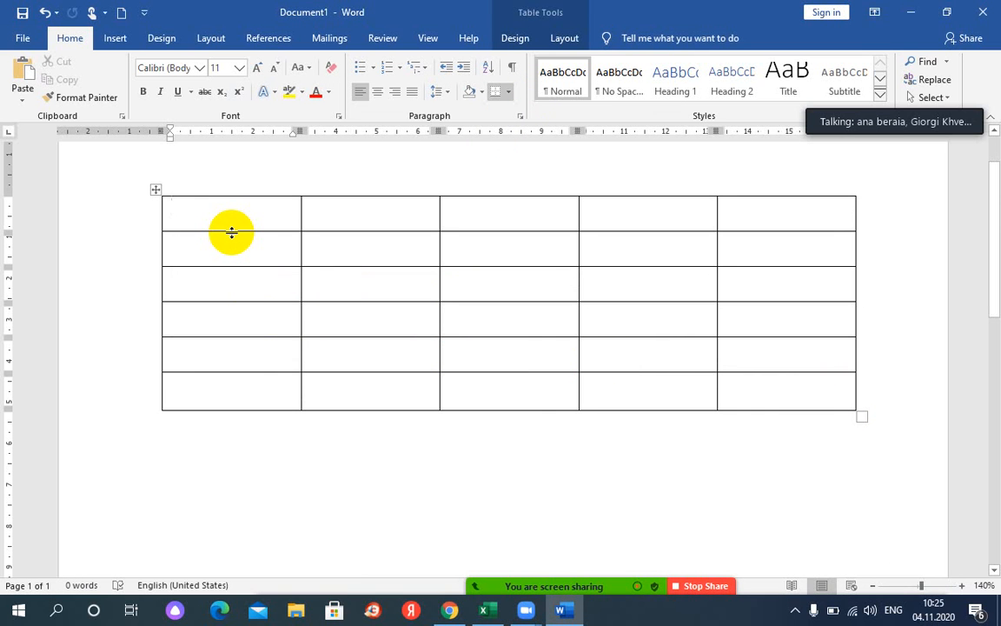
- Make the first row about 2.2 cm tall, narrow the first column and make the second about 3.5 cm wide
{"action": "left_click_drag", "start_coordinate": [232, 233], "coordinate": [232, 291]}
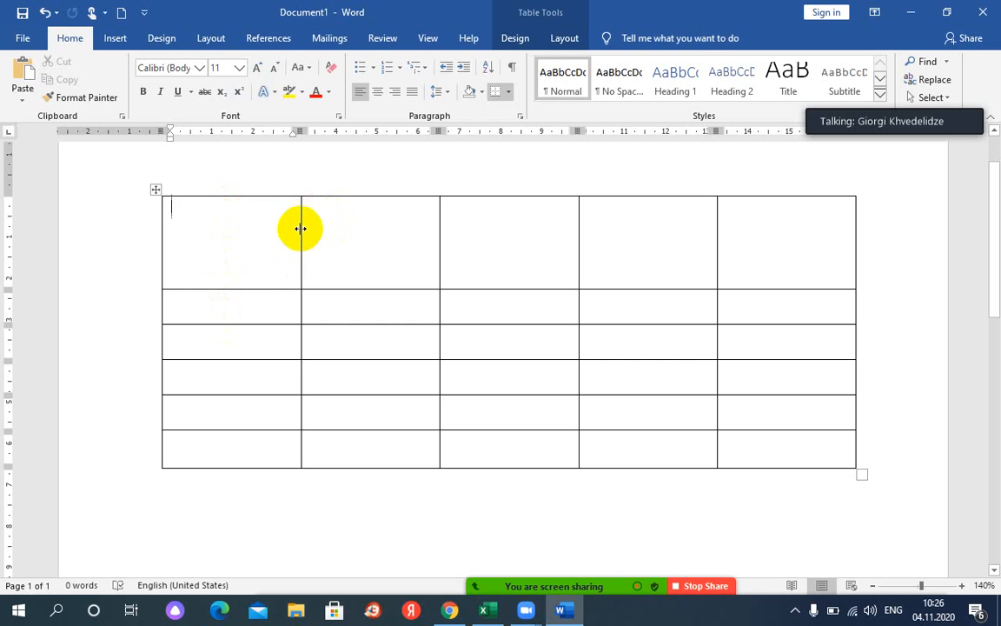
{"action": "left_click_drag", "start_coordinate": [300, 228], "coordinate": [358, 230]}
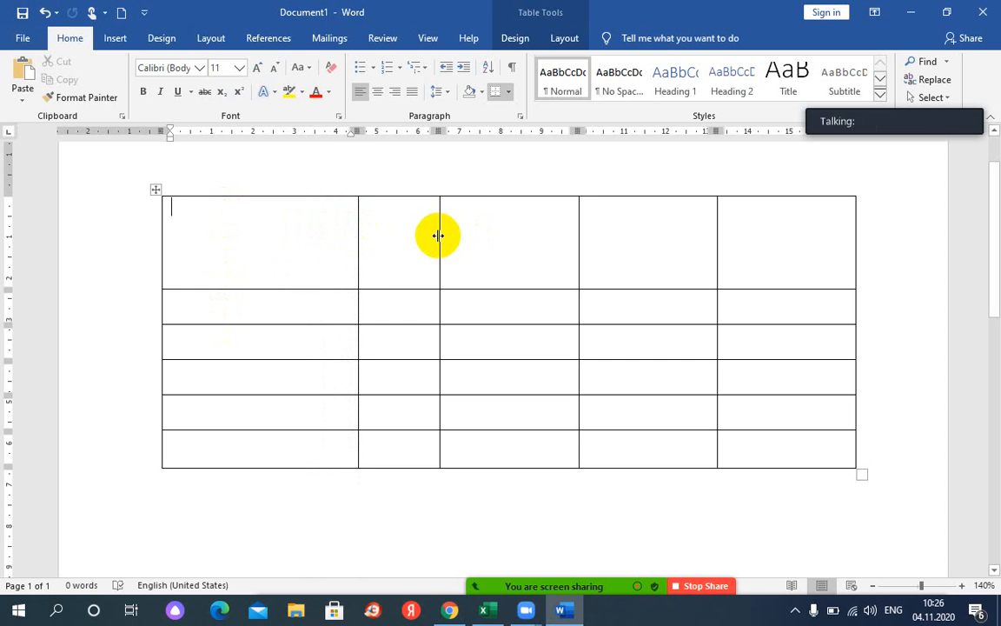
{"action": "mouse_move", "coordinate": [440, 235]}
{"action": "left_mouse_down"}
{"action": "mouse_move", "coordinate": [521, 237]}
{"action": "mouse_move", "coordinate": [361, 248]}
{"action": "mouse_move", "coordinate": [431, 247]}
{"action": "left_mouse_up"}
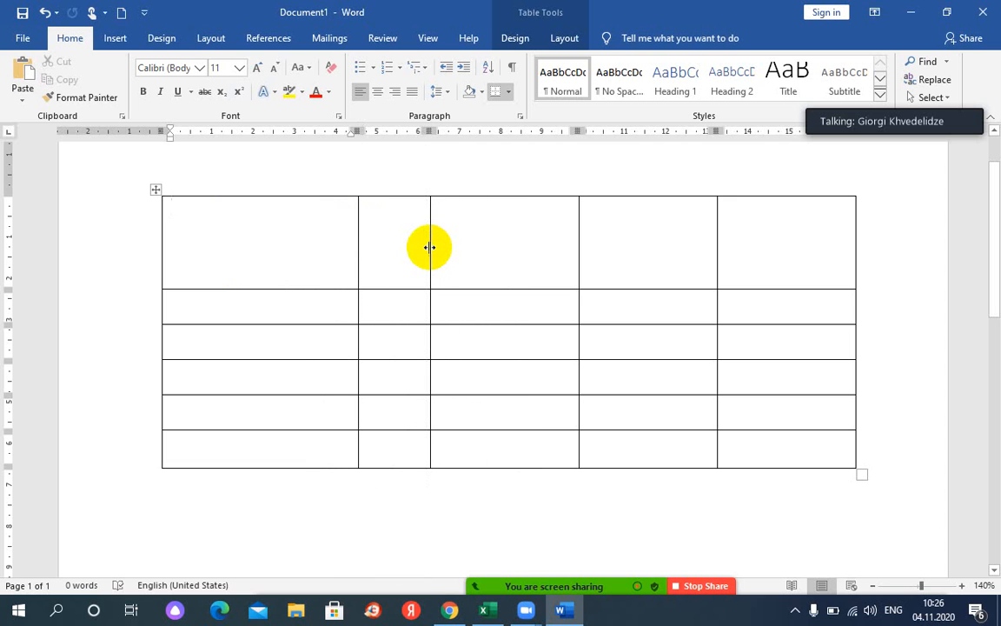
{"action": "left_click_drag", "start_coordinate": [356, 252], "coordinate": [286, 251]}
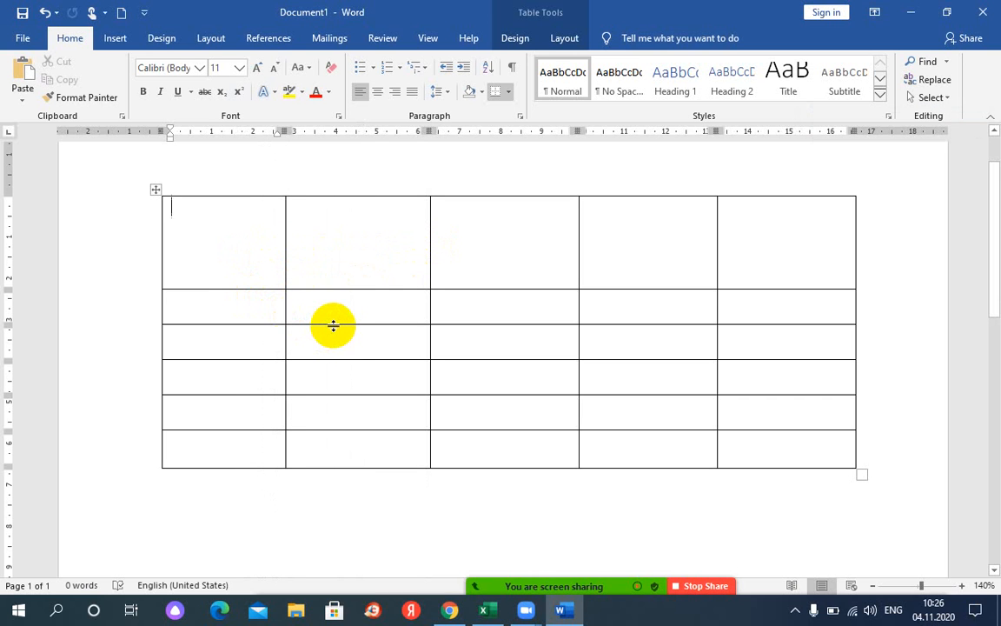
- Increase the heights of the table's second and third rows
{"action": "left_click_drag", "start_coordinate": [333, 326], "coordinate": [339, 452]}
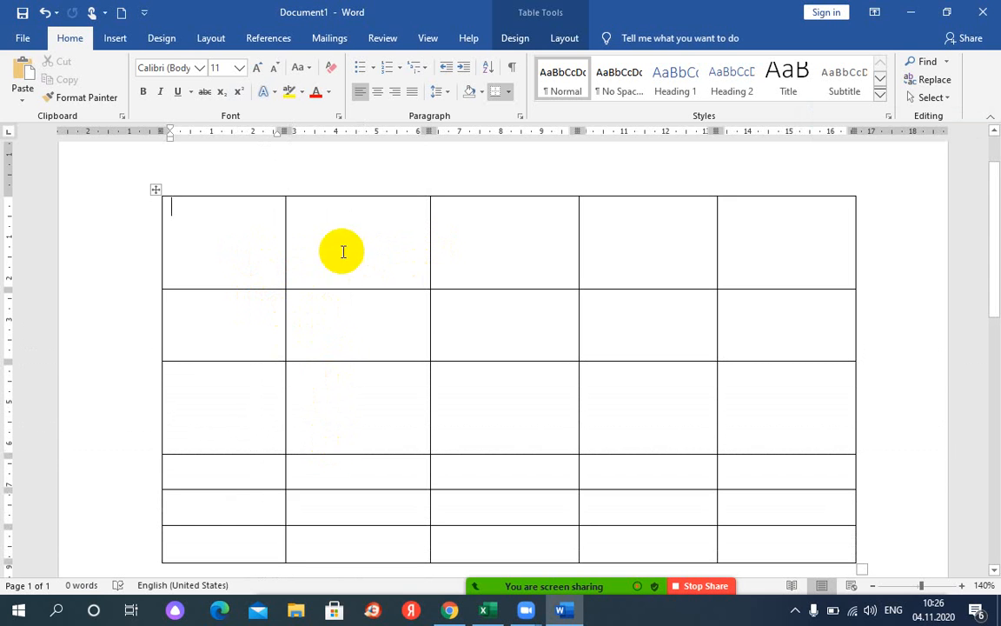
{"action": "scroll", "coordinate": [308, 340], "scroll_direction": "down", "scroll_amount": 3}
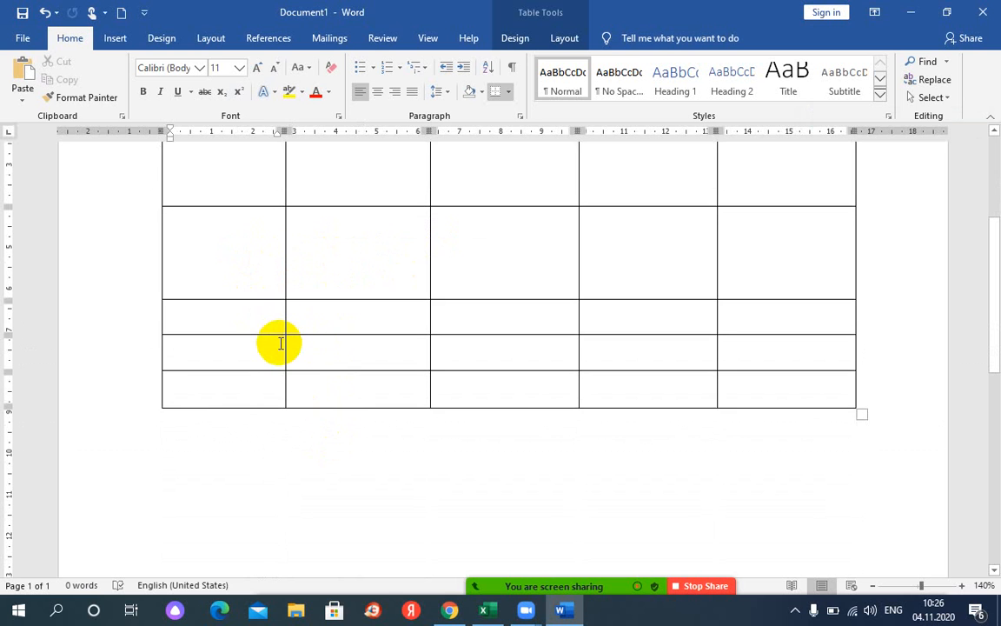
{"action": "scroll", "coordinate": [280, 343], "scroll_direction": "up", "scroll_amount": 2}
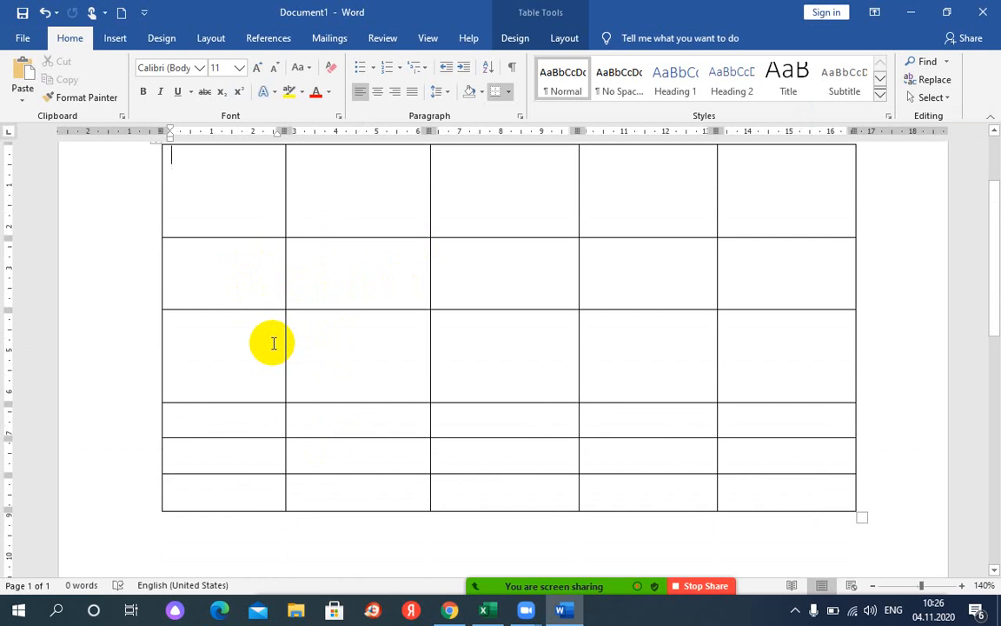
{"action": "scroll", "coordinate": [273, 344], "scroll_direction": "up", "scroll_amount": 2}
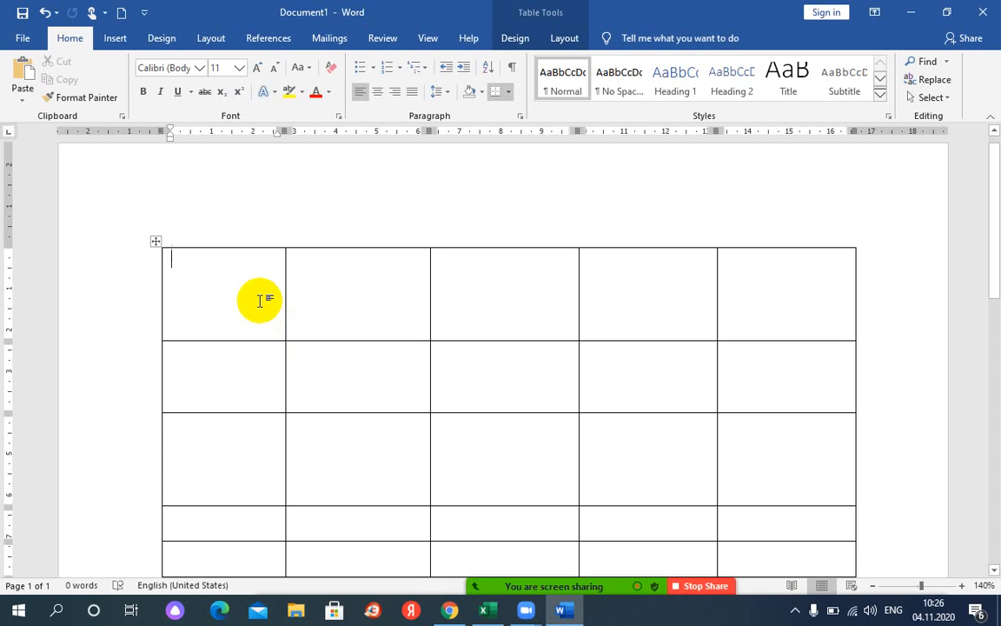
{"action": "scroll", "coordinate": [252, 292], "scroll_direction": "down", "scroll_amount": 1}
- Try merging all five cells of the first row into one and undo the merge
{"action": "left_click_drag", "start_coordinate": [248, 261], "coordinate": [754, 252]}
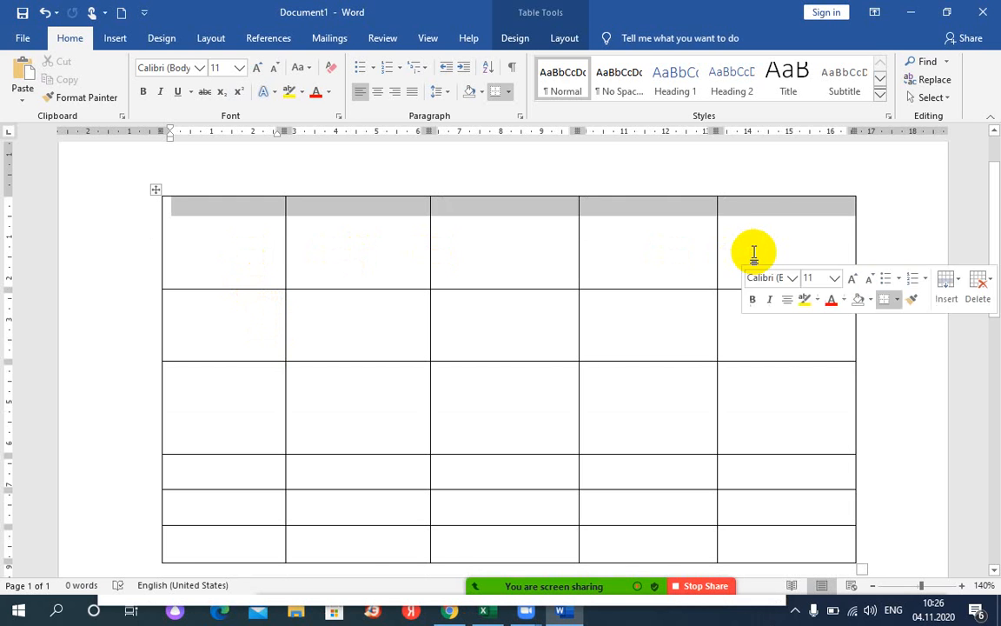
{"action": "left_click", "coordinate": [347, 276]}
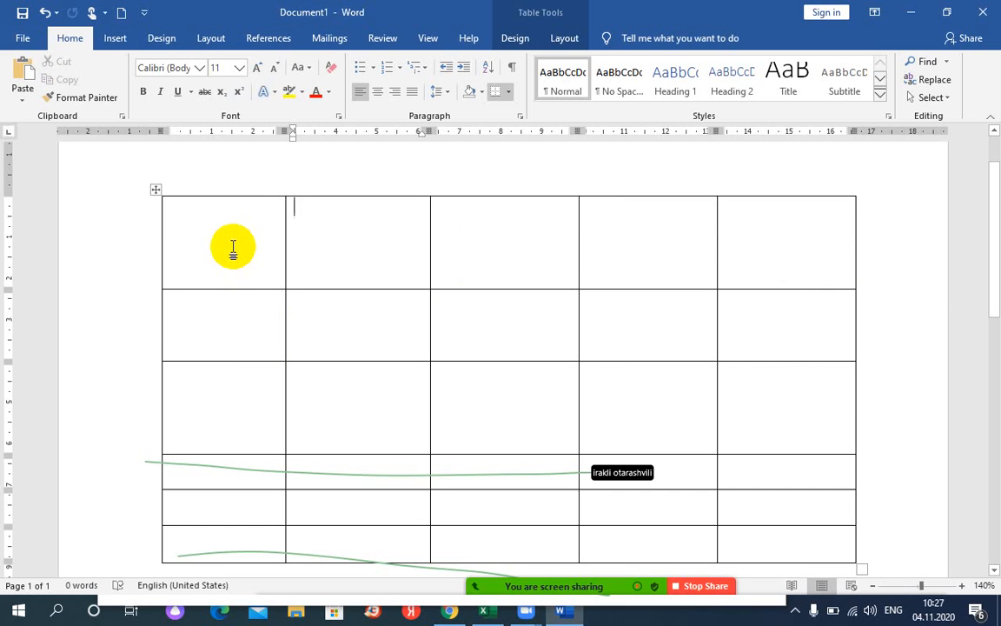
{"action": "left_click_drag", "start_coordinate": [233, 248], "coordinate": [793, 251]}
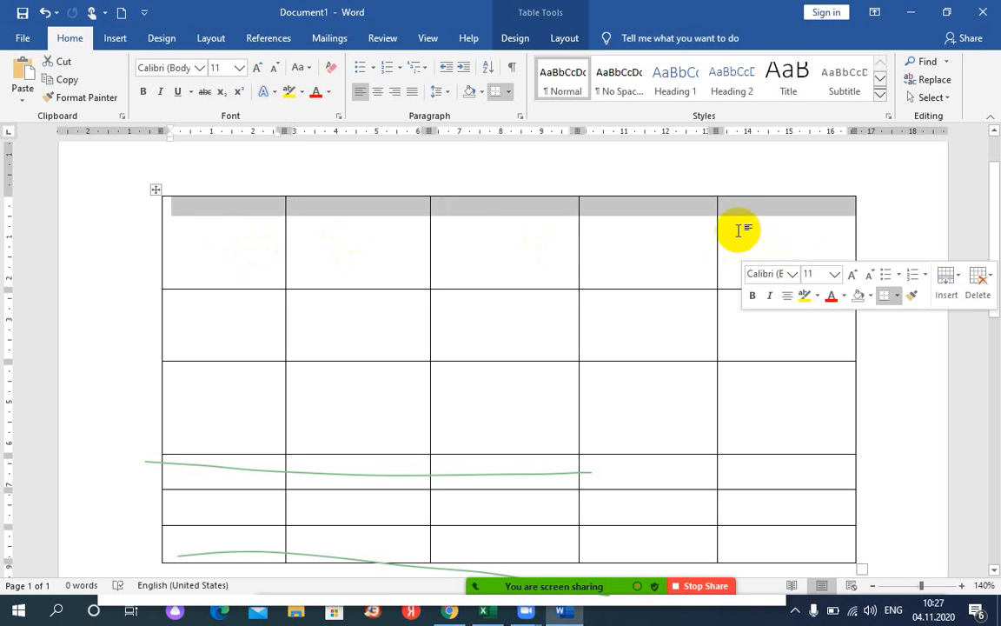
{"action": "left_click", "coordinate": [564, 41]}
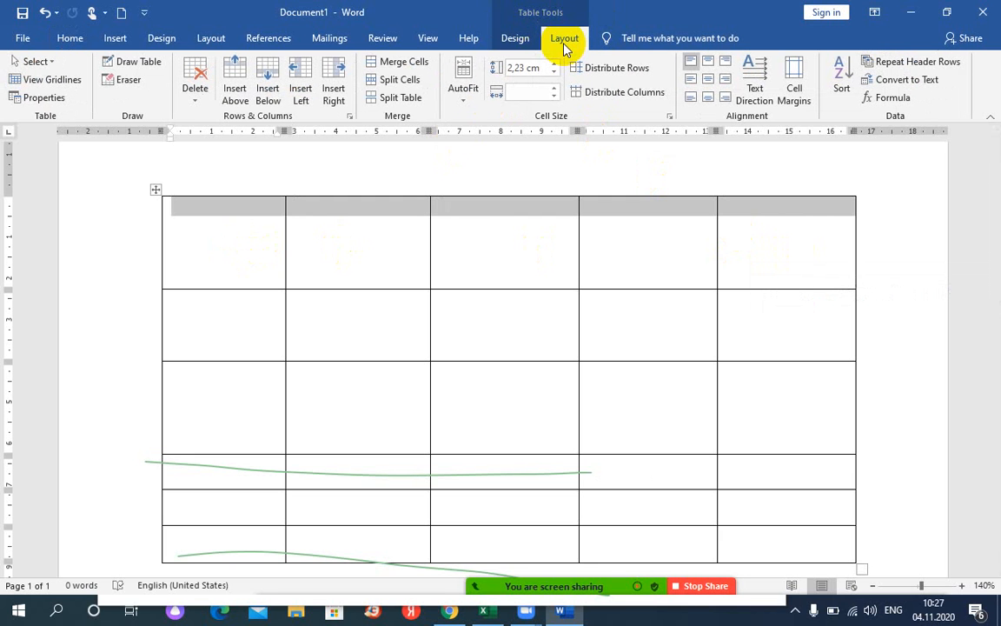
{"action": "left_click", "coordinate": [397, 70]}
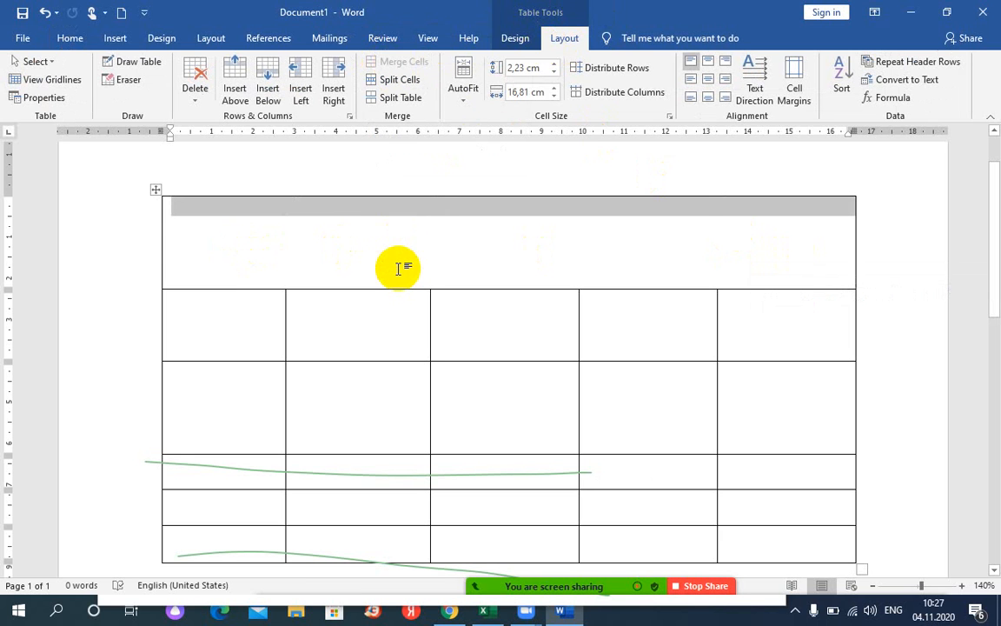
{"action": "key", "text": "ctrl+z"}
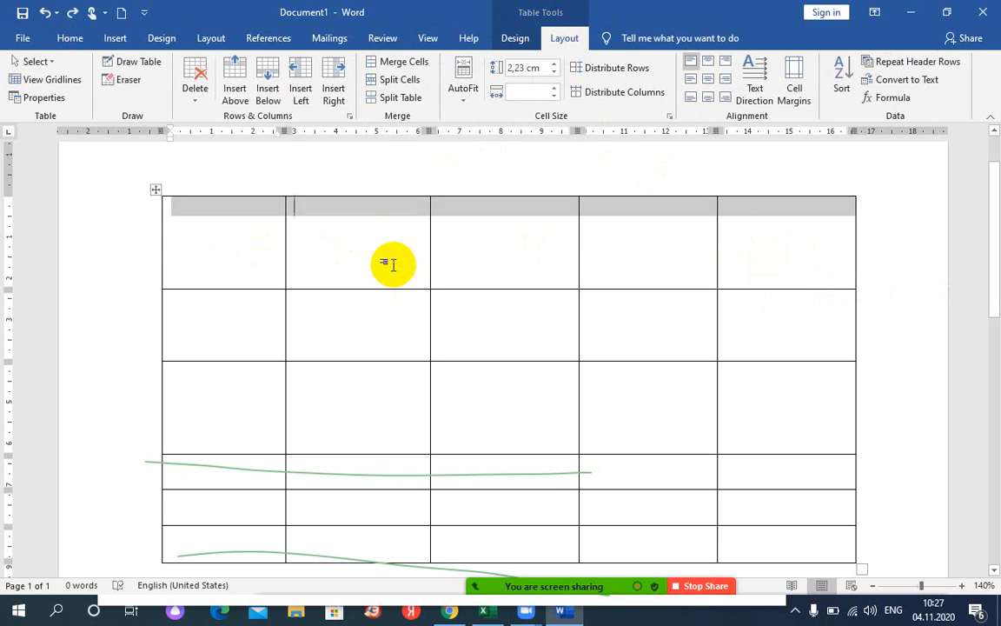
- Merge all cells of the table's first two rows into a single cell
{"action": "left_click", "coordinate": [389, 264]}
{"action": "left_click_drag", "start_coordinate": [263, 233], "coordinate": [832, 313]}
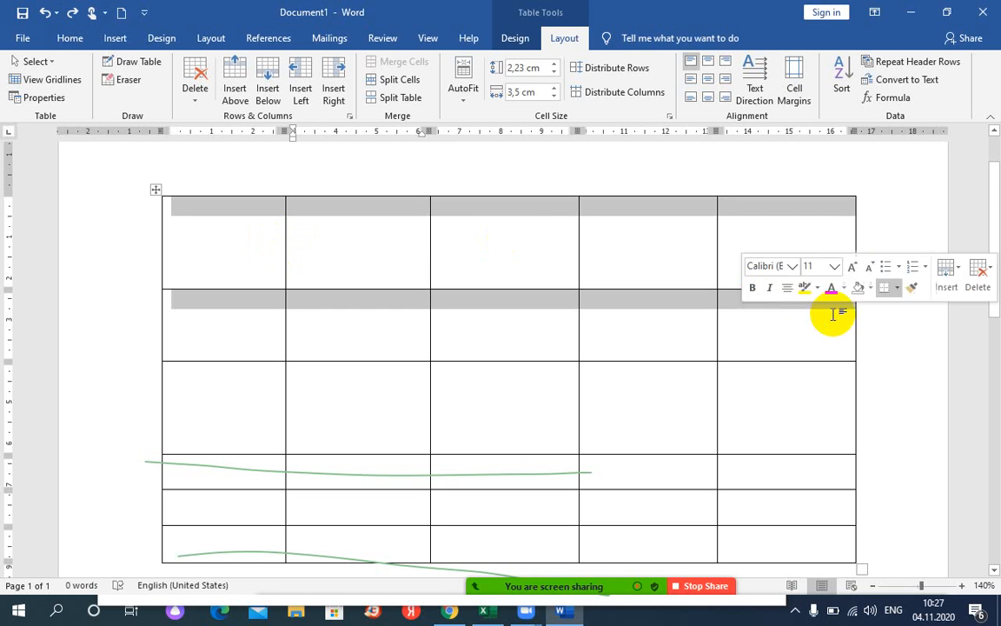
{"action": "left_click", "coordinate": [415, 65]}
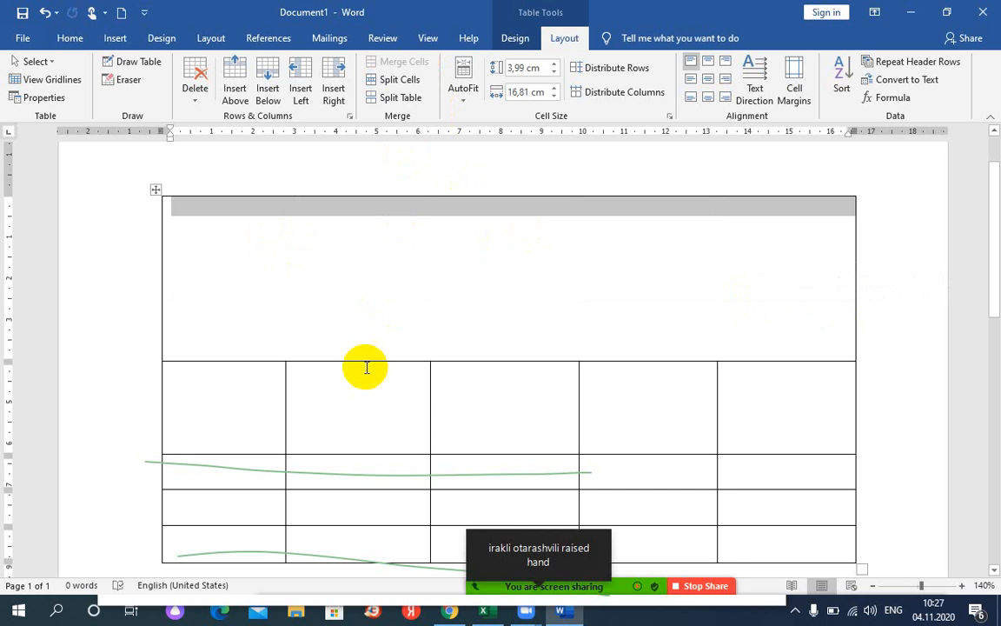
{"action": "left_click", "coordinate": [319, 281]}
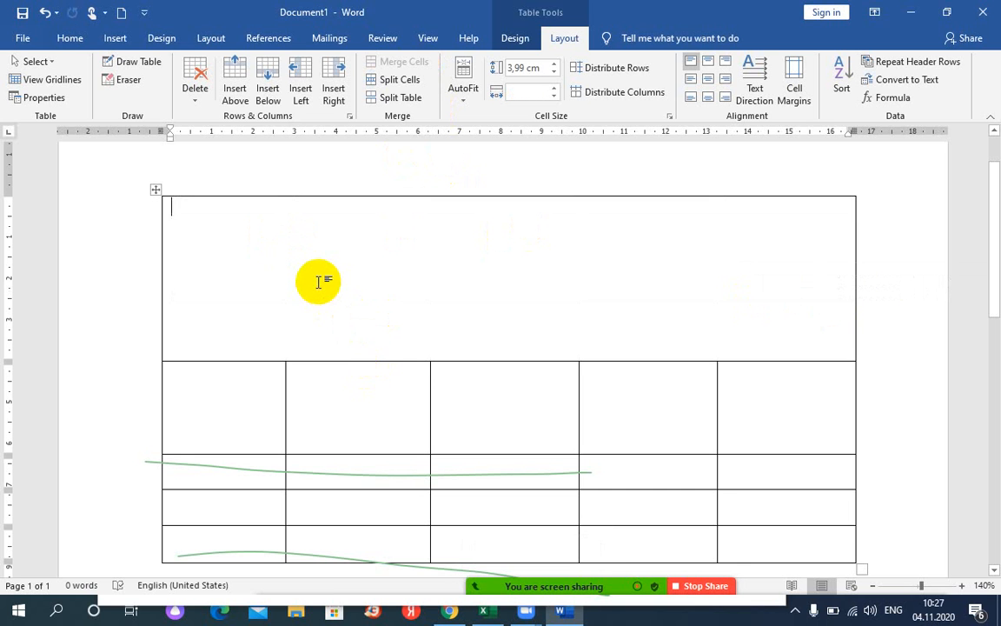
- Undo the merge of the table's first two rows and try selecting all cells of the first three rows
{"action": "key", "text": "ctrl+z"}
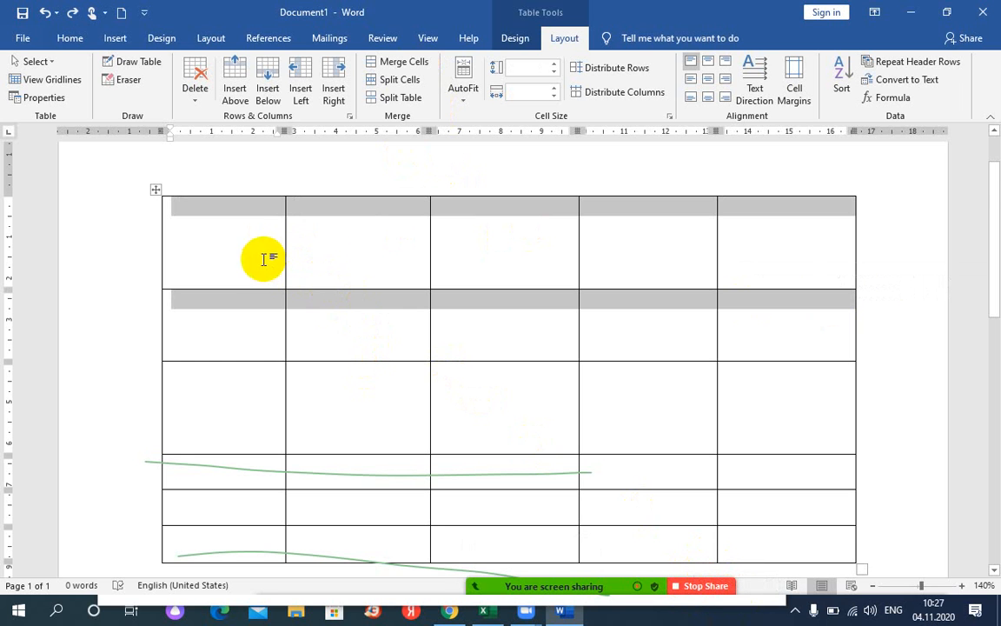
{"action": "left_click", "coordinate": [321, 257]}
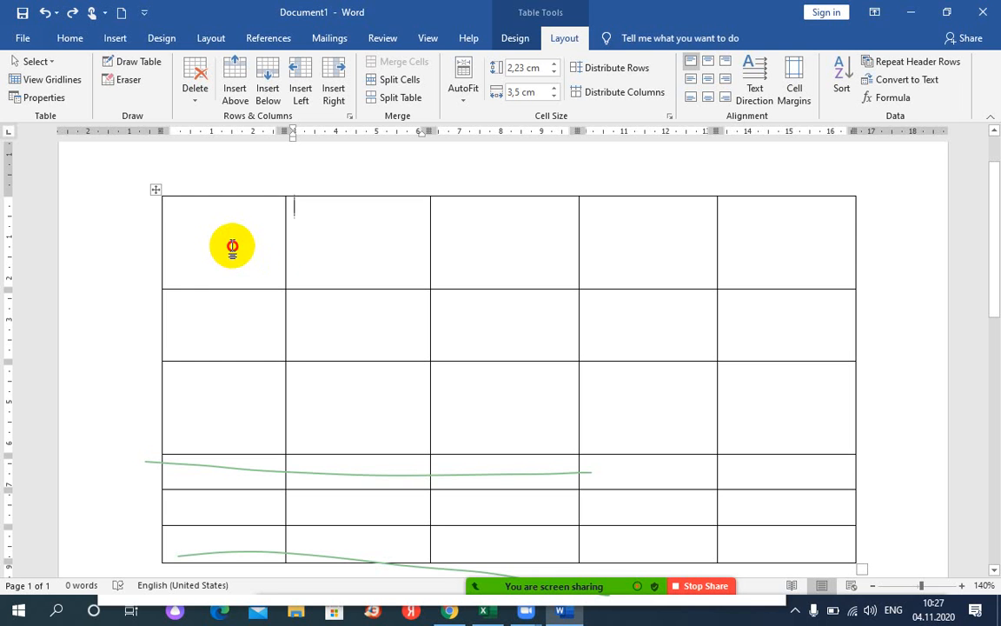
{"action": "left_click_drag", "start_coordinate": [238, 245], "coordinate": [759, 398]}
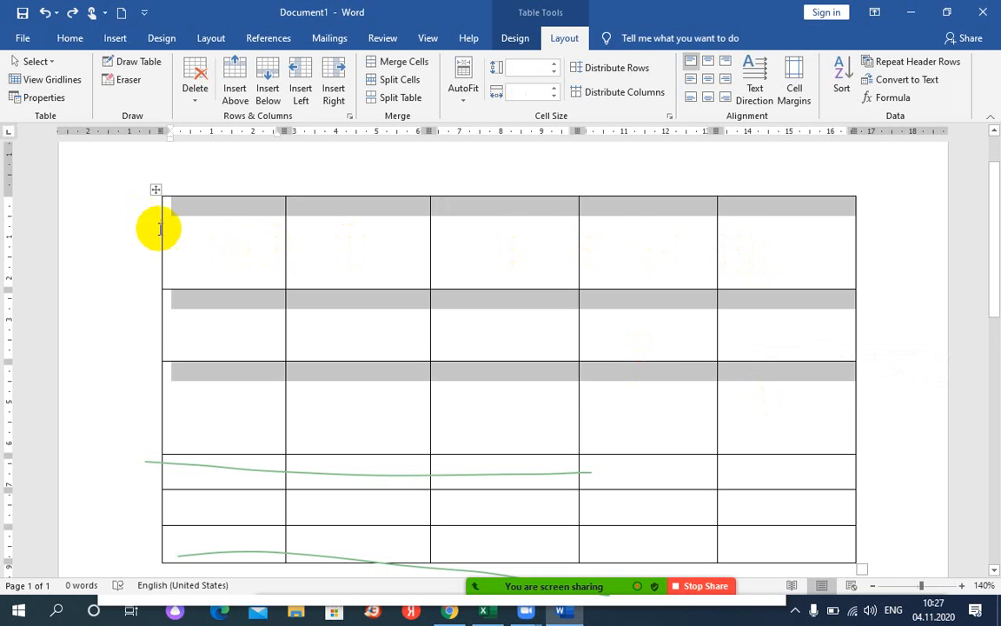
{"action": "left_click", "coordinate": [239, 248]}
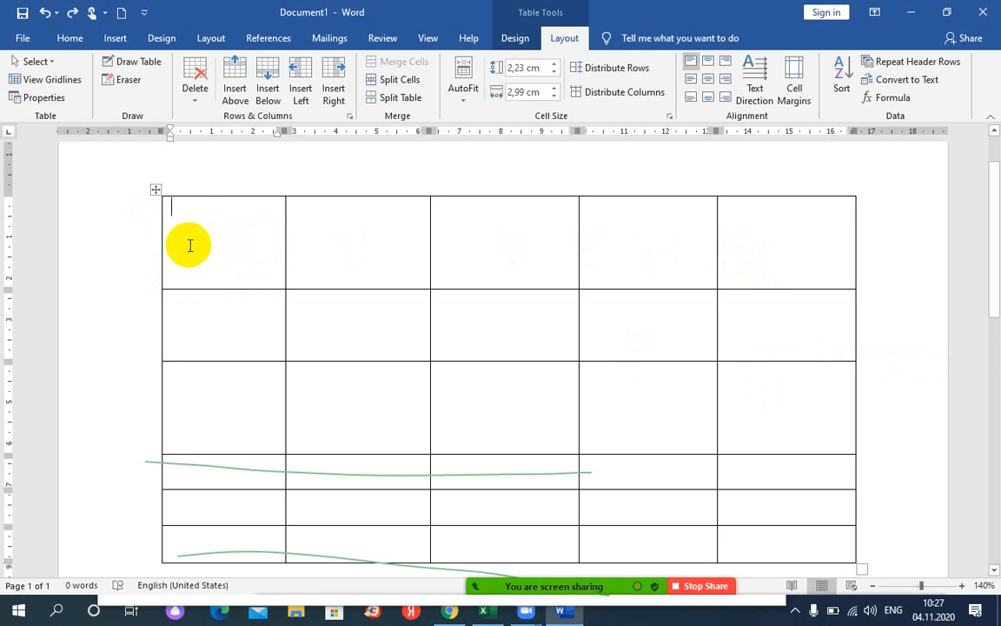
- Select the first row's five cells by extending the selection from its first cell to its last, stepwise and directly
{"action": "left_click", "coordinate": [505, 261], "text": "shift"}
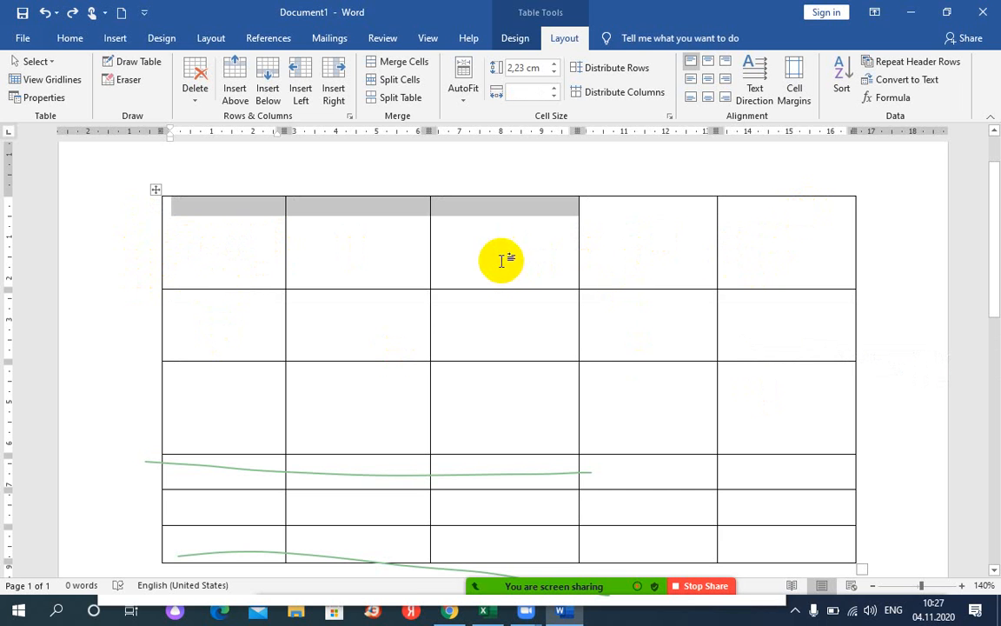
{"action": "left_click", "coordinate": [612, 230], "text": "shift"}
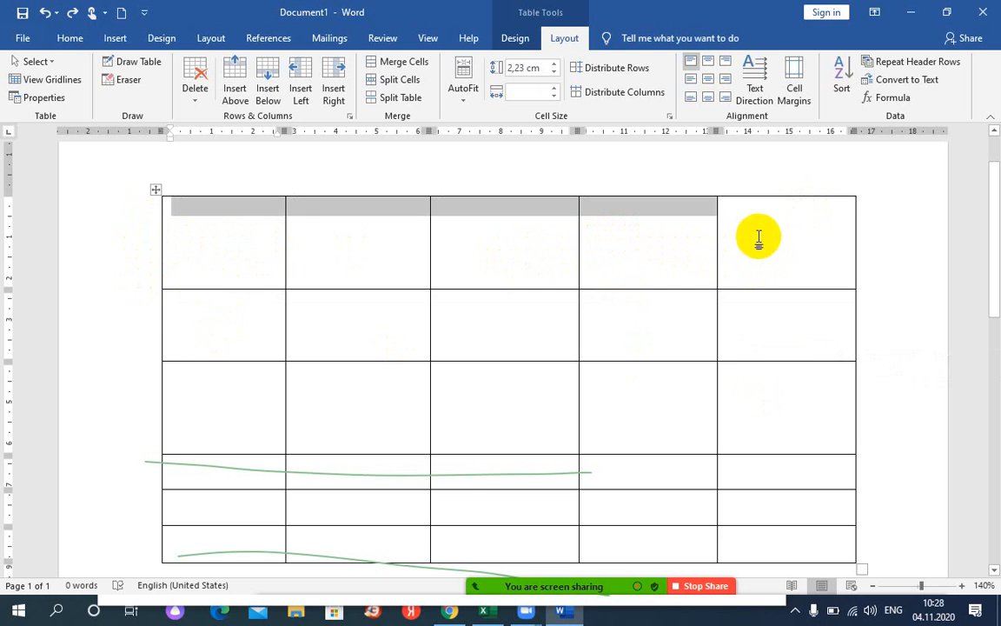
{"action": "left_click", "coordinate": [804, 226], "text": "shift"}
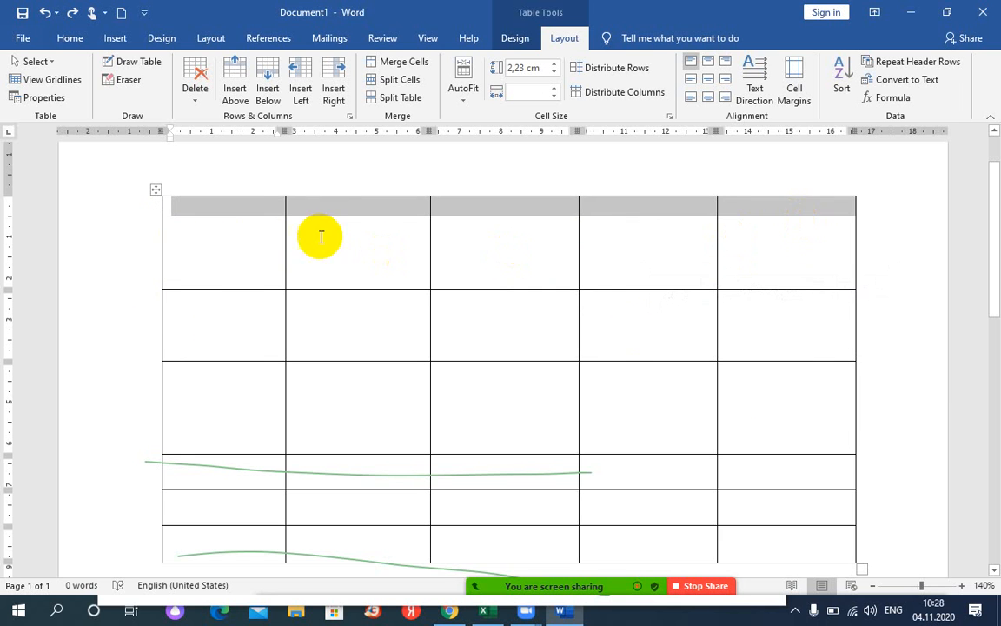
{"action": "left_click", "coordinate": [238, 226]}
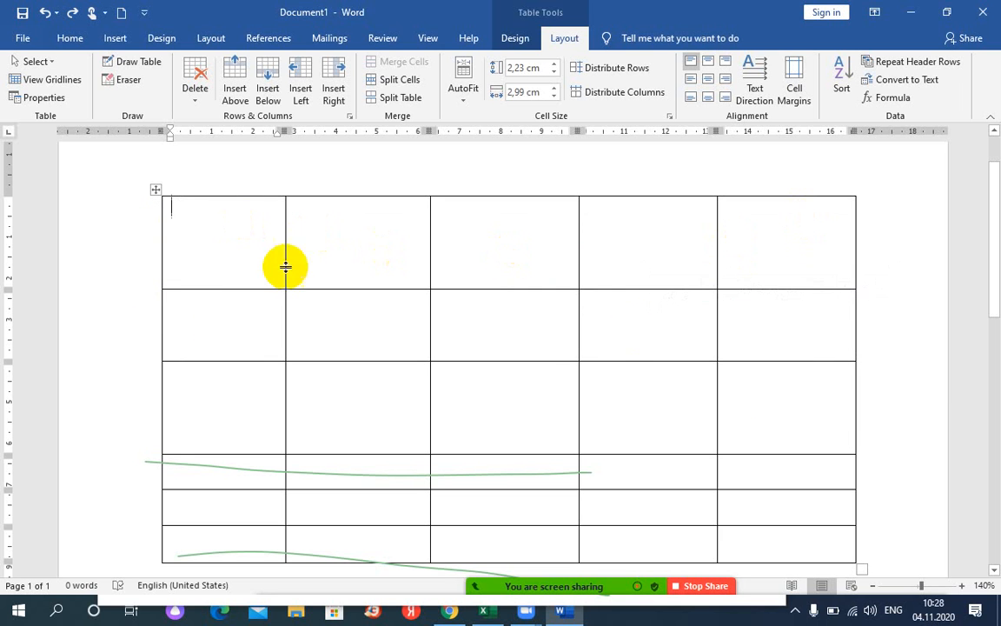
{"action": "left_click", "coordinate": [792, 242], "text": "shift"}
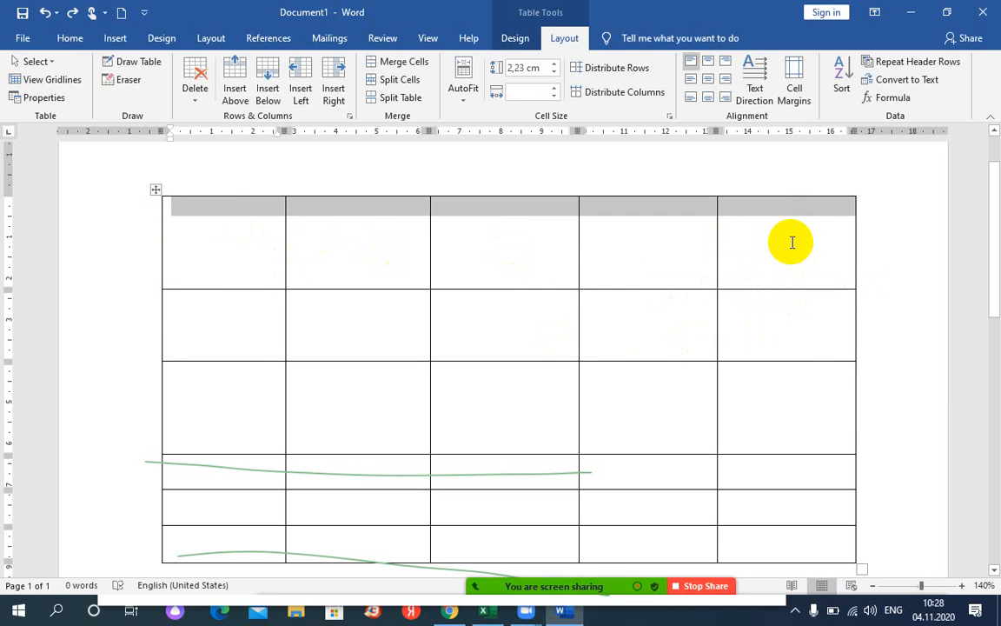
{"action": "left_click", "coordinate": [246, 242]}
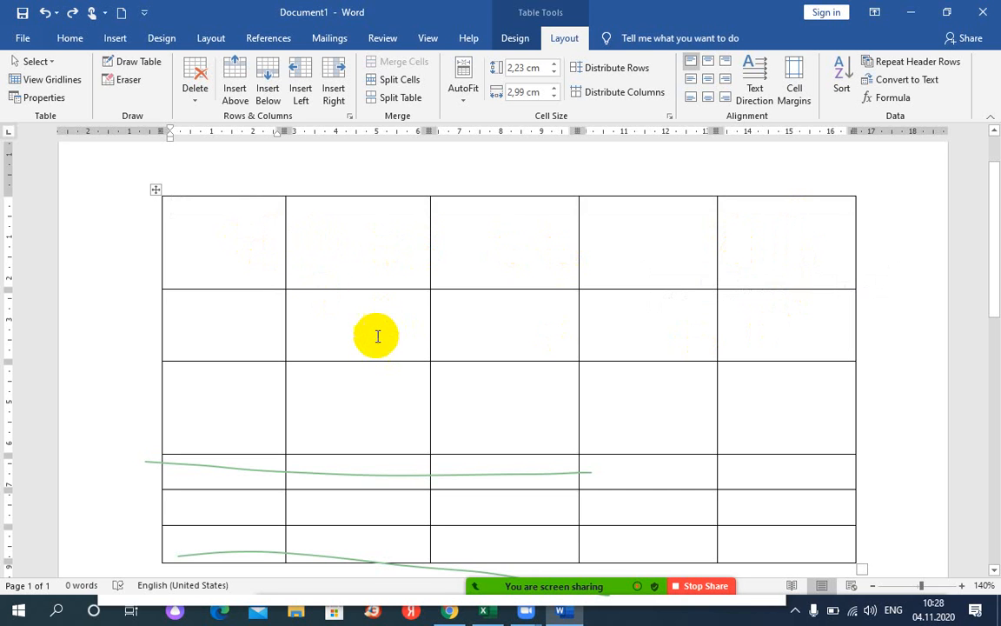
- Practise extending a selection from the table's first cell across the first row and down into the second row
{"action": "left_click_drag", "start_coordinate": [243, 250], "coordinate": [340, 328]}
{"action": "left_click", "coordinate": [192, 240]}
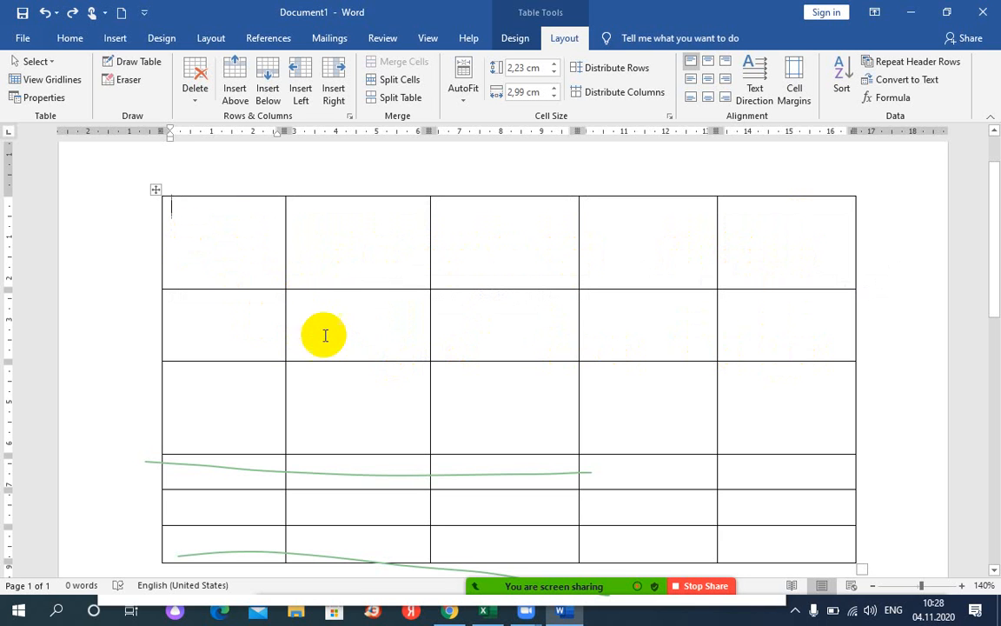
{"action": "left_click", "coordinate": [355, 329], "text": "shift"}
{"action": "left_click", "coordinate": [515, 227], "text": "shift"}
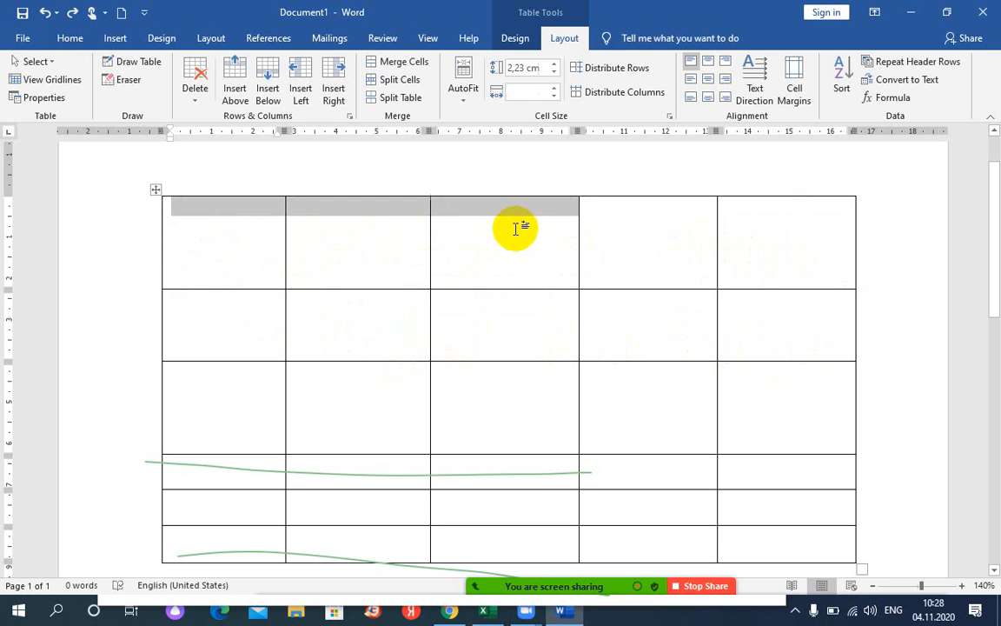
{"action": "left_click", "coordinate": [666, 249], "text": "shift"}
{"action": "left_click", "coordinate": [790, 239], "text": "shift"}
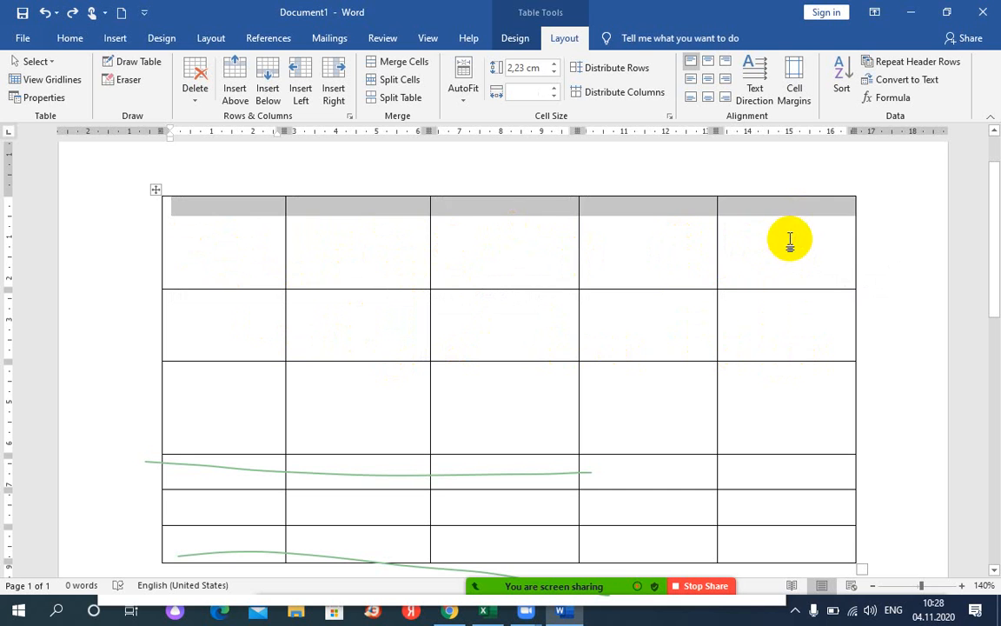
{"action": "left_click", "coordinate": [222, 313], "text": "shift"}
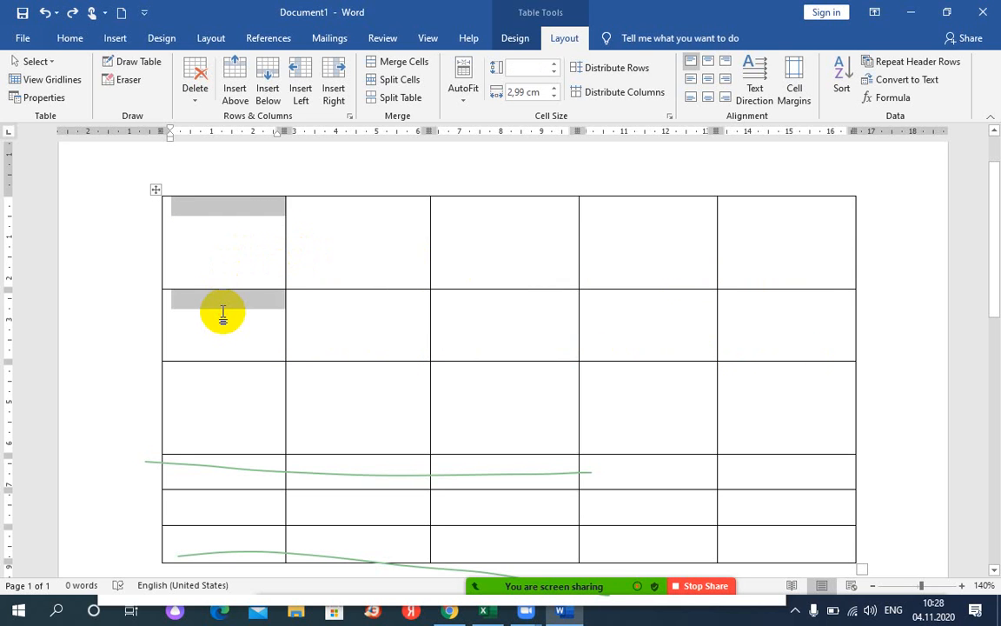
{"action": "left_click", "coordinate": [337, 240], "text": "shift"}
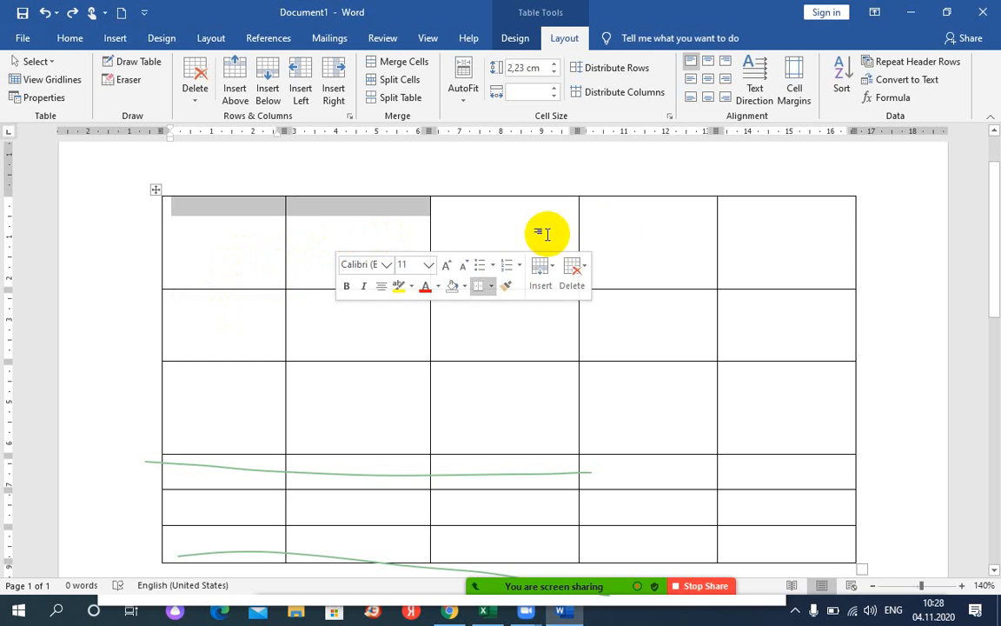
{"action": "left_click", "coordinate": [613, 233]}
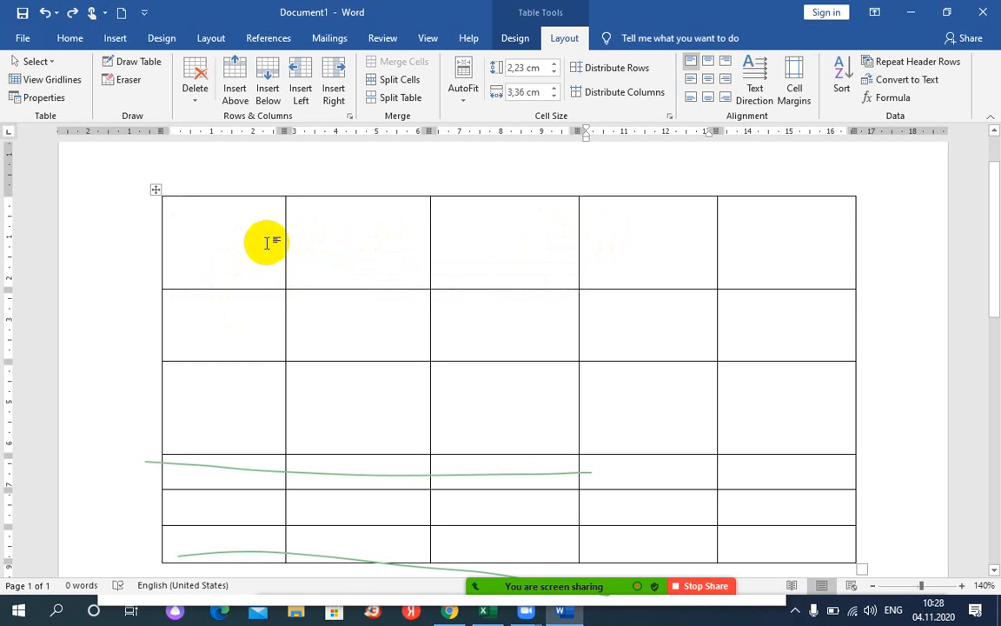
- Place the cursor in the table's first cell and select that cell with the Select Cell command
{"action": "left_click", "coordinate": [216, 232]}
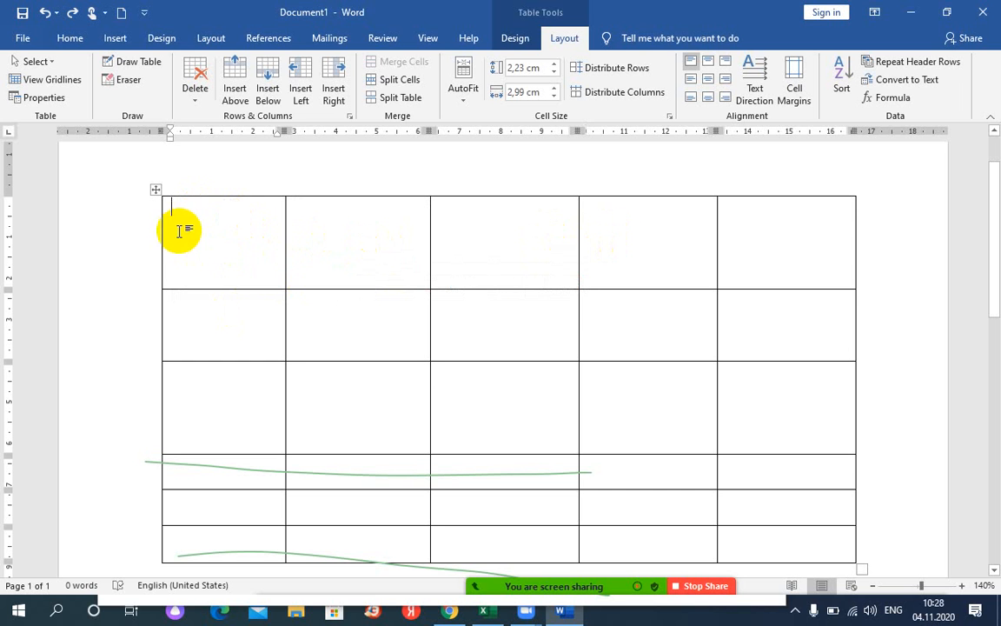
{"action": "left_click_drag", "start_coordinate": [197, 236], "coordinate": [272, 238]}
{"action": "left_click", "coordinate": [272, 237]}
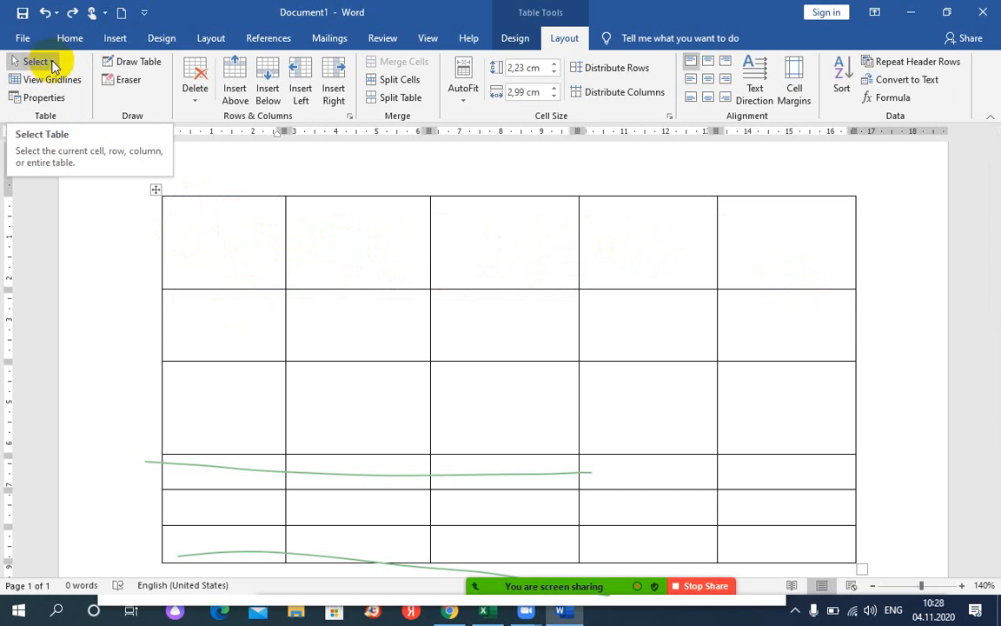
{"action": "left_click", "coordinate": [54, 65]}
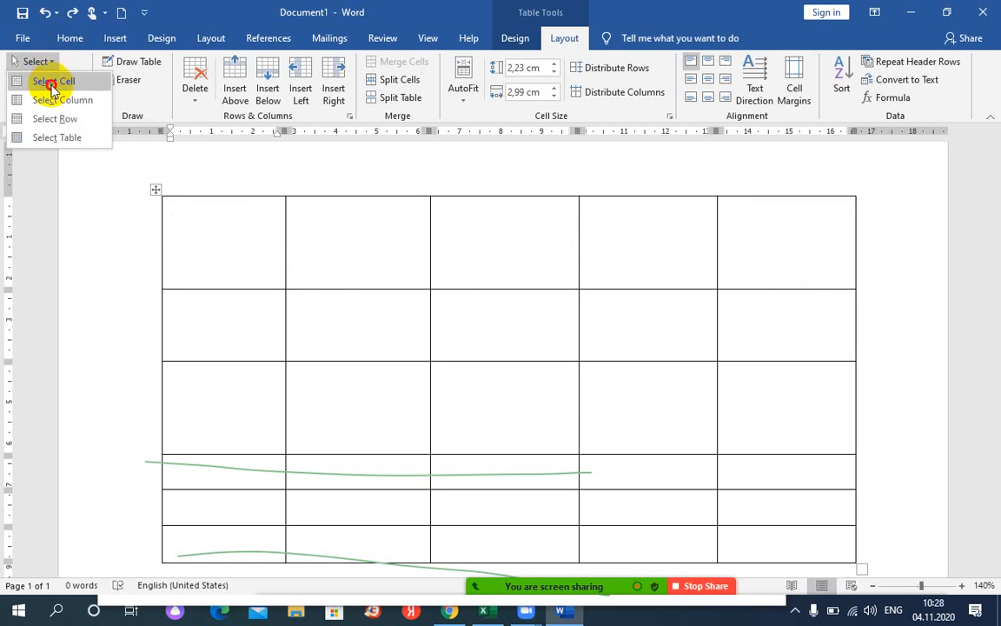
{"action": "left_click", "coordinate": [52, 82]}
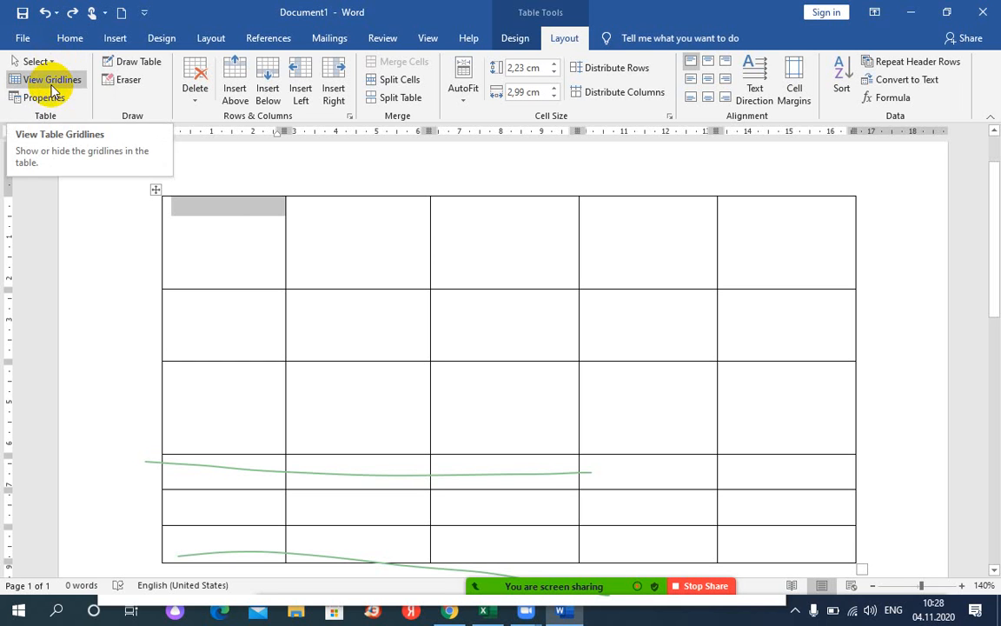
- Select the table's entire first row with the Select Row command, repeating it from the first cell
{"action": "left_click", "coordinate": [51, 63]}
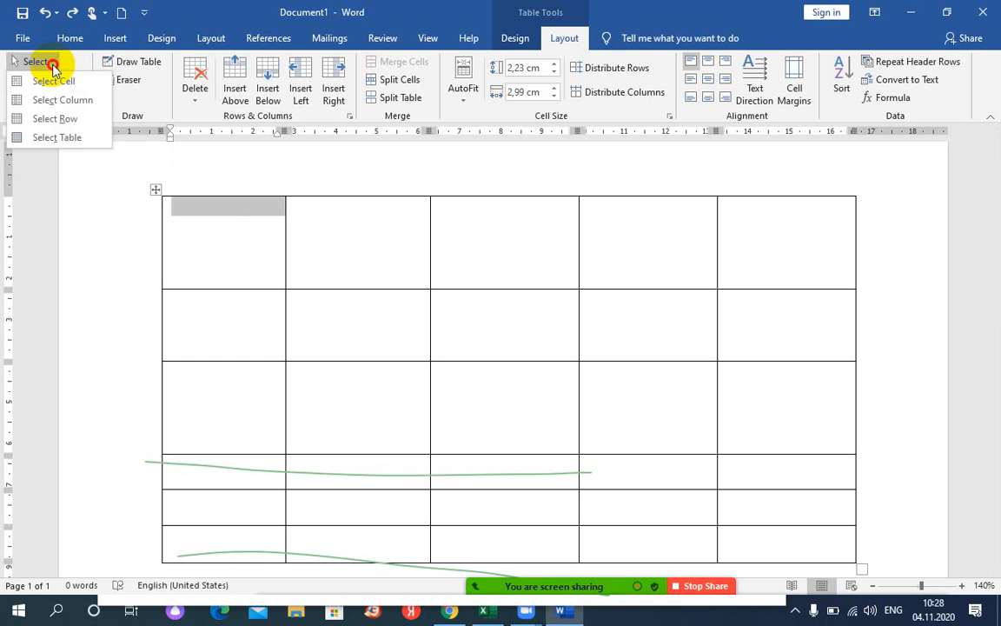
{"action": "left_click", "coordinate": [44, 126]}
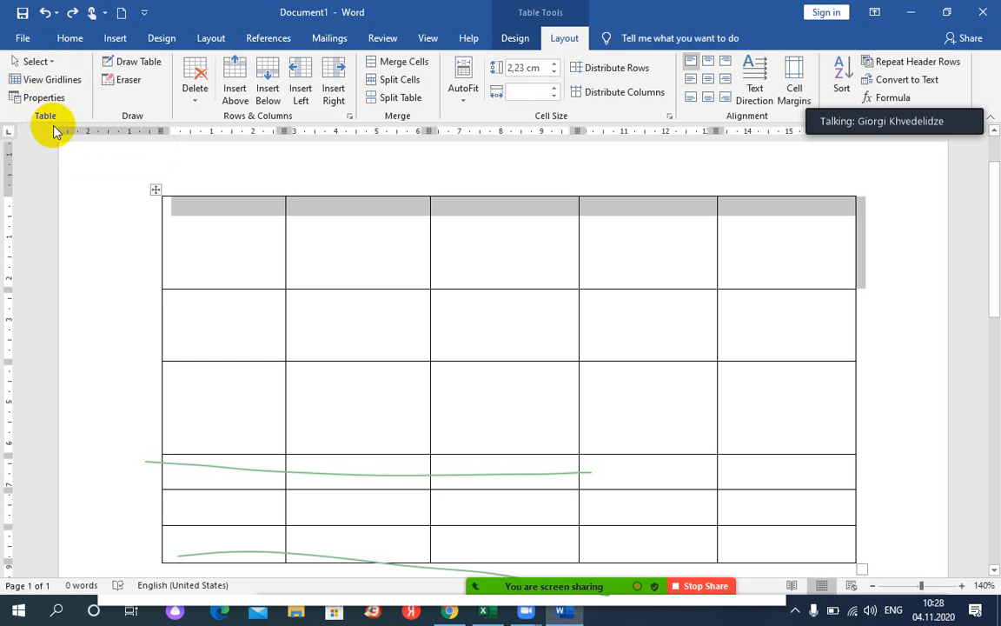
{"action": "left_click", "coordinate": [809, 242]}
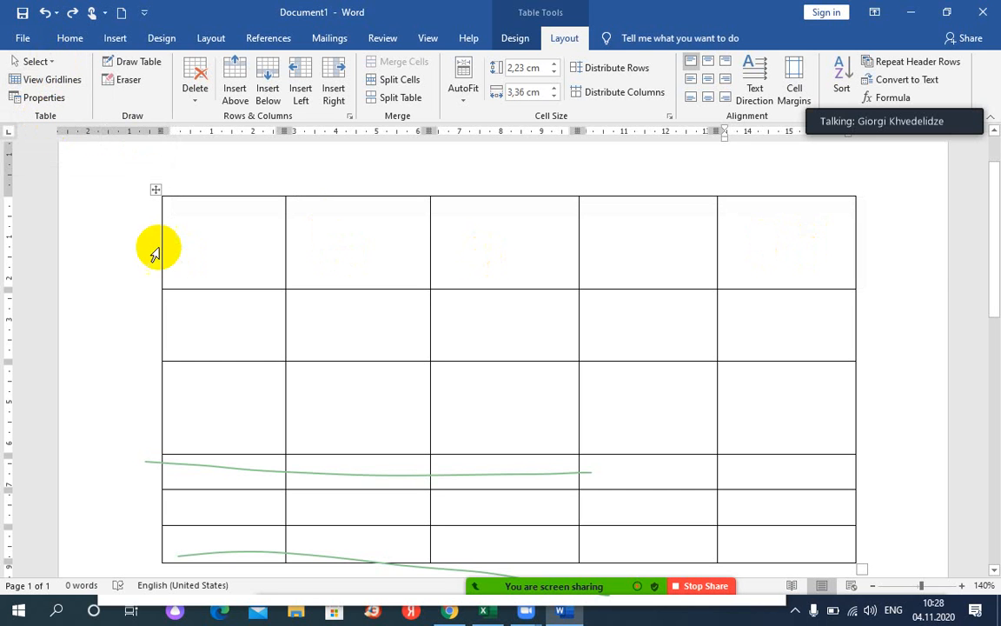
{"action": "left_click", "coordinate": [194, 234]}
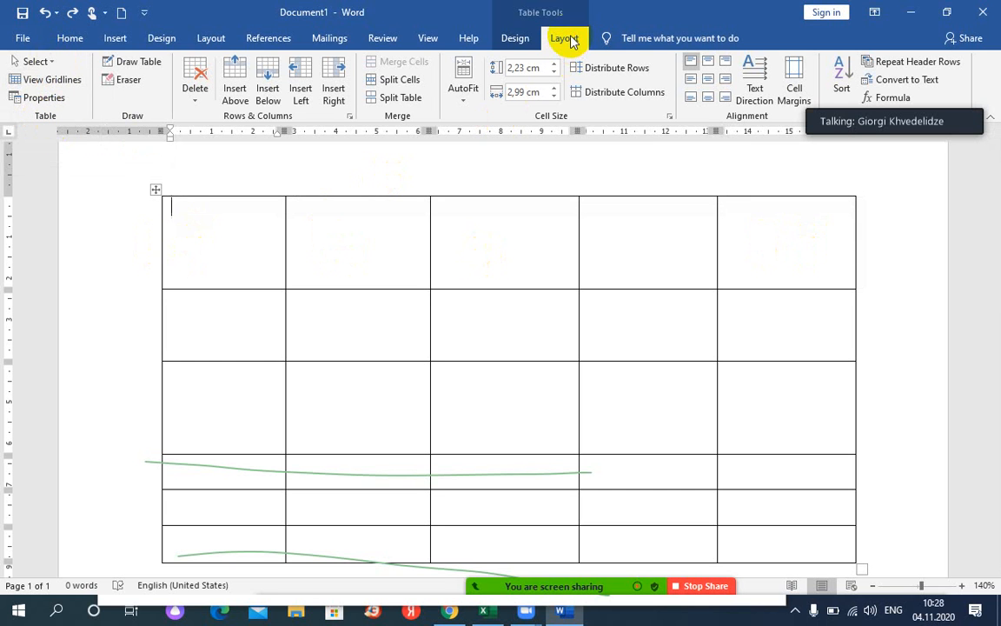
{"action": "left_click", "coordinate": [35, 61]}
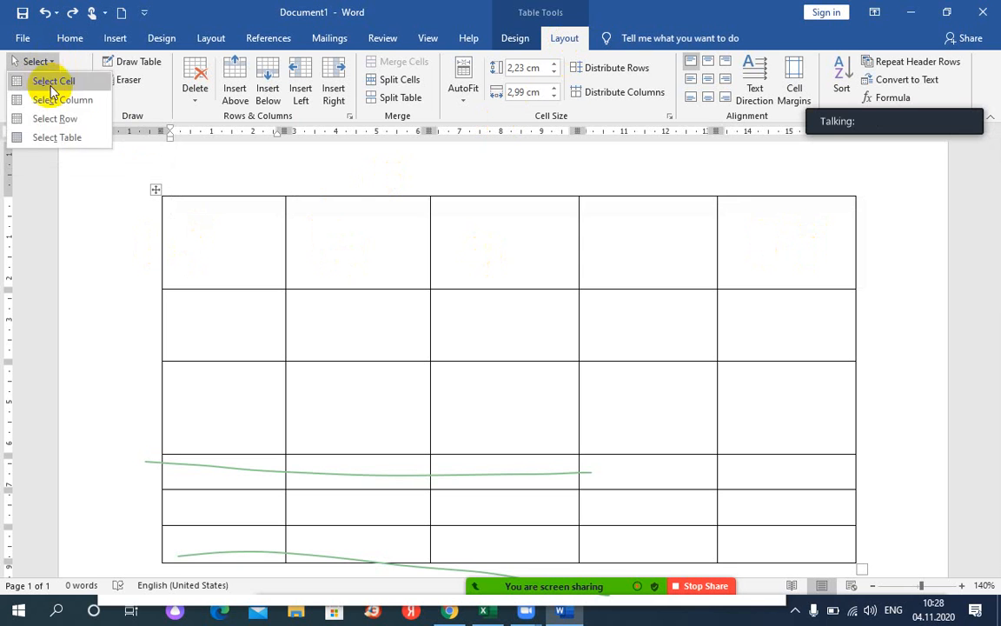
{"action": "left_click", "coordinate": [48, 119]}
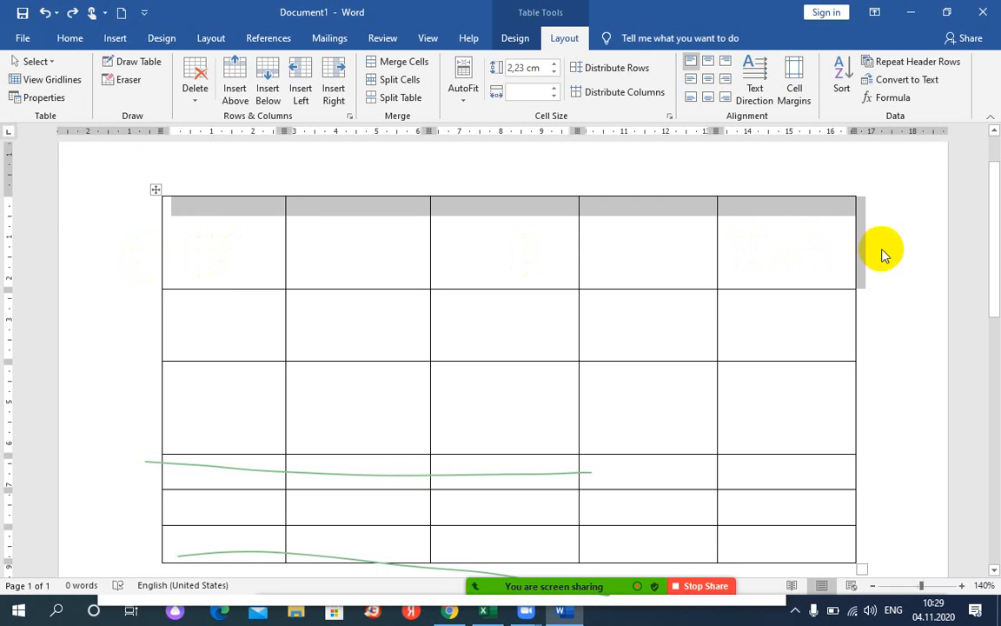
- Select the table's entire first column with the Select Column command and merge its cells into one
{"action": "left_click", "coordinate": [222, 248]}
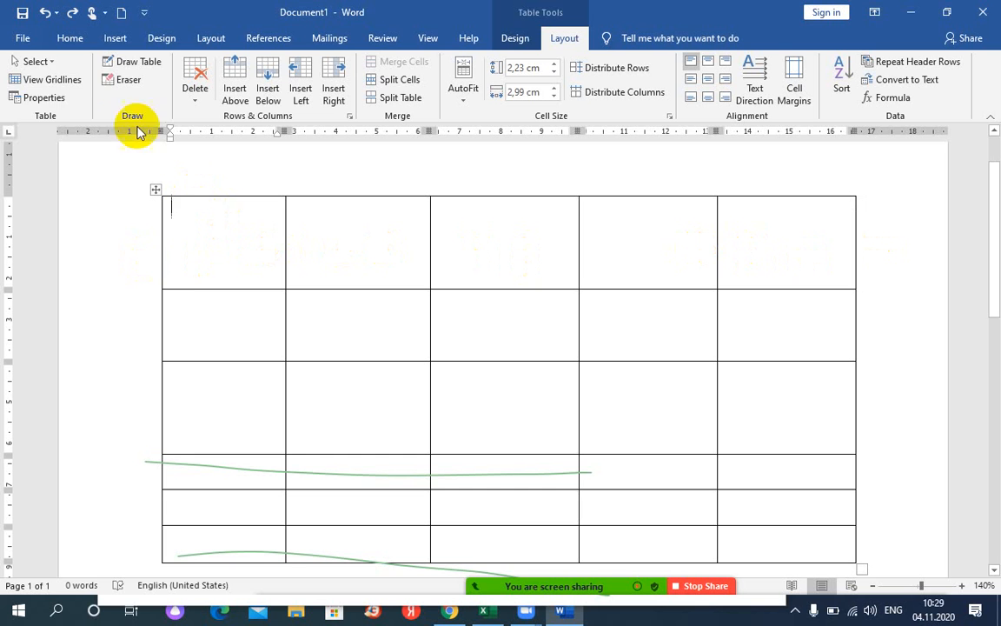
{"action": "left_click", "coordinate": [51, 61]}
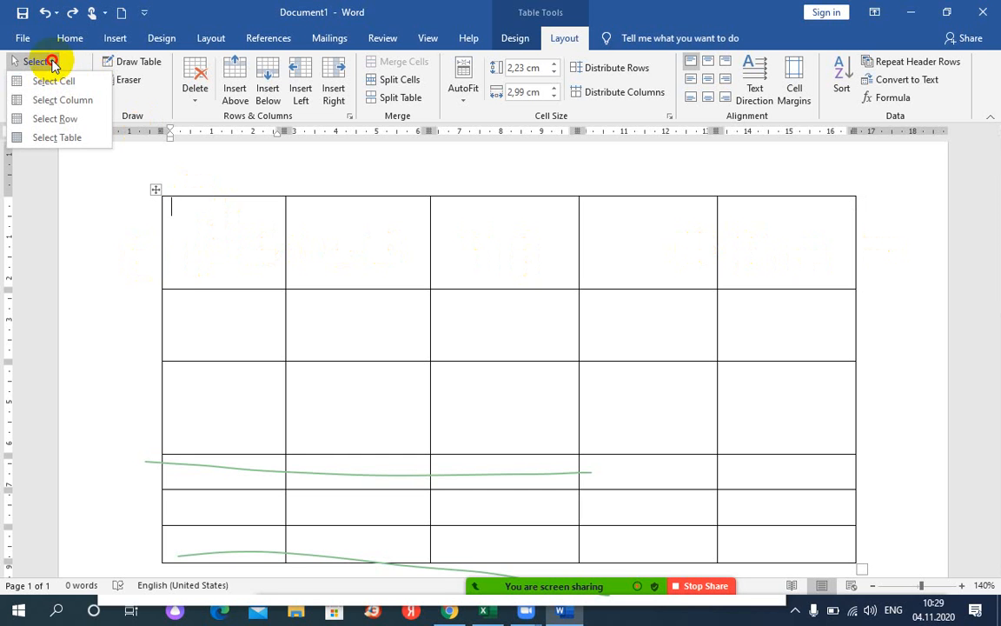
{"action": "left_click", "coordinate": [54, 101]}
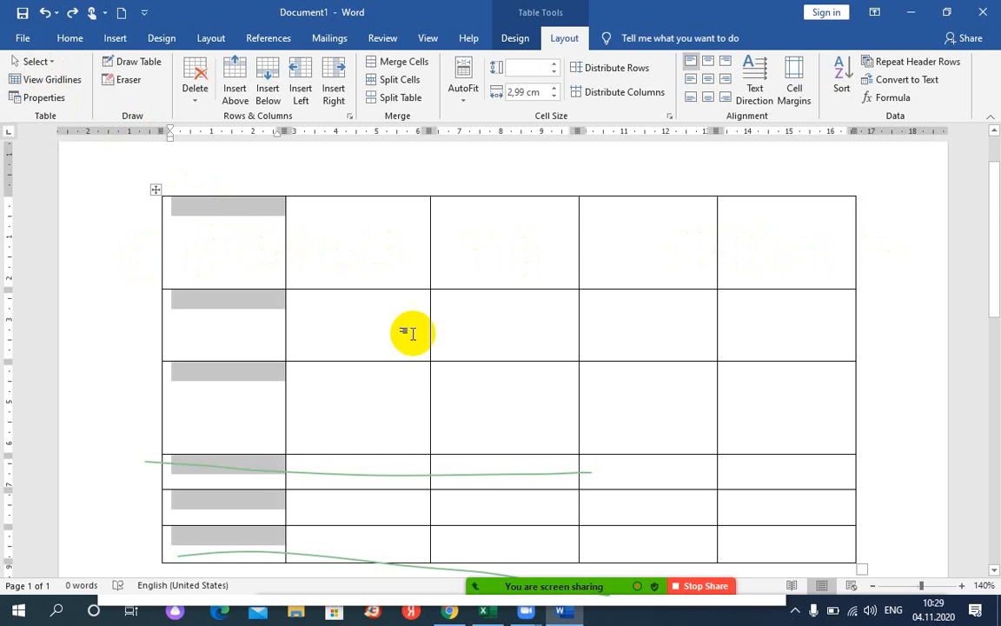
{"action": "scroll", "coordinate": [414, 365], "scroll_direction": "down", "scroll_amount": 3}
{"action": "scroll", "coordinate": [418, 408], "scroll_direction": "up", "scroll_amount": 2}
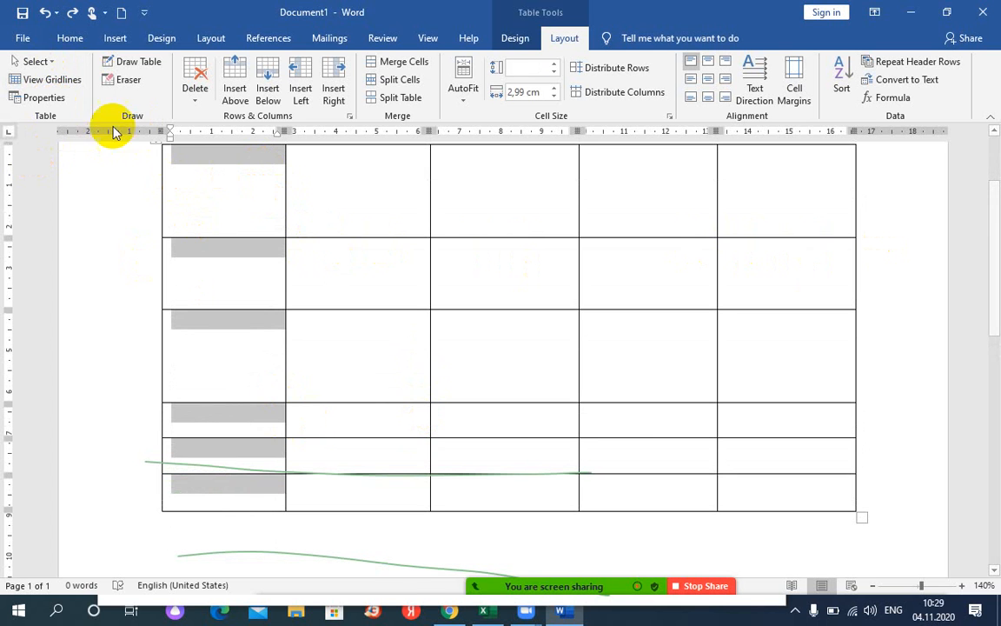
{"action": "left_click", "coordinate": [404, 67]}
- Try selecting the whole first row from its second cell, and only its four cells beside the merged column
{"action": "left_click", "coordinate": [327, 174]}
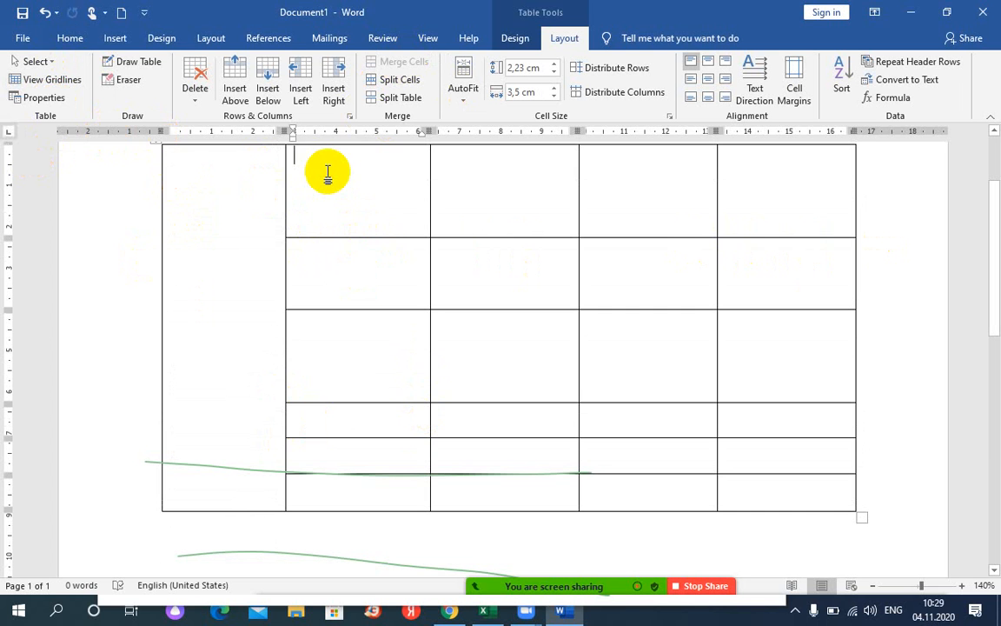
{"action": "left_click", "coordinate": [42, 62]}
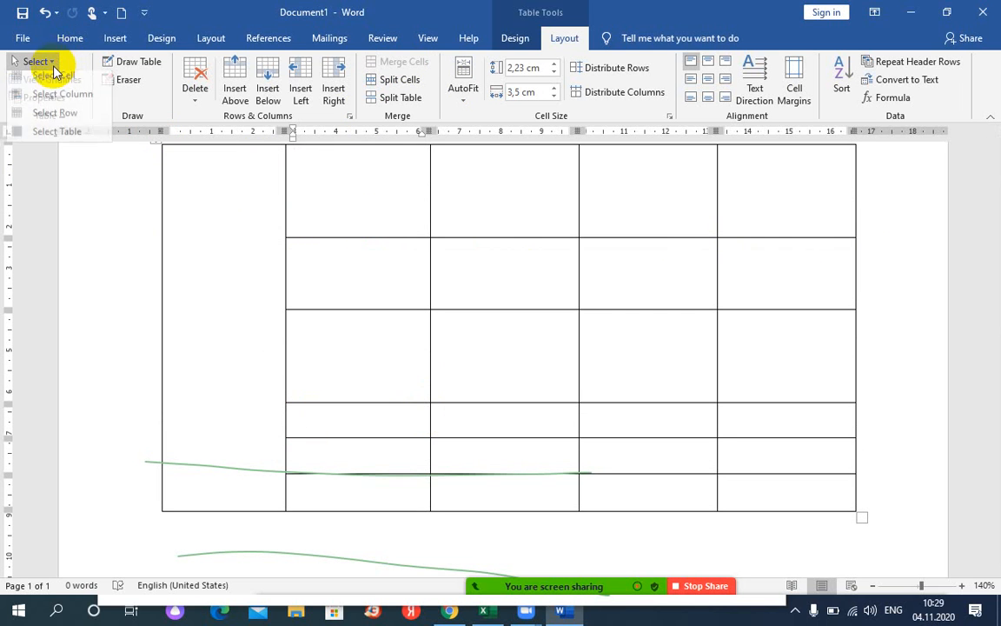
{"action": "left_click", "coordinate": [56, 113]}
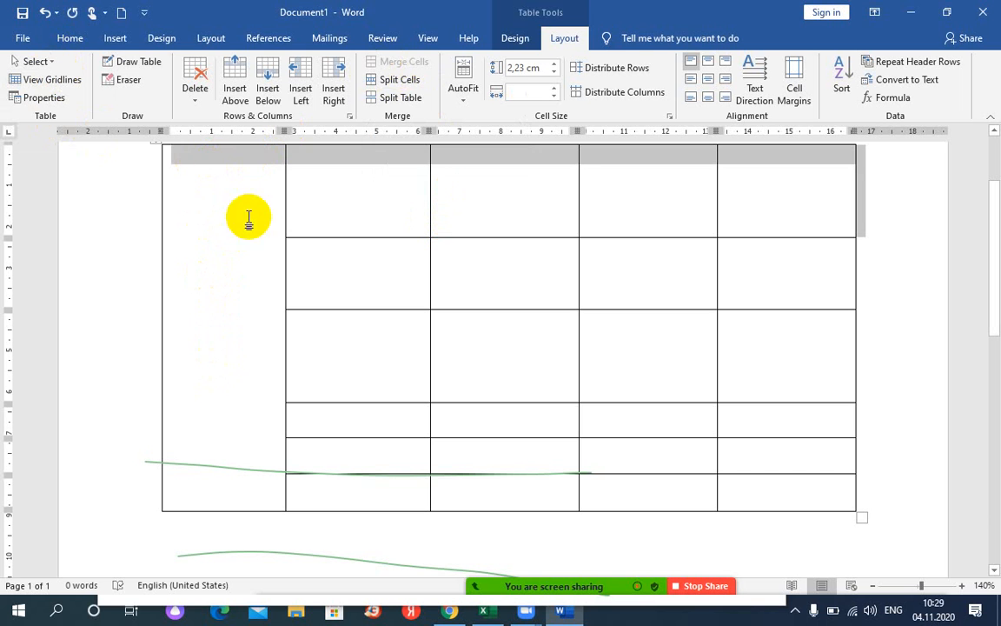
{"action": "left_click_drag", "start_coordinate": [356, 200], "coordinate": [314, 188]}
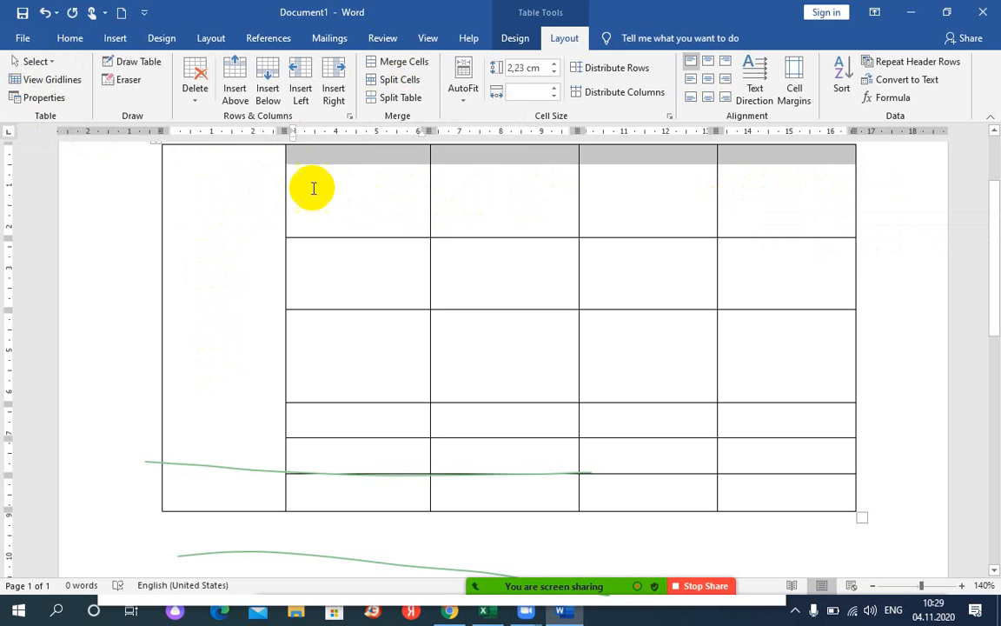
{"action": "left_click", "coordinate": [327, 177]}
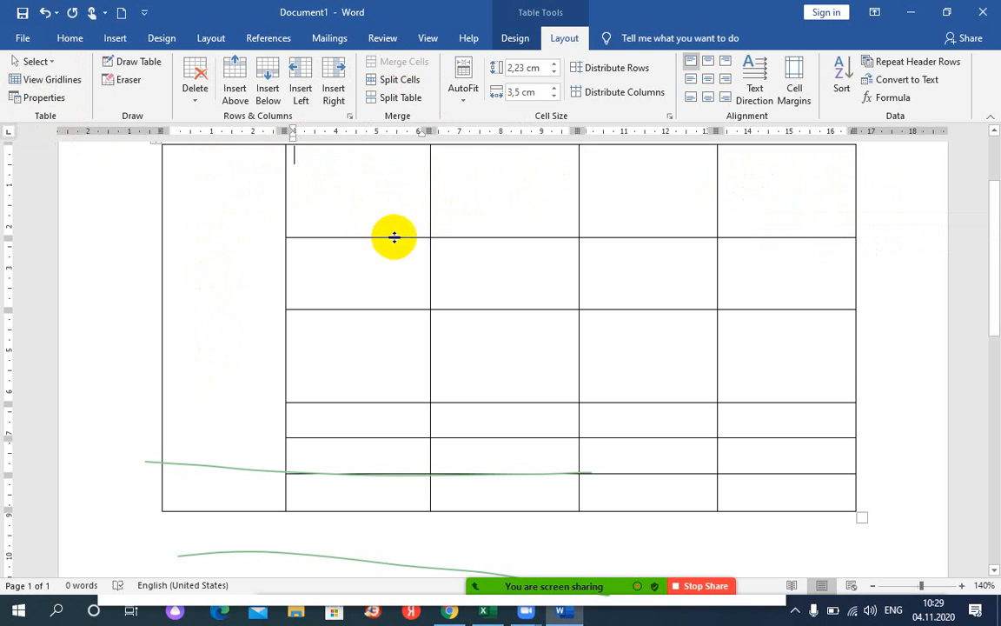
- Select the first row's four cells beside the merged column and merge them into one cell
{"action": "left_click", "coordinate": [795, 187], "text": "shift"}
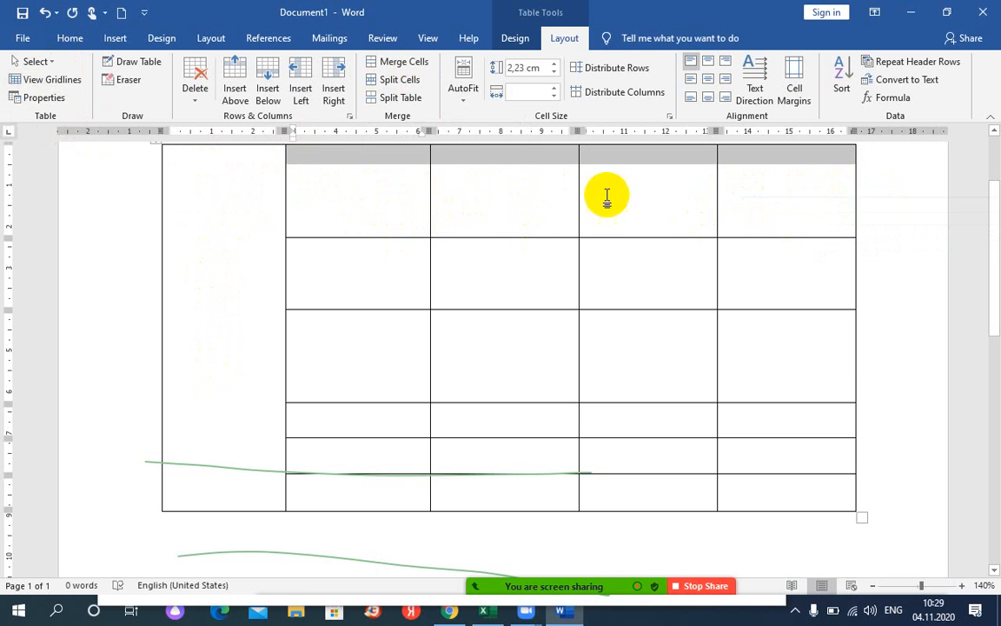
{"action": "left_click", "coordinate": [386, 68]}
{"action": "left_click", "coordinate": [357, 212]}
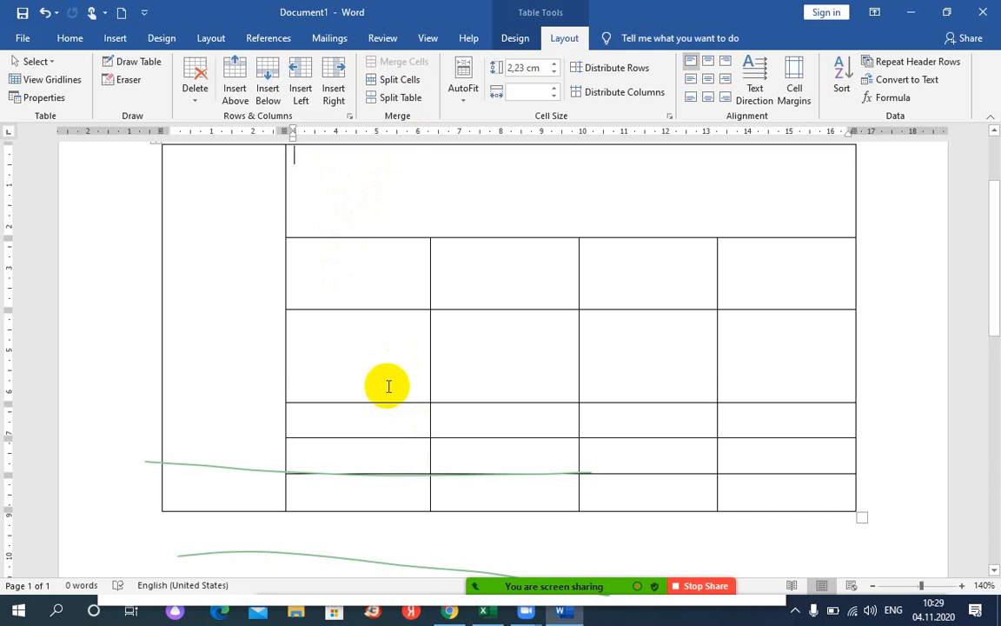
{"action": "scroll", "coordinate": [389, 386], "scroll_direction": "up", "scroll_amount": 3}
{"action": "scroll", "coordinate": [388, 381], "scroll_direction": "down", "scroll_amount": 3}
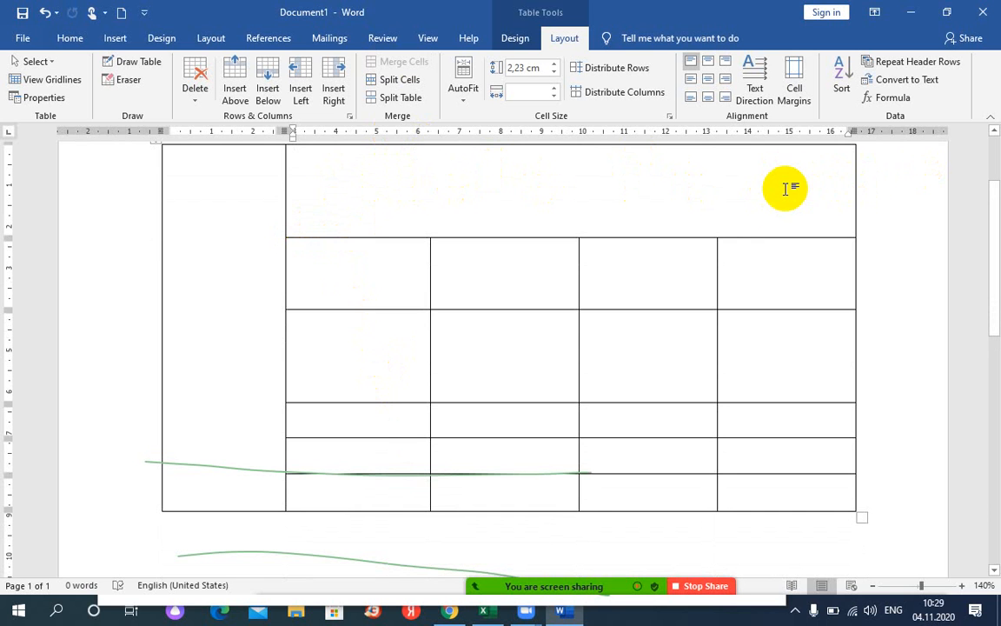
- Draw two vertical borders in the merged top cell along the column lines below, and a horizontal border across the merged first column beneath the first row
{"action": "left_click", "coordinate": [122, 66]}
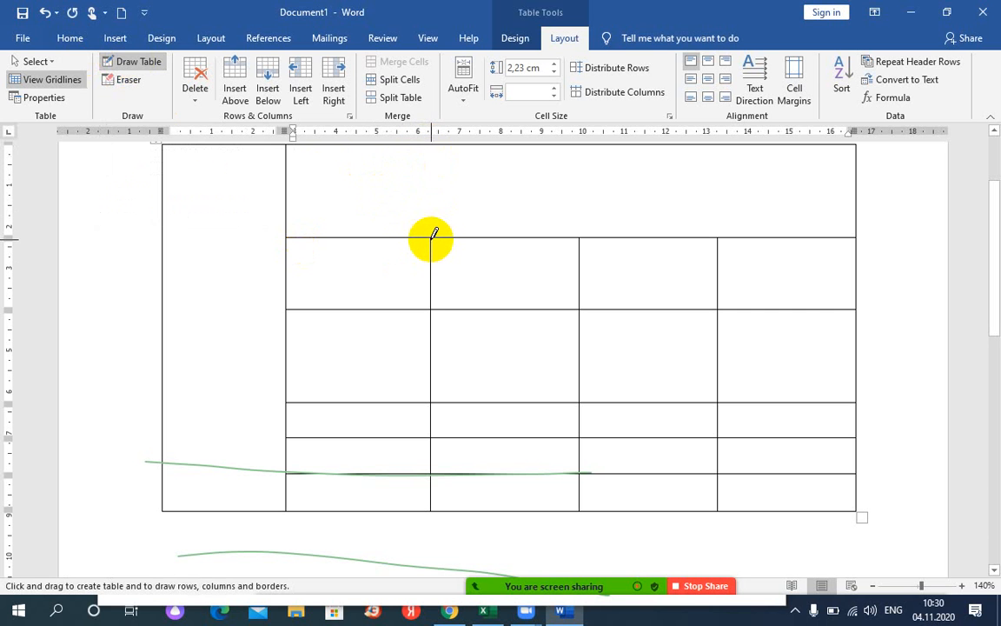
{"action": "mouse_move", "coordinate": [434, 233]}
{"action": "left_mouse_down"}
{"action": "mouse_move", "coordinate": [433, 156]}
{"action": "mouse_move", "coordinate": [413, 138]}
{"action": "mouse_move", "coordinate": [442, 206]}
{"action": "mouse_move", "coordinate": [435, 219]}
{"action": "left_mouse_up"}
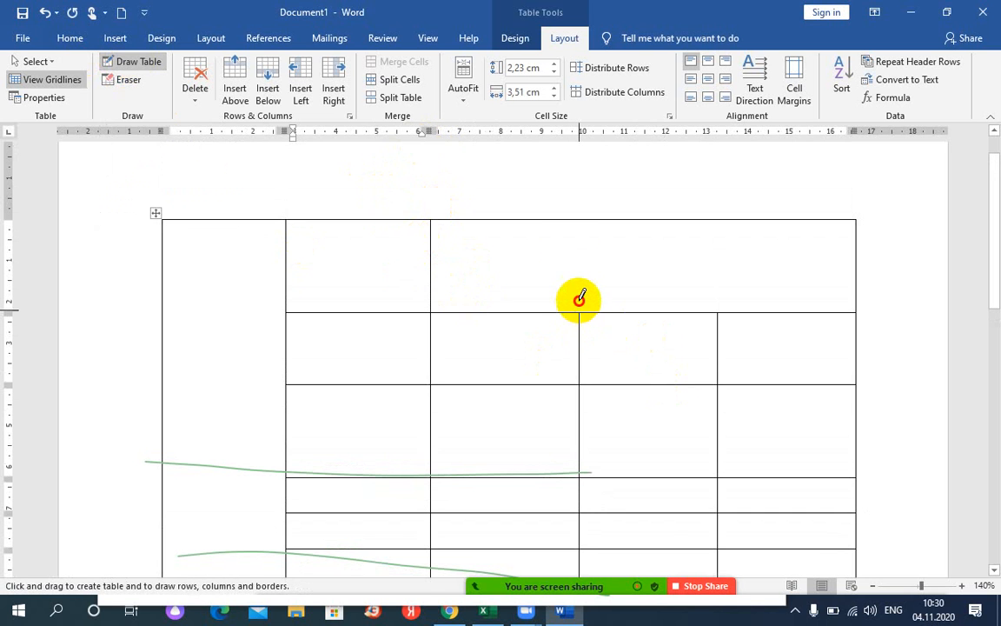
{"action": "mouse_move", "coordinate": [580, 299]}
{"action": "left_mouse_down"}
{"action": "mouse_move", "coordinate": [567, 228]}
{"action": "mouse_move", "coordinate": [600, 319]}
{"action": "left_mouse_up"}
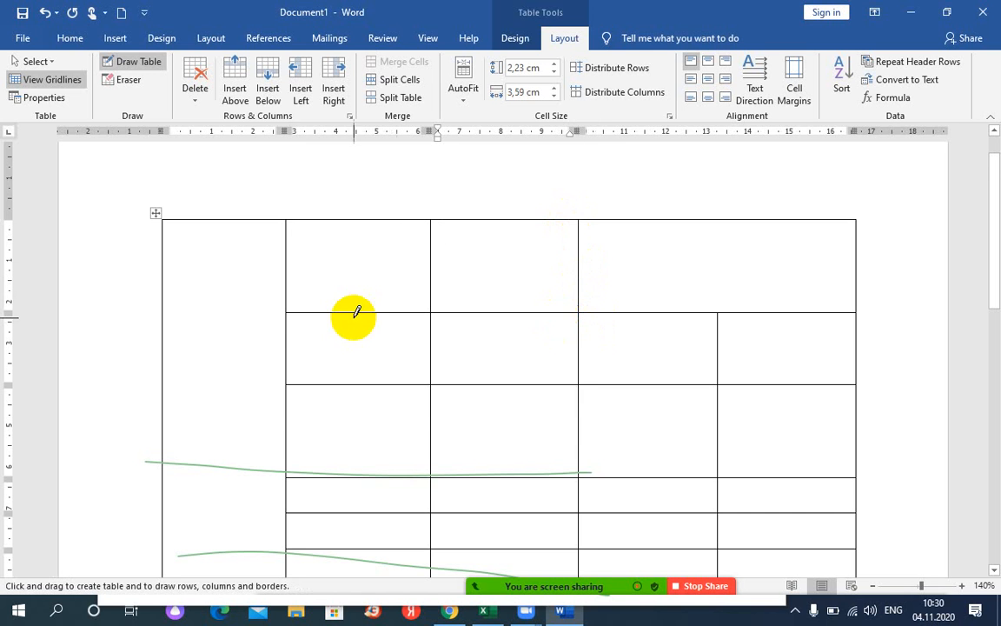
{"action": "scroll", "coordinate": [304, 261], "scroll_direction": "down", "scroll_amount": 1}
{"action": "mouse_move", "coordinate": [165, 254]}
{"action": "left_mouse_down"}
{"action": "mouse_move", "coordinate": [306, 254]}
{"action": "mouse_move", "coordinate": [298, 257]}
{"action": "left_mouse_up"}
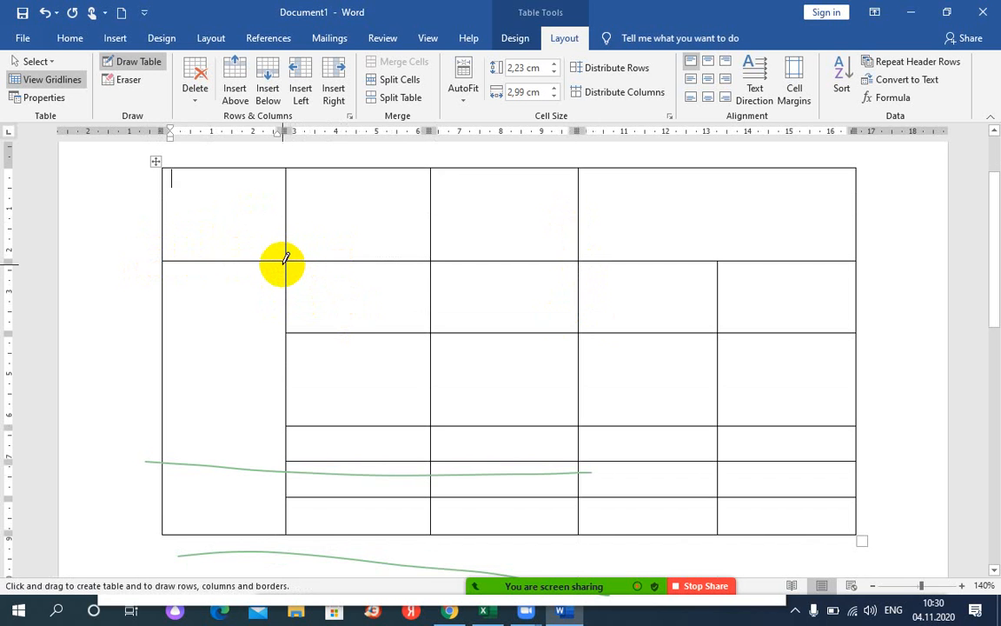
- Draw two crossing diagonals in the first row's second cell and split its third cell into four with a vertical and a horizontal line
{"action": "left_click_drag", "start_coordinate": [285, 260], "coordinate": [427, 165]}
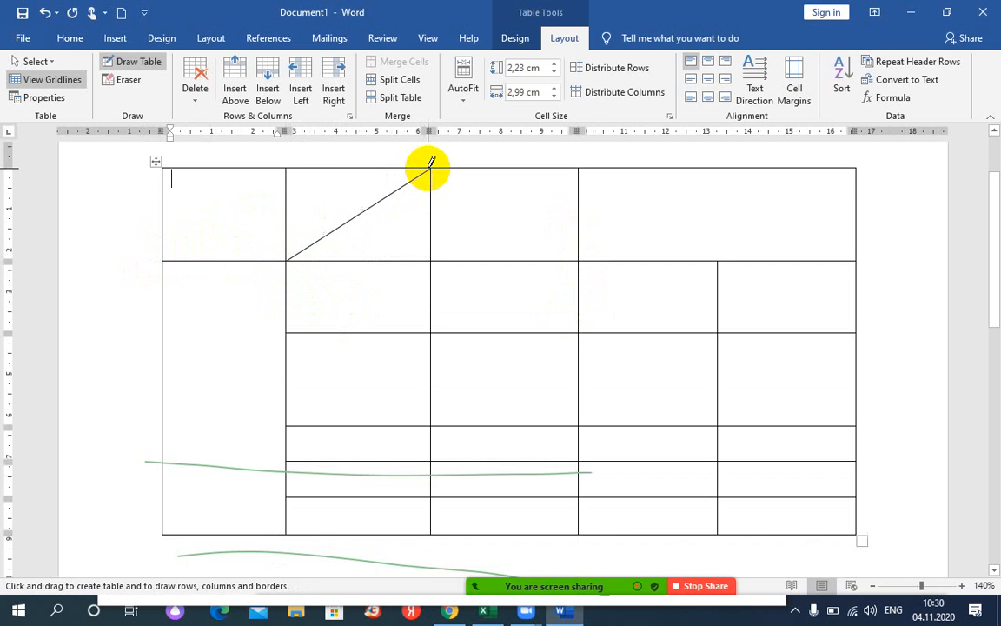
{"action": "left_click_drag", "start_coordinate": [289, 166], "coordinate": [425, 252]}
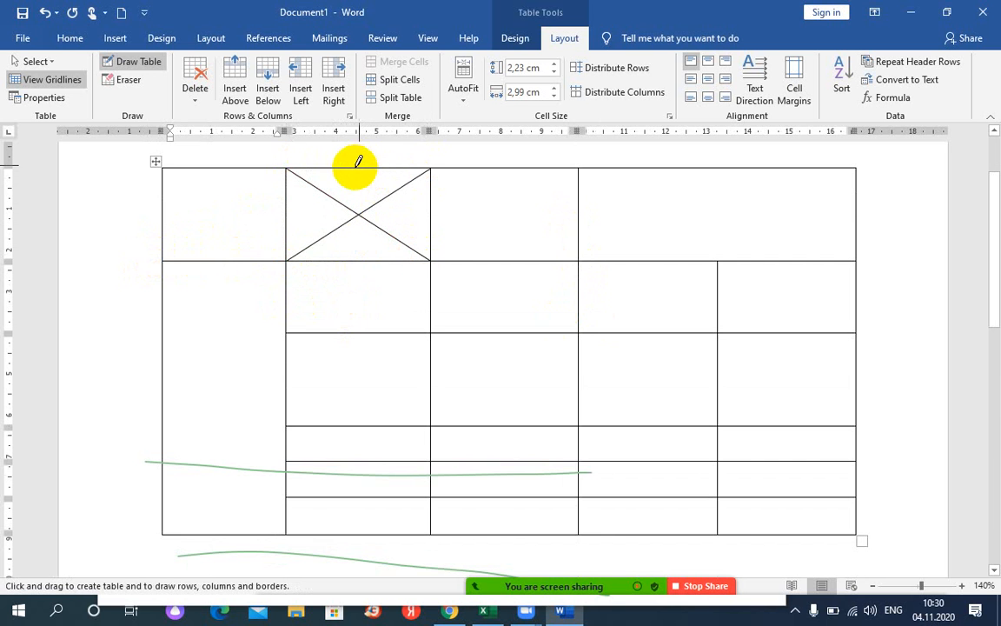
{"action": "left_click_drag", "start_coordinate": [356, 167], "coordinate": [355, 259]}
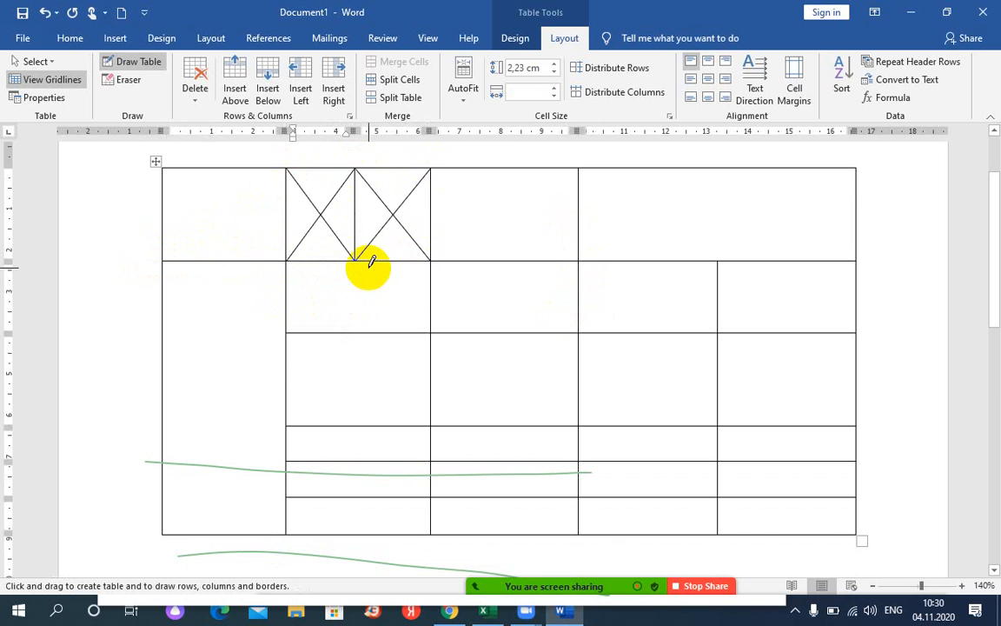
{"action": "key", "text": "ctrl+z"}
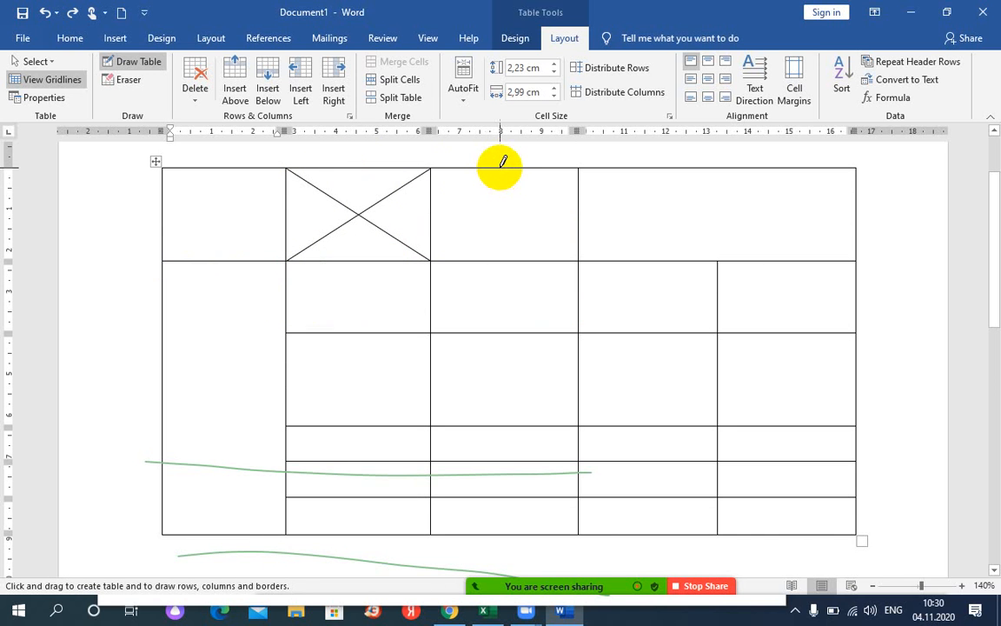
{"action": "left_click_drag", "start_coordinate": [502, 163], "coordinate": [504, 259]}
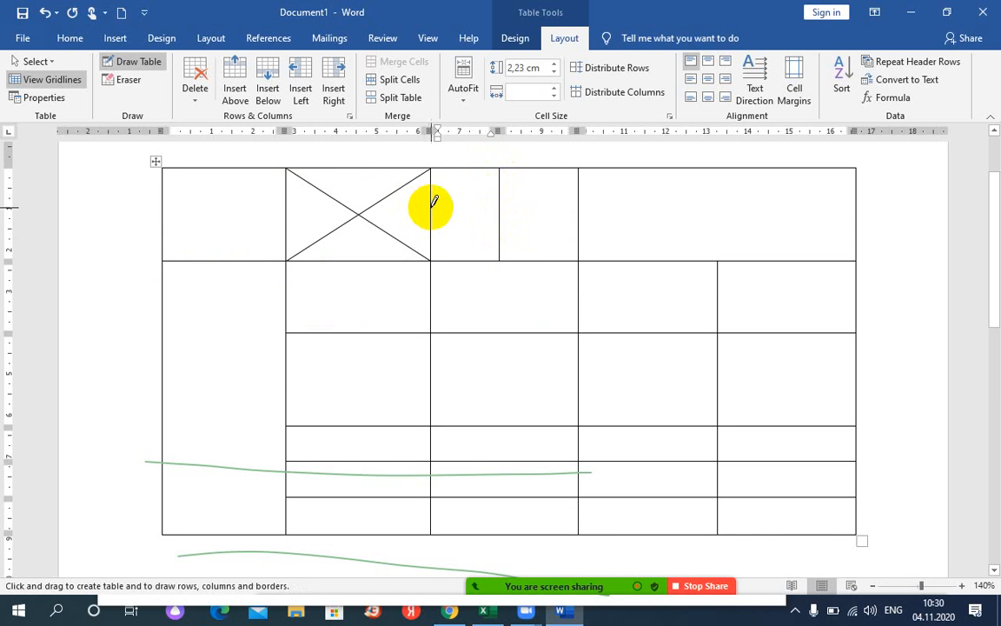
{"action": "left_click_drag", "start_coordinate": [436, 208], "coordinate": [556, 212]}
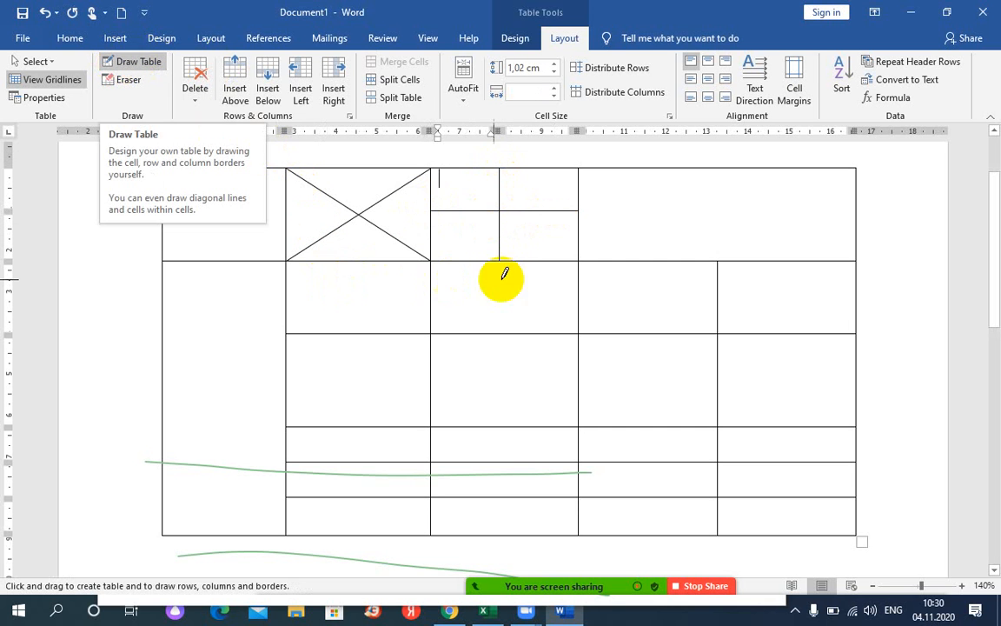
- Erase the diagonals from the first row's second cell and the inner borders from its third cell
{"action": "left_click", "coordinate": [122, 84]}
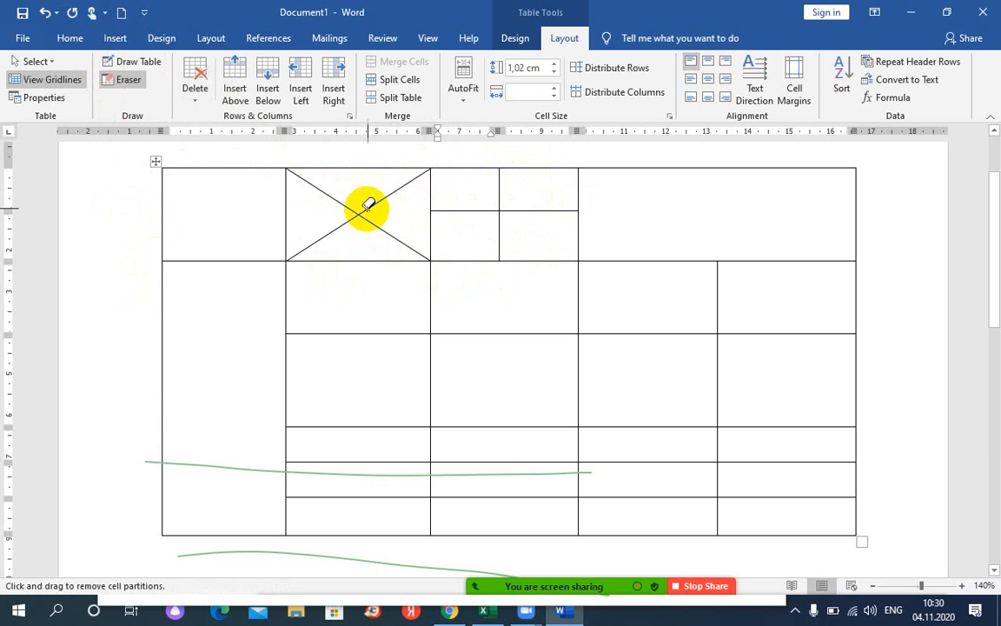
{"action": "left_click_drag", "start_coordinate": [383, 200], "coordinate": [388, 217]}
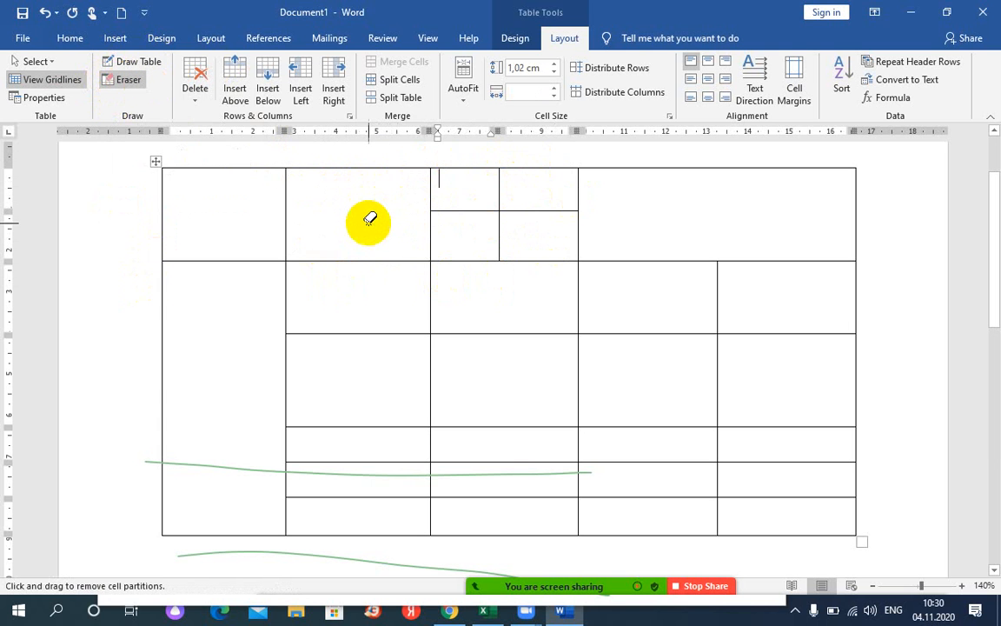
{"action": "left_click_drag", "start_coordinate": [501, 206], "coordinate": [532, 221]}
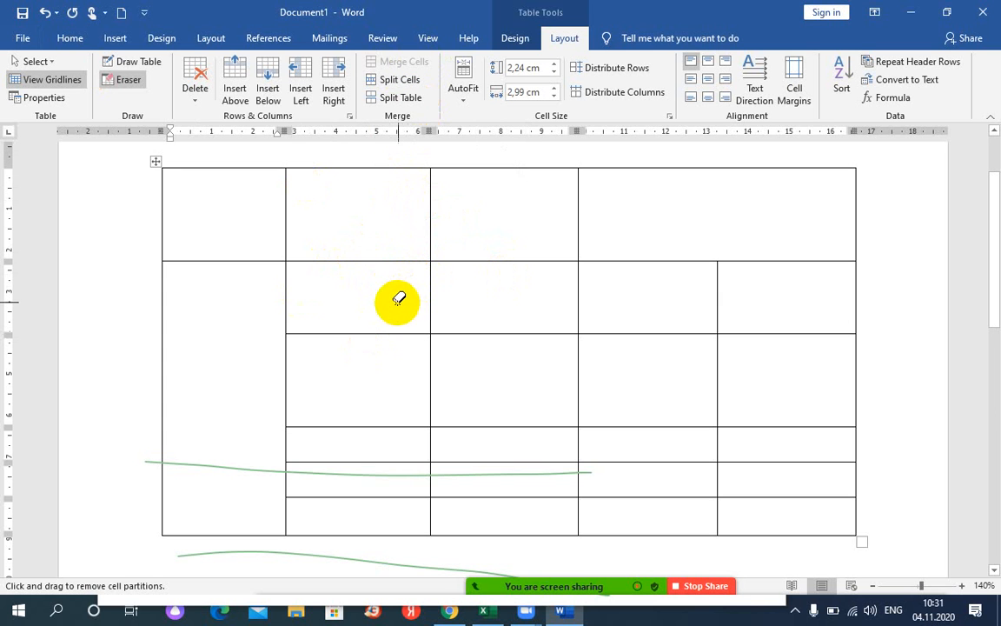
- Erase the vertical borders between the second row's cells beside the merged column and all vertical borders inside the first row
{"action": "mouse_move", "coordinate": [398, 300]}
{"action": "left_mouse_down"}
{"action": "mouse_move", "coordinate": [677, 300]}
{"action": "mouse_move", "coordinate": [737, 289]}
{"action": "left_mouse_up"}
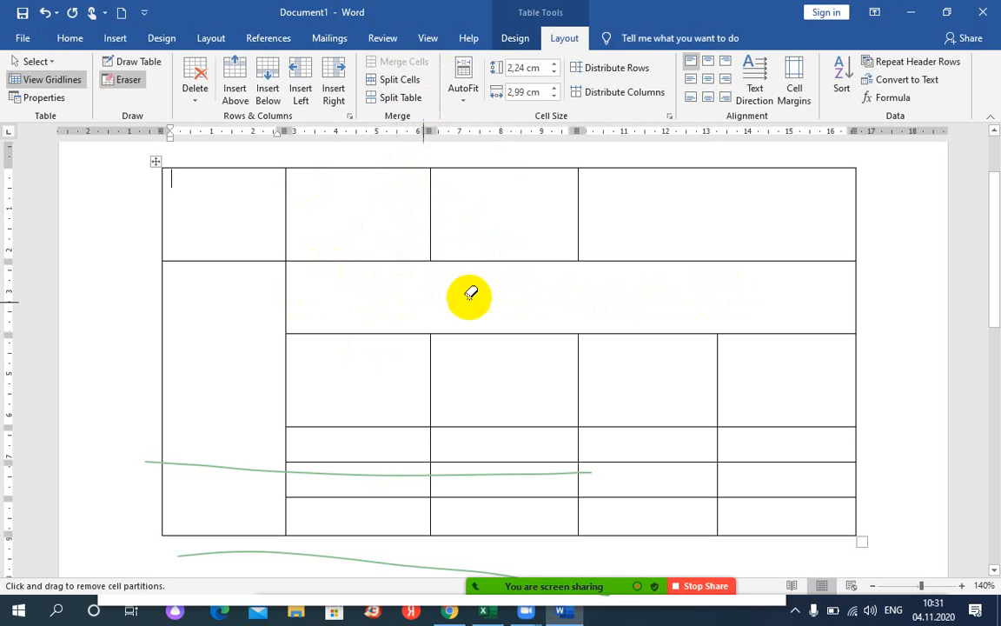
{"action": "left_click_drag", "start_coordinate": [355, 215], "coordinate": [608, 213]}
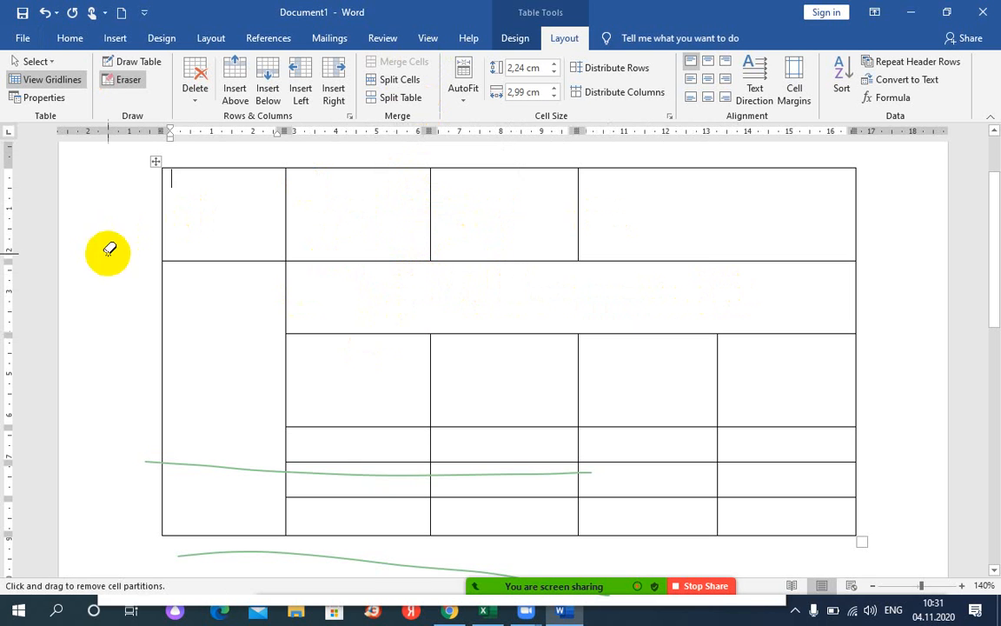
{"action": "left_click", "coordinate": [432, 207]}
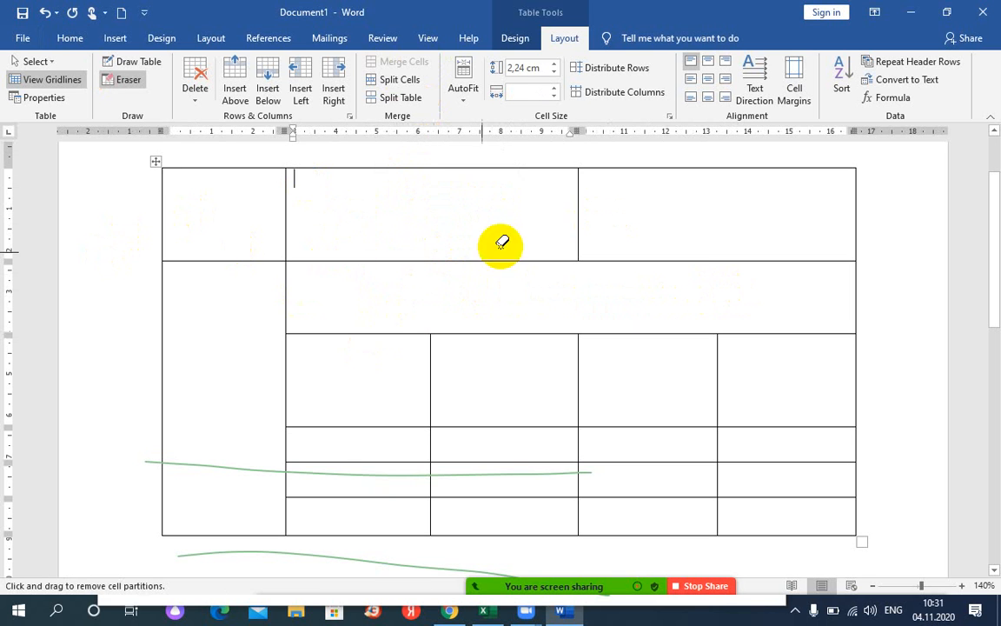
{"action": "left_click", "coordinate": [582, 209]}
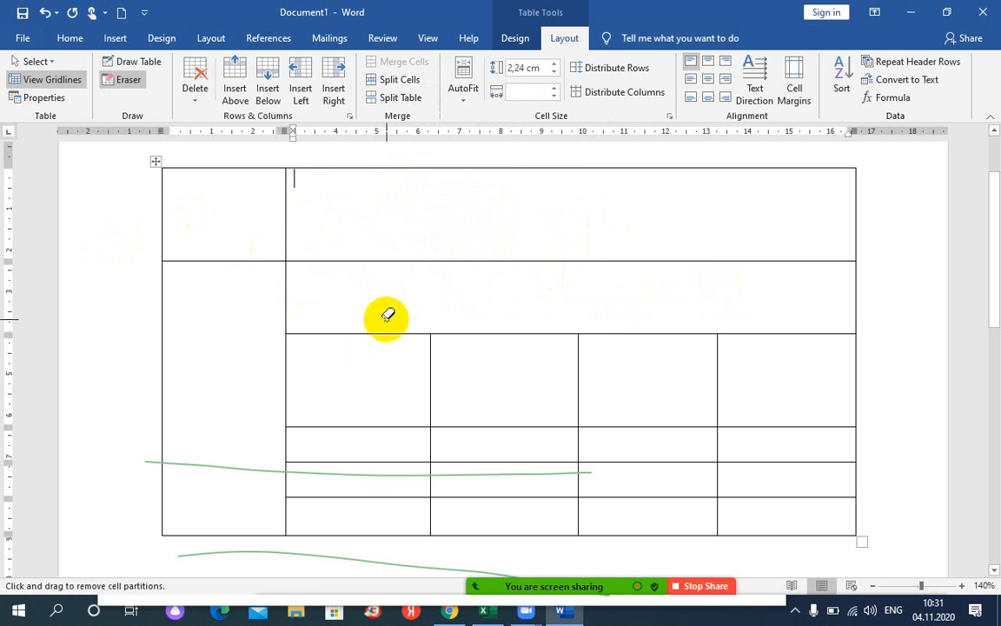
{"action": "left_click", "coordinate": [288, 217]}
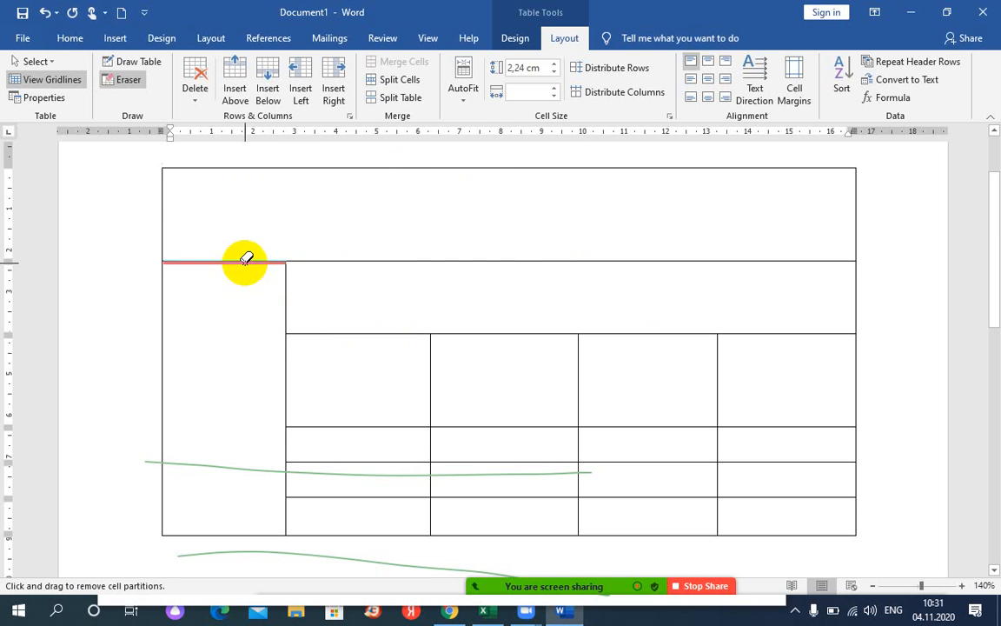
- Erase the border between the first row and the merged first column, and admit the participant waiting to join the meeting
{"action": "left_click_drag", "start_coordinate": [246, 258], "coordinate": [234, 306]}
{"action": "left_click_drag", "start_coordinate": [232, 261], "coordinate": [231, 334]}
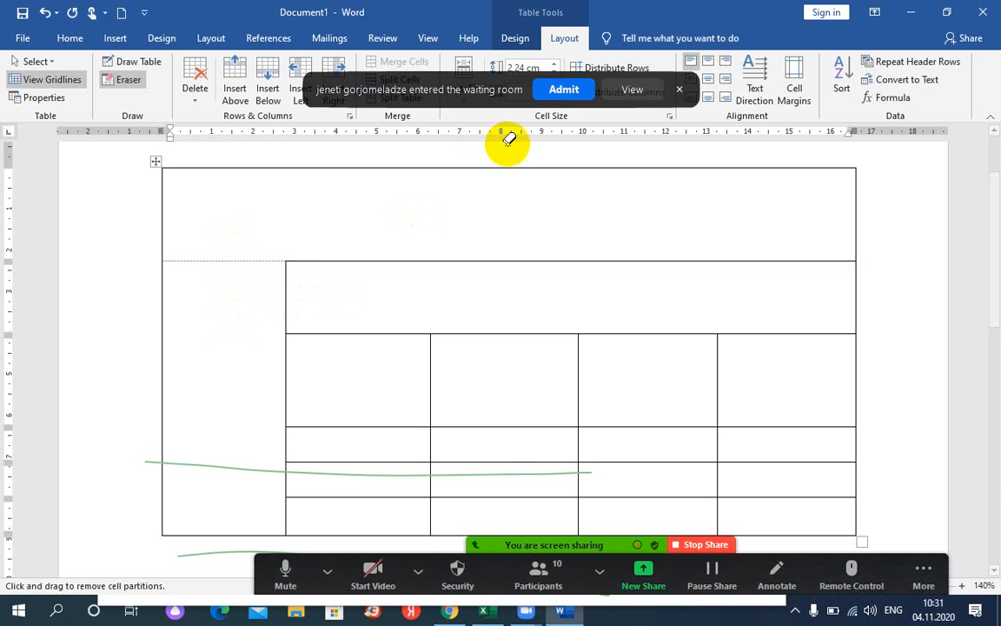
{"action": "left_click", "coordinate": [563, 98]}
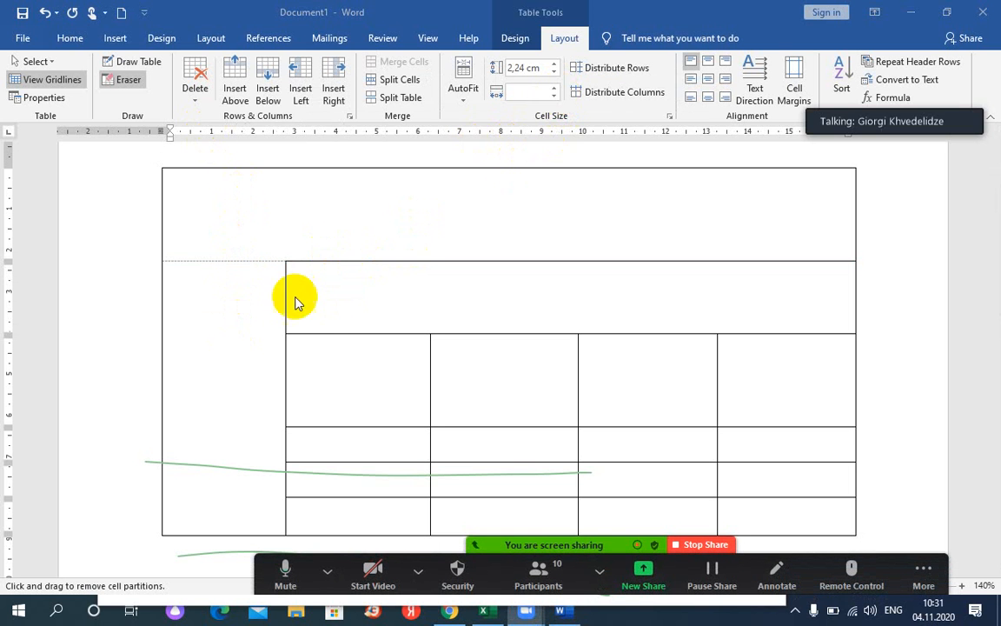
- Enter the sample text "afsfsfsfsfs" in the wide merged cell of the second row
{"action": "scroll", "coordinate": [307, 311], "scroll_direction": "down", "scroll_amount": 3}
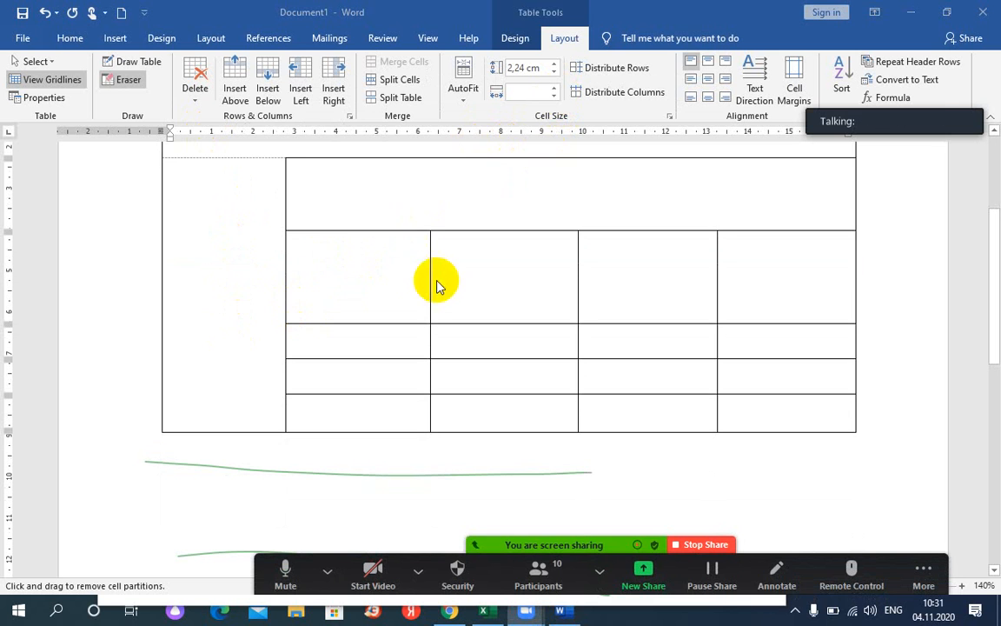
{"action": "left_click", "coordinate": [347, 204]}
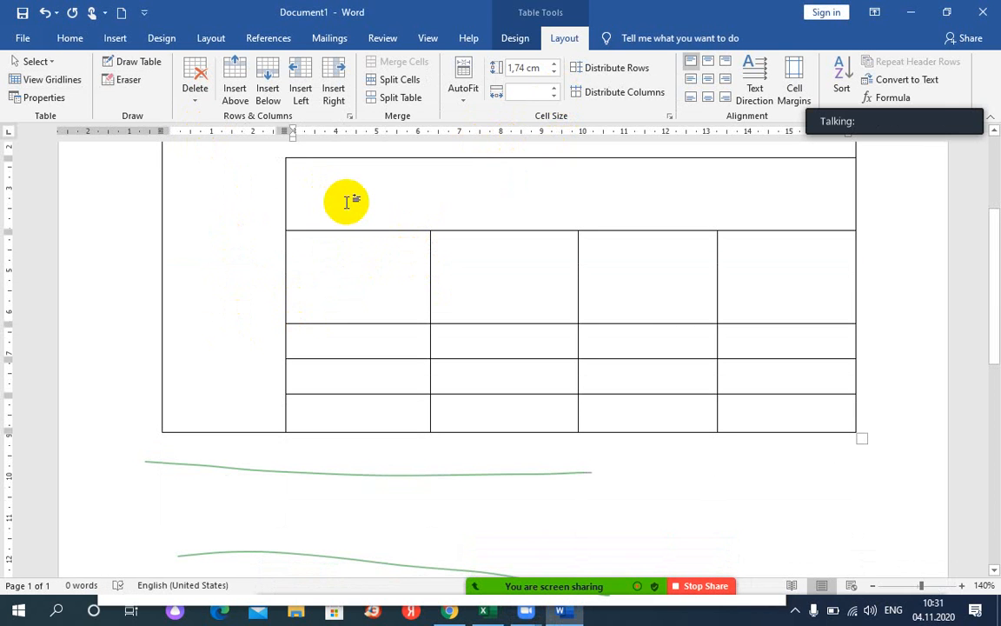
{"action": "type", "text": "afsfsfsfs"}
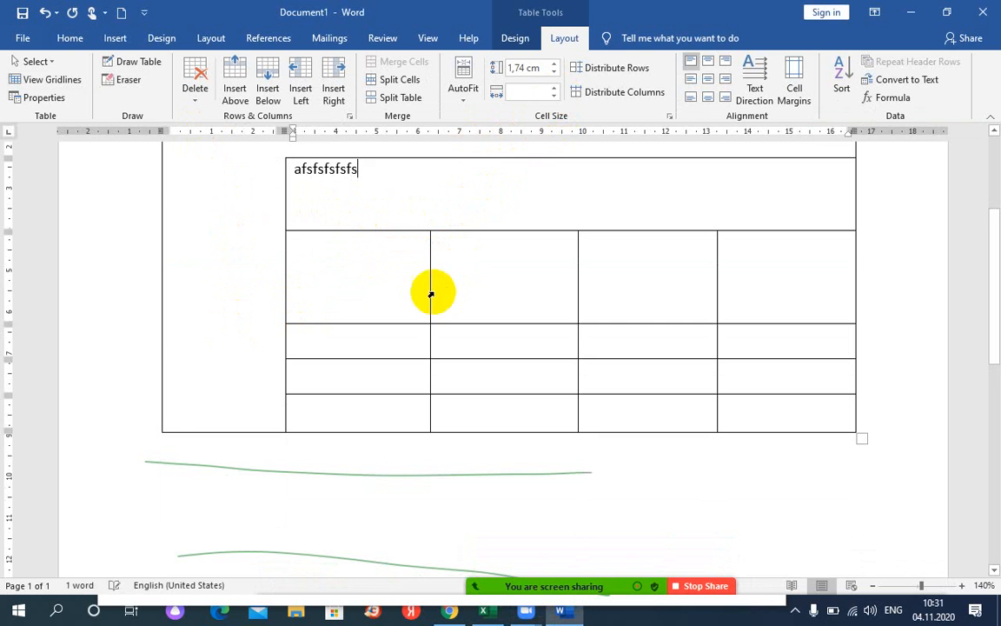
- Fill the four cells below the wide merged cell with "sdfsdfsdf" in the first three and "sfsfsf" in the fourth
{"action": "left_click", "coordinate": [386, 279]}
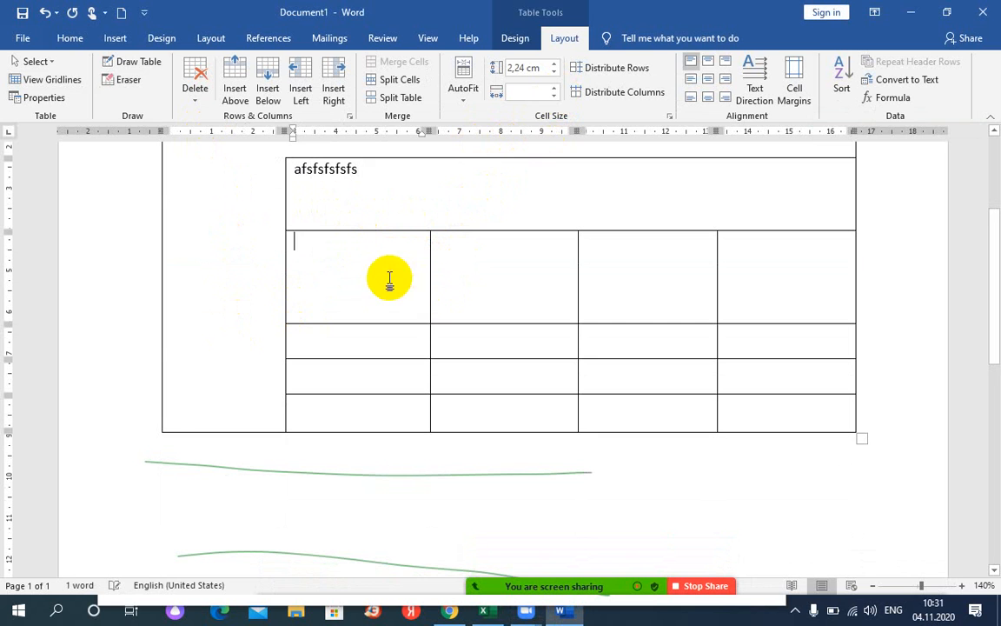
{"action": "type", "text": "sdfsdfsdf"}
{"action": "left_click", "coordinate": [521, 279]}
{"action": "type", "text": "sdfsdfsdf"}
{"action": "left_click", "coordinate": [643, 279]}
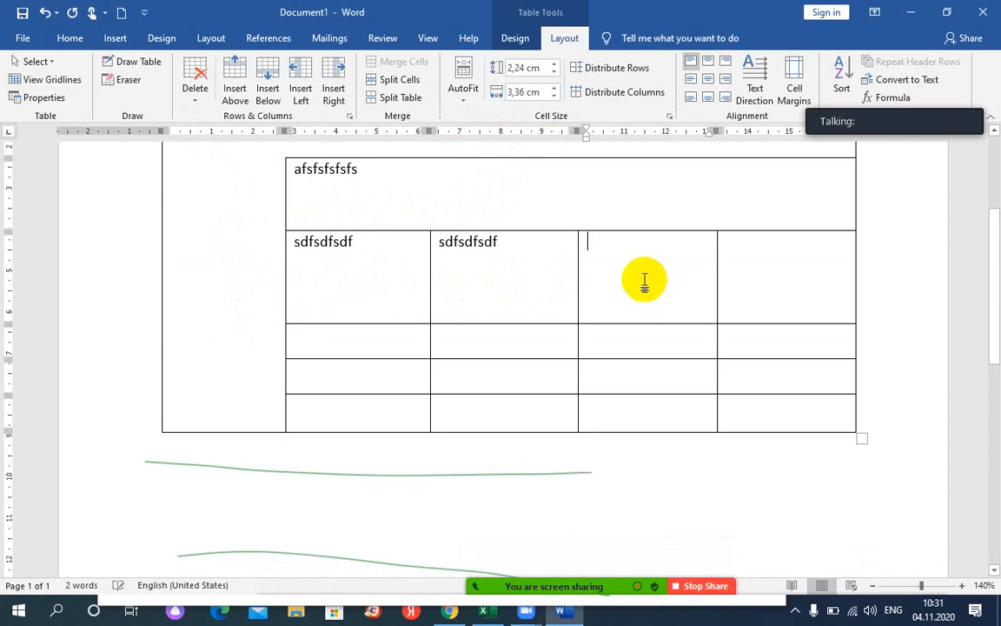
{"action": "type", "text": "sdfsdfsdf"}
{"action": "left_click", "coordinate": [770, 268]}
{"action": "type", "text": "sfsfsf"}
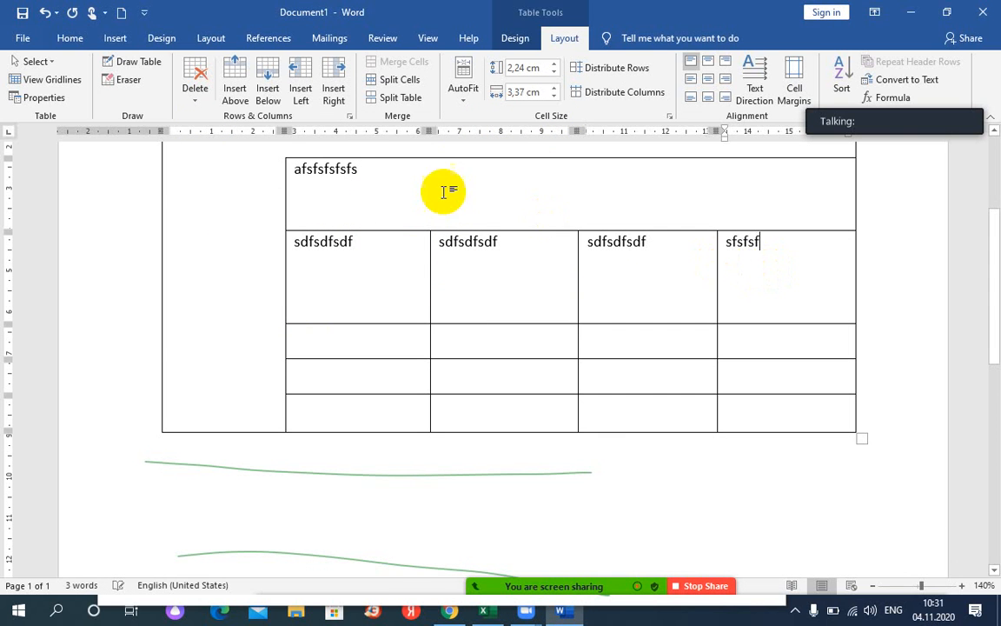
- Extend the second row's text to read "Afsfsfsfsfs ssdfsfs sdfsfsf sdfs"
{"action": "left_click", "coordinate": [513, 171]}
{"action": "type", "text": "afsfsfsfs ssdfsfs sdfs"}
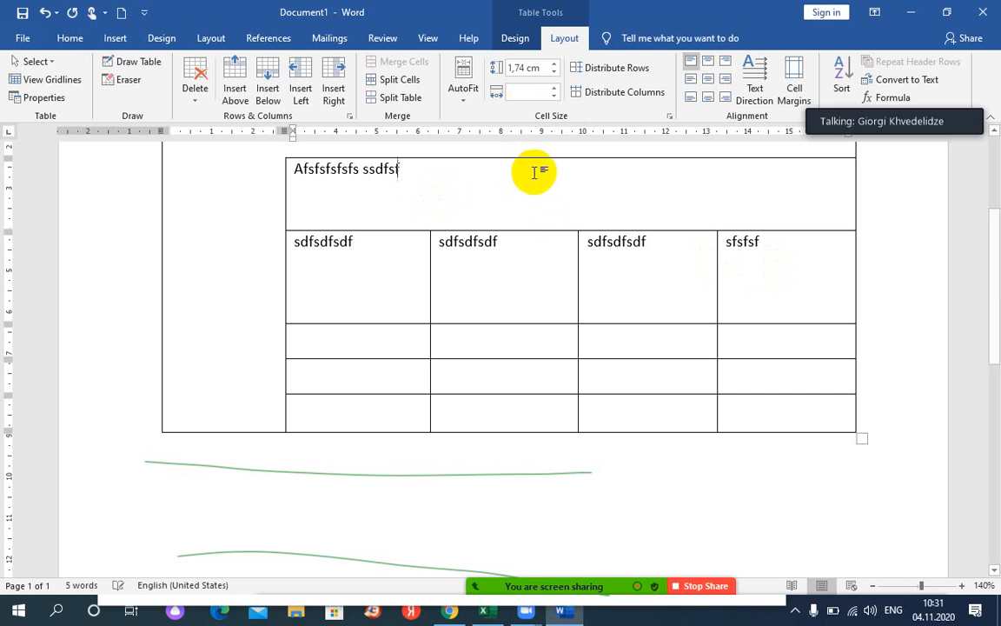
{"action": "type", "text": "fsf sdfs"}
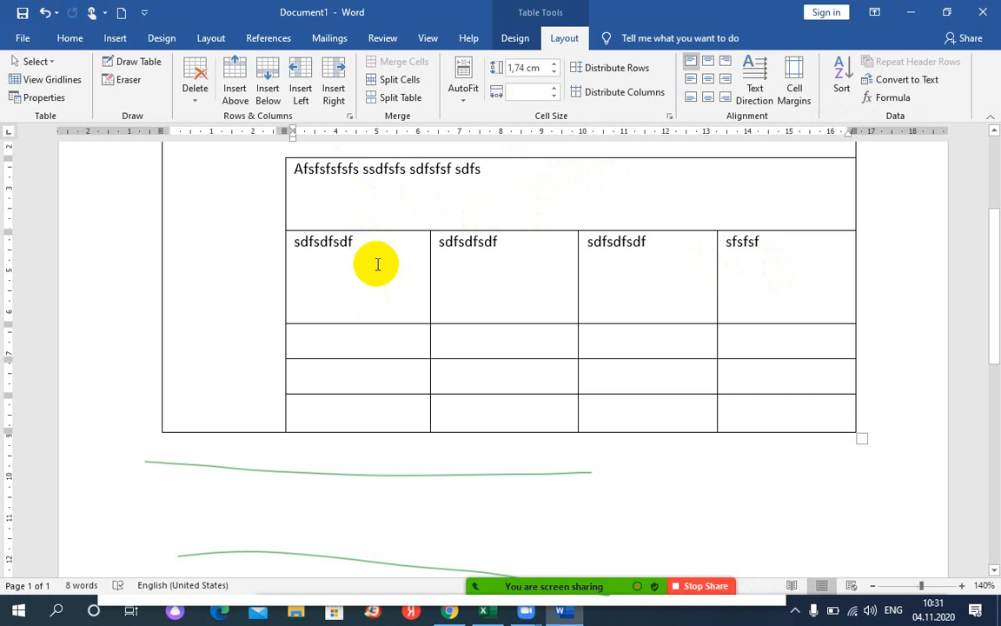
- Insert a new row directly below the wide merged cell containing the longer text
{"action": "scroll", "coordinate": [358, 237], "scroll_direction": "up", "scroll_amount": 1}
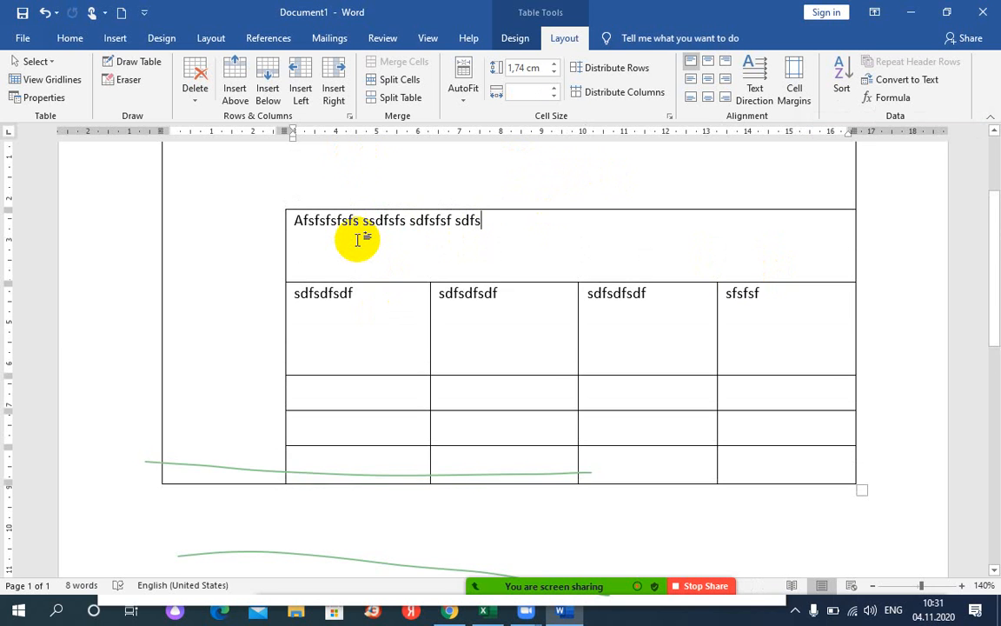
{"action": "scroll", "coordinate": [358, 239], "scroll_direction": "down", "scroll_amount": 1}
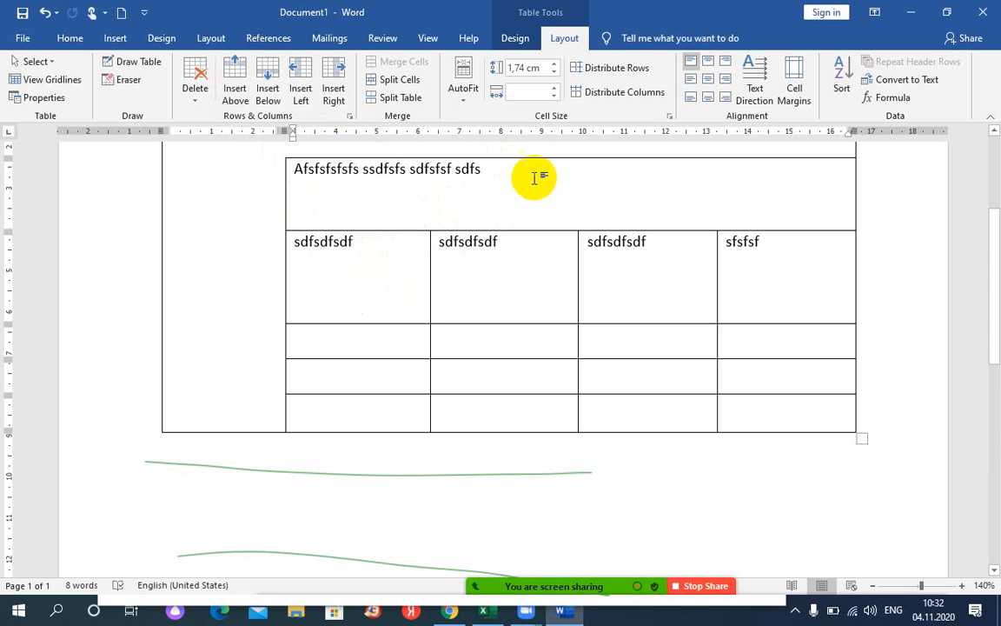
{"action": "scroll", "coordinate": [502, 187], "scroll_direction": "up", "scroll_amount": 1}
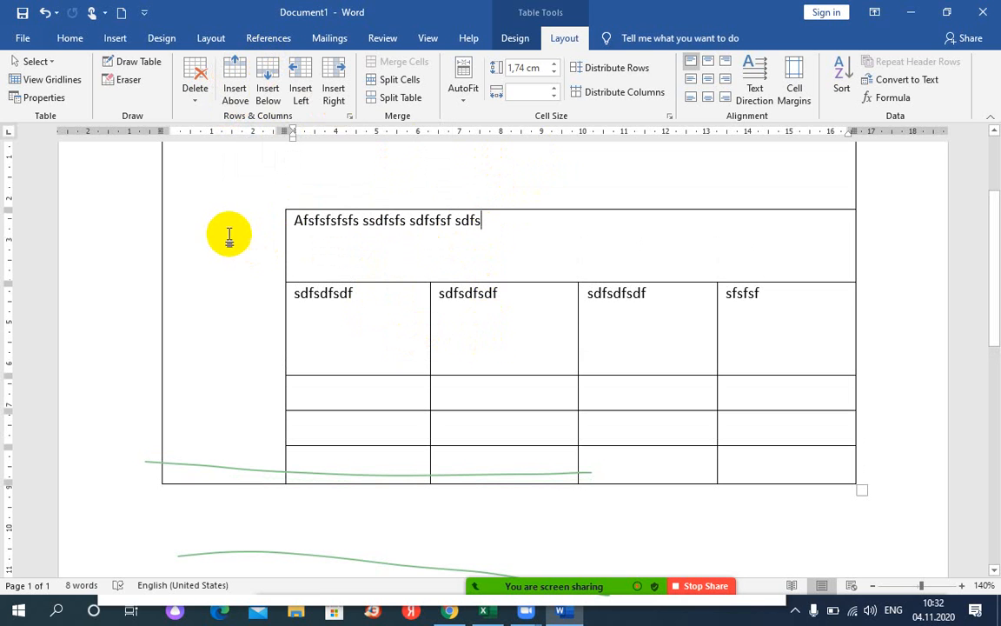
{"action": "left_click", "coordinate": [268, 92]}
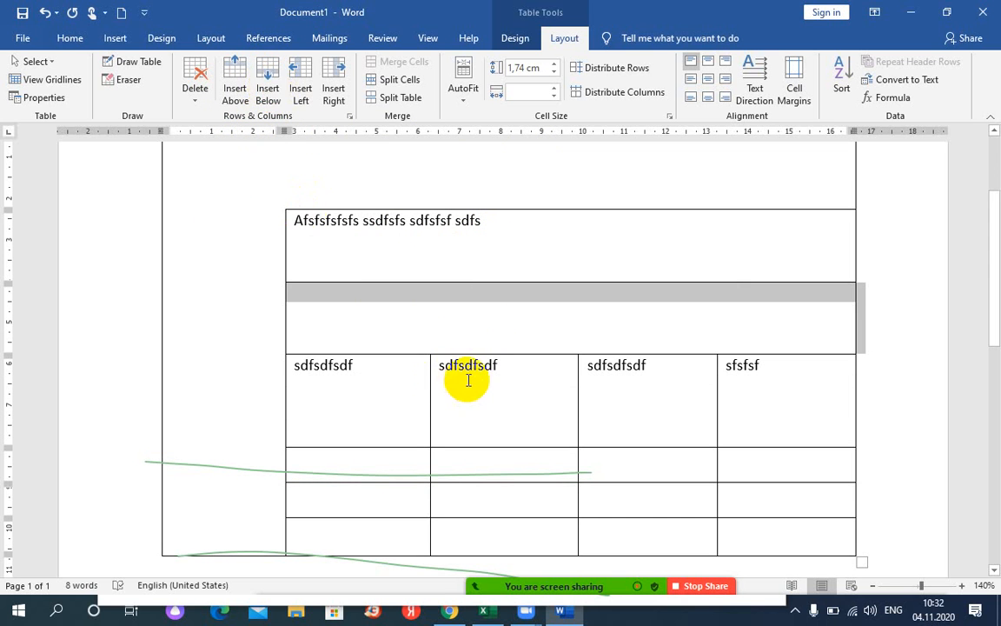
- Undo the last row insertion, and insert a new four-cell row directly above the row containing "sdfsdfsdf"
{"action": "left_click", "coordinate": [456, 309]}
{"action": "key", "text": "ctrl+z"}
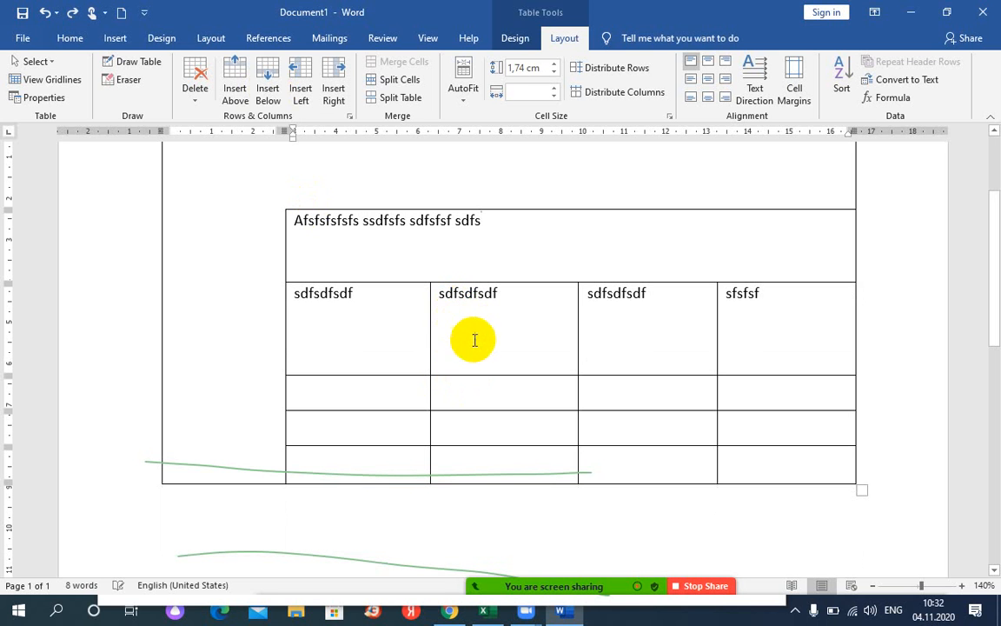
{"action": "left_click", "coordinate": [480, 331]}
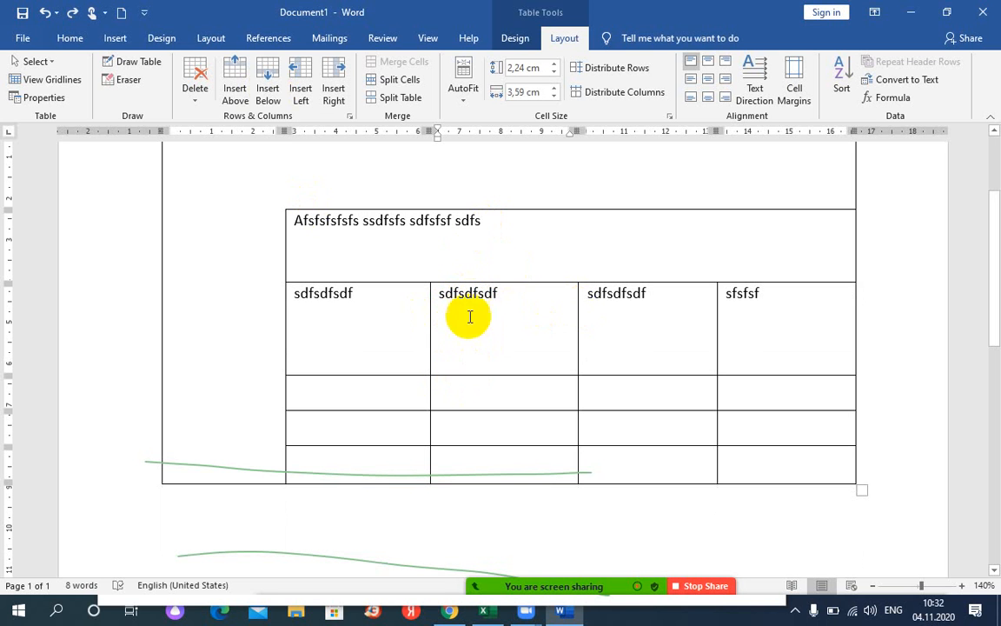
{"action": "left_click", "coordinate": [230, 78]}
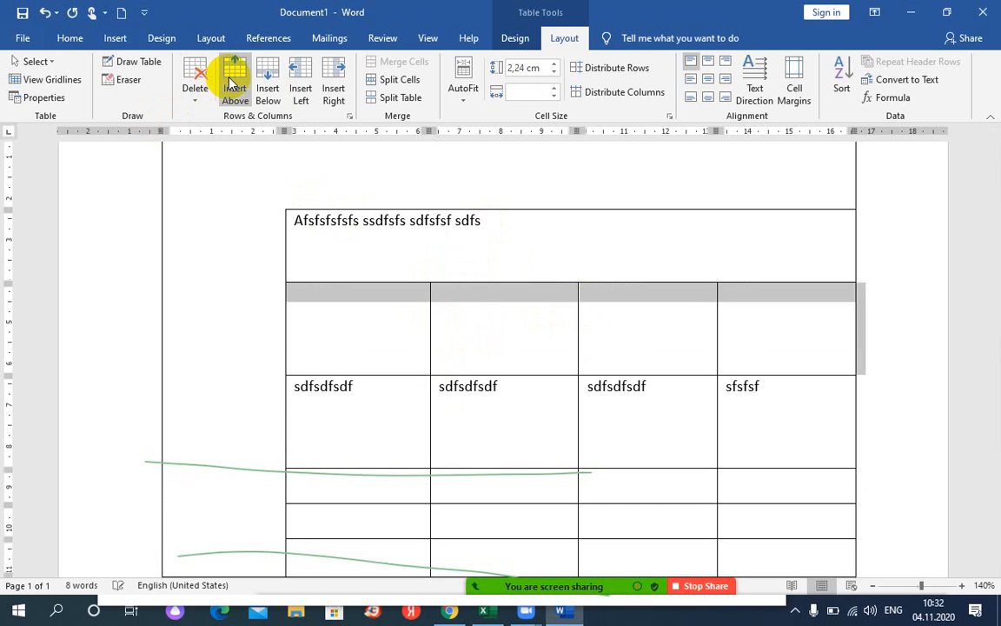
- Fill the new row's four cells with "sfsfs", "sfsfs", "fsf" and "sdfsf"
{"action": "left_click", "coordinate": [499, 345]}
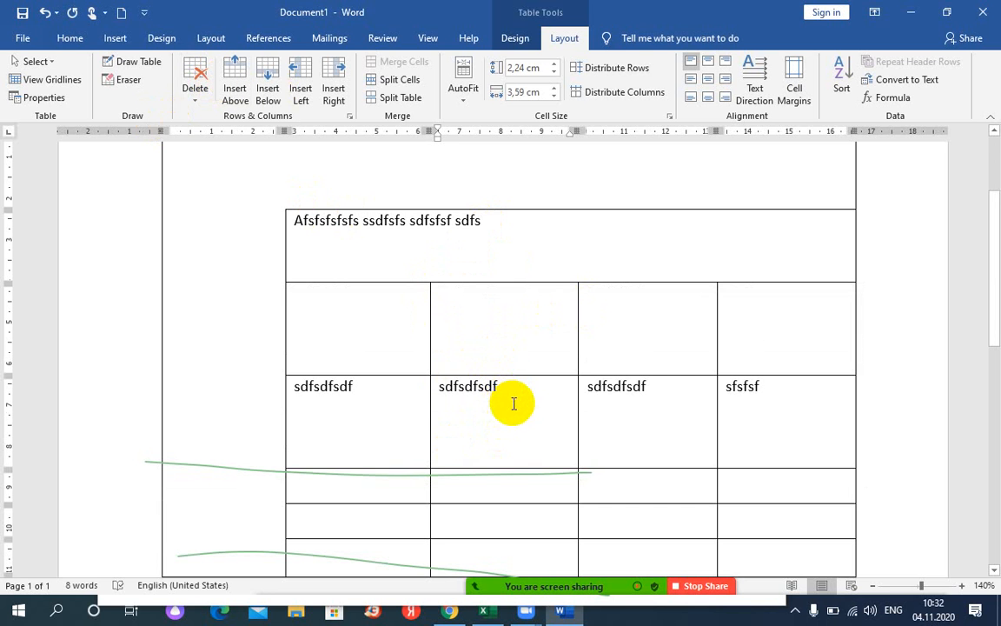
{"action": "type", "text": "sfsf"}
{"action": "left_click", "coordinate": [645, 340]}
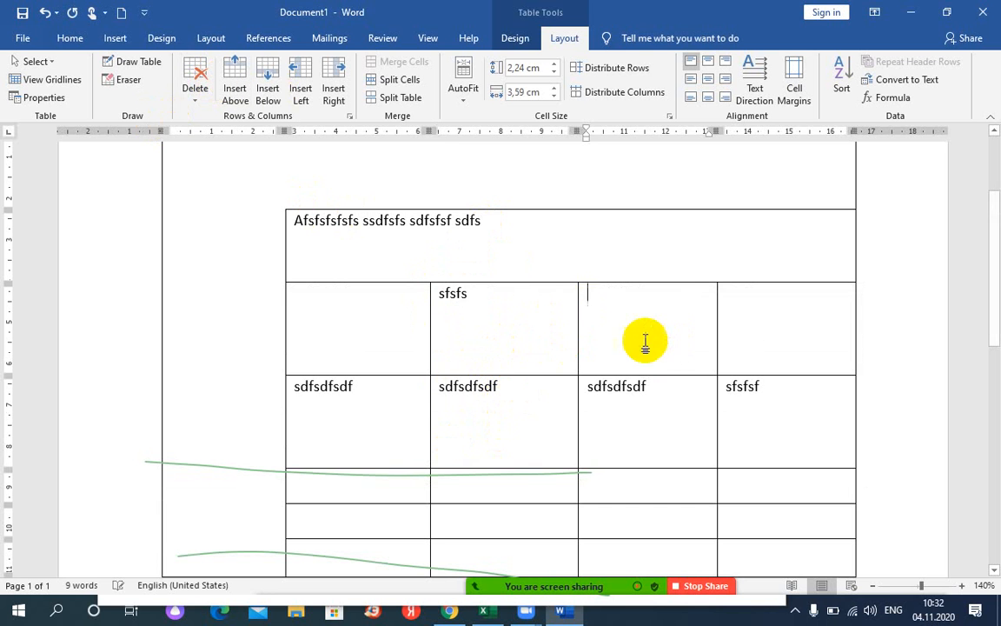
{"action": "type", "text": "fsf"}
{"action": "left_click", "coordinate": [357, 331]}
{"action": "type", "text": "sfsfs"}
{"action": "left_click", "coordinate": [787, 331]}
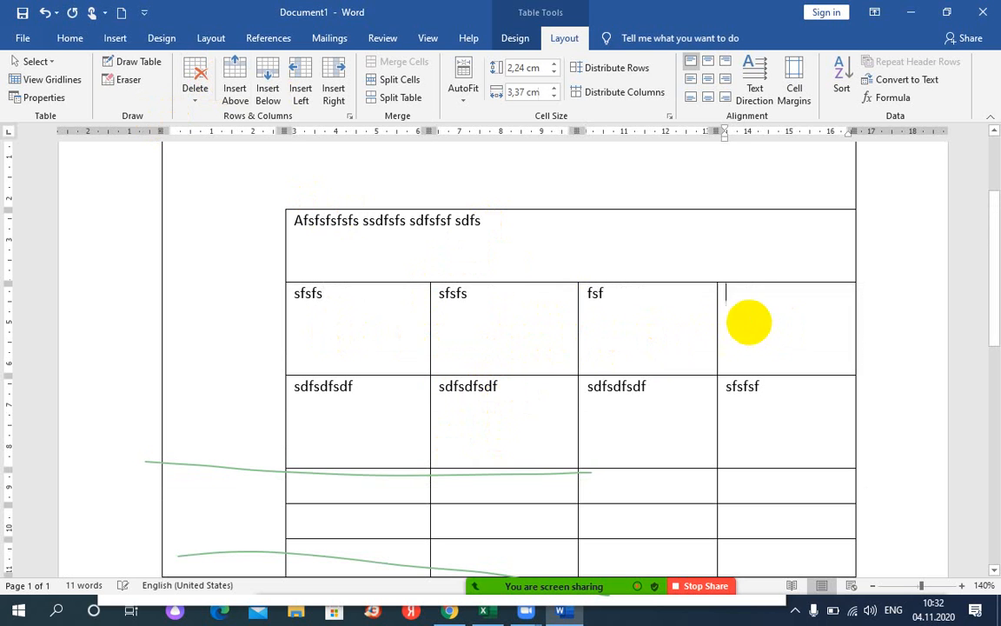
{"action": "type", "text": "sdfsf"}
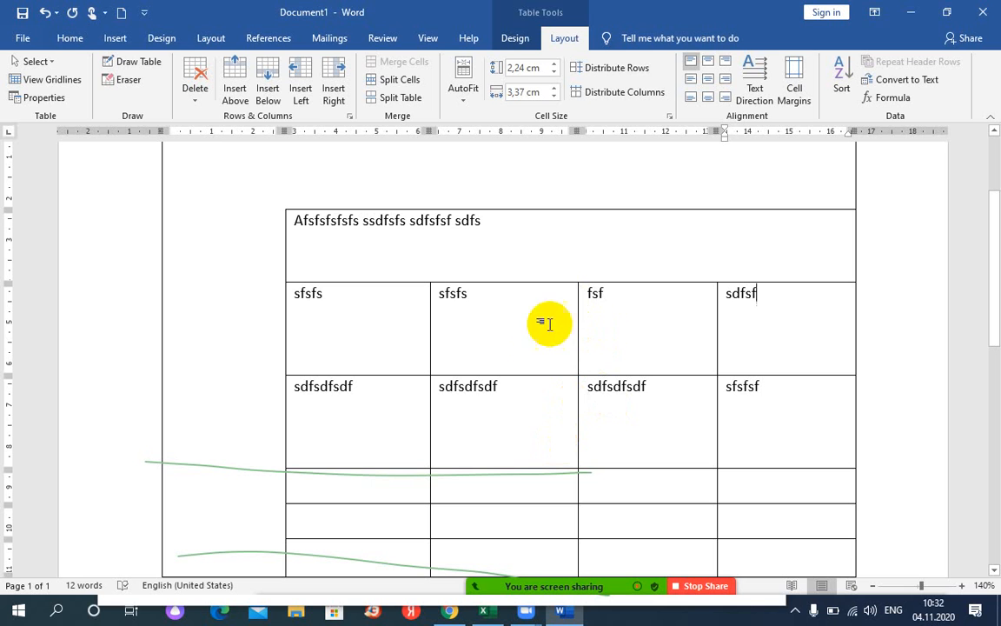
- Insert a new column immediately before the column containing "fsf"
{"action": "left_click", "coordinate": [614, 320]}
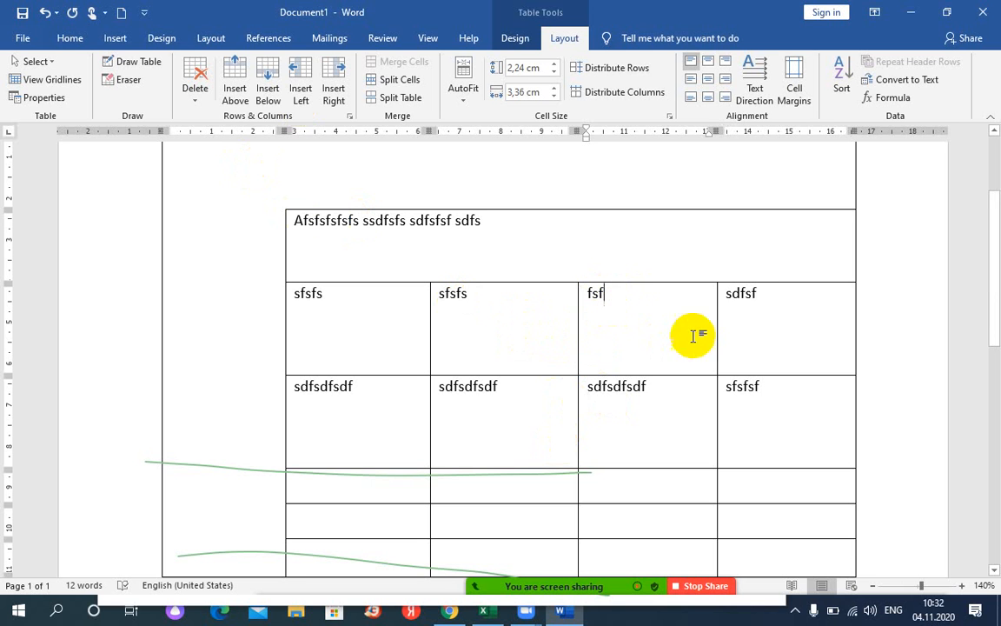
{"action": "left_click", "coordinate": [300, 94]}
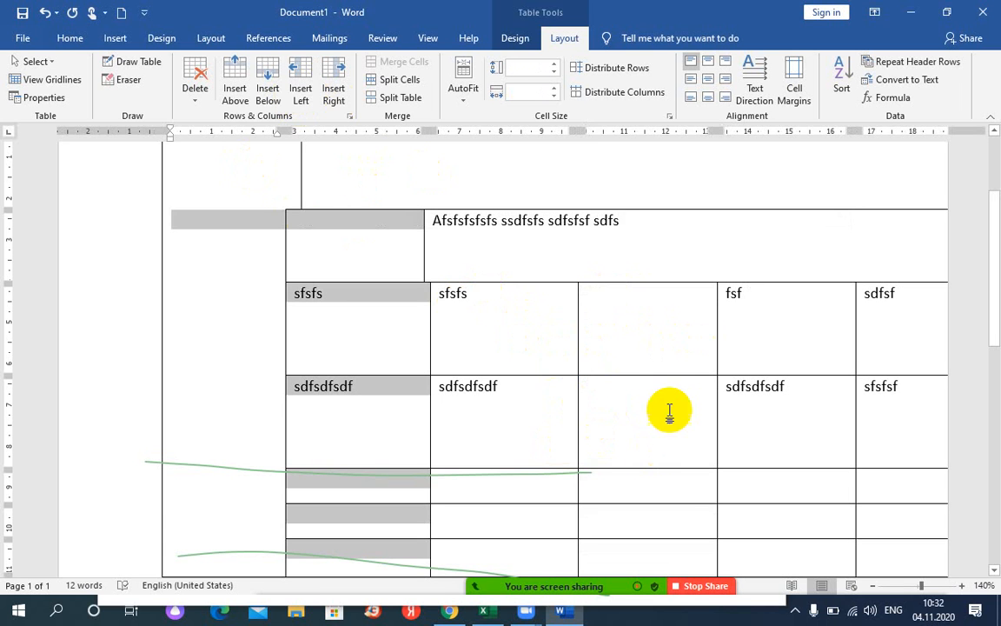
{"action": "left_click", "coordinate": [653, 341]}
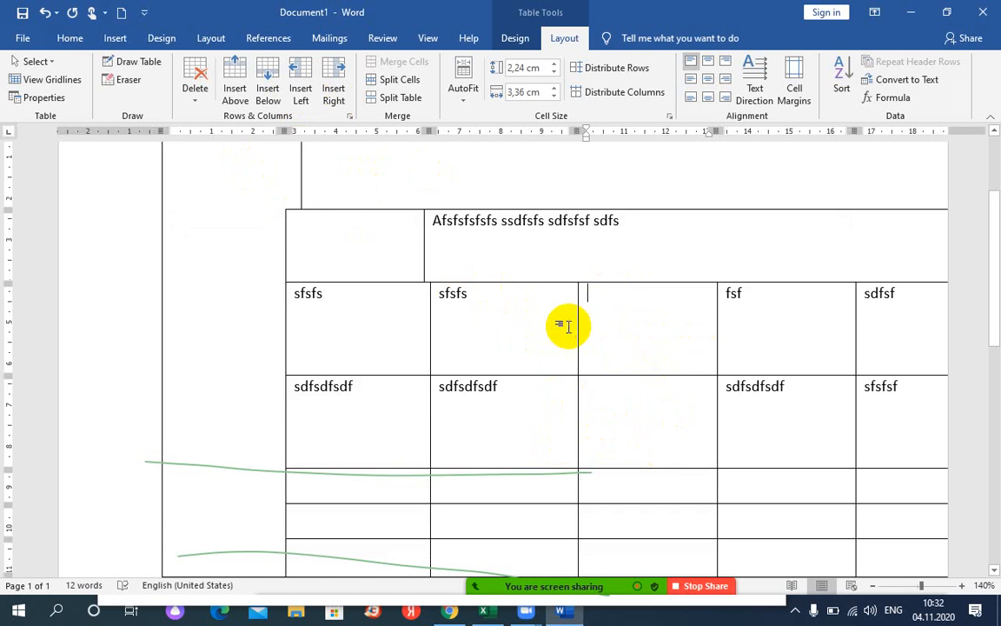
- Insert another new column immediately after the column with the first "sfsfs" cell
{"action": "left_click", "coordinate": [379, 319]}
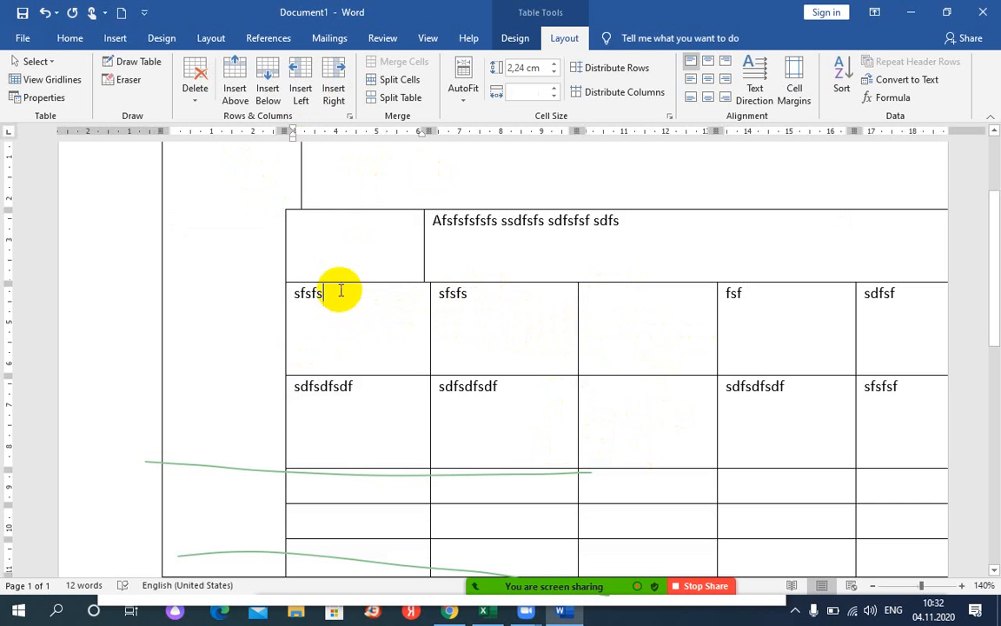
{"action": "left_click", "coordinate": [334, 89]}
{"action": "left_click", "coordinate": [525, 345]}
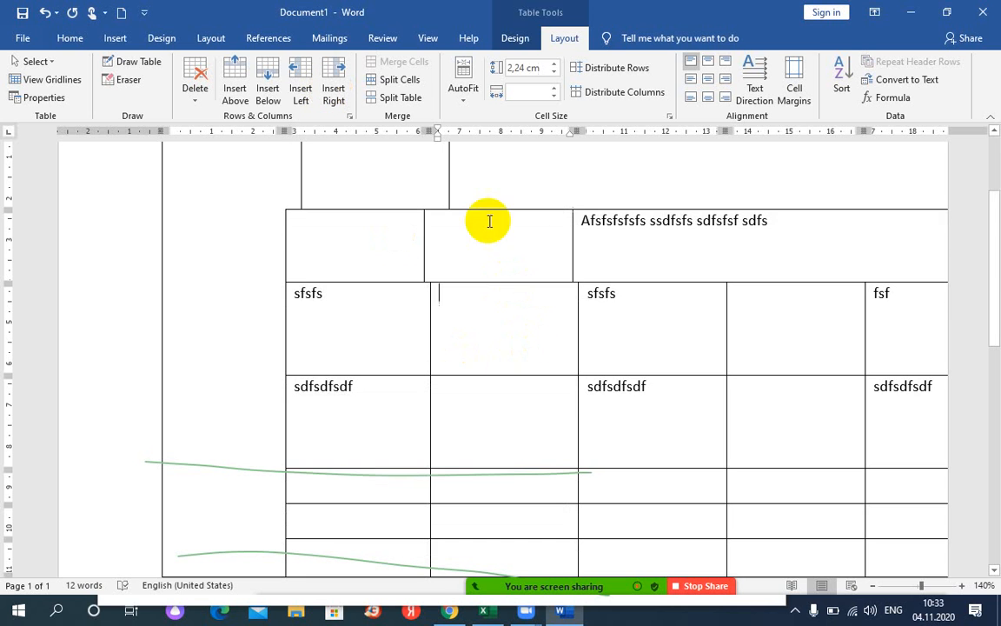
- Enter "asfsfsf" and "sfssfs" in the two empty cells before the long text in the second row
{"action": "scroll", "coordinate": [463, 383], "scroll_direction": "up", "scroll_amount": 3}
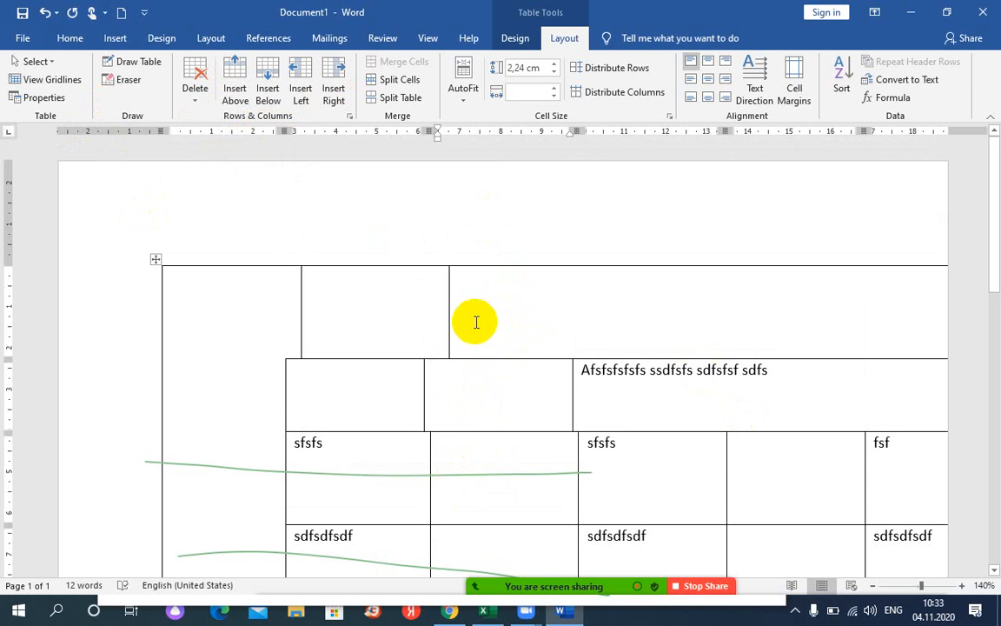
{"action": "scroll", "coordinate": [594, 342], "scroll_direction": "down", "scroll_amount": 1}
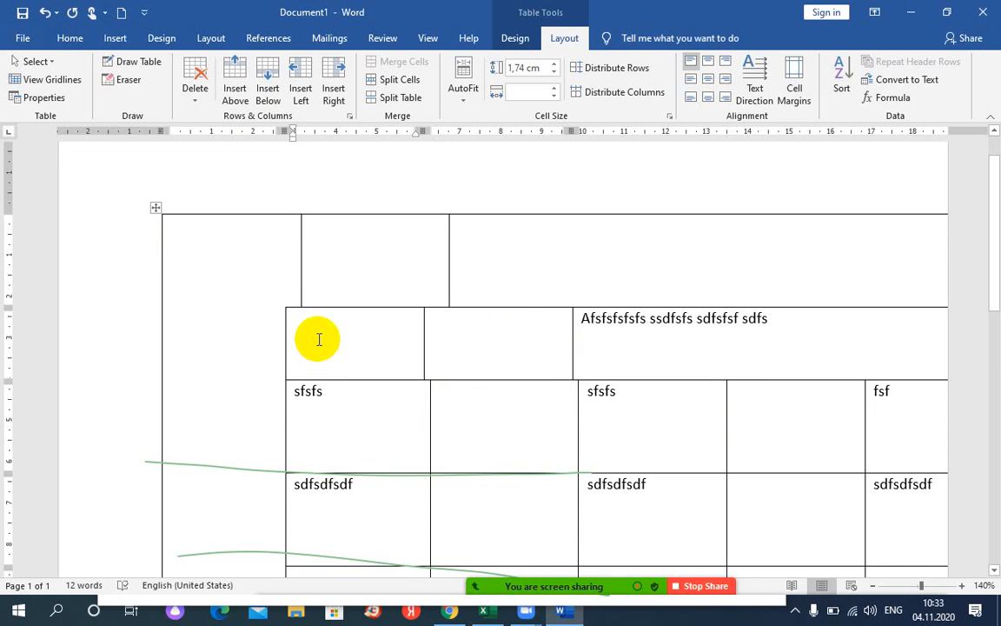
{"action": "type", "text": "asfsfsf"}
{"action": "left_click", "coordinate": [496, 329]}
{"action": "type", "text": "s"}
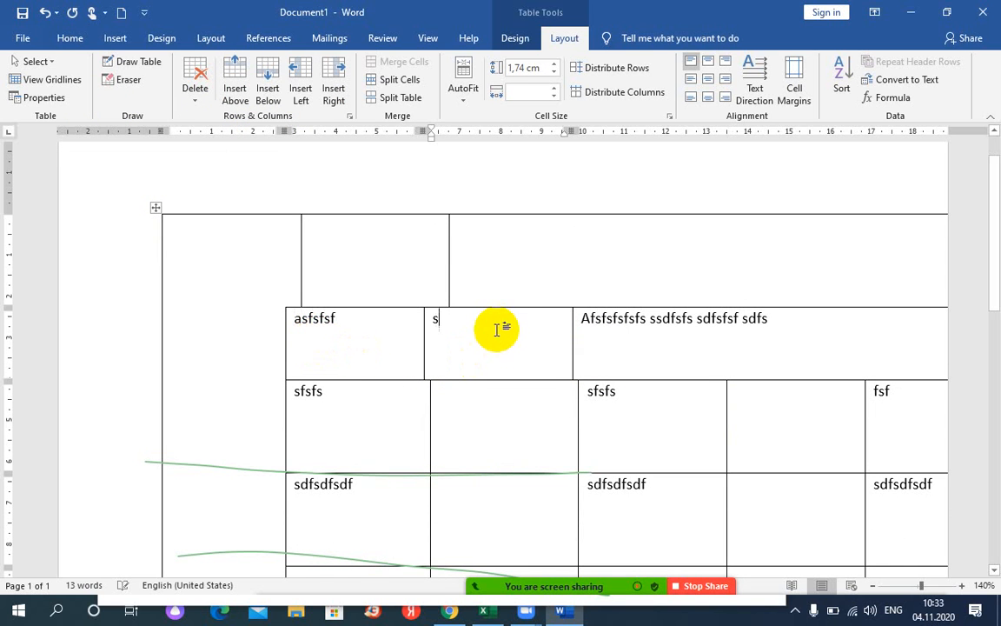
{"action": "type", "text": "fssfs"}
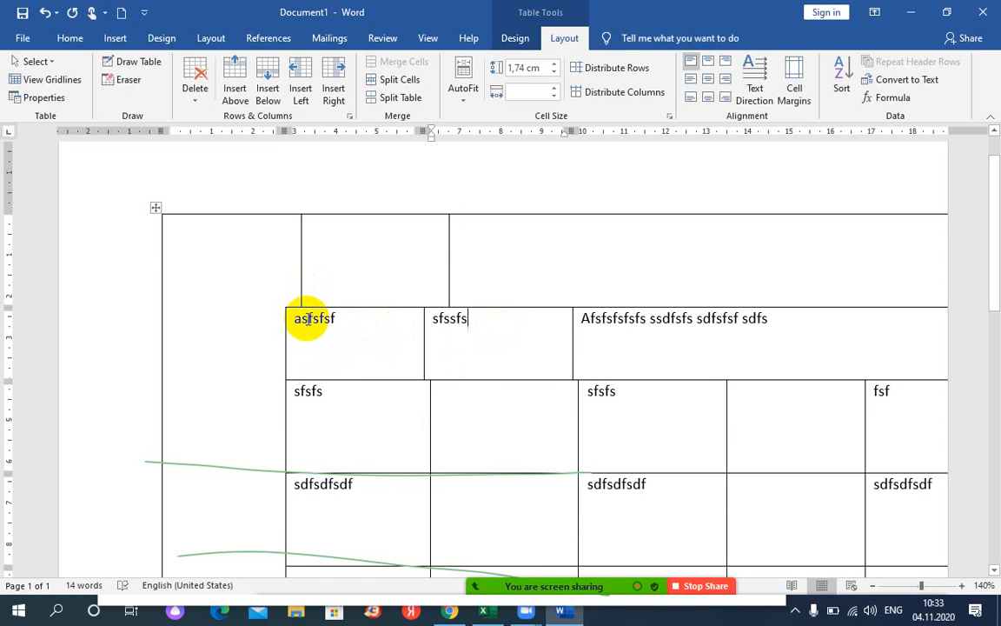
- Align the text of the "sfssfs" cell to the top center
{"action": "mouse_move", "coordinate": [444, 209]}
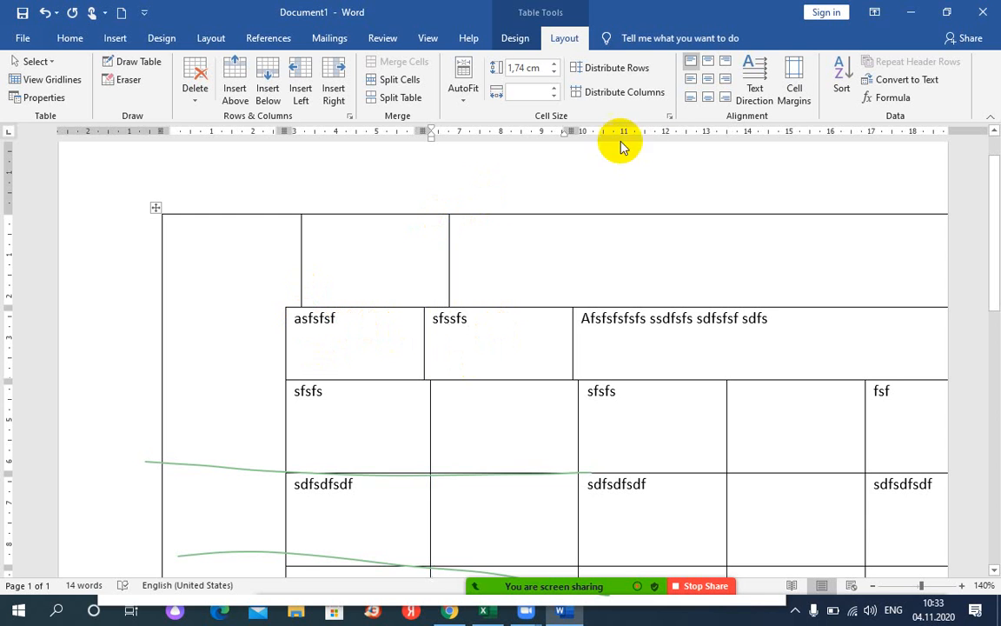
{"action": "left_click", "coordinate": [709, 70]}
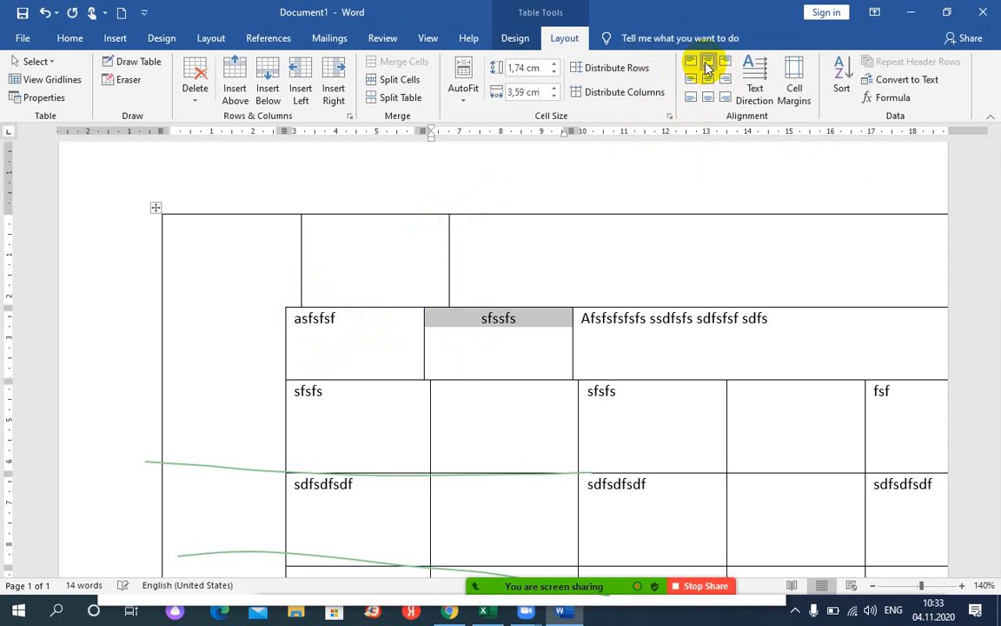
{"action": "left_click", "coordinate": [496, 339]}
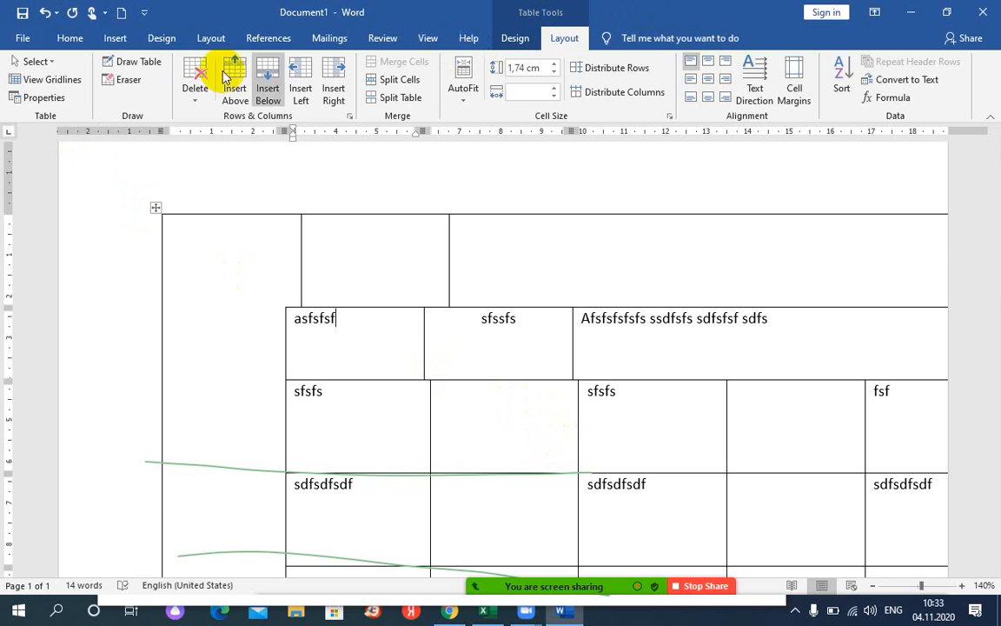
- Select the whole table and try different cell alignments, ending with all text centered both horizontally and vertically
{"action": "left_click", "coordinate": [41, 61]}
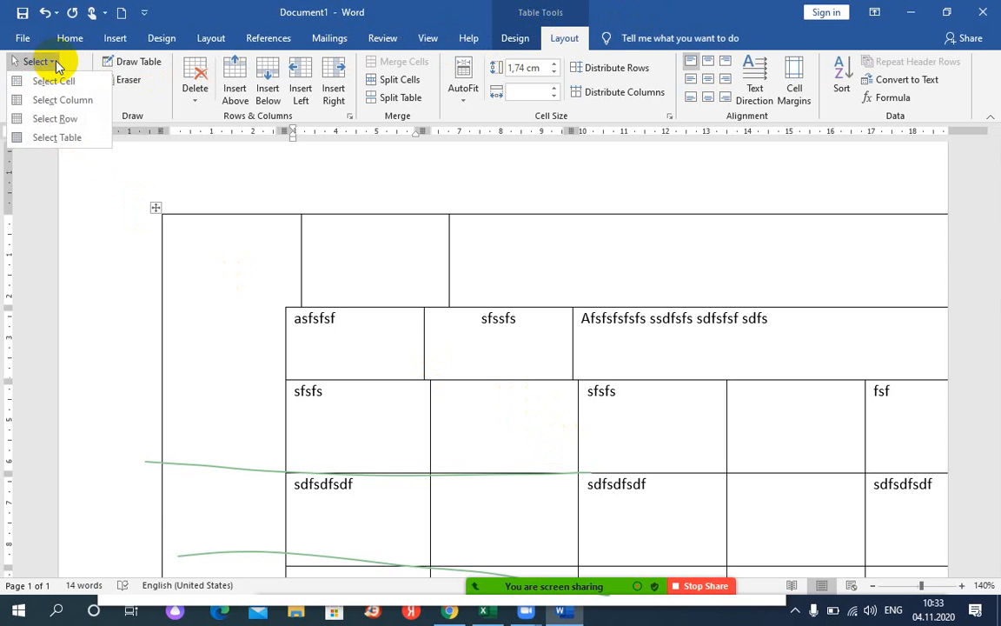
{"action": "left_click", "coordinate": [68, 139]}
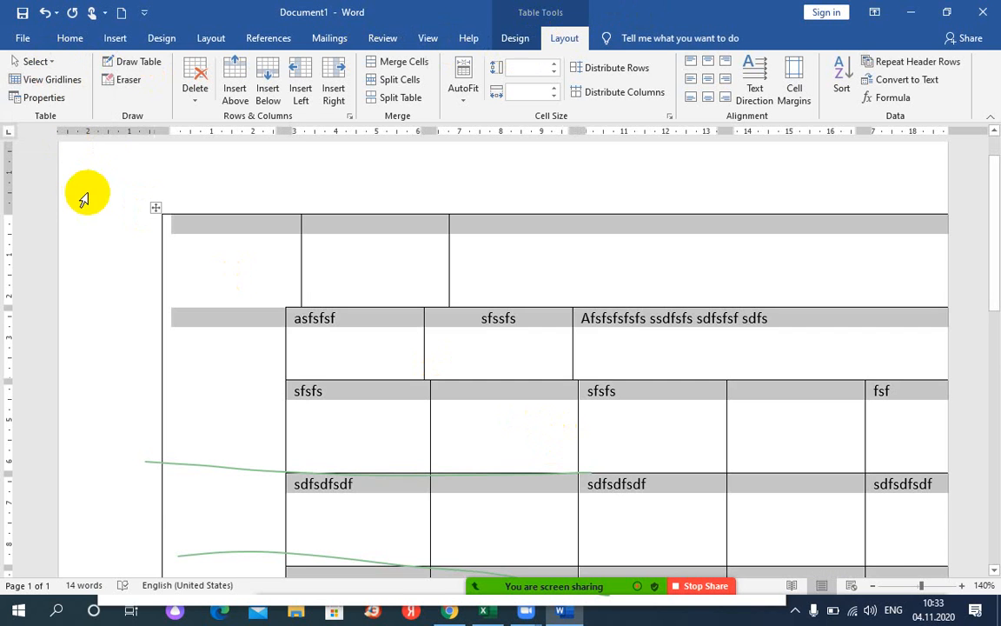
{"action": "left_click", "coordinate": [713, 69]}
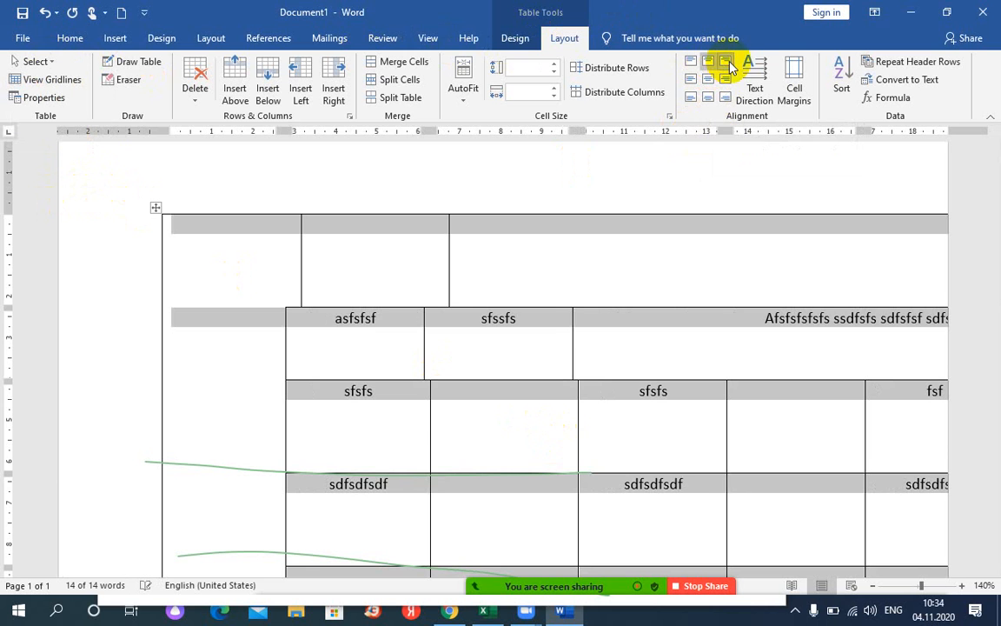
{"action": "left_click", "coordinate": [728, 67]}
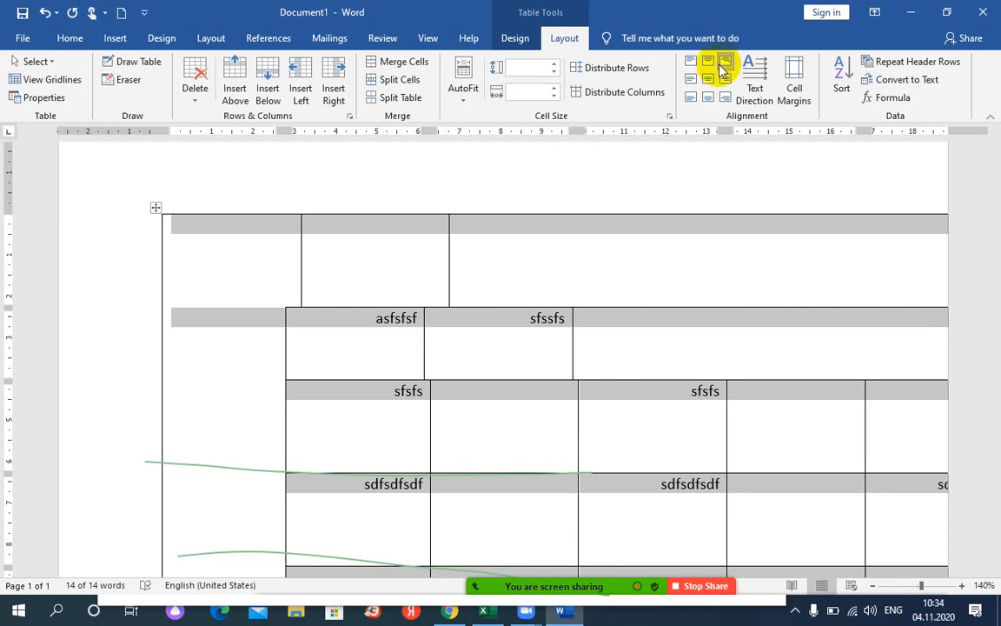
{"action": "left_click", "coordinate": [693, 80]}
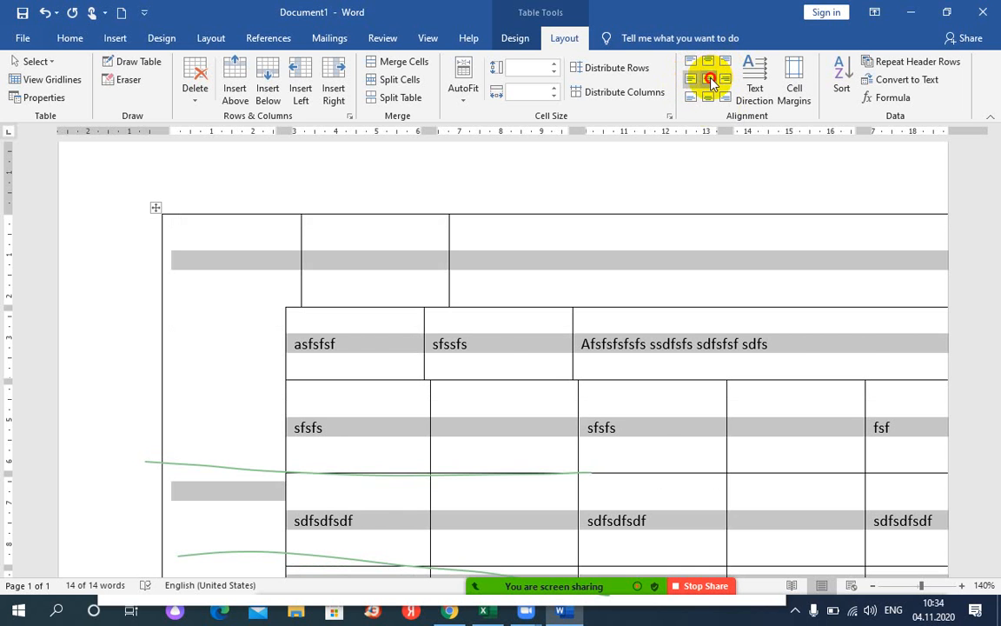
{"action": "left_click", "coordinate": [711, 80]}
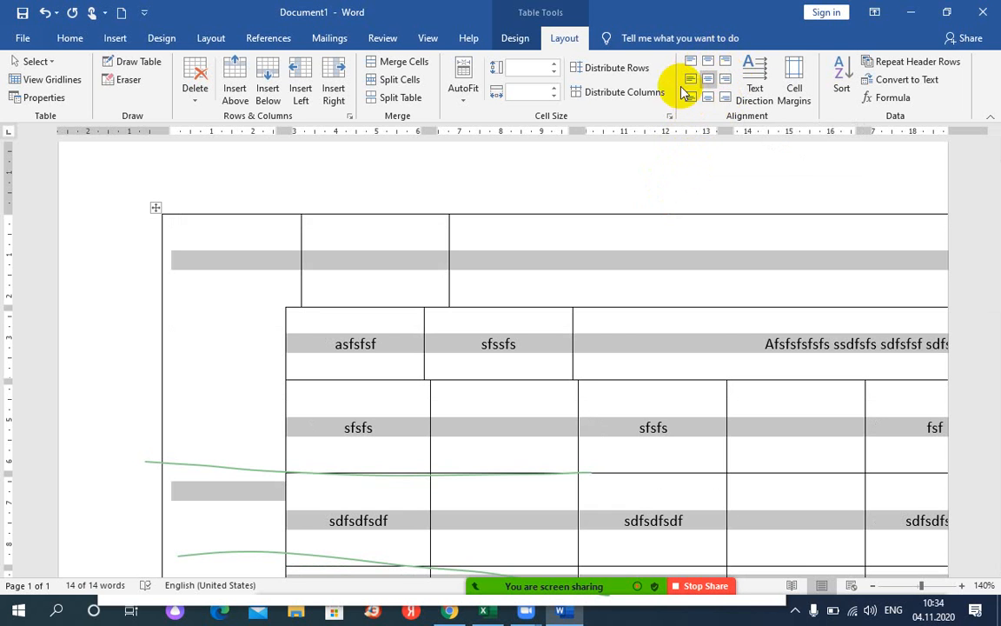
{"action": "left_click", "coordinate": [709, 99]}
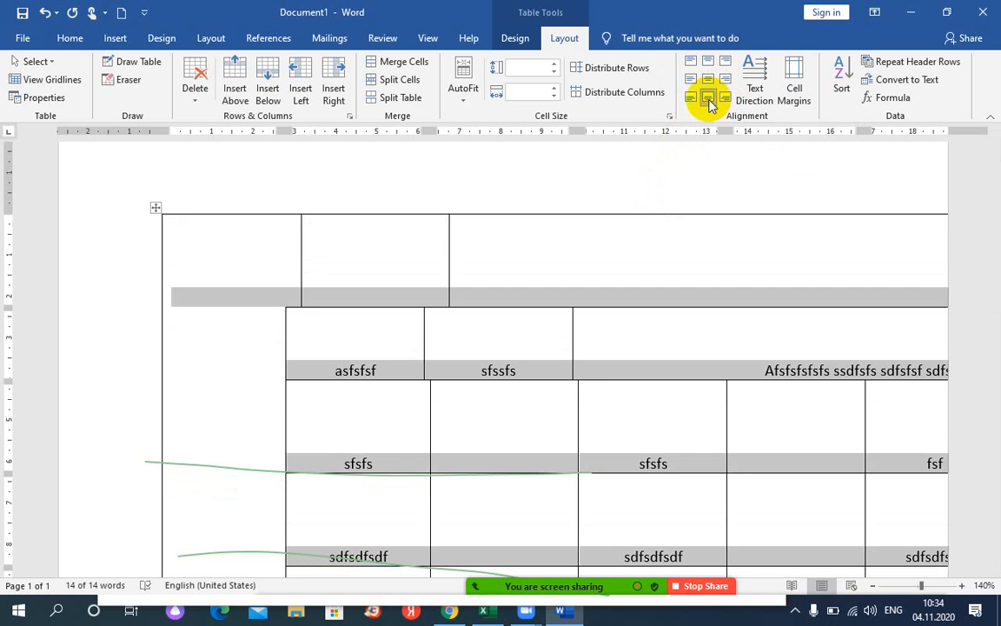
{"action": "left_click", "coordinate": [726, 98]}
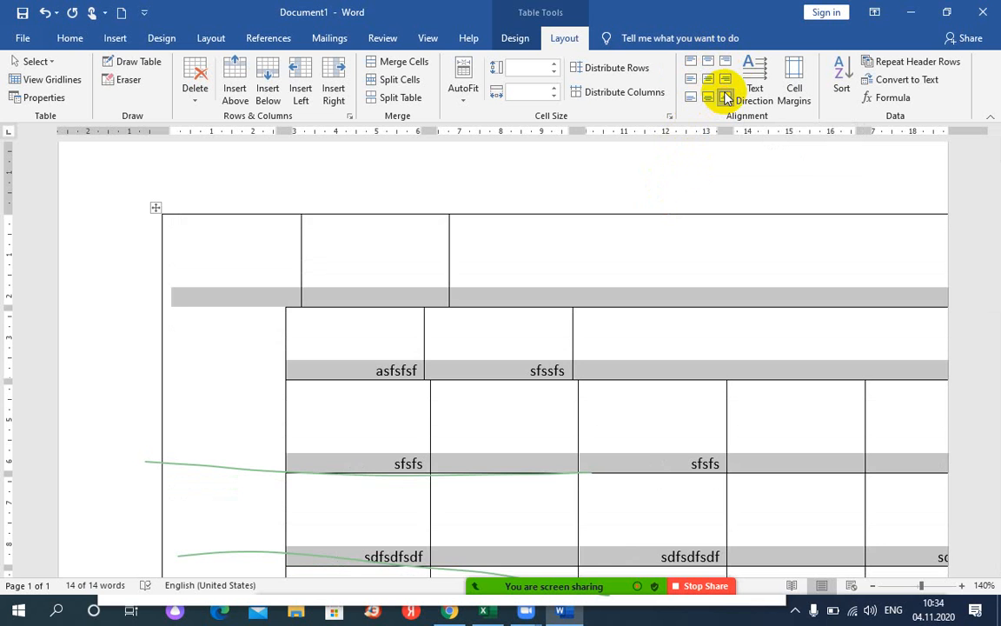
{"action": "left_click", "coordinate": [710, 83]}
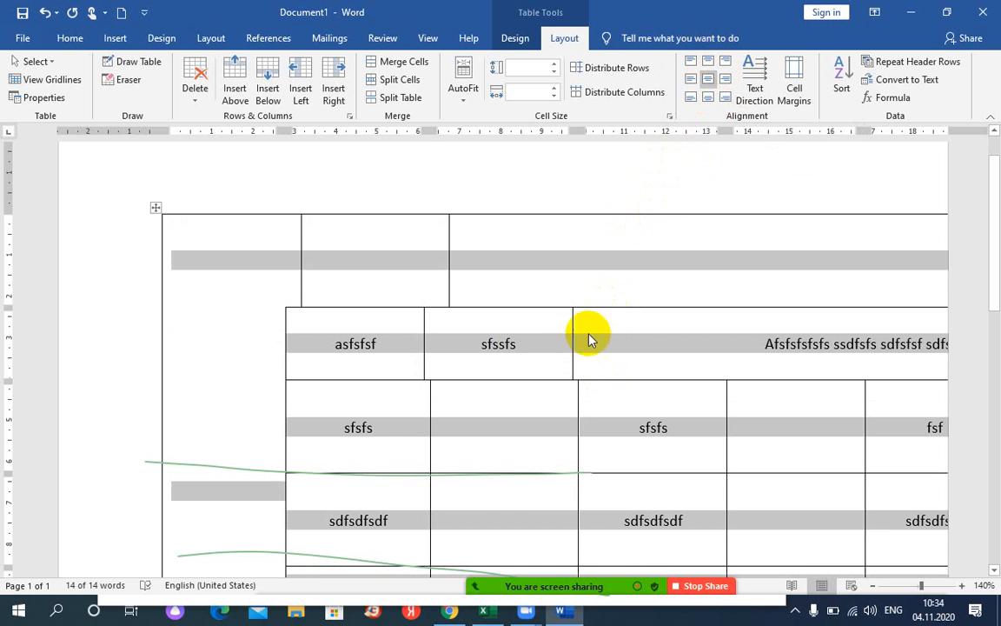
{"action": "left_click", "coordinate": [518, 344]}
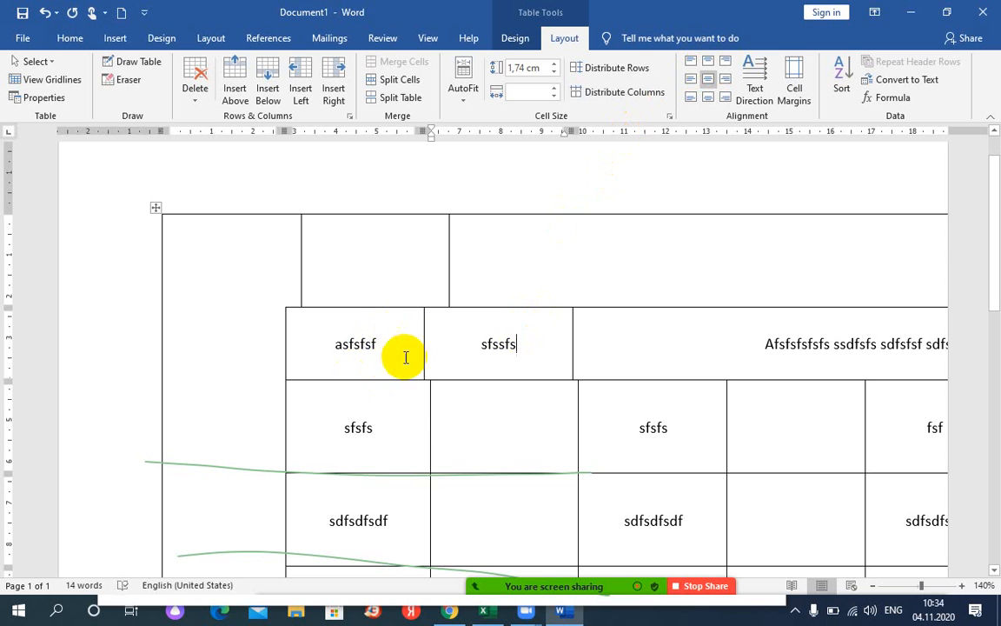
- Shift the vertical cell borders in the table's first two rows to line up with the column borders beneath them
{"action": "left_click_drag", "start_coordinate": [422, 345], "coordinate": [429, 344]}
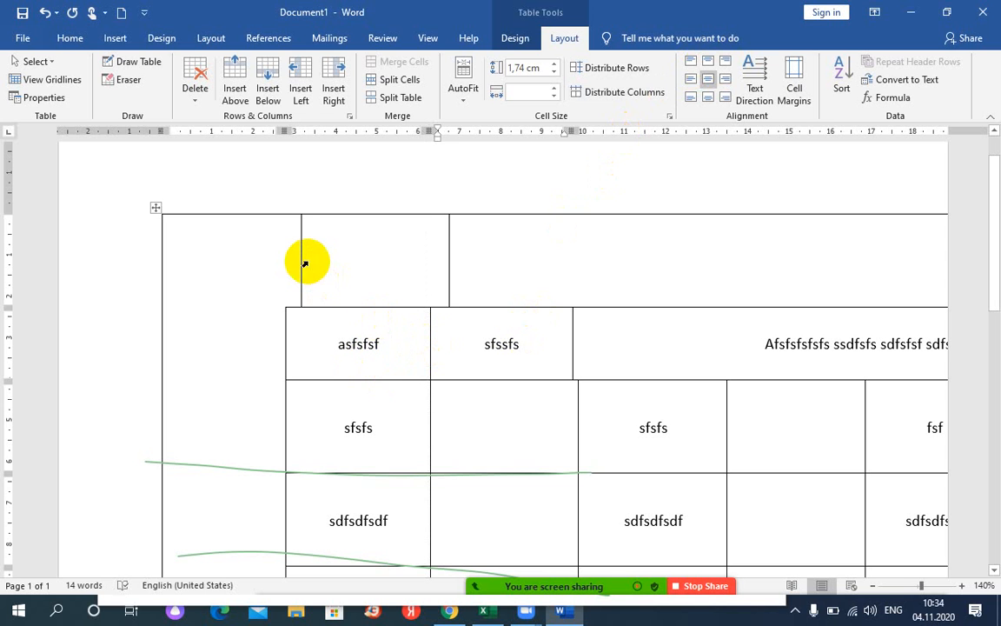
{"action": "left_click_drag", "start_coordinate": [301, 260], "coordinate": [285, 264]}
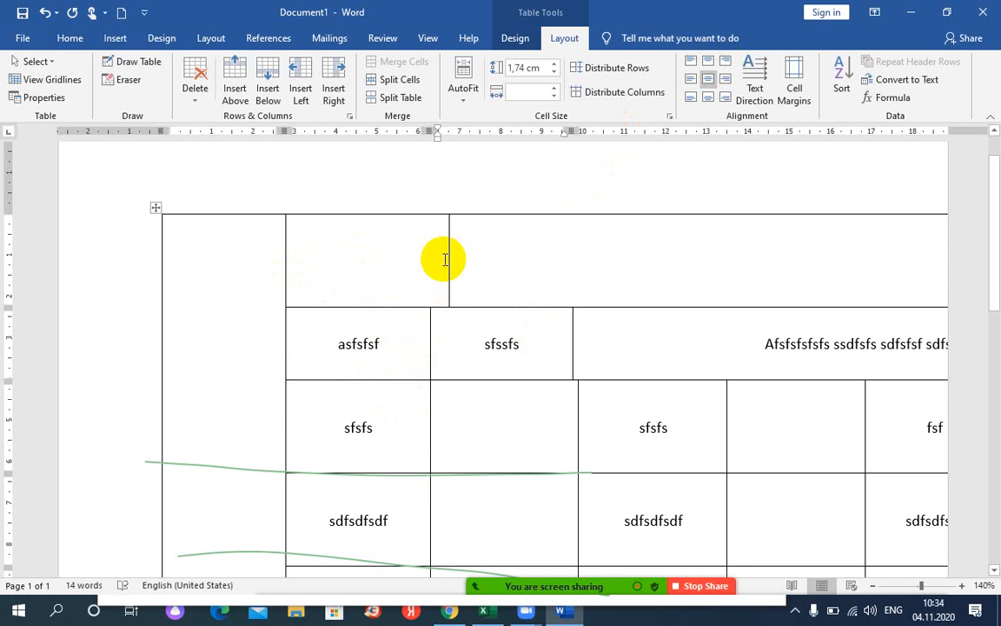
{"action": "left_click_drag", "start_coordinate": [448, 255], "coordinate": [430, 257]}
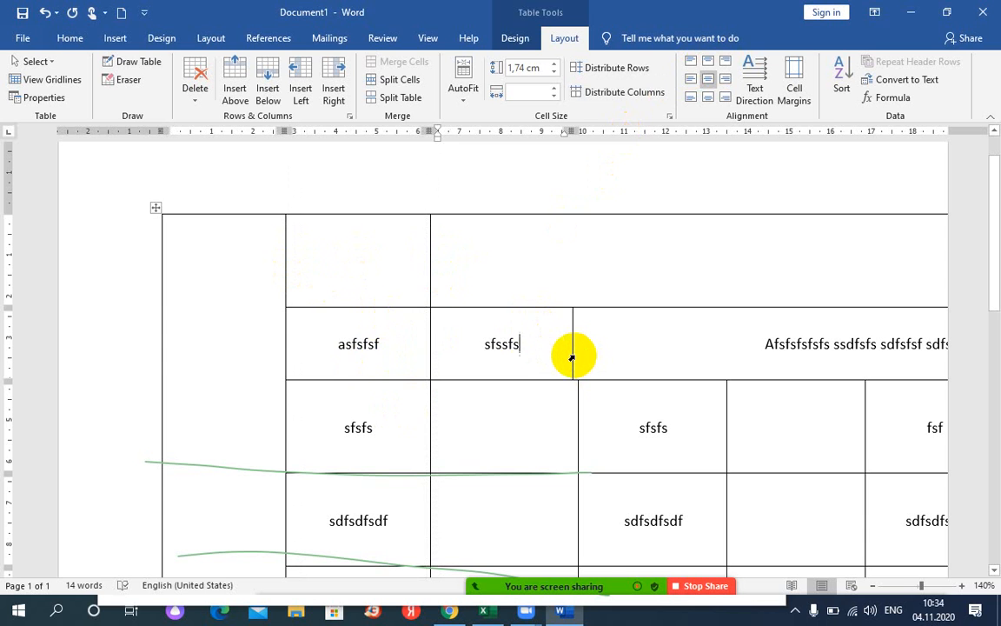
{"action": "left_click_drag", "start_coordinate": [573, 351], "coordinate": [577, 349]}
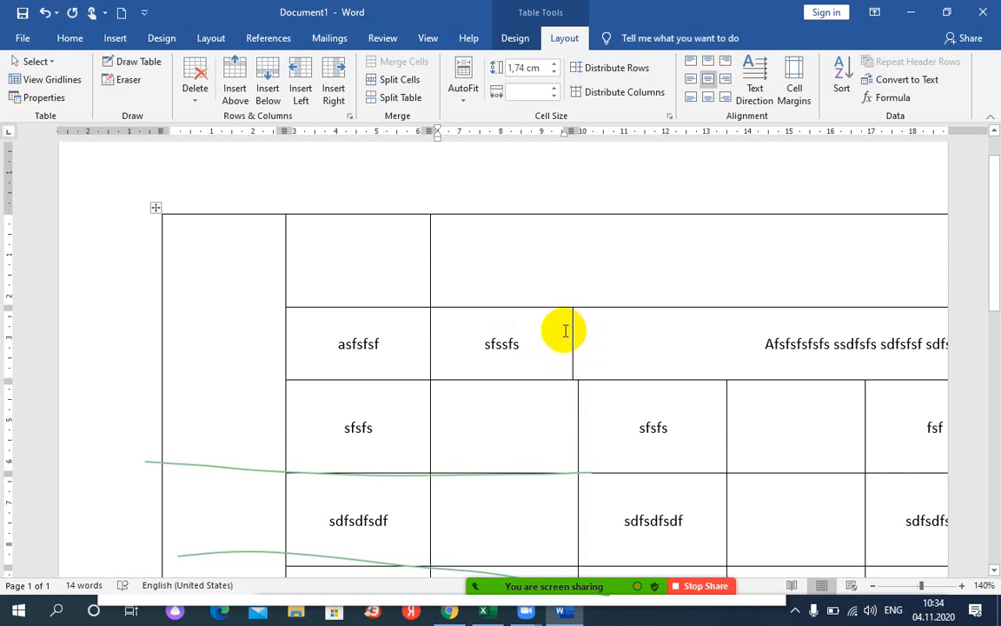
- Delete the table column that contains the "asfsfsf" cell
{"action": "scroll", "coordinate": [360, 293], "scroll_direction": "down", "scroll_amount": 1}
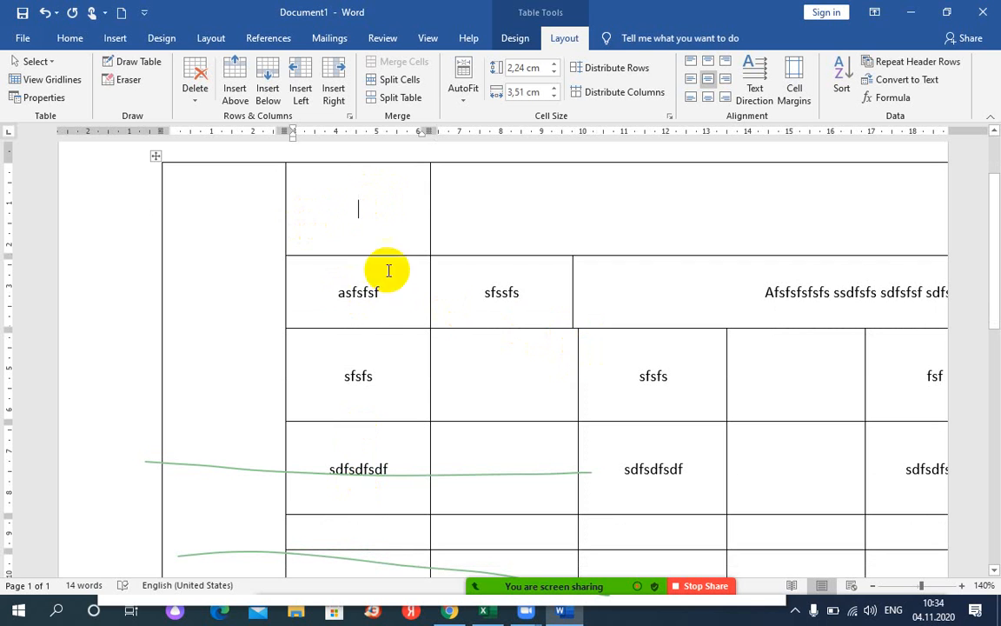
{"action": "left_click", "coordinate": [198, 105]}
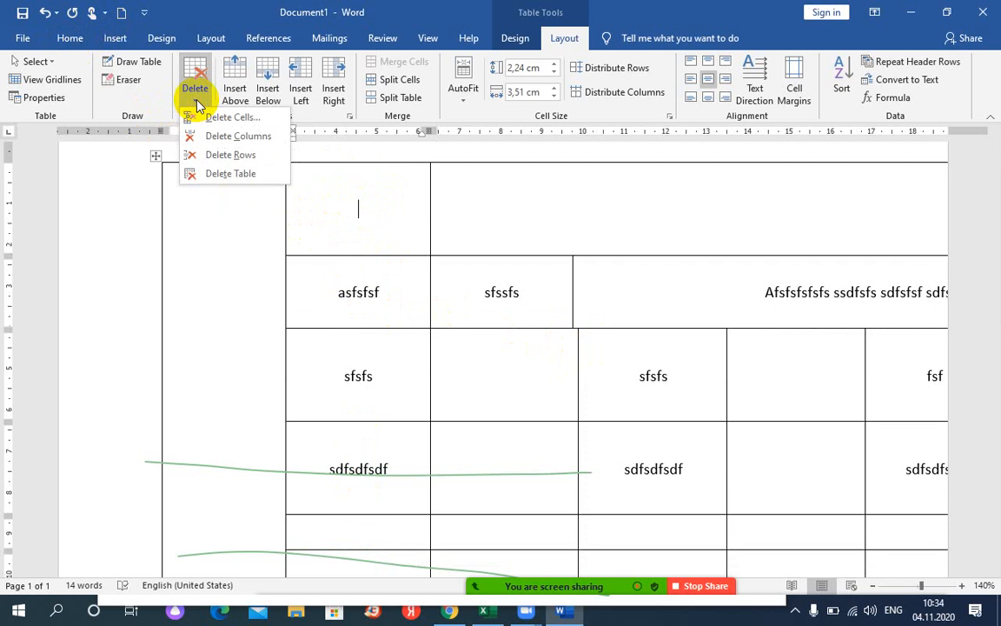
{"action": "left_click", "coordinate": [229, 137]}
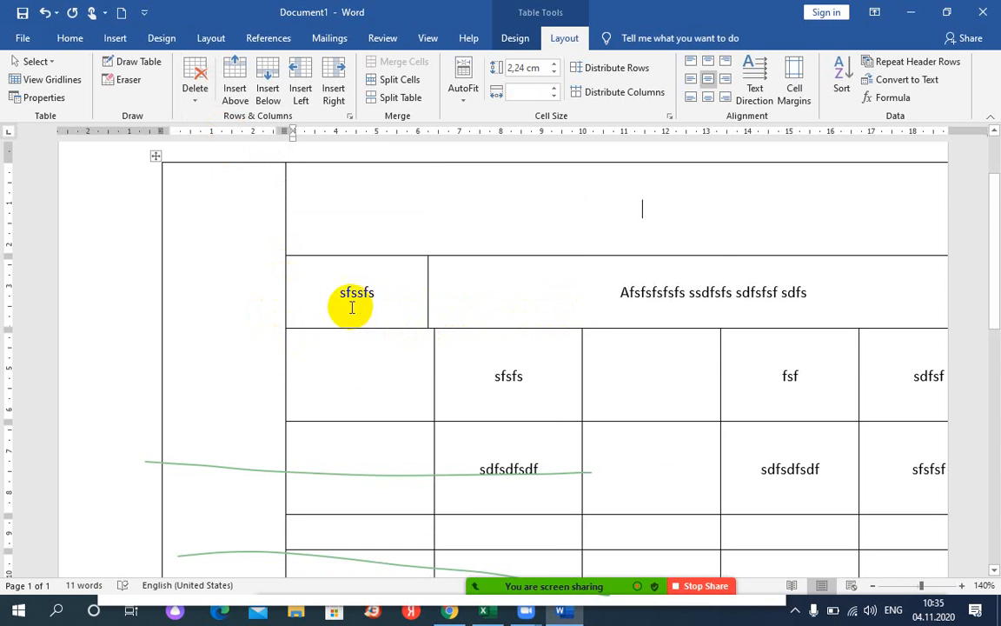
{"action": "scroll", "coordinate": [352, 311], "scroll_direction": "down", "scroll_amount": 3}
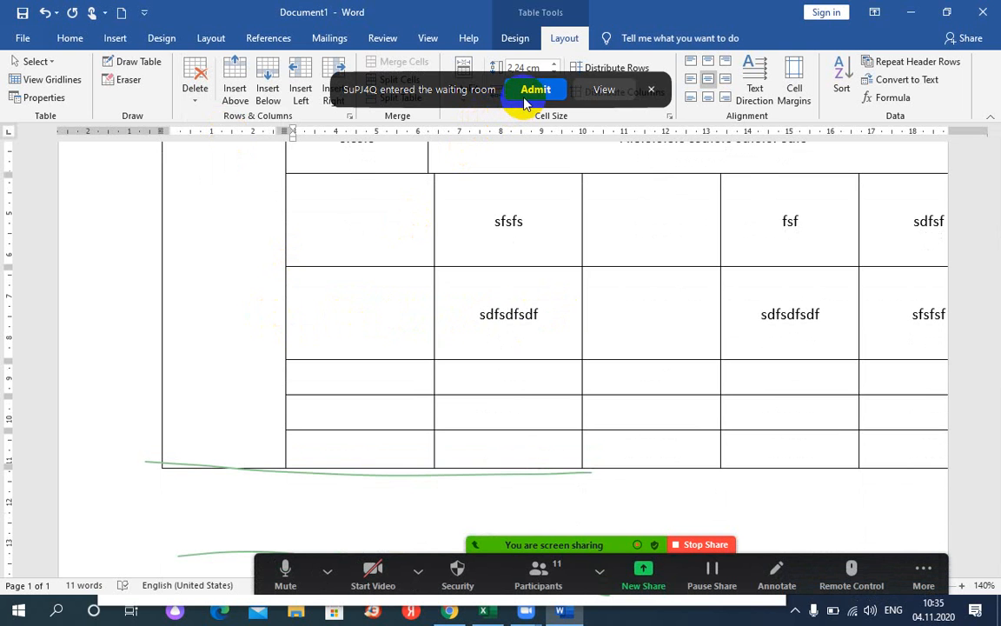
- Admit the participant from the meeting's waiting room
{"action": "left_click", "coordinate": [525, 100]}
{"action": "scroll", "coordinate": [404, 400], "scroll_direction": "up", "scroll_amount": 3}
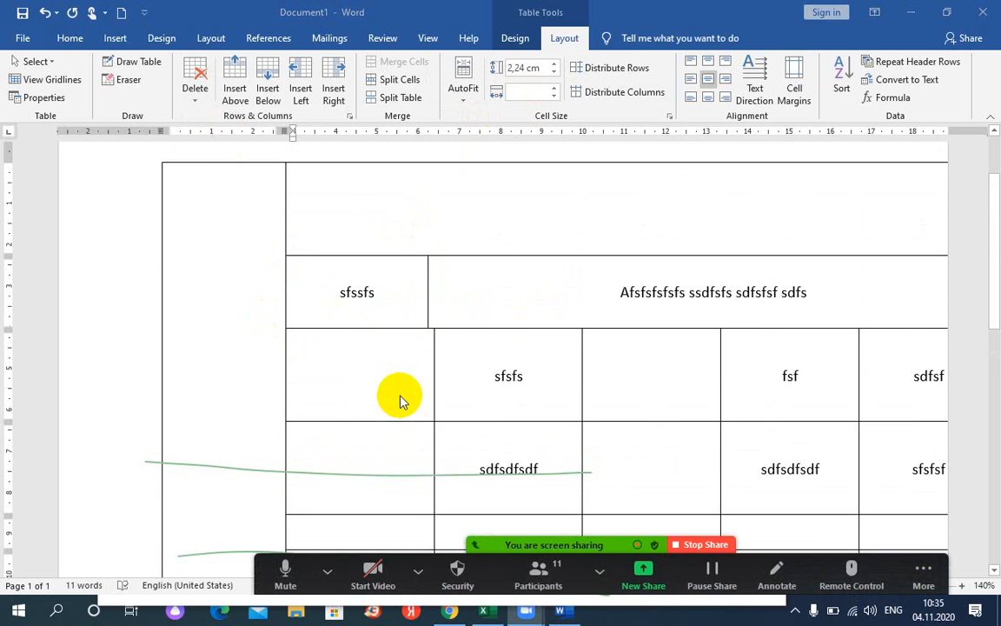
{"action": "scroll", "coordinate": [400, 399], "scroll_direction": "up", "scroll_amount": 2}
{"action": "scroll", "coordinate": [322, 361], "scroll_direction": "down", "scroll_amount": 3}
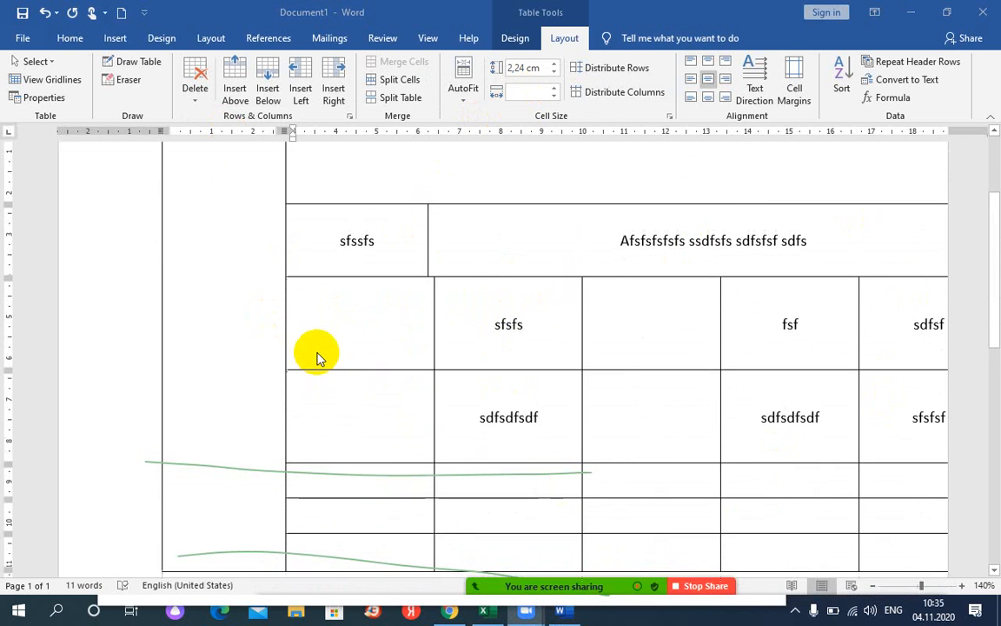
{"action": "scroll", "coordinate": [317, 357], "scroll_direction": "down", "scroll_amount": 6}
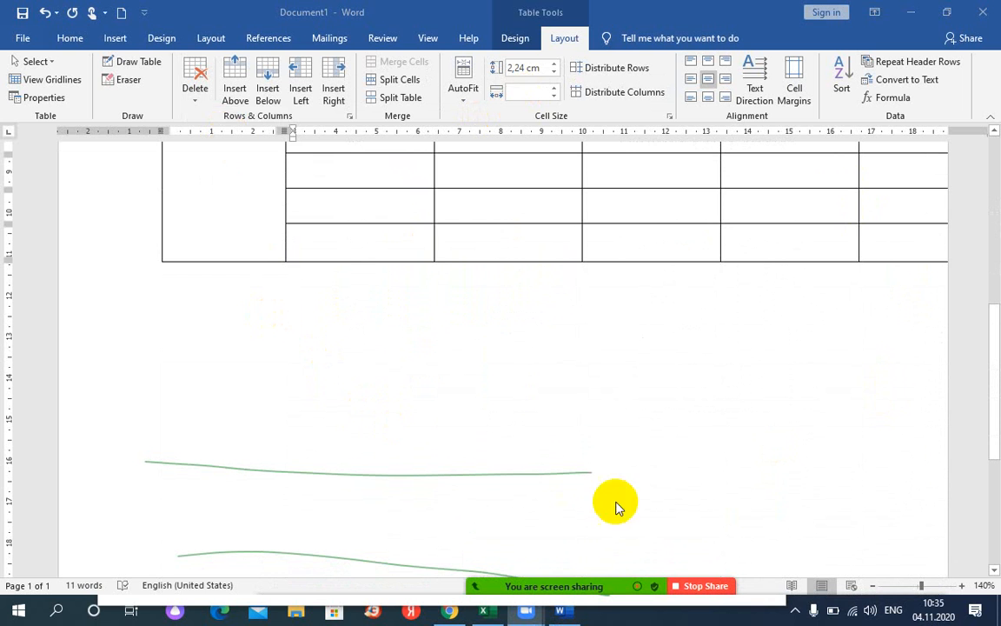
{"action": "scroll", "coordinate": [540, 462], "scroll_direction": "up", "scroll_amount": 3}
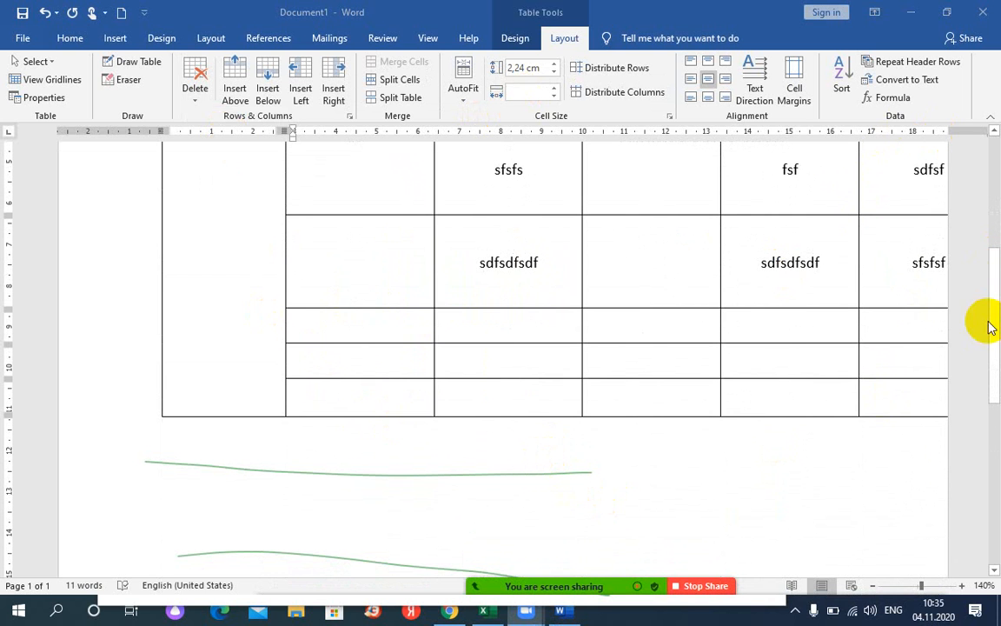
- Move the meeting's screen-sharing controls to a different spot along the edge of the document window
{"action": "mouse_move", "coordinate": [541, 561]}
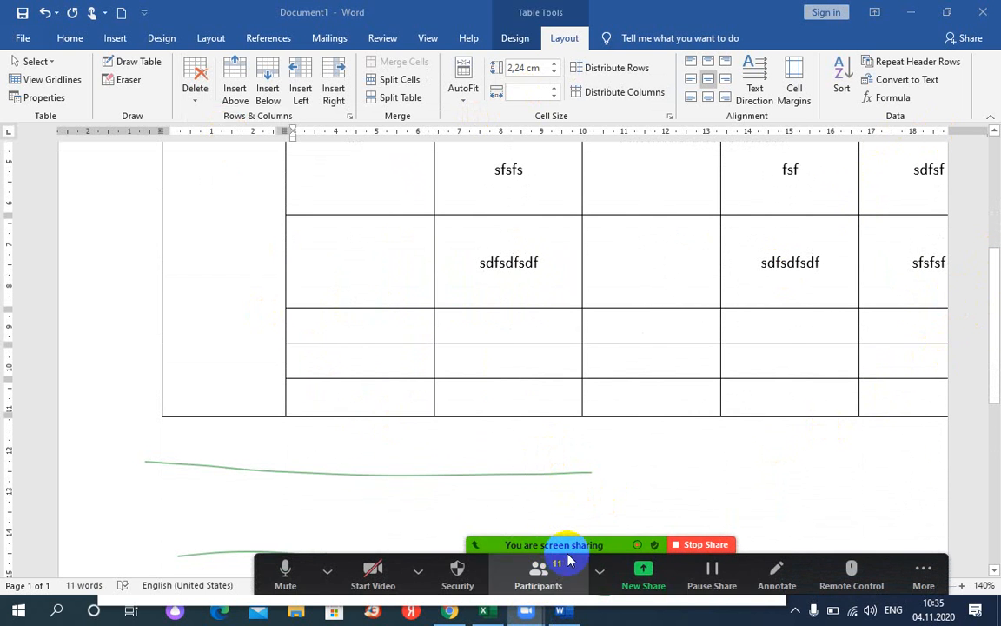
{"action": "left_click_drag", "start_coordinate": [565, 559], "coordinate": [334, 611]}
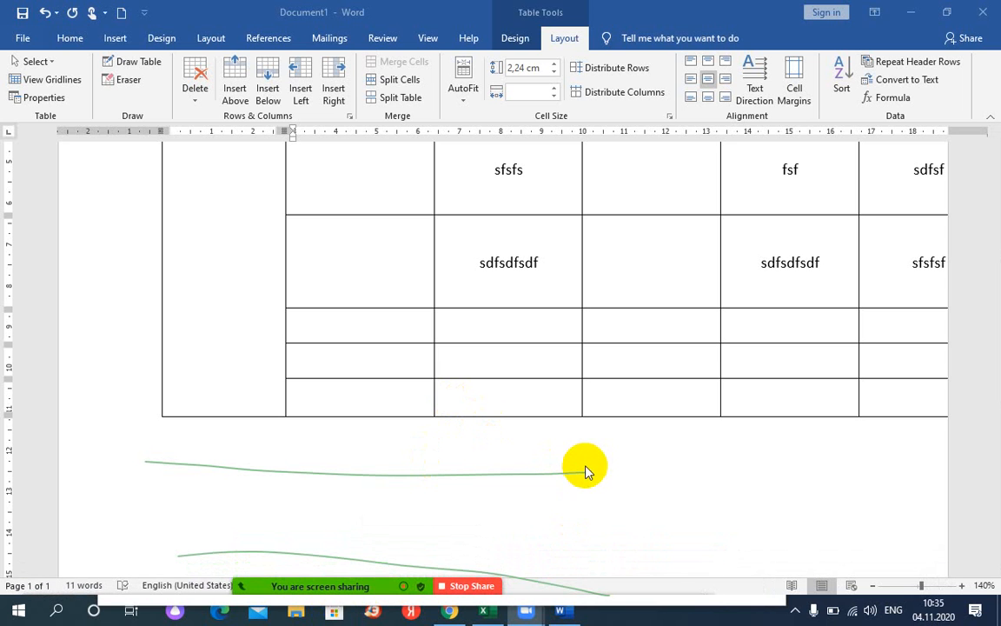
{"action": "scroll", "coordinate": [491, 439], "scroll_direction": "down", "scroll_amount": 1}
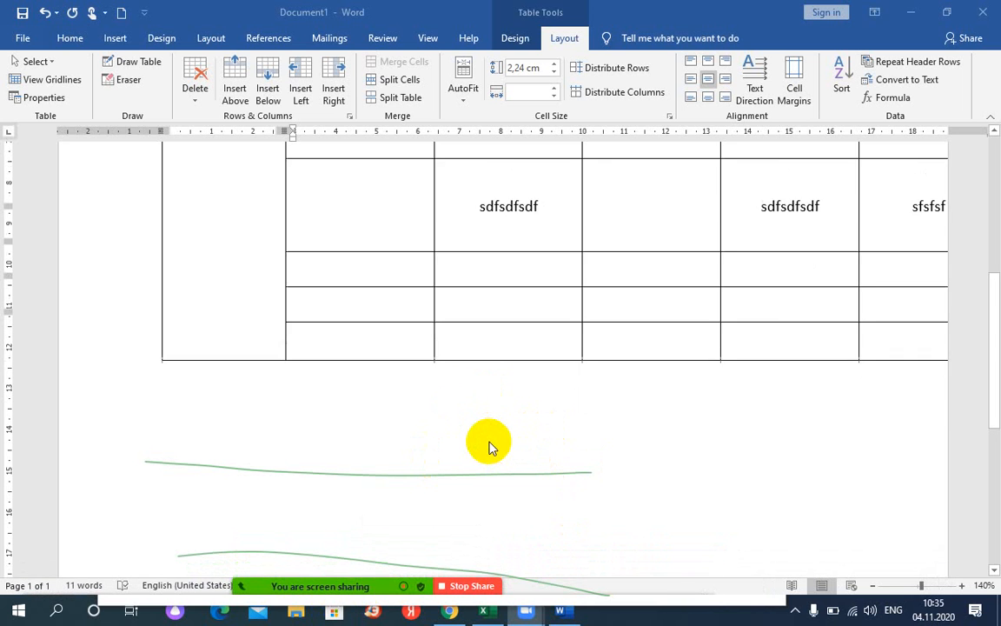
{"action": "scroll", "coordinate": [491, 446], "scroll_direction": "down", "scroll_amount": 1}
{"action": "scroll", "coordinate": [489, 447], "scroll_direction": "up", "scroll_amount": 3}
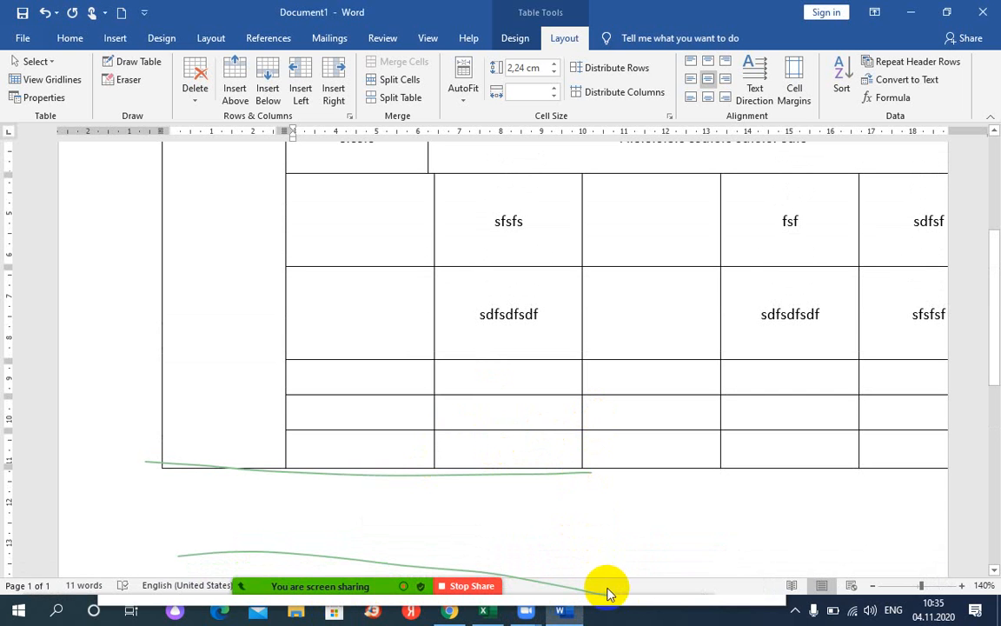
{"action": "mouse_move", "coordinate": [380, 581]}
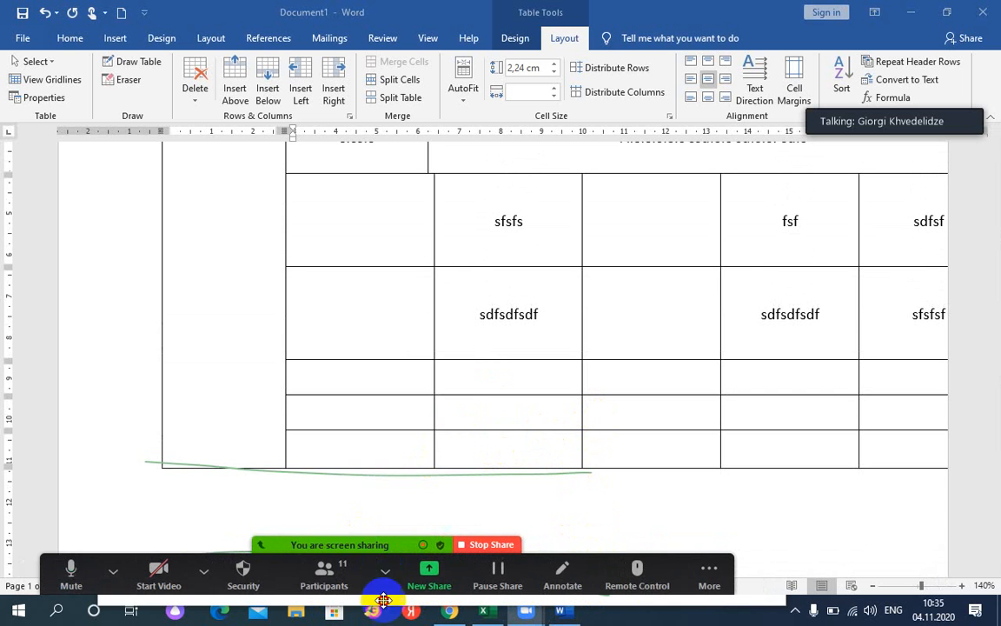
{"action": "left_click_drag", "start_coordinate": [384, 599], "coordinate": [421, 600]}
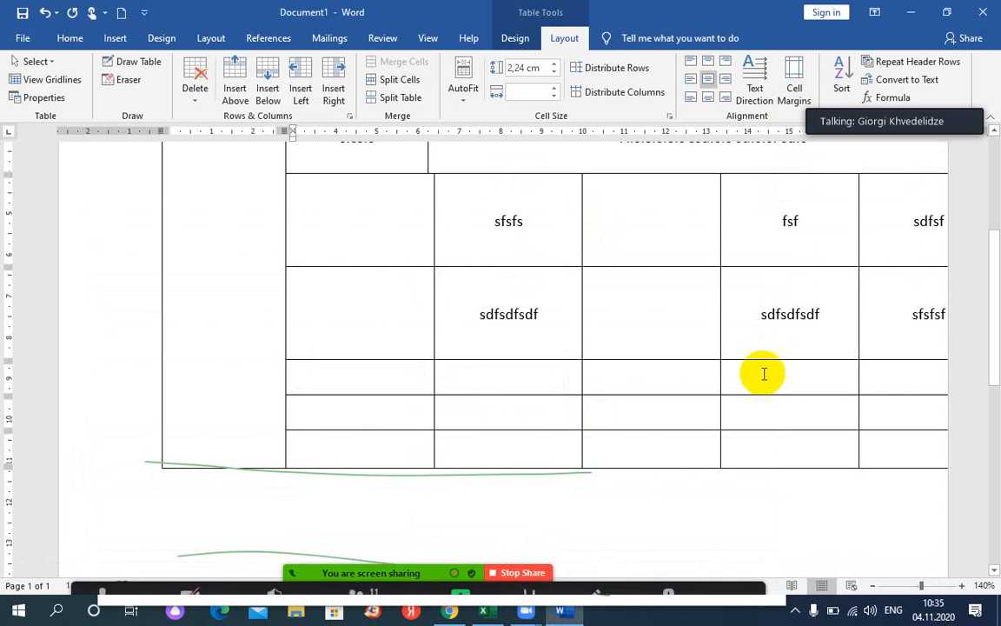
- Move the whole table toward the page's left edge and narrow it until its first column is about 2,77 cm wide
{"action": "scroll", "coordinate": [581, 316], "scroll_direction": "up", "scroll_amount": 5}
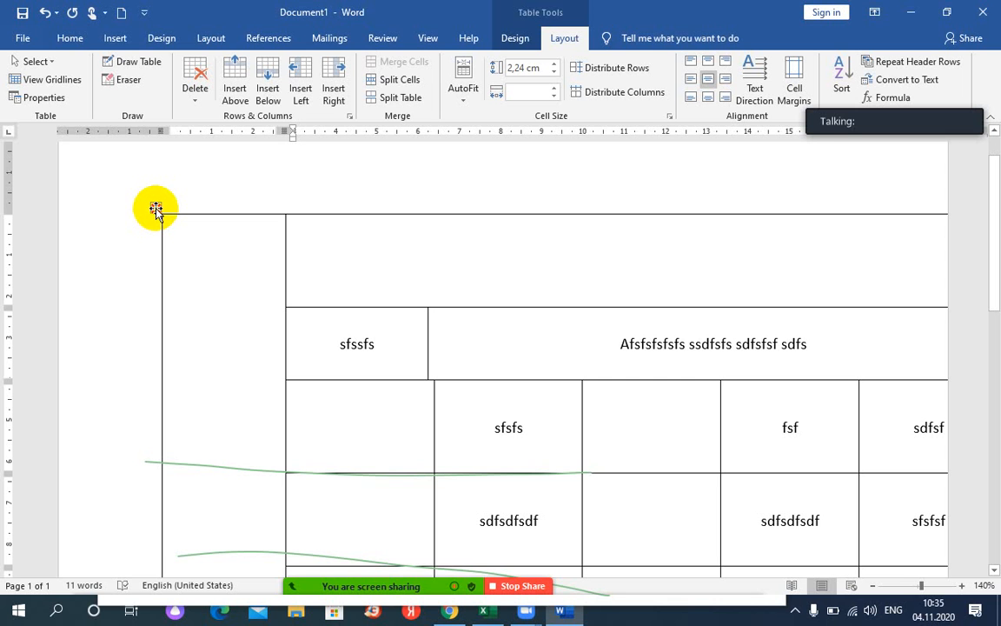
{"action": "left_click_drag", "start_coordinate": [154, 208], "coordinate": [82, 194]}
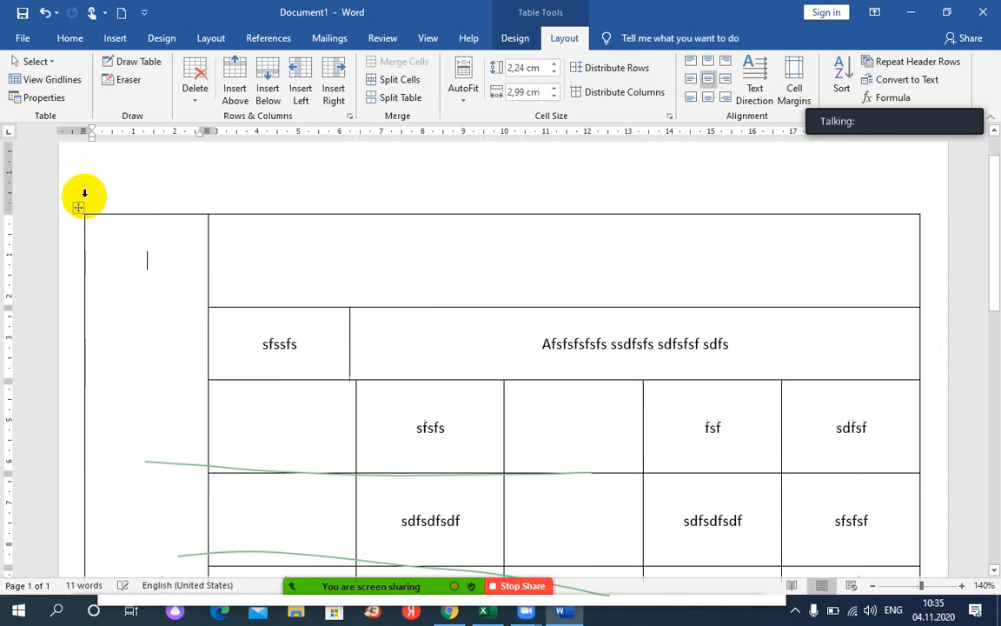
{"action": "scroll", "coordinate": [683, 321], "scroll_direction": "down", "scroll_amount": 6}
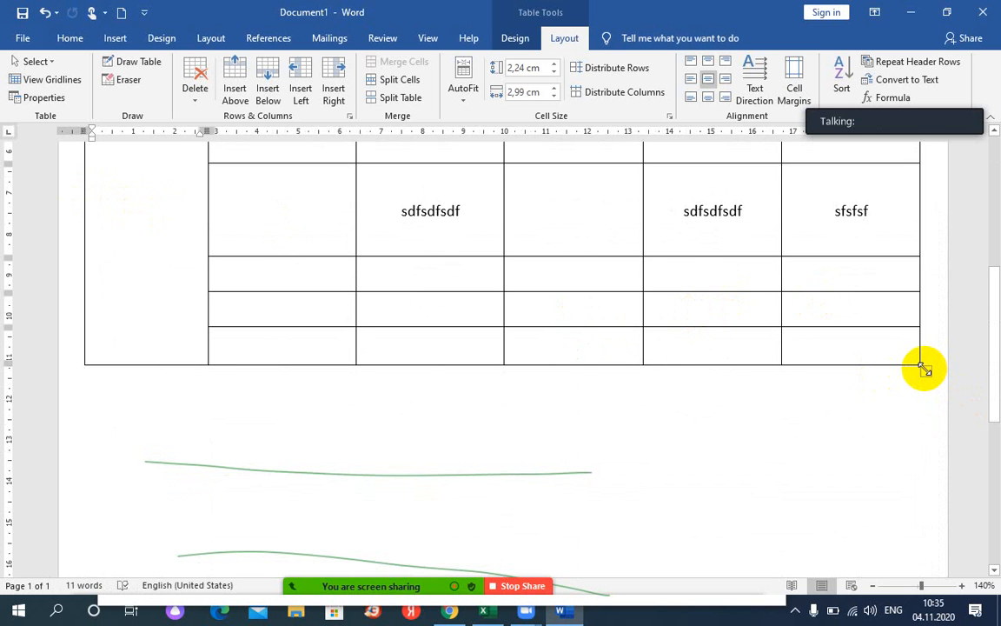
{"action": "left_click_drag", "start_coordinate": [924, 369], "coordinate": [859, 367]}
{"action": "scroll", "coordinate": [623, 418], "scroll_direction": "up", "scroll_amount": 5}
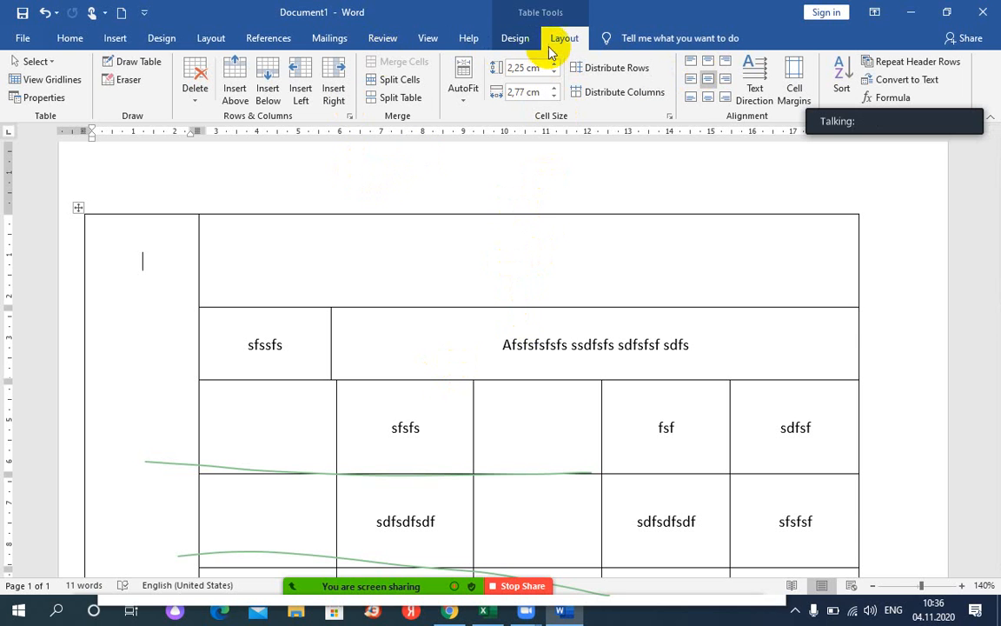
- Preview the available table styles on the table
{"action": "left_click", "coordinate": [518, 39]}
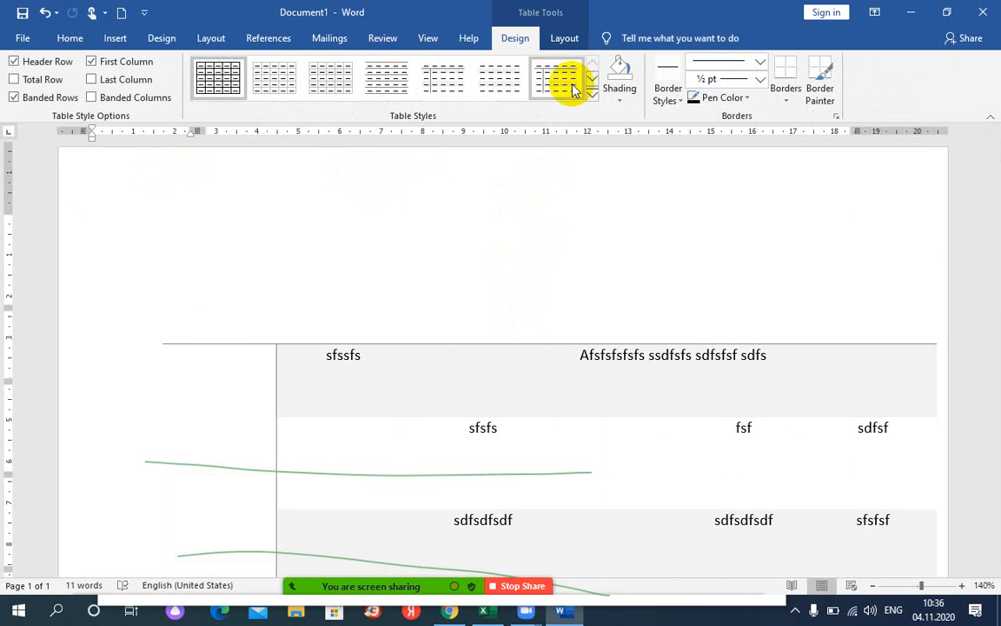
{"action": "mouse_move", "coordinate": [307, 596]}
{"action": "left_click", "coordinate": [105, 580]}
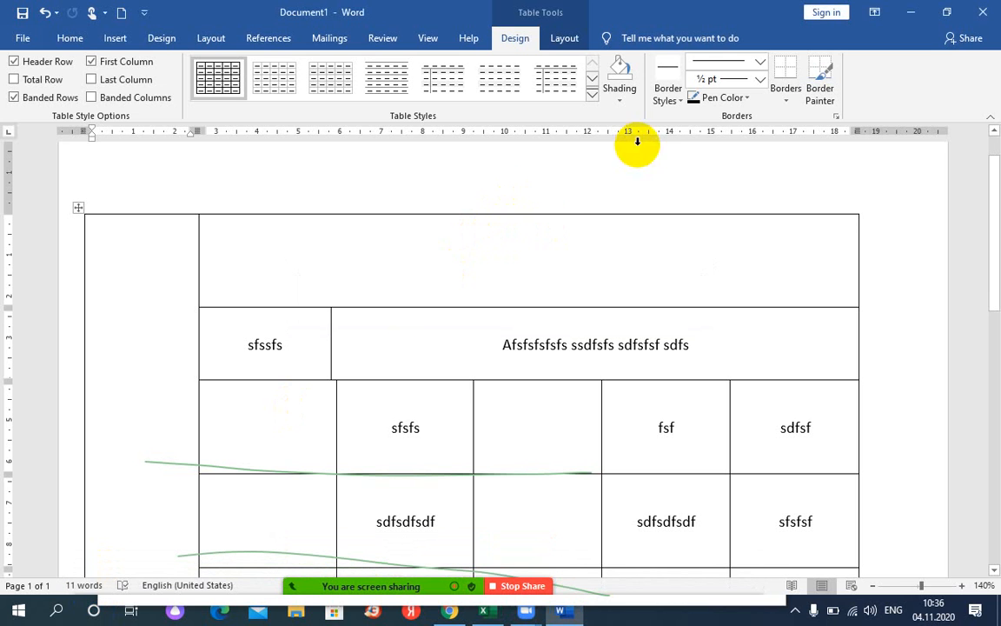
- Shade the table's first cell dark orange and the wide cell beside it in the first row light blue
{"action": "left_click", "coordinate": [623, 108]}
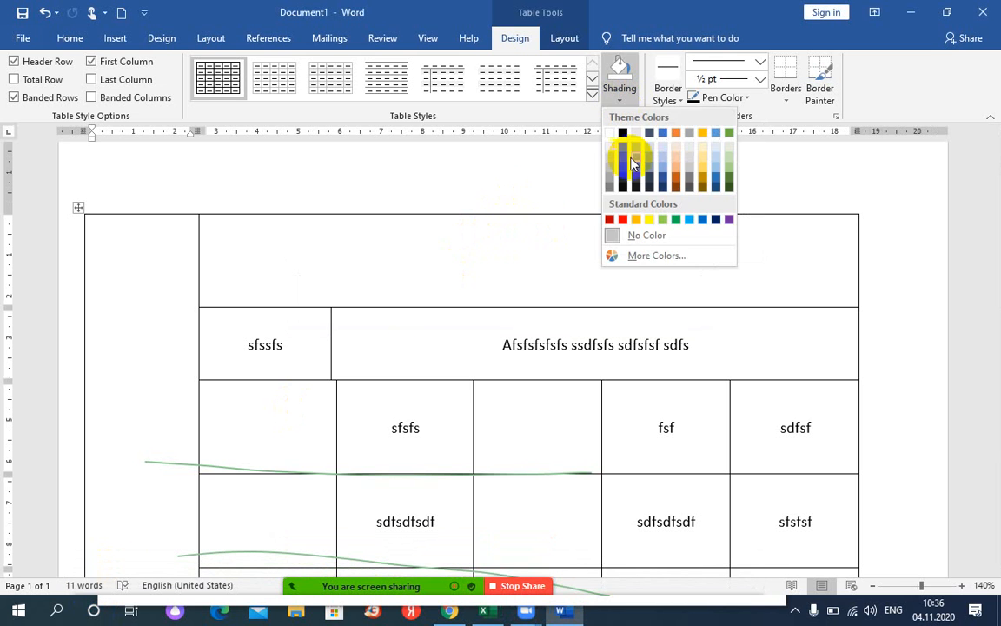
{"action": "left_click", "coordinate": [678, 179]}
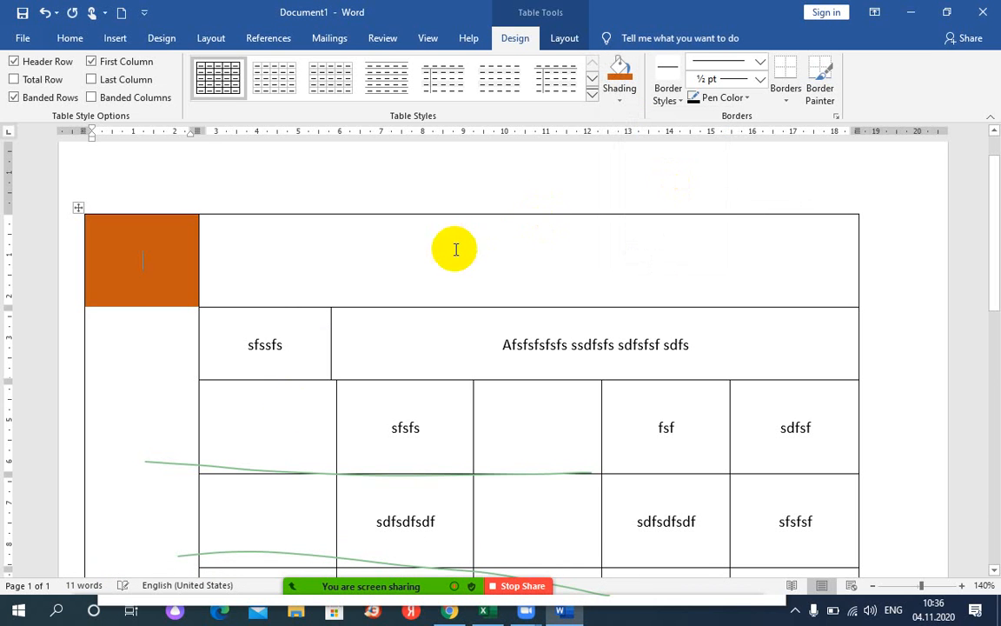
{"action": "left_click", "coordinate": [295, 264]}
{"action": "left_click", "coordinate": [620, 102]}
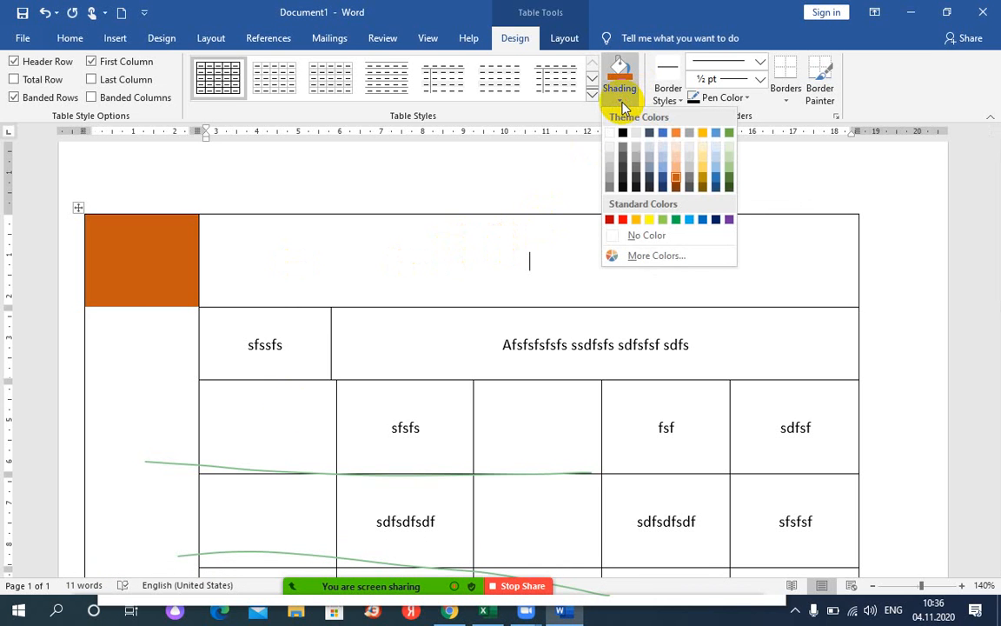
{"action": "left_click", "coordinate": [665, 162]}
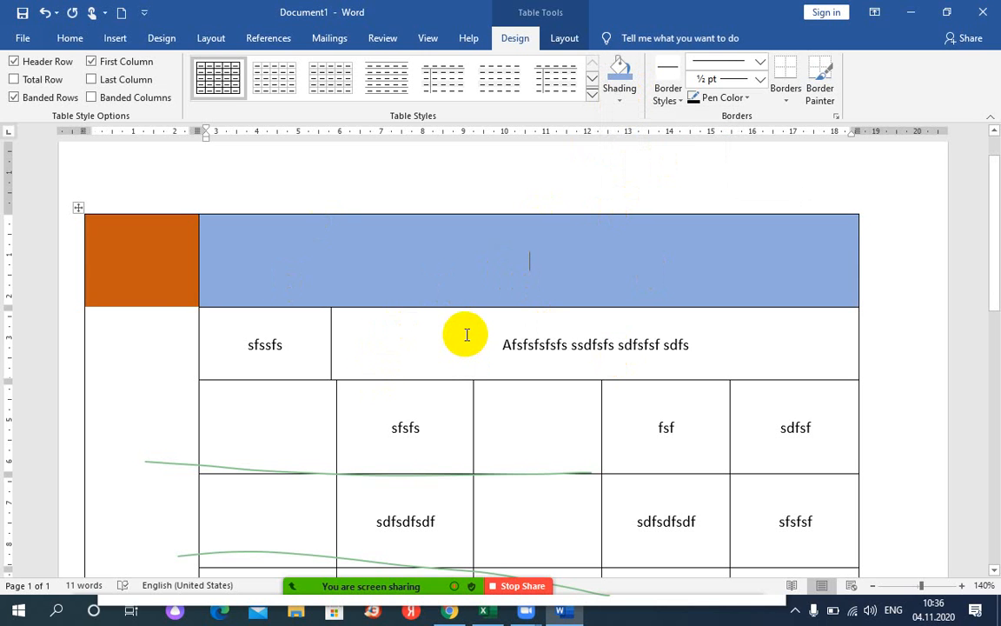
{"action": "scroll", "coordinate": [466, 334], "scroll_direction": "down", "scroll_amount": 5}
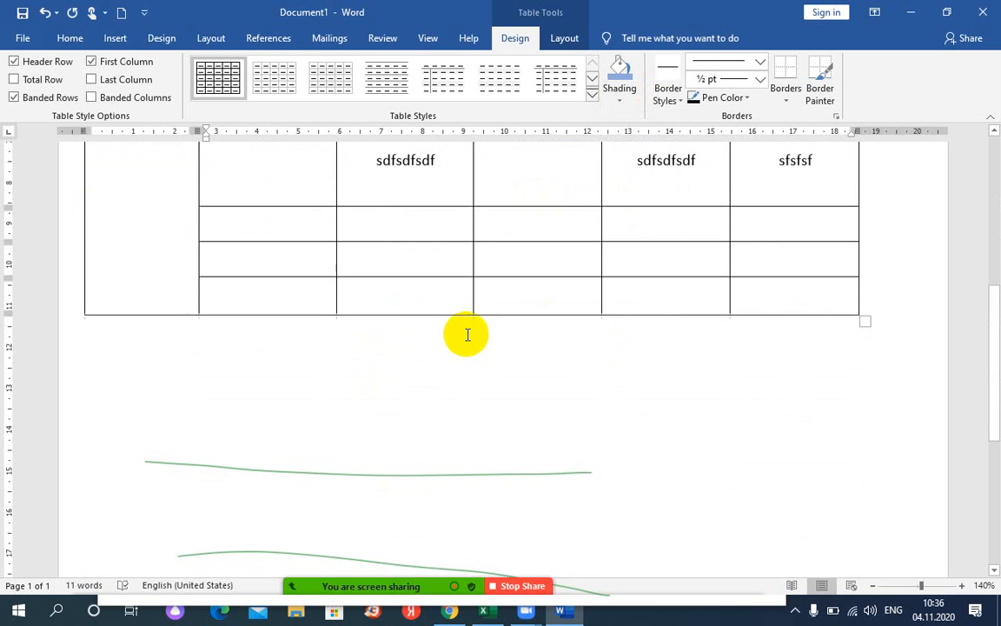
{"action": "scroll", "coordinate": [467, 335], "scroll_direction": "up", "scroll_amount": 4}
{"action": "scroll", "coordinate": [466, 337], "scroll_direction": "up", "scroll_amount": 1}
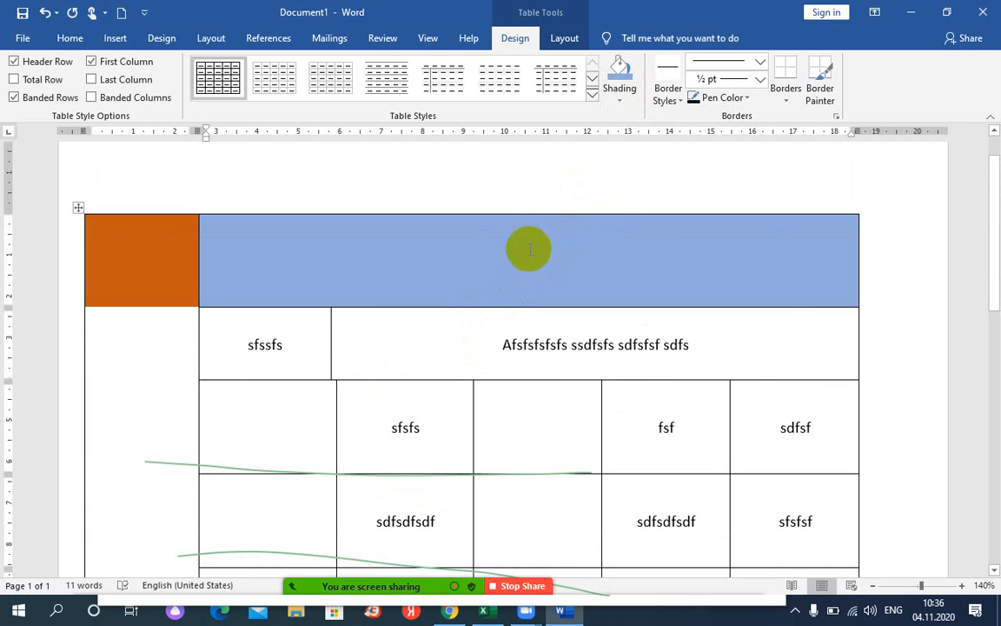
- Apply a ½ pt triple-line style to all outer and inner vertical borders of the table
{"action": "left_click", "coordinate": [787, 102]}
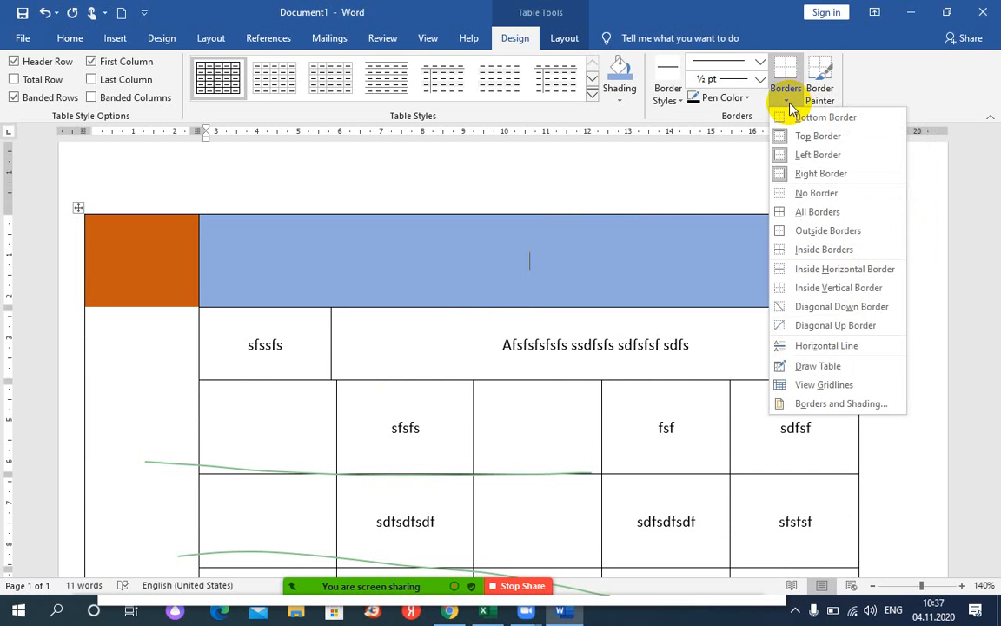
{"action": "left_click", "coordinate": [815, 405]}
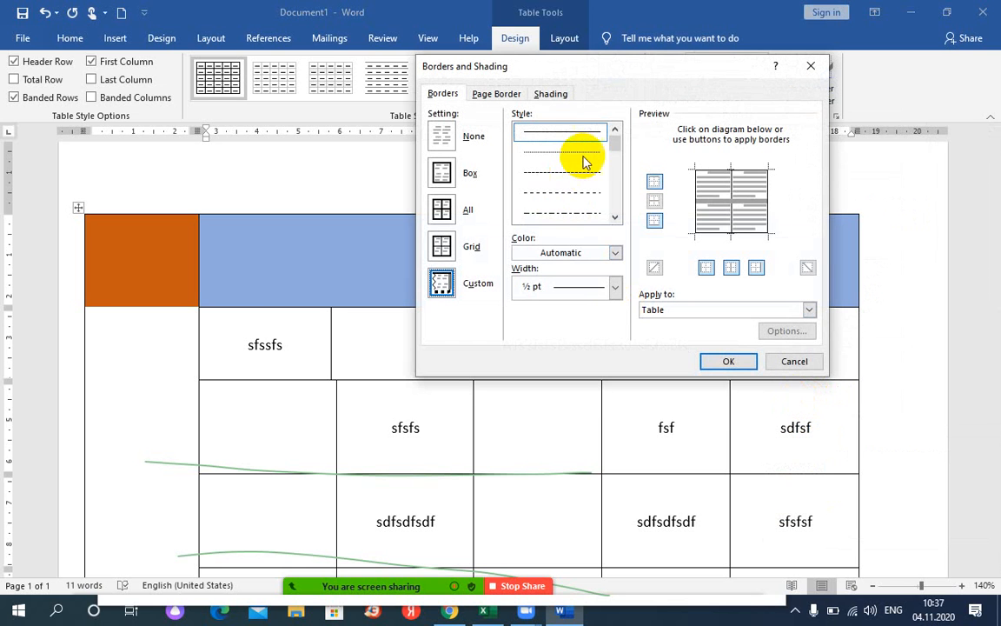
{"action": "mouse_move", "coordinate": [616, 146]}
{"action": "left_mouse_down"}
{"action": "mouse_move", "coordinate": [617, 166]}
{"action": "mouse_move", "coordinate": [617, 156]}
{"action": "left_mouse_up"}
{"action": "left_click", "coordinate": [574, 176]}
{"action": "scroll", "coordinate": [574, 180], "scroll_direction": "up", "scroll_amount": 1}
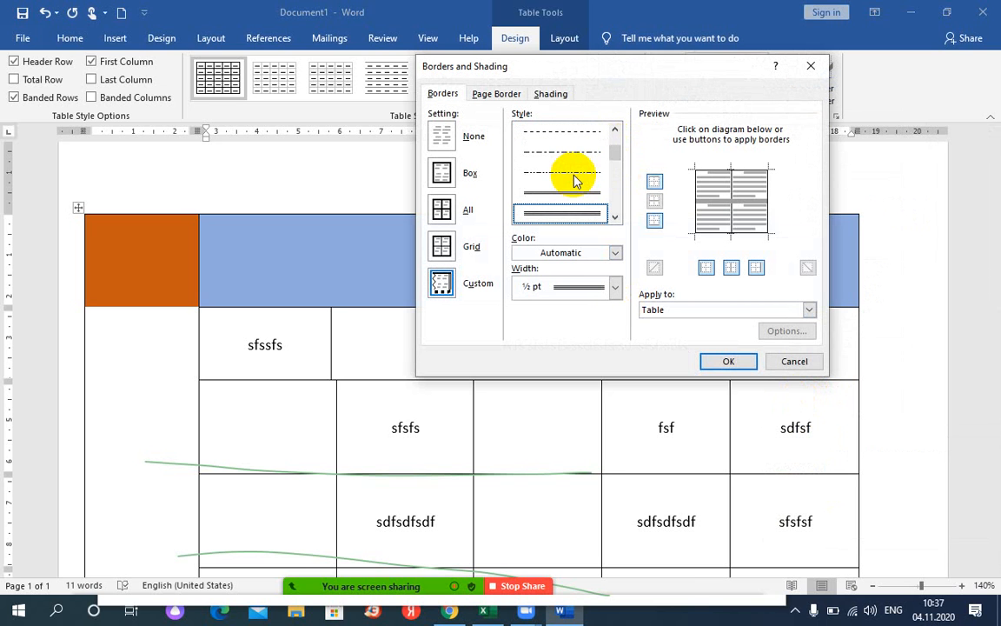
{"action": "left_click", "coordinate": [731, 195]}
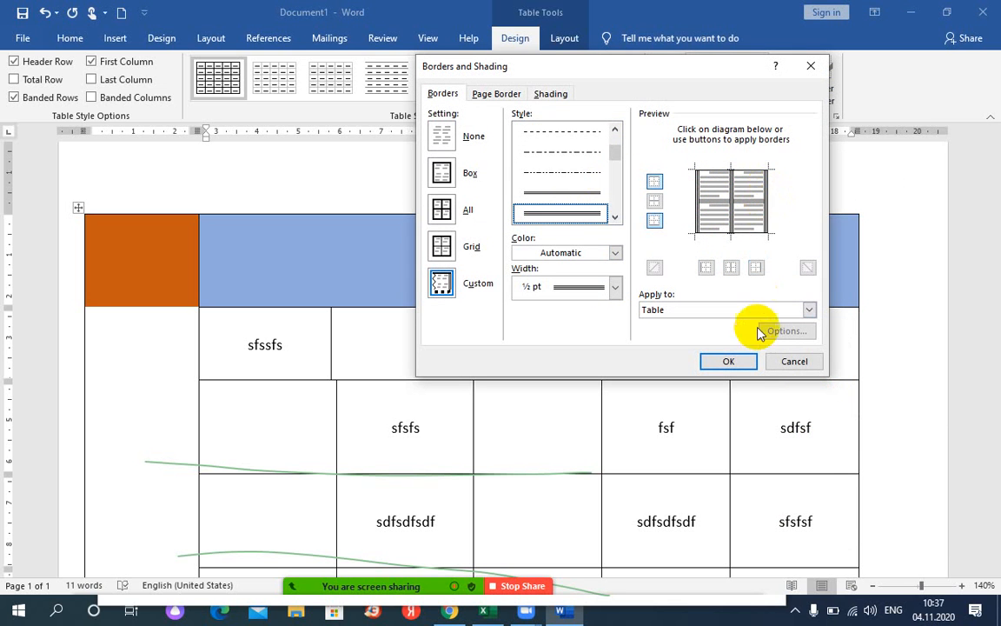
{"action": "left_click", "coordinate": [728, 361]}
{"action": "scroll", "coordinate": [533, 337], "scroll_direction": "down", "scroll_amount": 3}
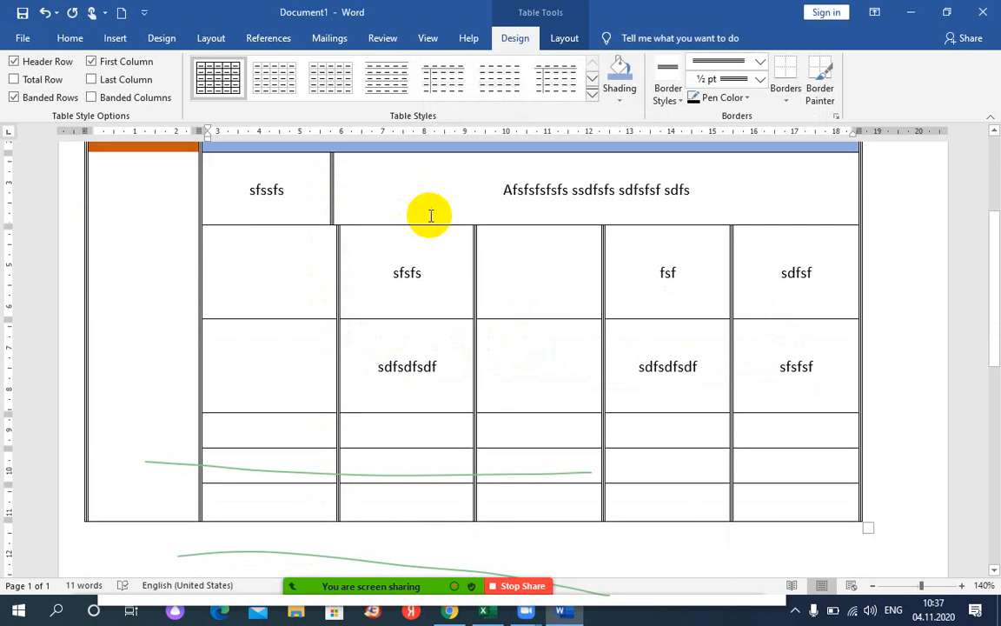
{"action": "scroll", "coordinate": [597, 514], "scroll_direction": "up", "scroll_amount": 3}
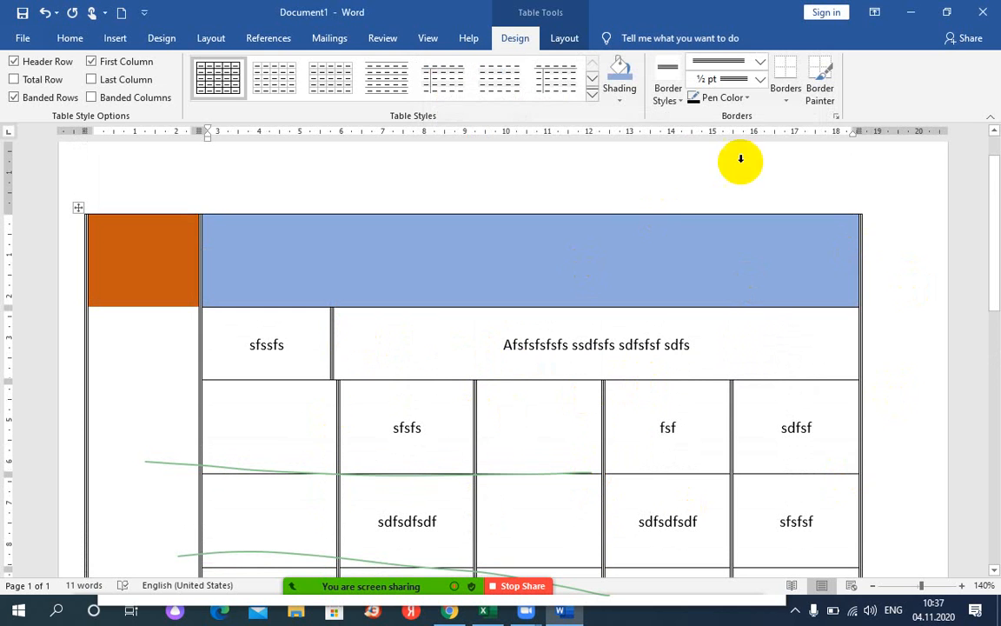
- Set a dark orange 3 pt double-line style for the table's outer and inner vertical borders
{"action": "left_click", "coordinate": [785, 103]}
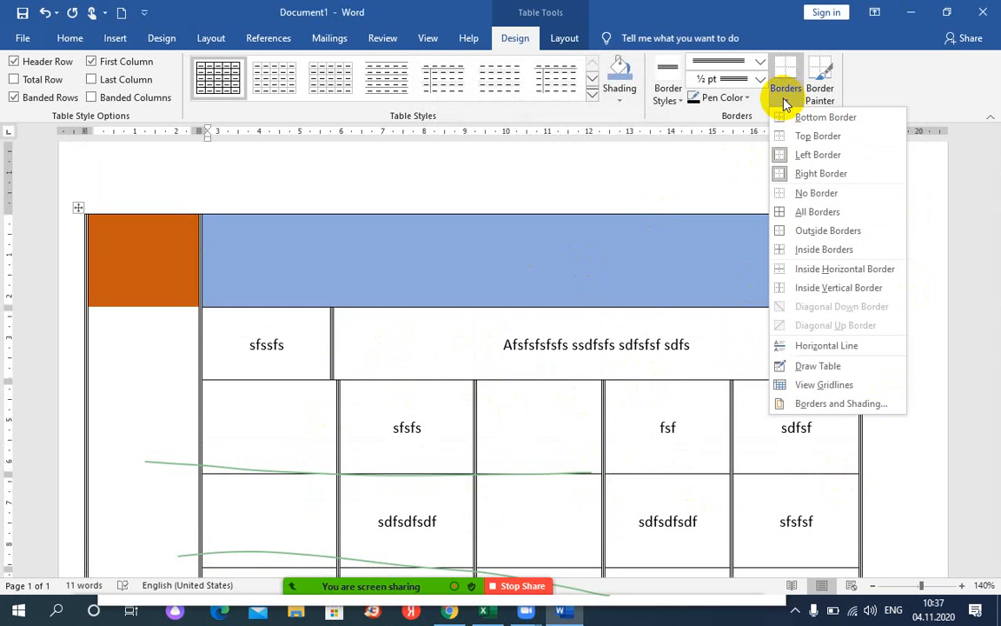
{"action": "left_click", "coordinate": [793, 404]}
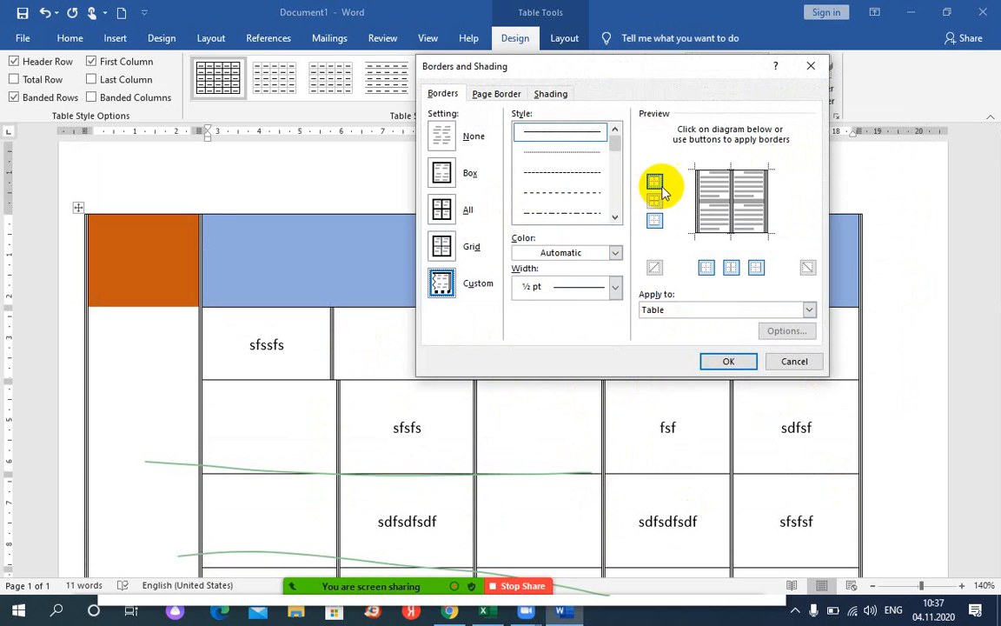
{"action": "left_click", "coordinate": [614, 252]}
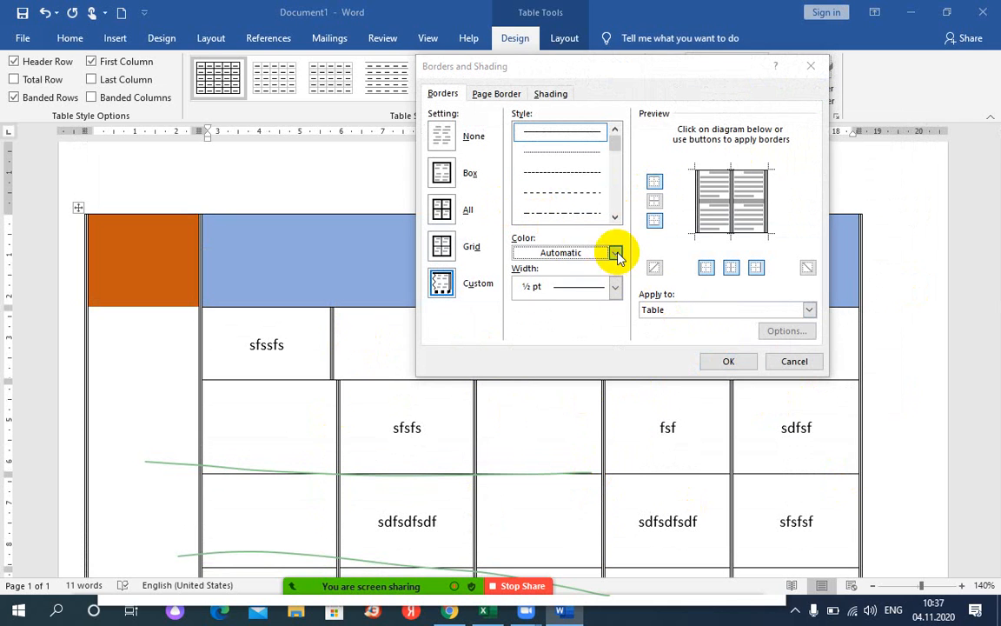
{"action": "left_click", "coordinate": [589, 356]}
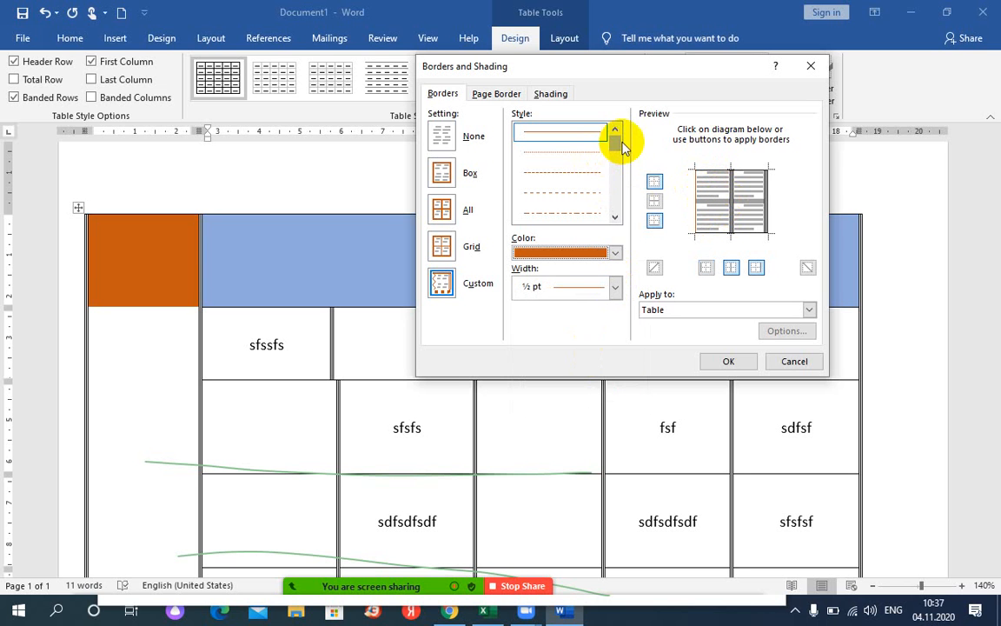
{"action": "left_click_drag", "start_coordinate": [615, 140], "coordinate": [621, 184]}
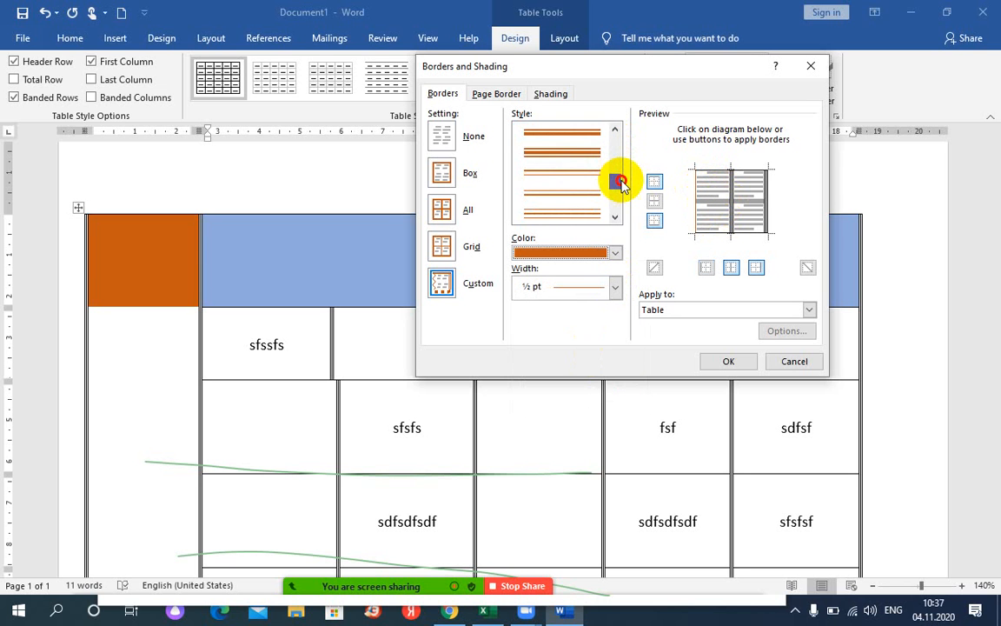
{"action": "left_click", "coordinate": [570, 212]}
{"action": "left_click", "coordinate": [699, 196]}
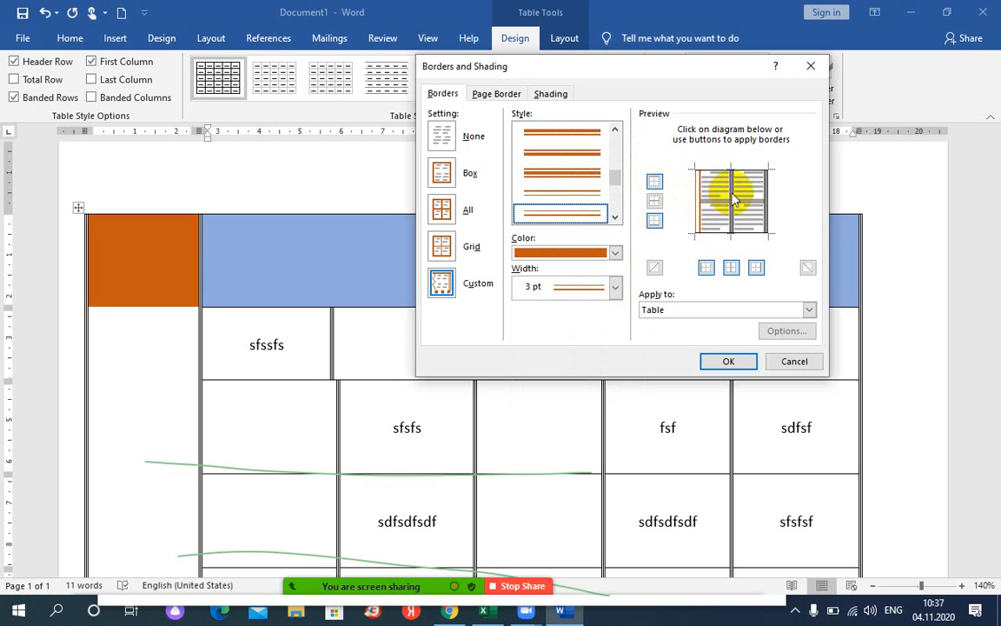
{"action": "left_click", "coordinate": [731, 199]}
{"action": "left_click", "coordinate": [765, 199]}
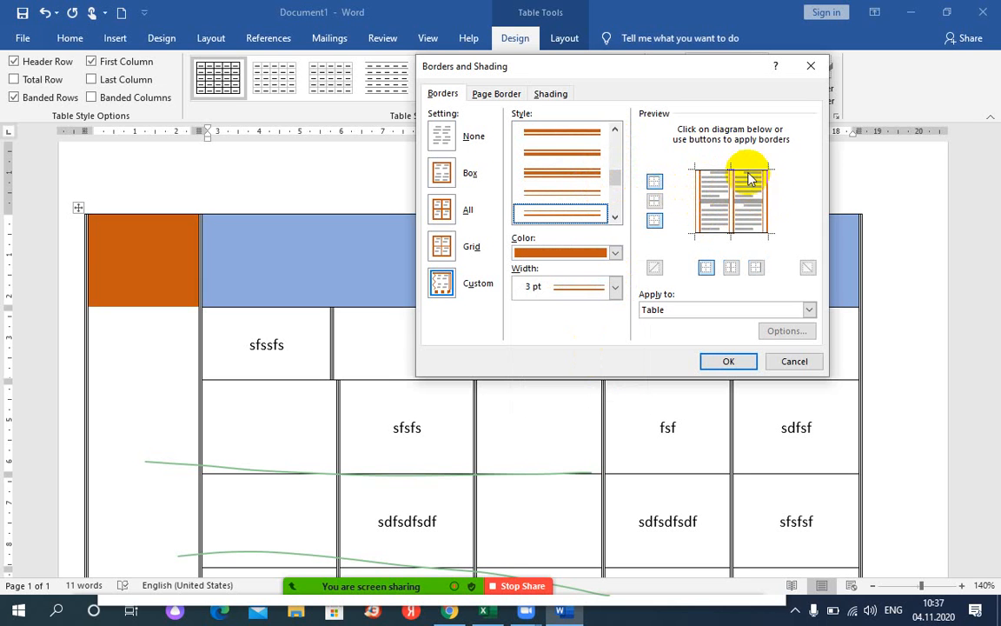
- Add the same dark orange double line to the table's top, bottom and inner horizontal borders and apply the borders
{"action": "left_click", "coordinate": [740, 169]}
{"action": "left_click", "coordinate": [720, 233]}
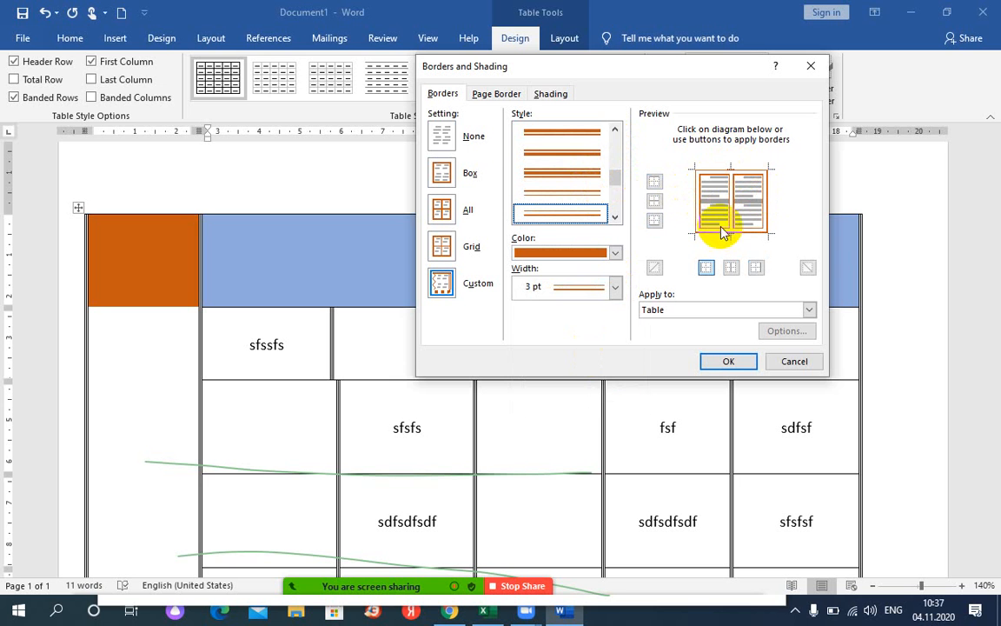
{"action": "left_click", "coordinate": [720, 203]}
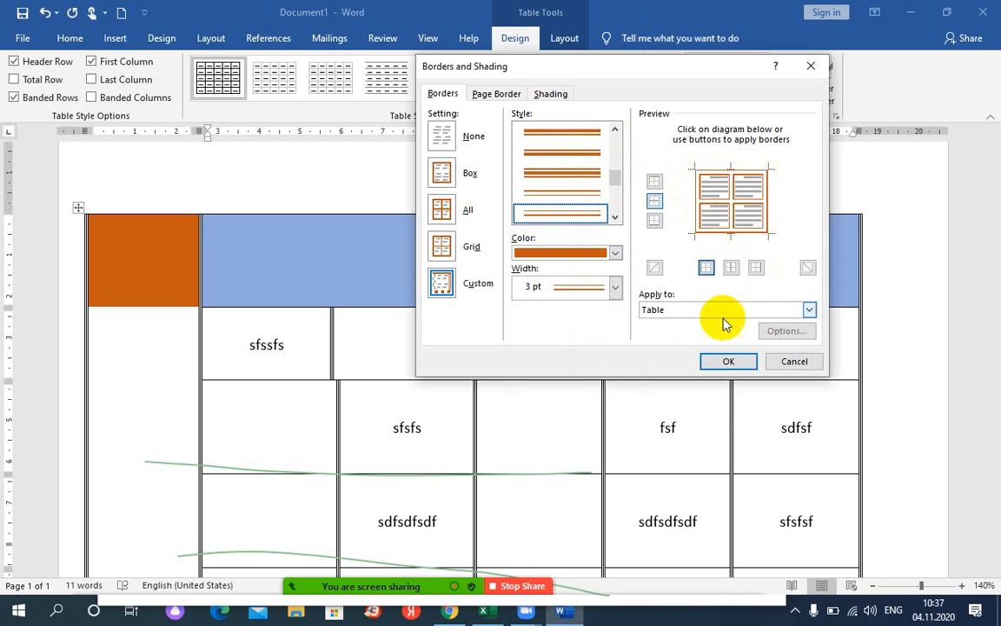
{"action": "left_click", "coordinate": [726, 363]}
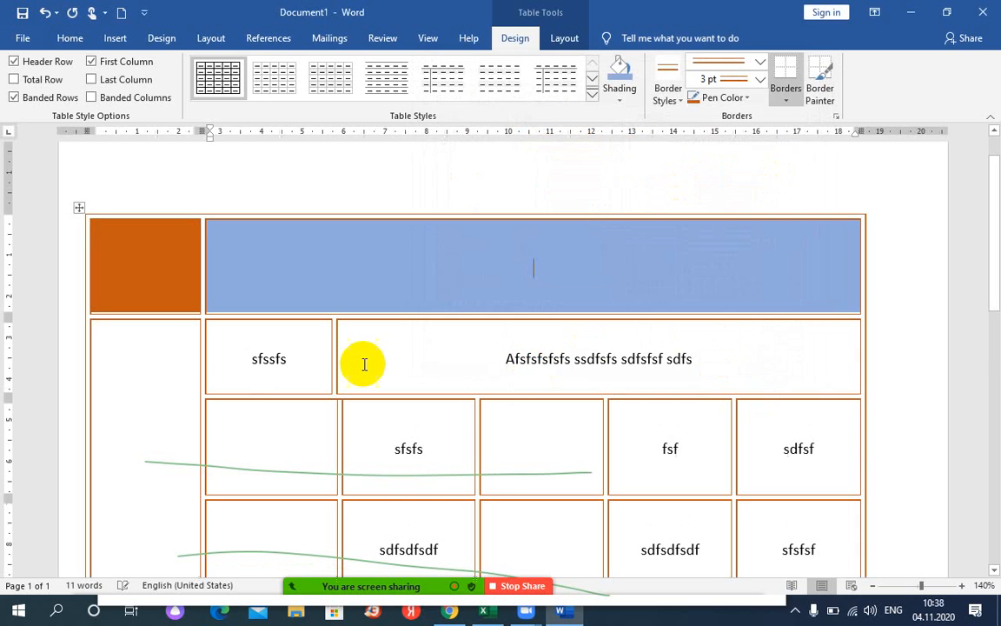
{"action": "scroll", "coordinate": [362, 364], "scroll_direction": "down", "scroll_amount": 5}
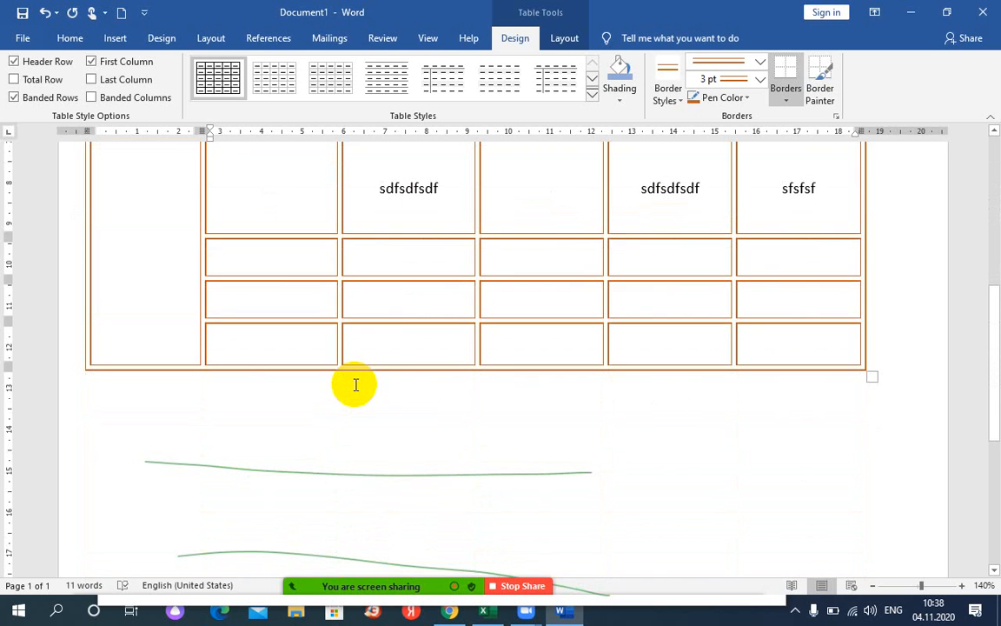
{"action": "scroll", "coordinate": [356, 384], "scroll_direction": "up", "scroll_amount": 2}
{"action": "scroll", "coordinate": [355, 384], "scroll_direction": "up", "scroll_amount": 3}
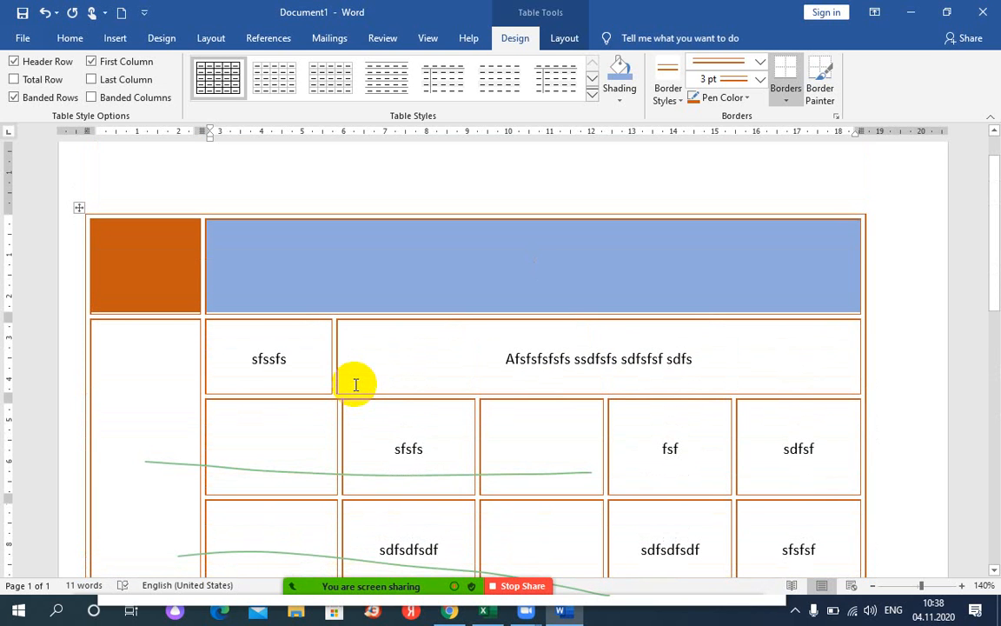
- Apply a dark green 3 pt double-line box page border to the whole document
{"action": "left_click", "coordinate": [785, 106]}
{"action": "left_click", "coordinate": [787, 400]}
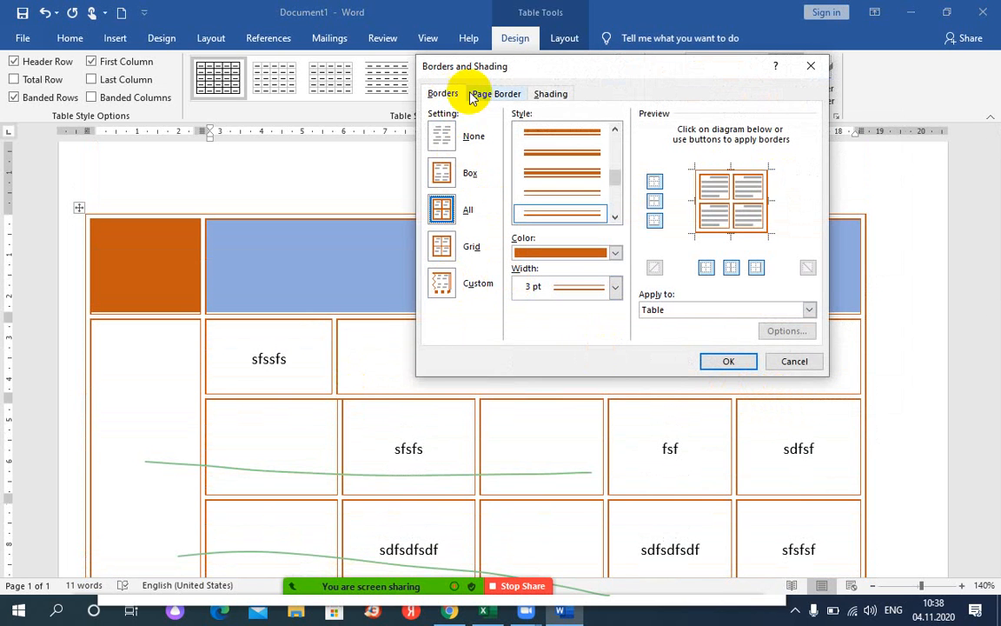
{"action": "left_click", "coordinate": [495, 95]}
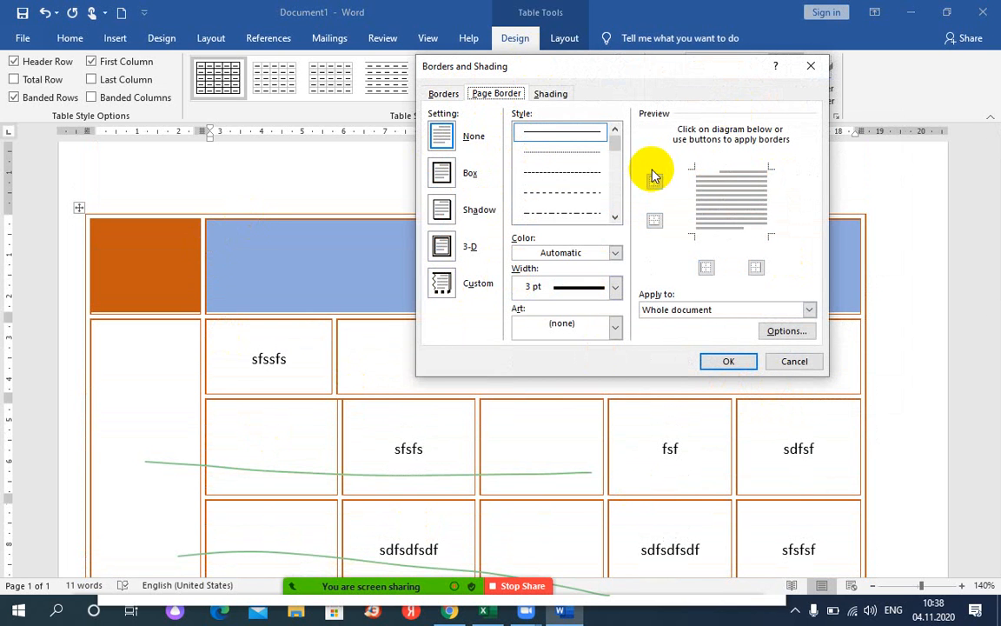
{"action": "left_click_drag", "start_coordinate": [614, 141], "coordinate": [619, 181]}
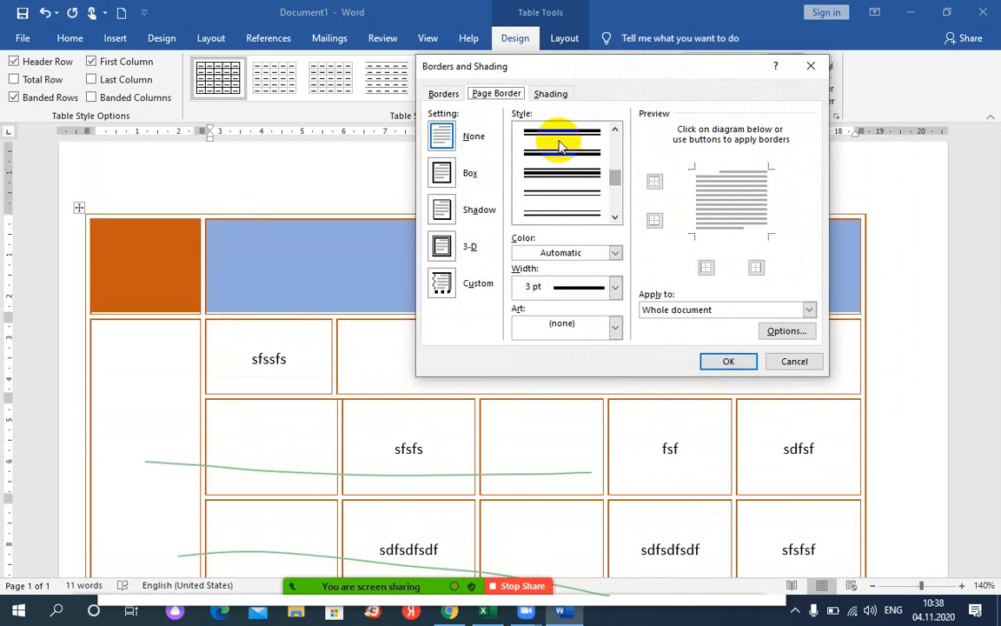
{"action": "left_click", "coordinate": [559, 202]}
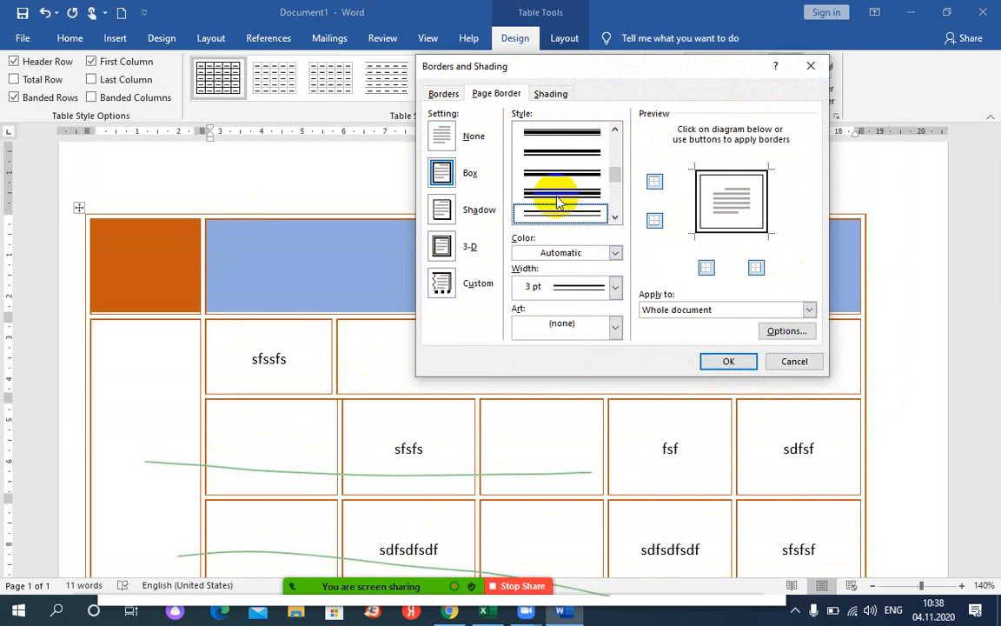
{"action": "left_click", "coordinate": [576, 252]}
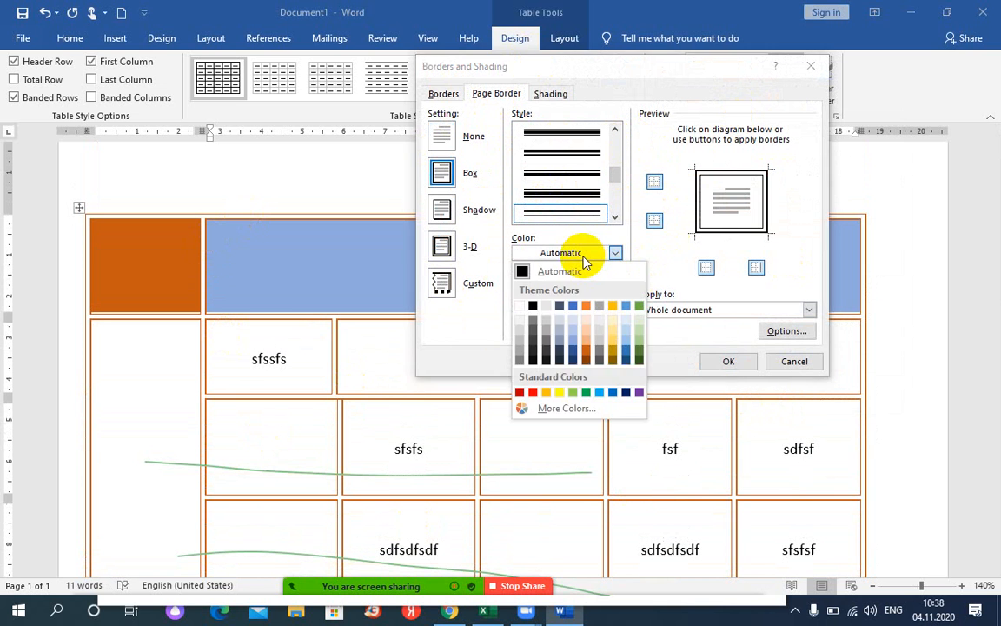
{"action": "left_click", "coordinate": [638, 349]}
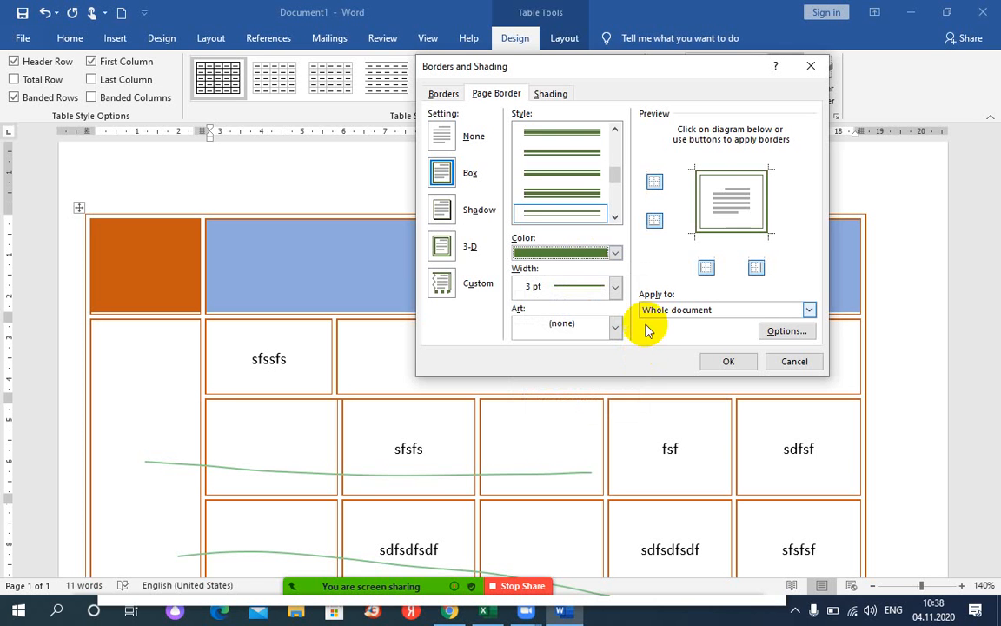
{"action": "left_click", "coordinate": [731, 365]}
{"action": "scroll", "coordinate": [311, 318], "scroll_direction": "down", "scroll_amount": 6}
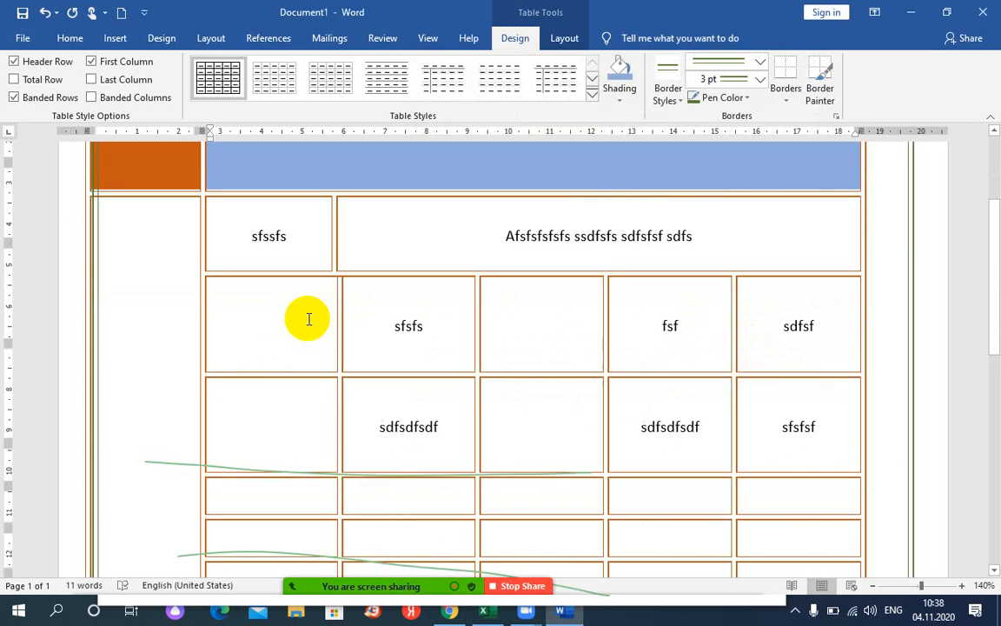
{"action": "scroll", "coordinate": [314, 317], "scroll_direction": "down", "scroll_amount": 6}
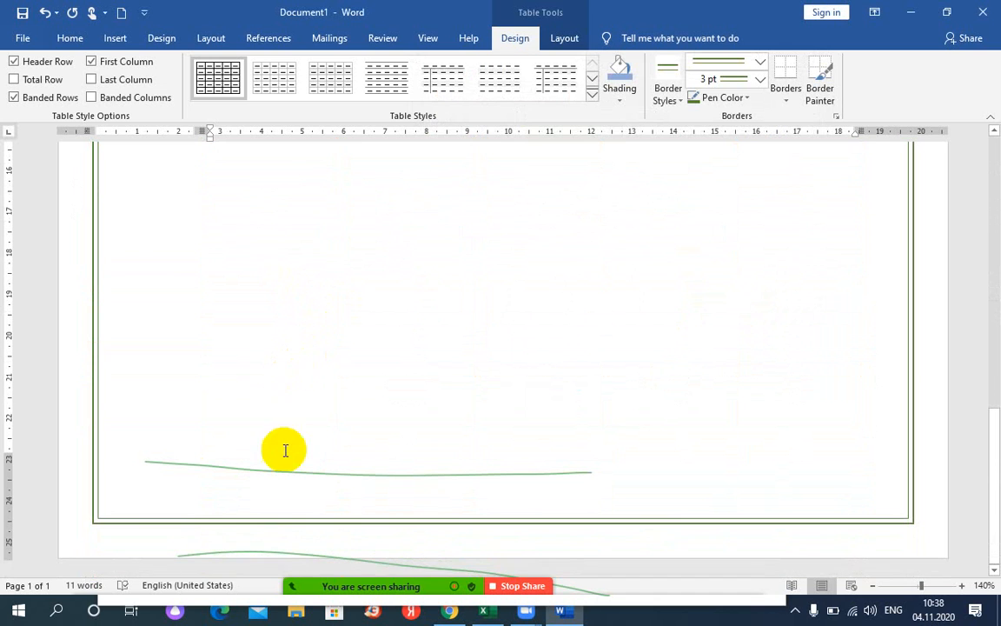
{"action": "scroll", "coordinate": [612, 286], "scroll_direction": "up", "scroll_amount": 10}
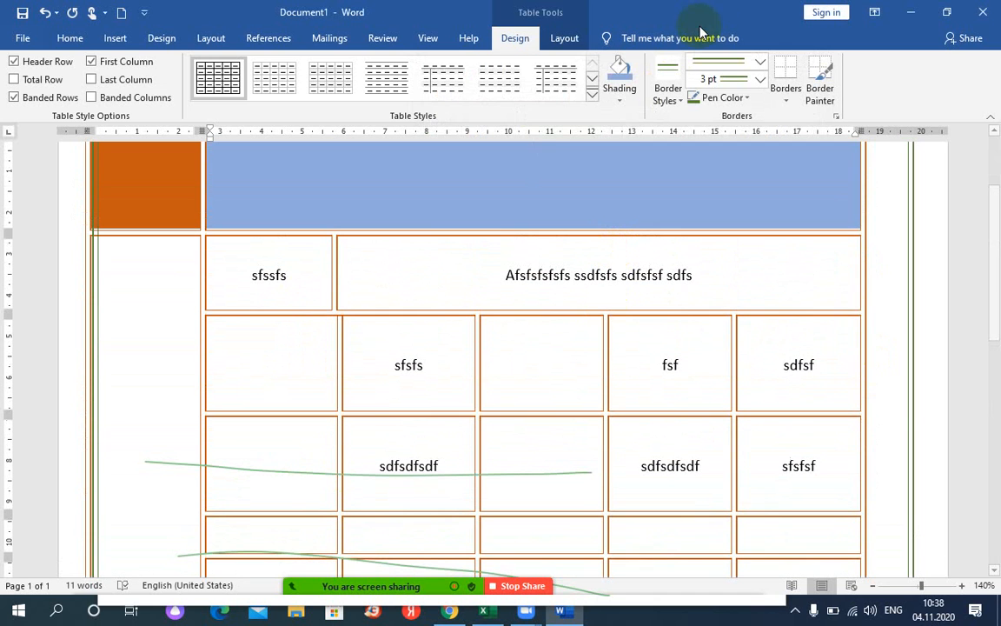
- Apply an art page border of green fir trees around the whole document
{"action": "left_click", "coordinate": [786, 106]}
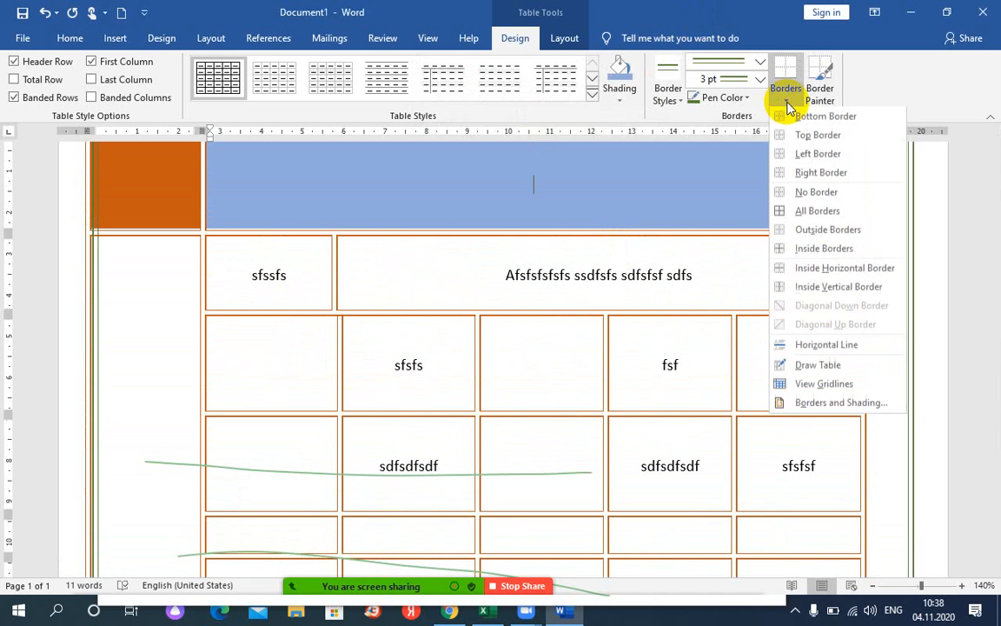
{"action": "left_click", "coordinate": [798, 403]}
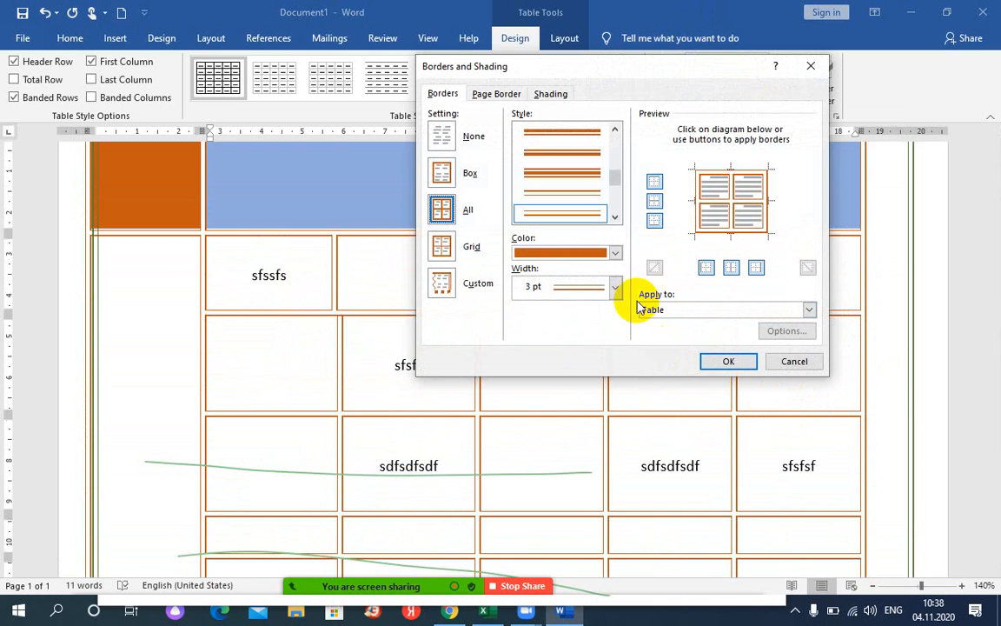
{"action": "left_click", "coordinate": [488, 95]}
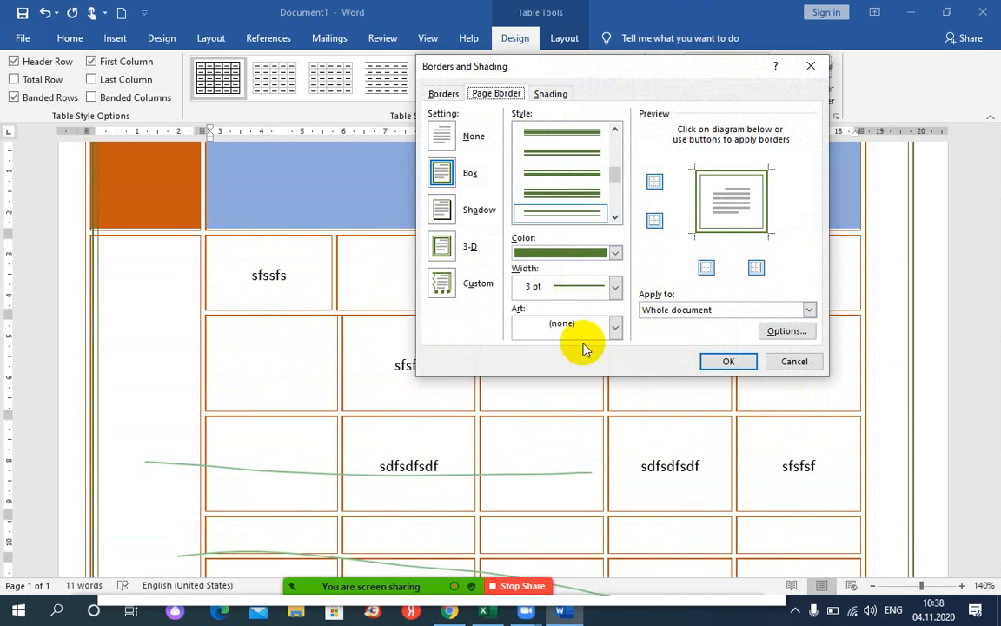
{"action": "left_click", "coordinate": [615, 327]}
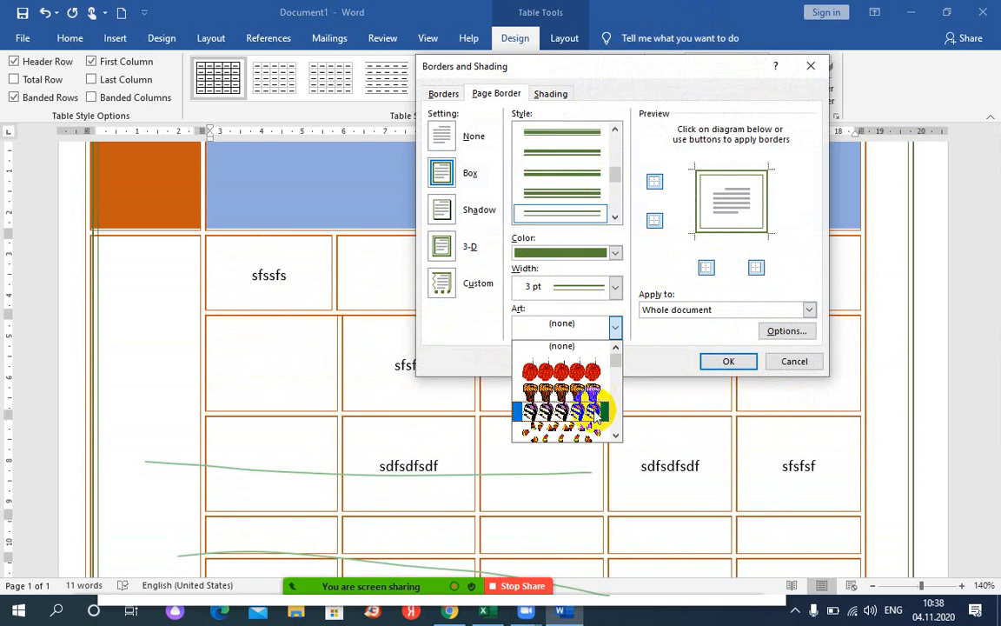
{"action": "scroll", "coordinate": [595, 409], "scroll_direction": "down", "scroll_amount": 6}
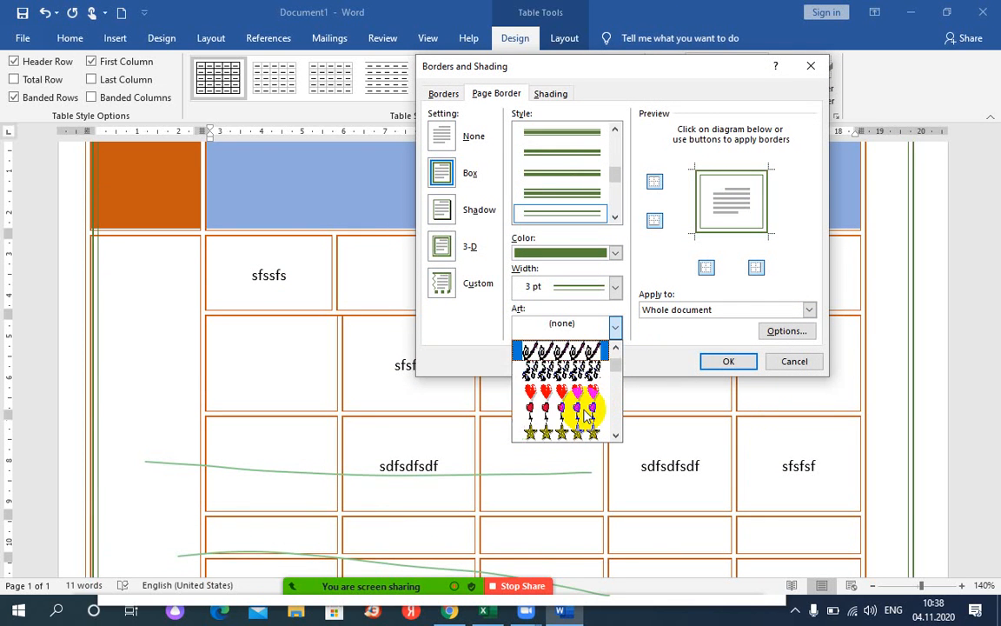
{"action": "scroll", "coordinate": [578, 415], "scroll_direction": "down", "scroll_amount": 8}
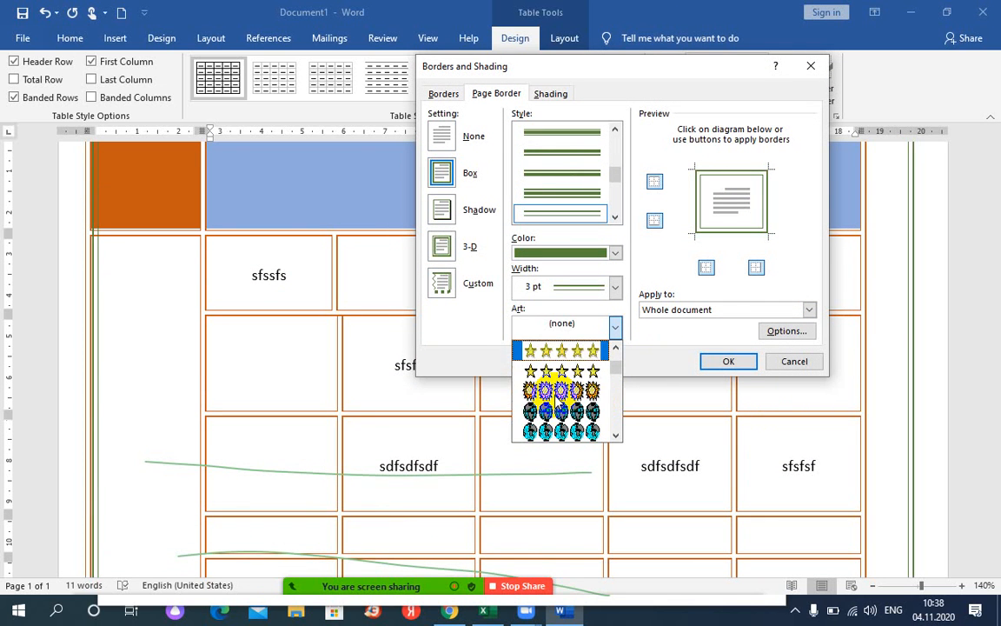
{"action": "scroll", "coordinate": [570, 396], "scroll_direction": "down", "scroll_amount": 2}
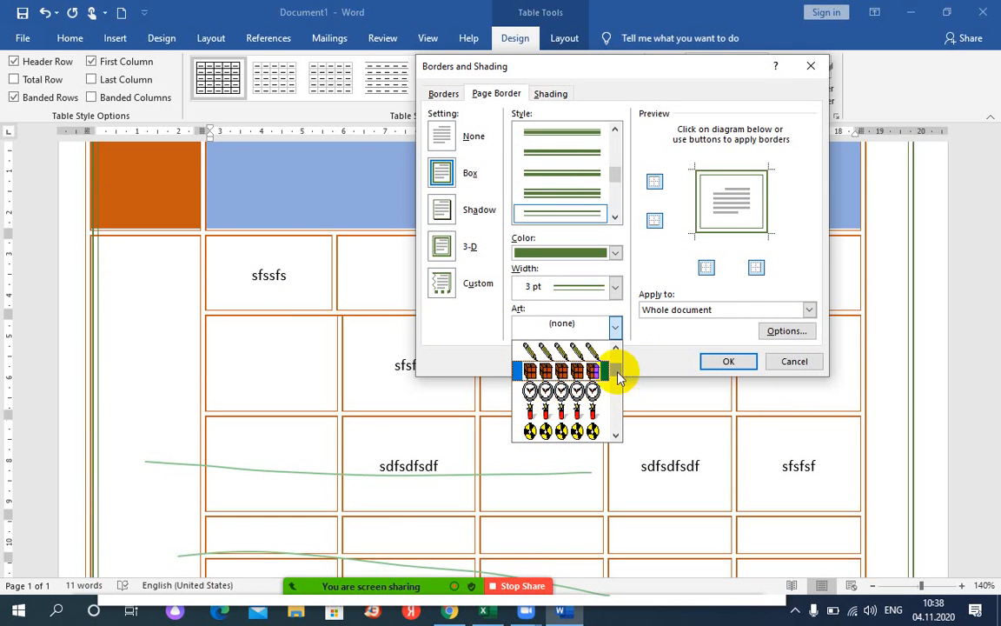
{"action": "mouse_move", "coordinate": [619, 375]}
{"action": "left_mouse_down"}
{"action": "mouse_move", "coordinate": [621, 432]}
{"action": "mouse_move", "coordinate": [627, 364]}
{"action": "left_mouse_up"}
{"action": "left_click", "coordinate": [585, 351]}
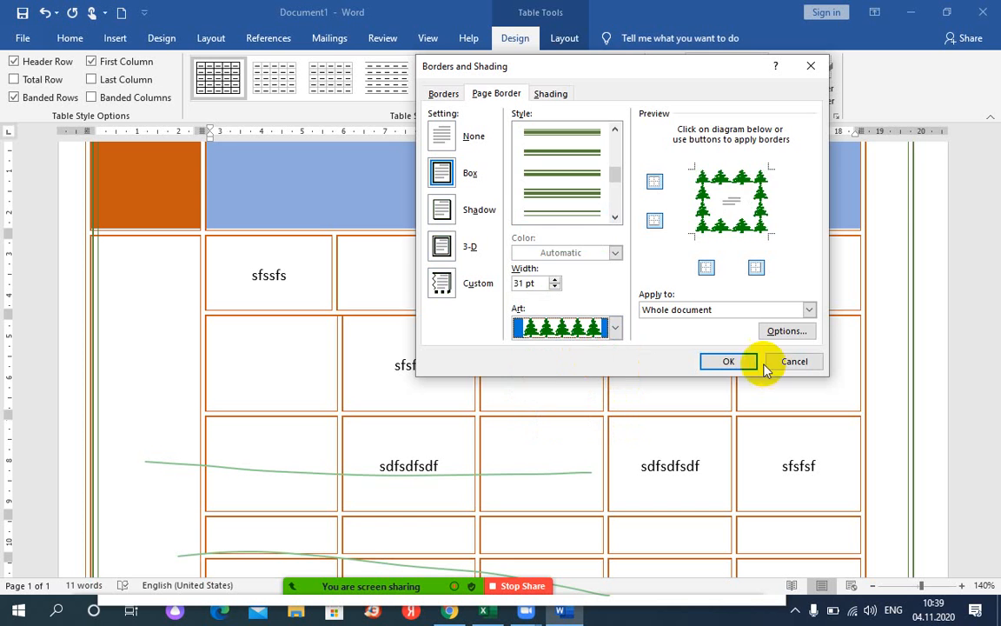
{"action": "left_click", "coordinate": [717, 363]}
{"action": "scroll", "coordinate": [591, 426], "scroll_direction": "up", "scroll_amount": 3}
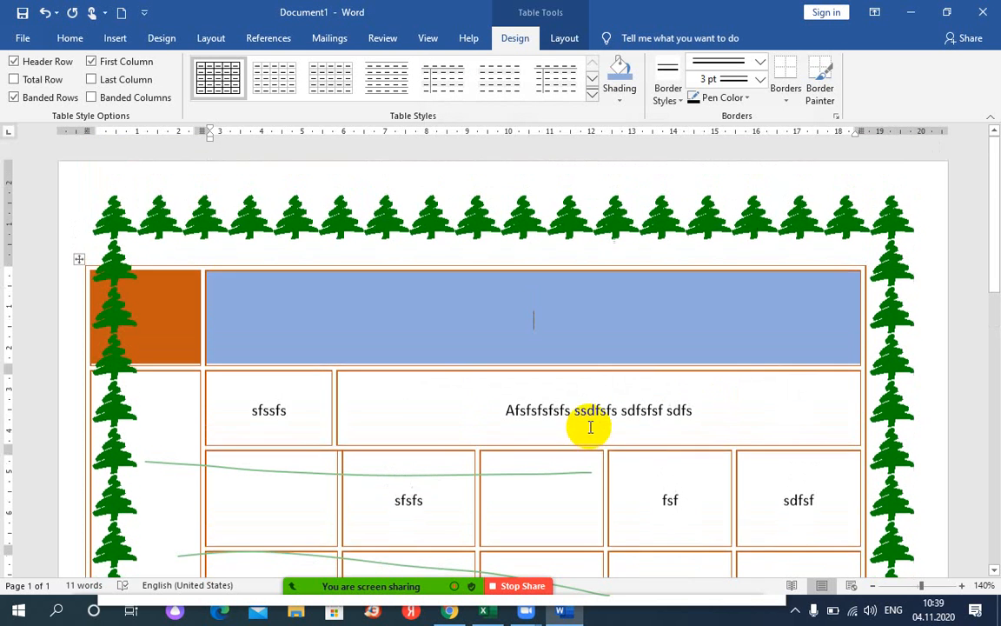
{"action": "scroll", "coordinate": [600, 444], "scroll_direction": "down", "scroll_amount": 10}
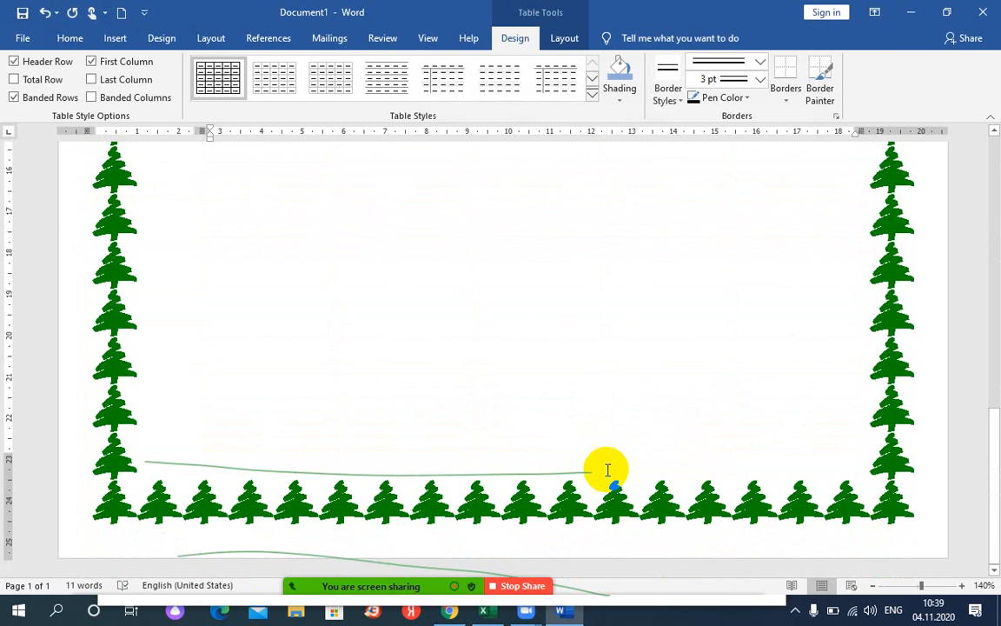
{"action": "scroll", "coordinate": [608, 470], "scroll_direction": "up", "scroll_amount": 12}
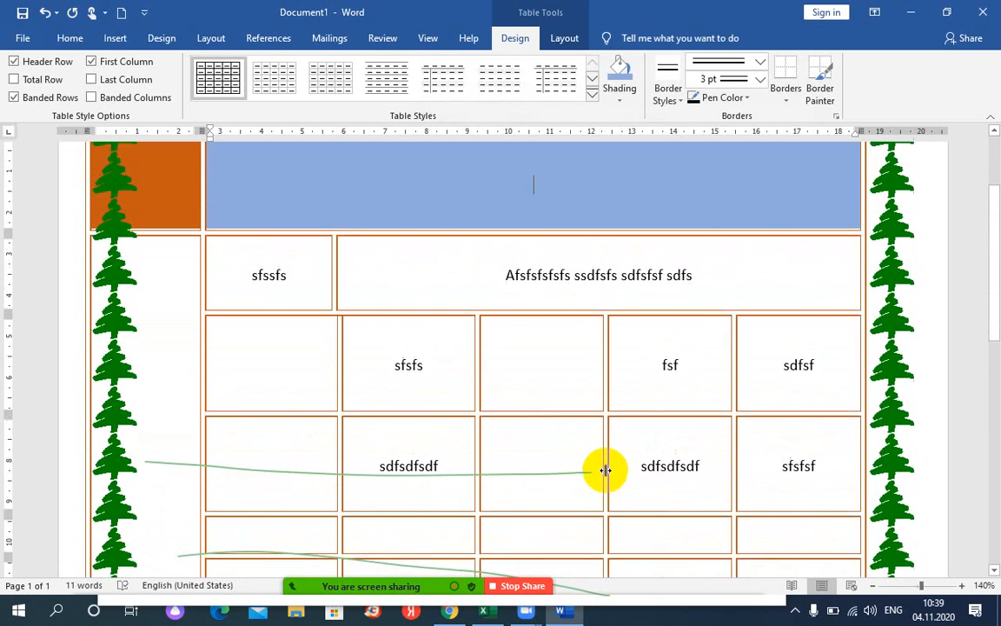
- Shade the whole table with a dark gold fill and a 5% pattern style
{"action": "scroll", "coordinate": [606, 470], "scroll_direction": "up", "scroll_amount": 1}
{"action": "scroll", "coordinate": [603, 472], "scroll_direction": "up", "scroll_amount": 2}
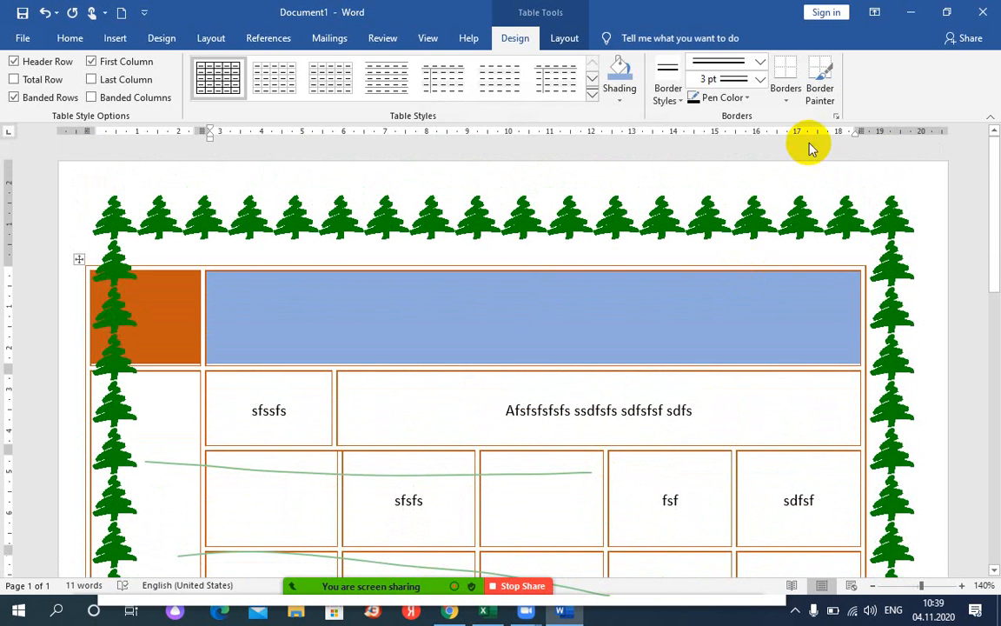
{"action": "left_click", "coordinate": [787, 102]}
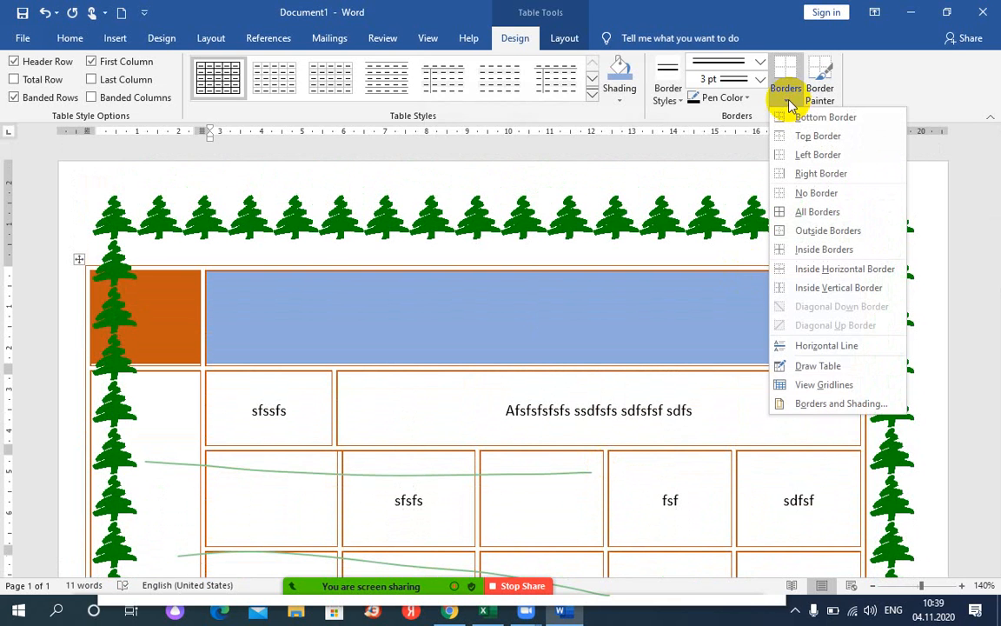
{"action": "left_click", "coordinate": [801, 404]}
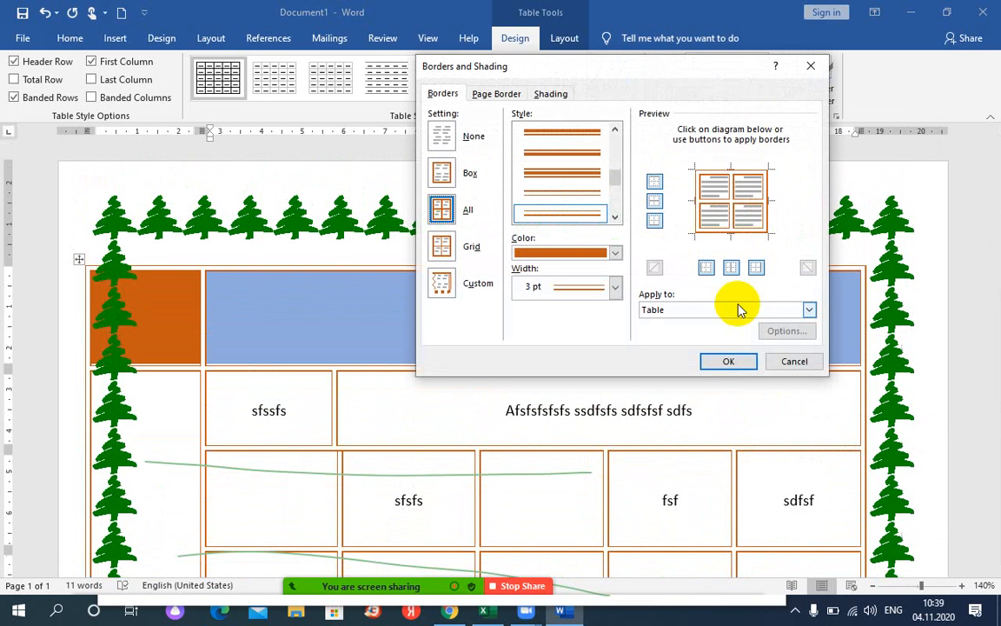
{"action": "left_click", "coordinate": [551, 94]}
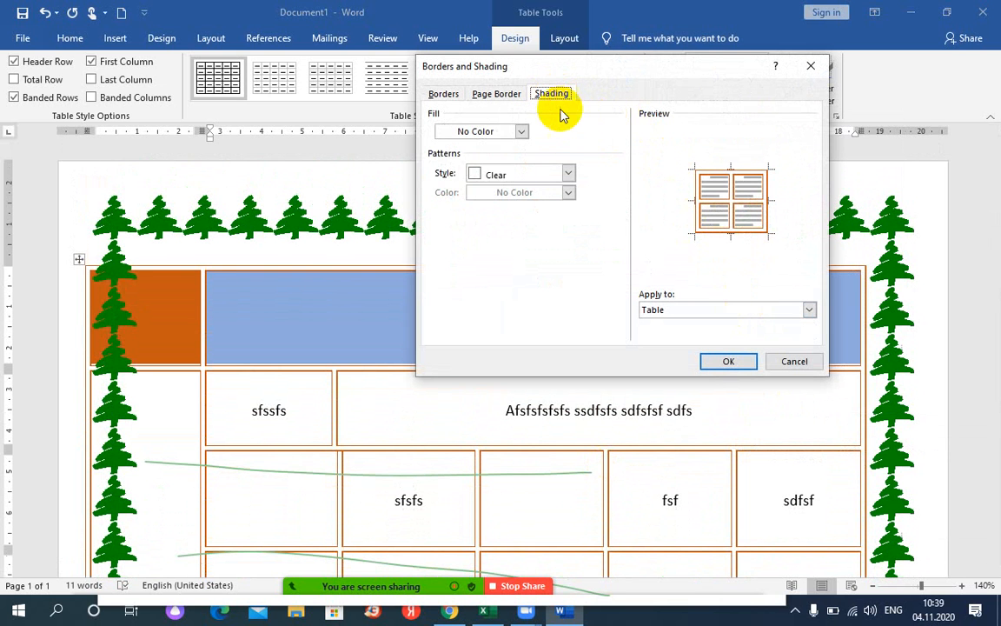
{"action": "left_click", "coordinate": [520, 131]}
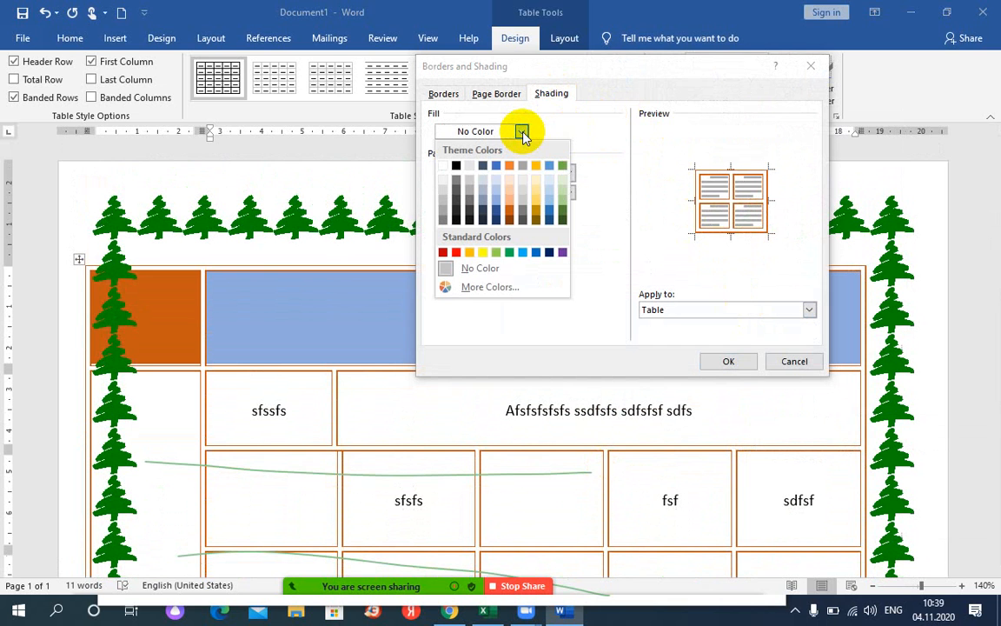
{"action": "left_click", "coordinate": [536, 214]}
{"action": "left_click", "coordinate": [538, 178]}
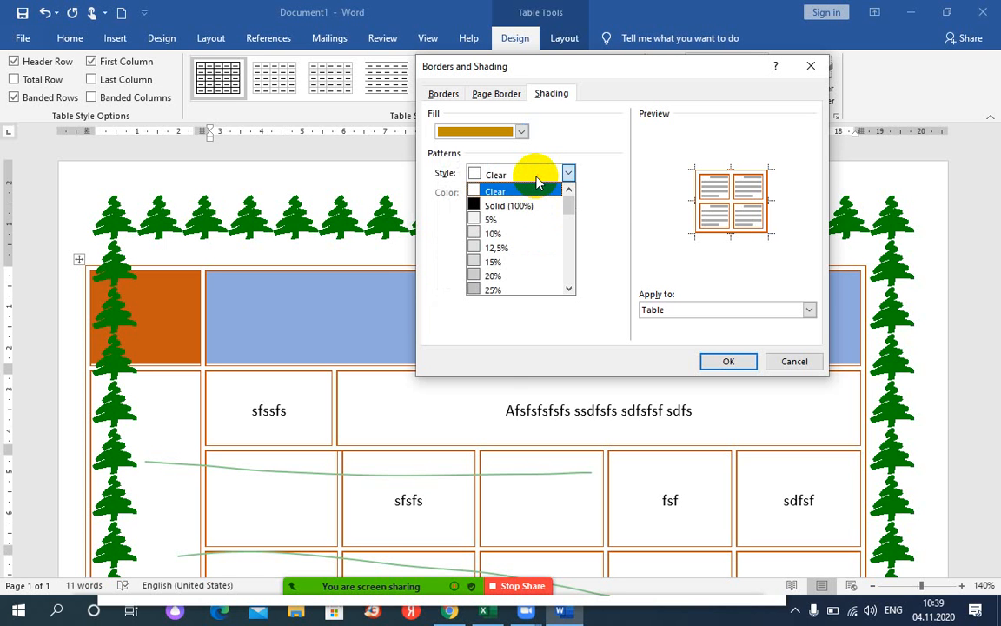
{"action": "left_click", "coordinate": [515, 219]}
{"action": "left_click", "coordinate": [727, 360]}
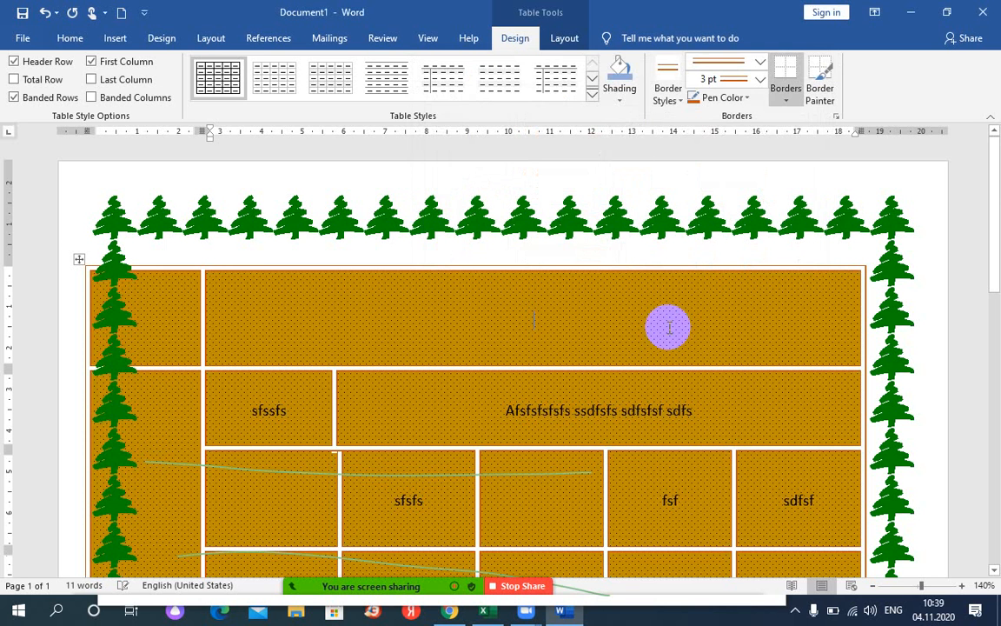
{"action": "scroll", "coordinate": [507, 410], "scroll_direction": "down", "scroll_amount": 10}
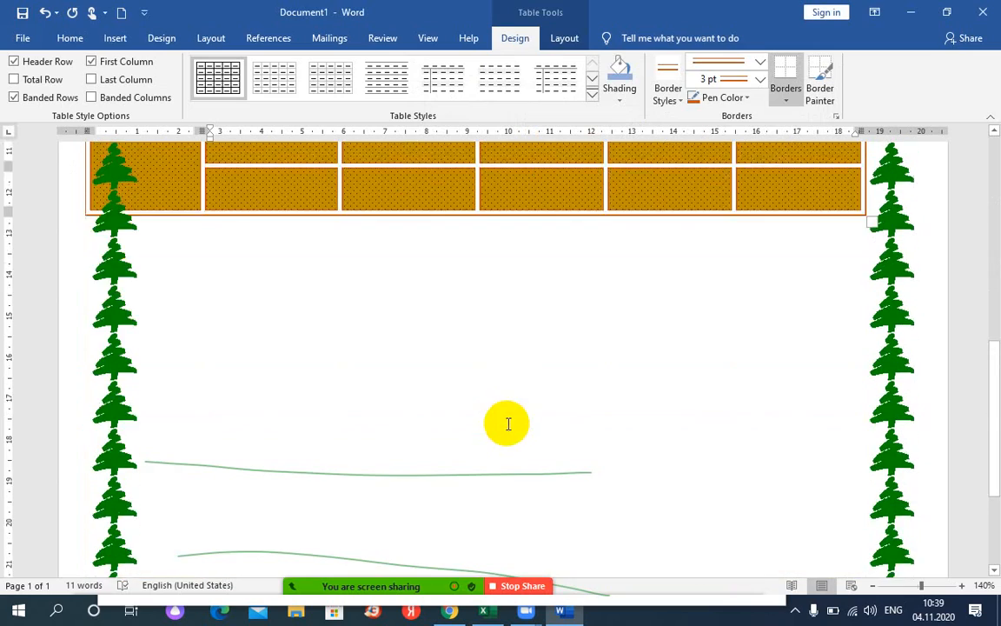
{"action": "scroll", "coordinate": [508, 423], "scroll_direction": "up", "scroll_amount": 4}
{"action": "scroll", "coordinate": [508, 421], "scroll_direction": "up", "scroll_amount": 5}
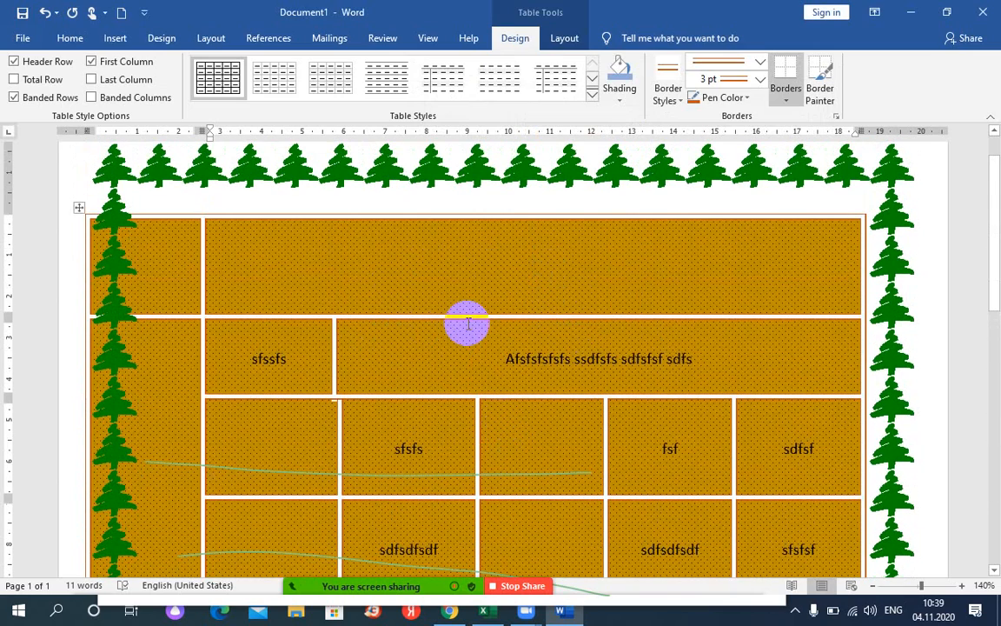
{"action": "scroll", "coordinate": [560, 365], "scroll_direction": "up", "scroll_amount": 1}
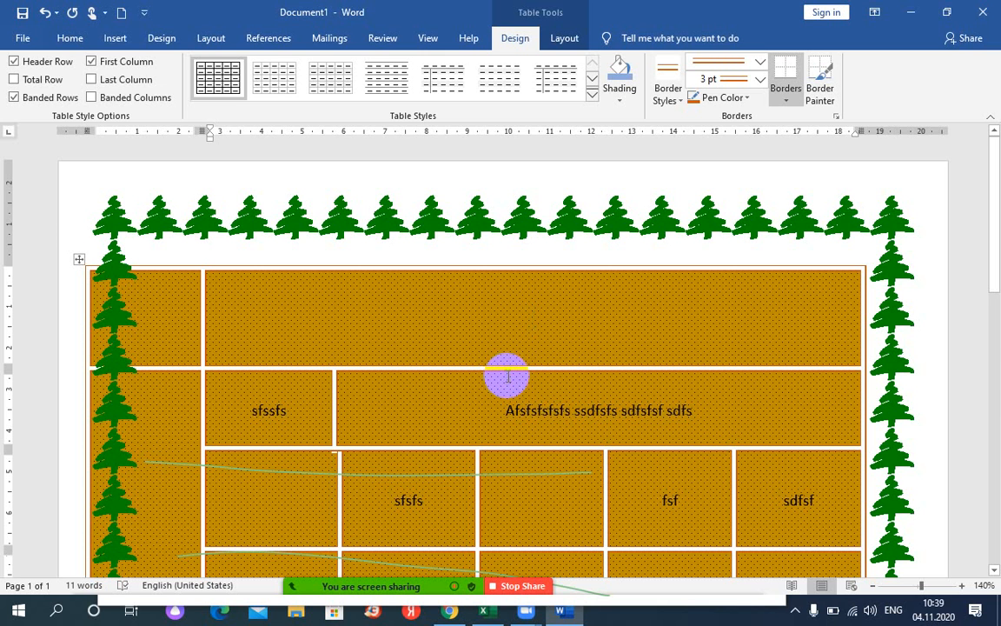
{"action": "scroll", "coordinate": [516, 379], "scroll_direction": "down", "scroll_amount": 10}
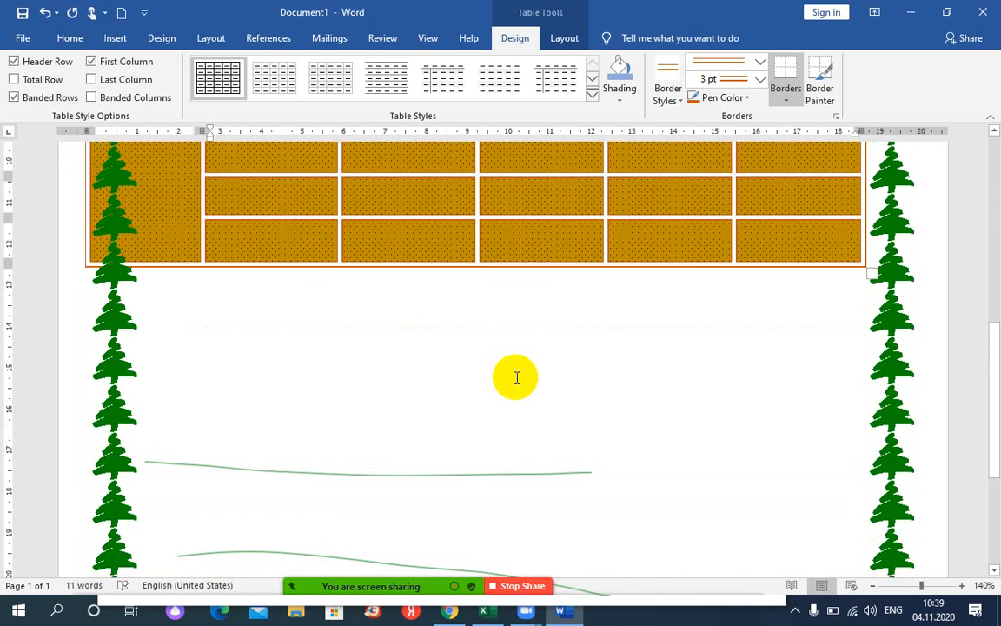
{"action": "scroll", "coordinate": [517, 378], "scroll_direction": "up", "scroll_amount": 10}
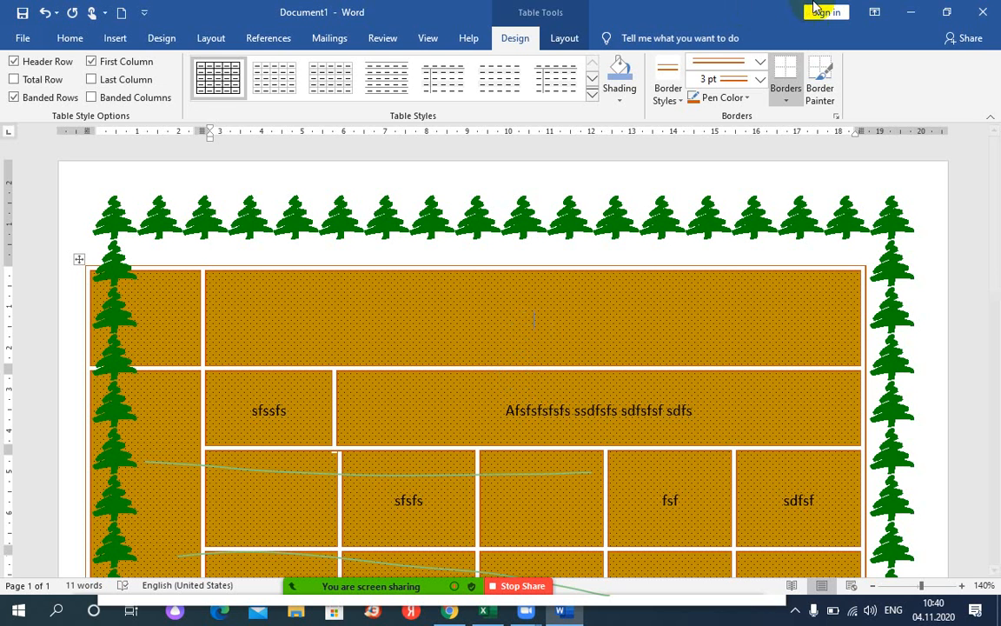
{"action": "left_click", "coordinate": [563, 41]}
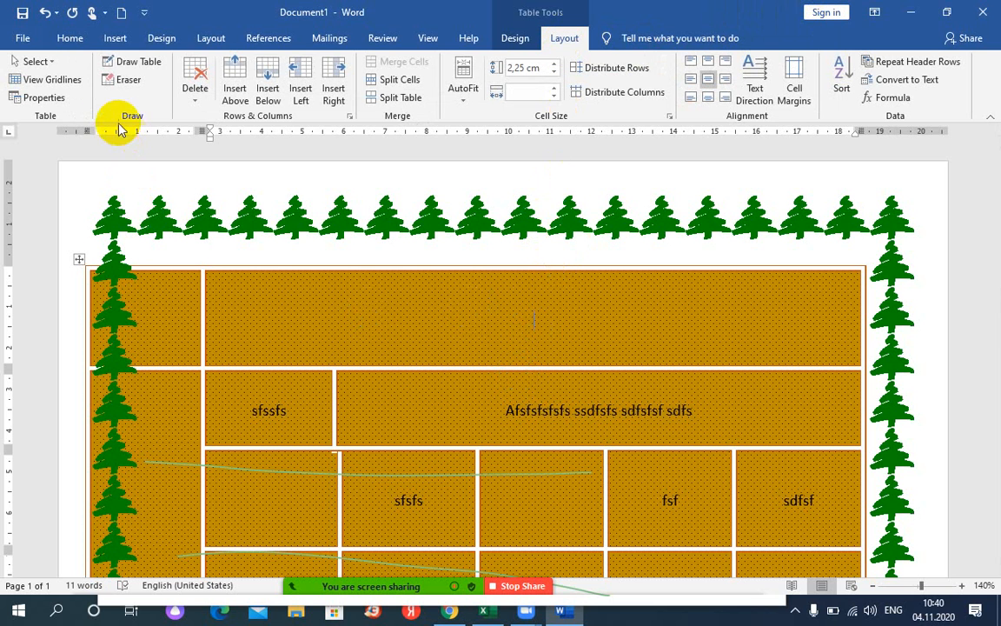
- Create a new blank document
{"action": "left_click", "coordinate": [23, 39]}
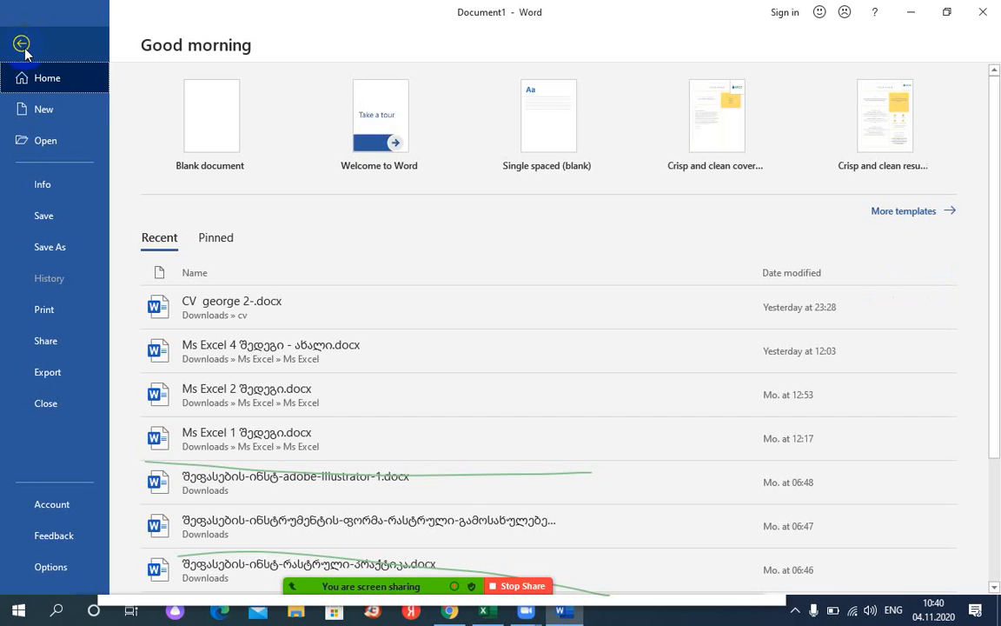
{"action": "left_click", "coordinate": [40, 108]}
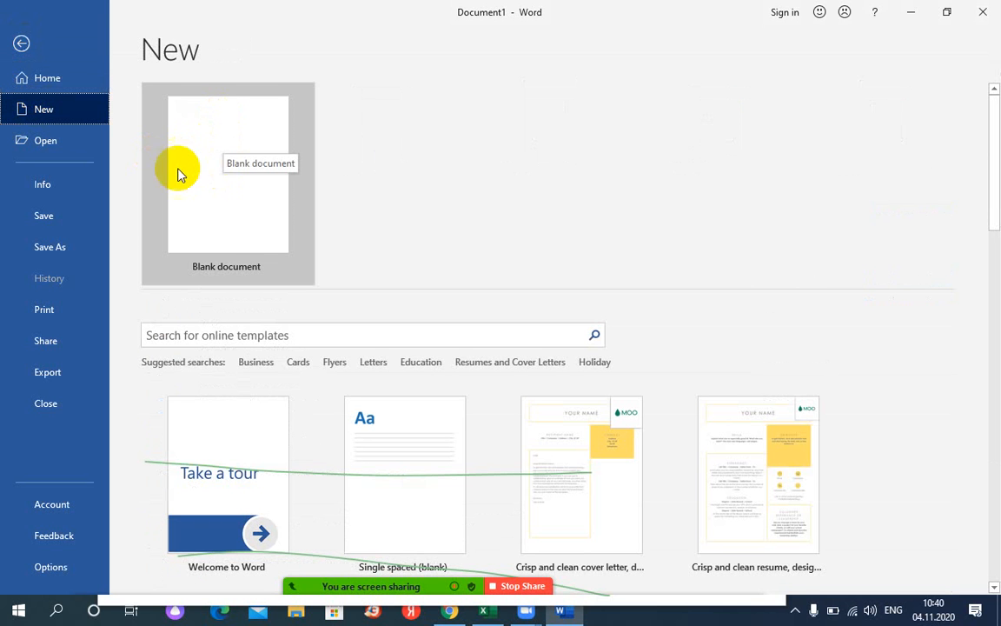
{"action": "left_click", "coordinate": [217, 166]}
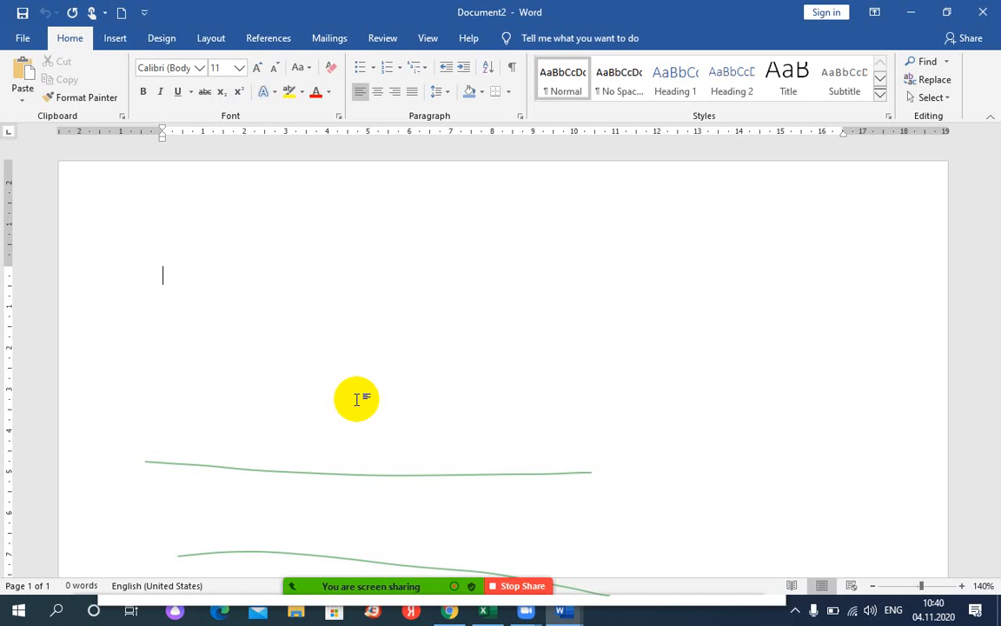
- Insert a table of 4 columns and 4 rows at the start of the blank document
{"action": "left_click", "coordinate": [114, 44]}
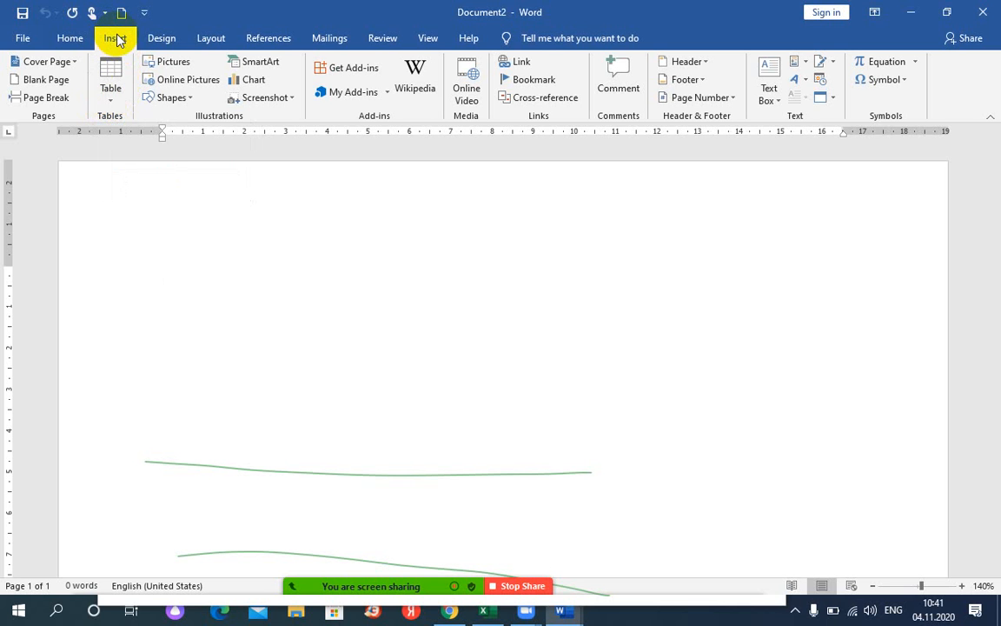
{"action": "left_click", "coordinate": [110, 101]}
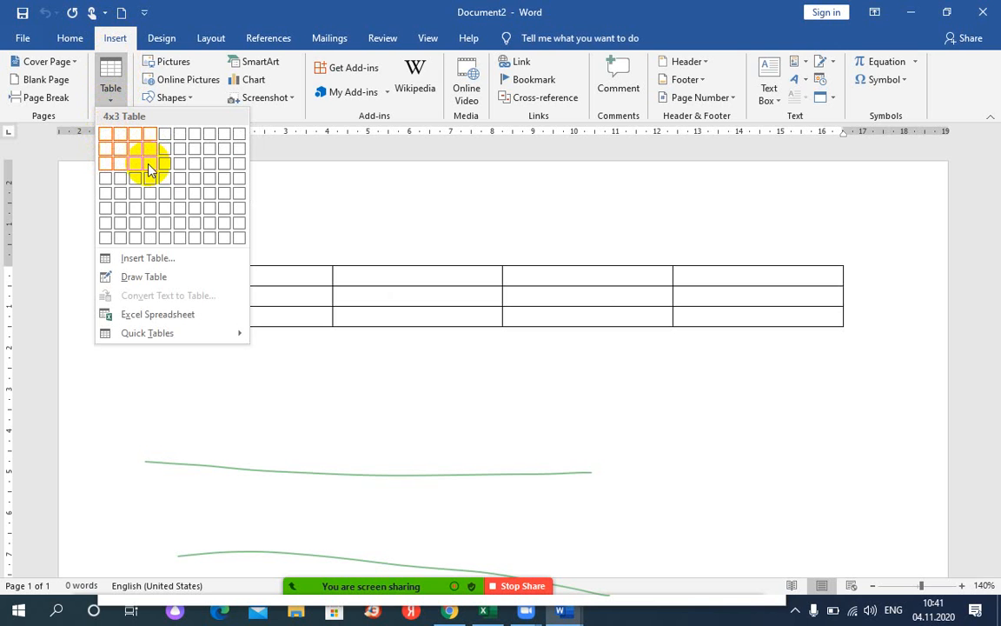
{"action": "left_click", "coordinate": [156, 192]}
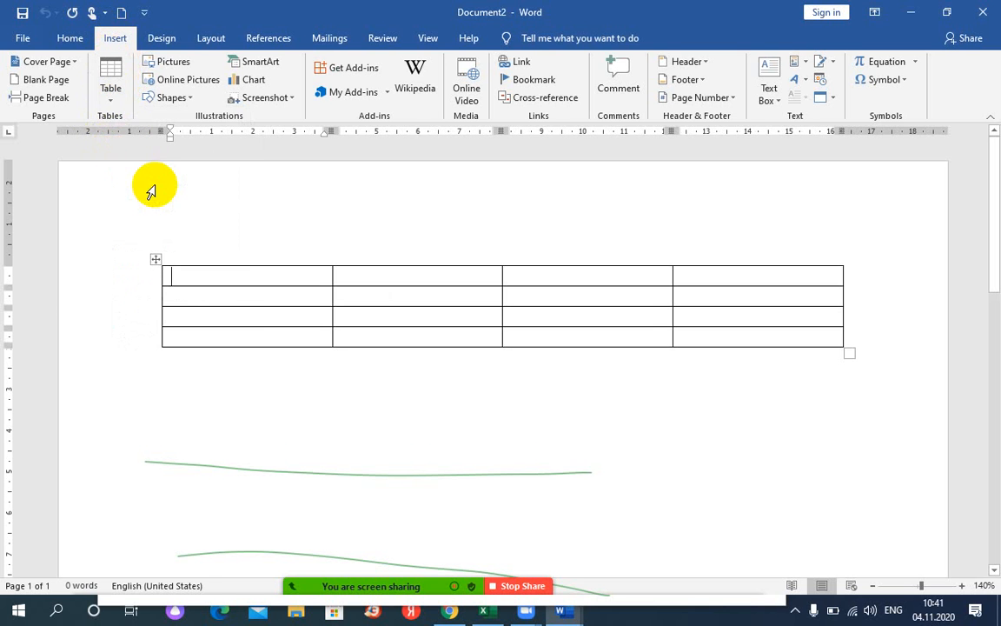
- Place the insertion point below the table and admit the participant waiting to join the meeting
{"action": "scroll", "coordinate": [565, 350], "scroll_direction": "down", "scroll_amount": 2}
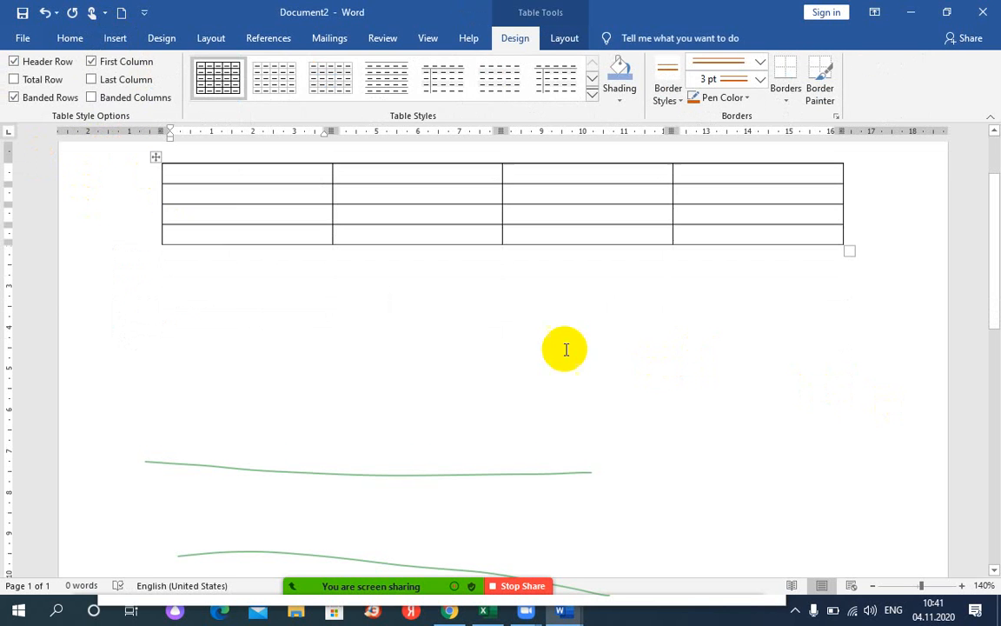
{"action": "left_click", "coordinate": [507, 299]}
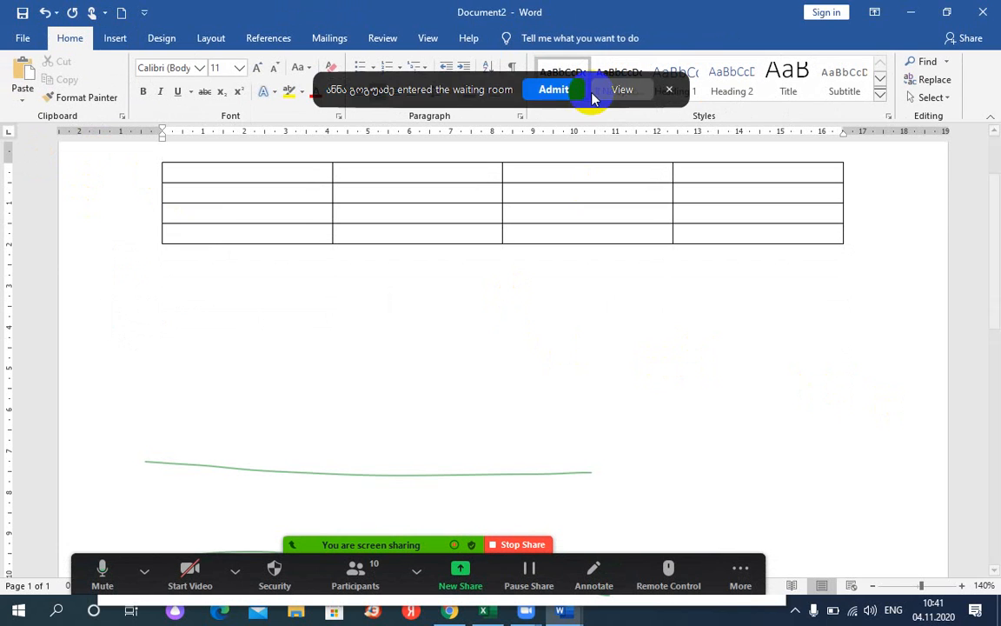
{"action": "left_click", "coordinate": [556, 90]}
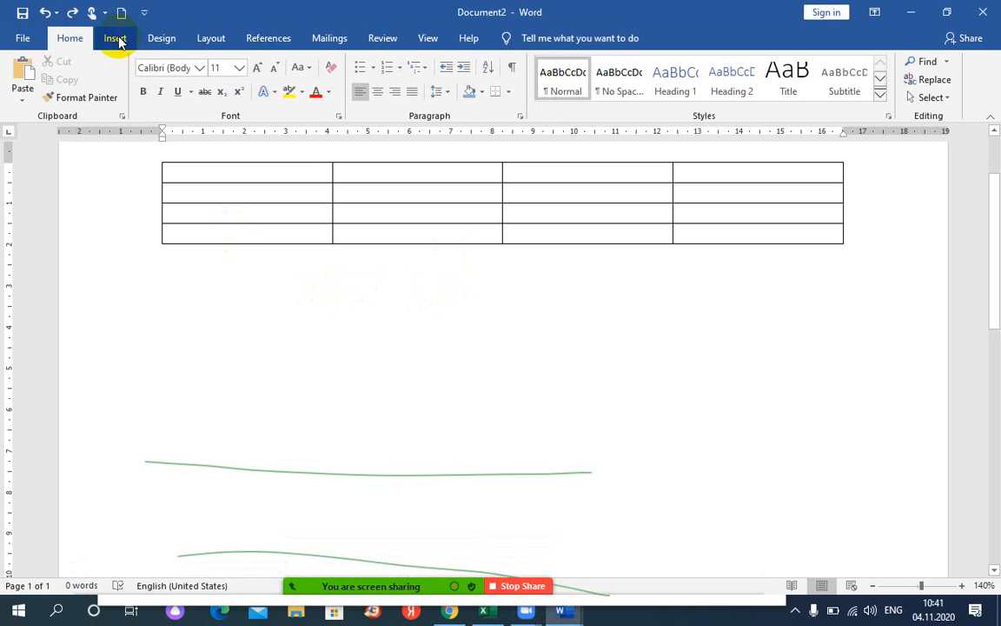
{"action": "left_click", "coordinate": [116, 38]}
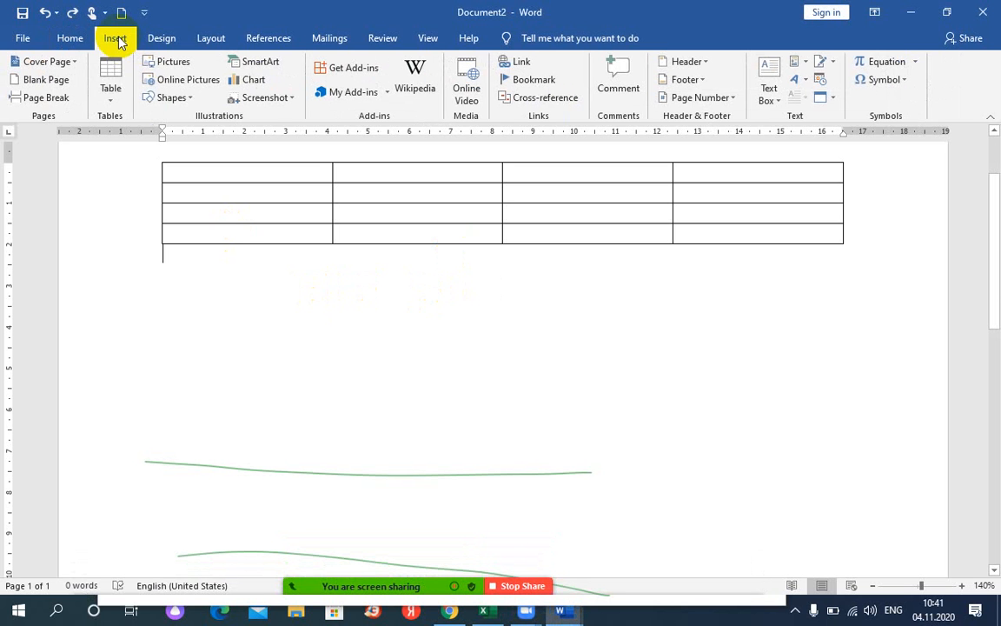
{"action": "left_click", "coordinate": [112, 99]}
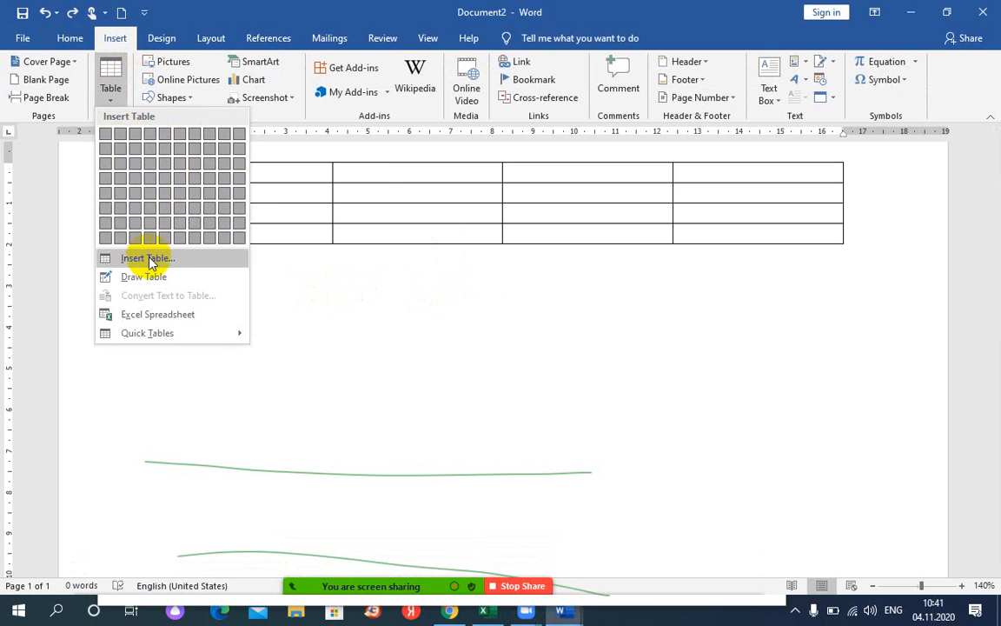
{"action": "left_click", "coordinate": [370, 193]}
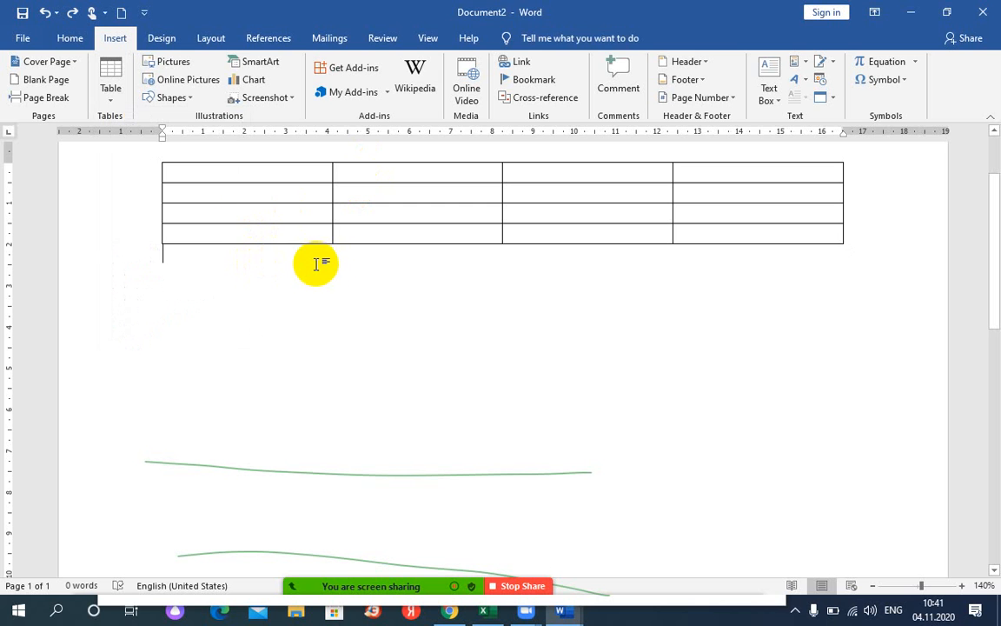
{"action": "left_click", "coordinate": [224, 209]}
{"action": "left_click", "coordinate": [232, 178]}
{"action": "left_click", "coordinate": [341, 191]}
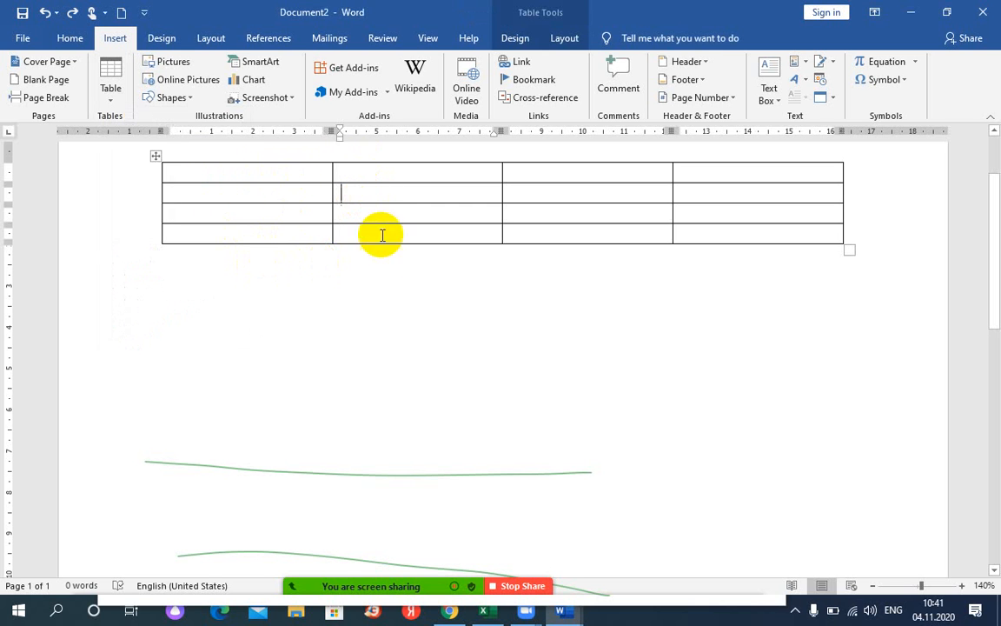
- Insert a second table of 5 columns and 2 rows with fixed automatic column width, one blank line below the first table
{"action": "left_click", "coordinate": [337, 254]}
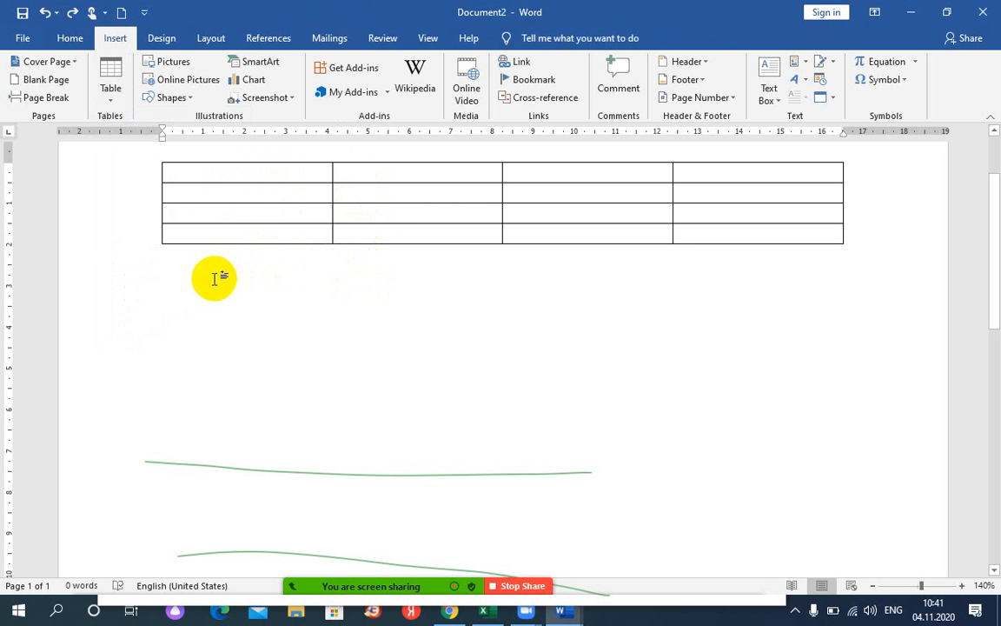
{"action": "left_click", "coordinate": [109, 90]}
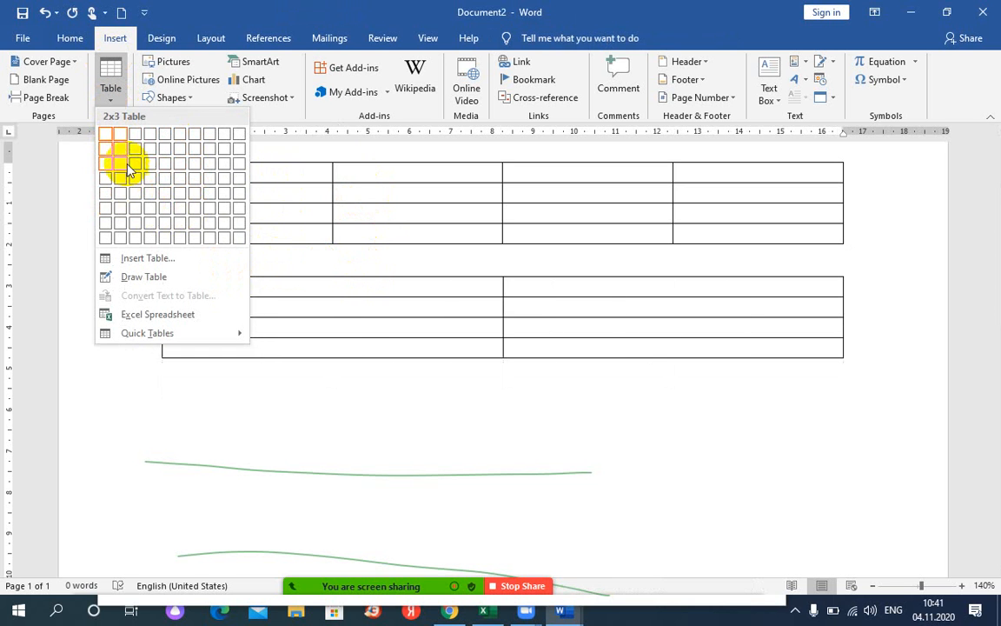
{"action": "left_click", "coordinate": [129, 264]}
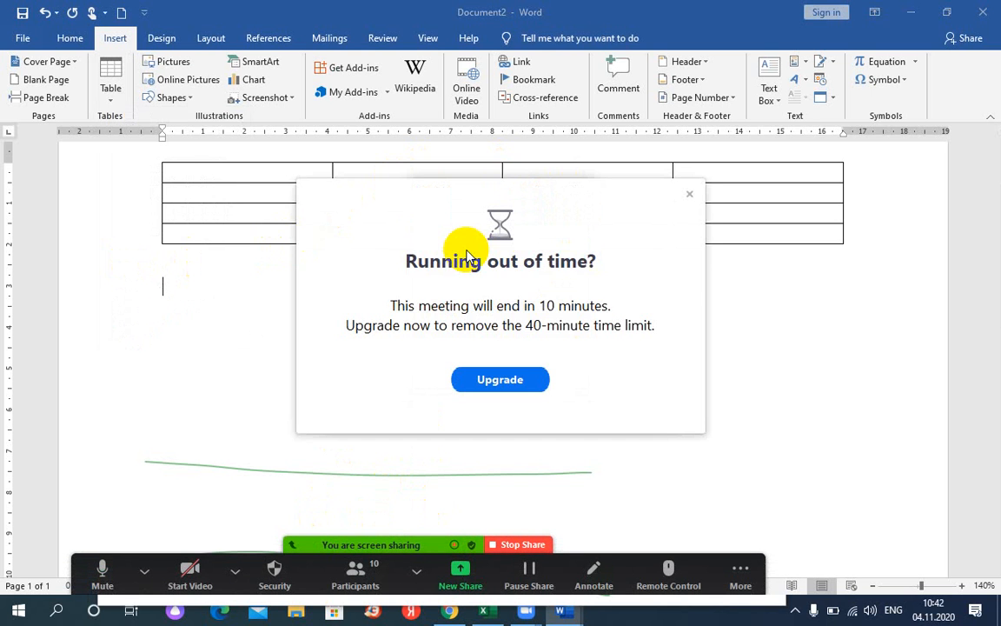
{"action": "left_click", "coordinate": [689, 194]}
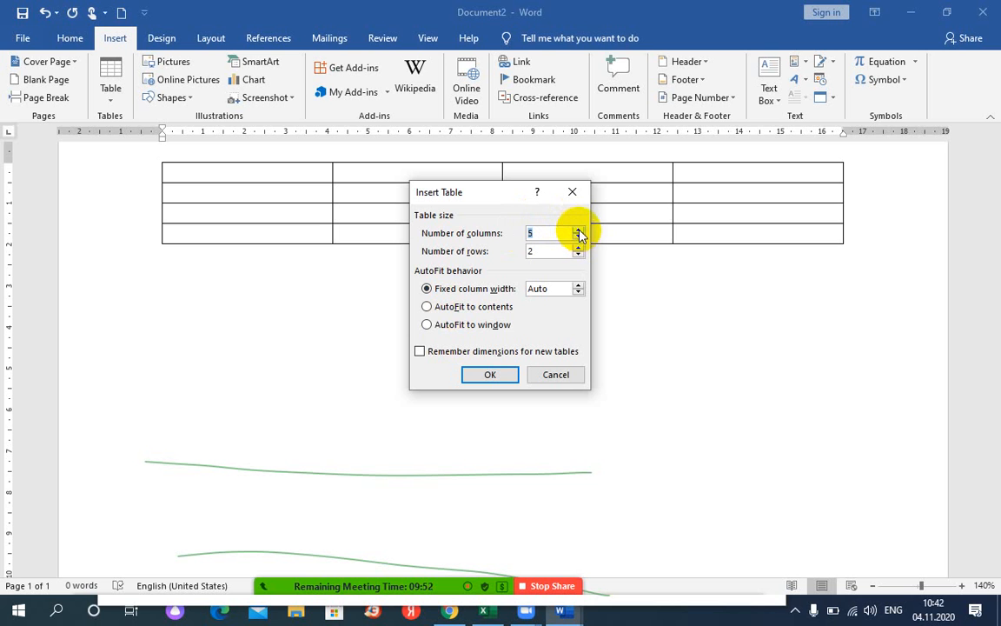
{"action": "left_click", "coordinate": [490, 375]}
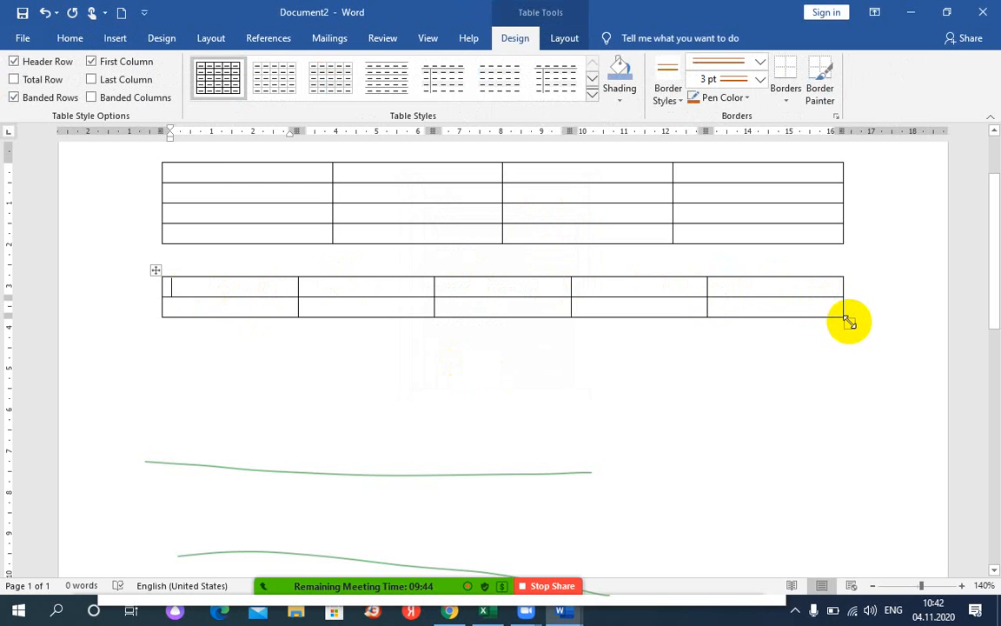
- Resize the five-column table freehand so it is taller and slightly narrower, and mute the meeting microphone
{"action": "left_click_drag", "start_coordinate": [849, 323], "coordinate": [846, 348]}
{"action": "left_click_drag", "start_coordinate": [801, 348], "coordinate": [832, 347]}
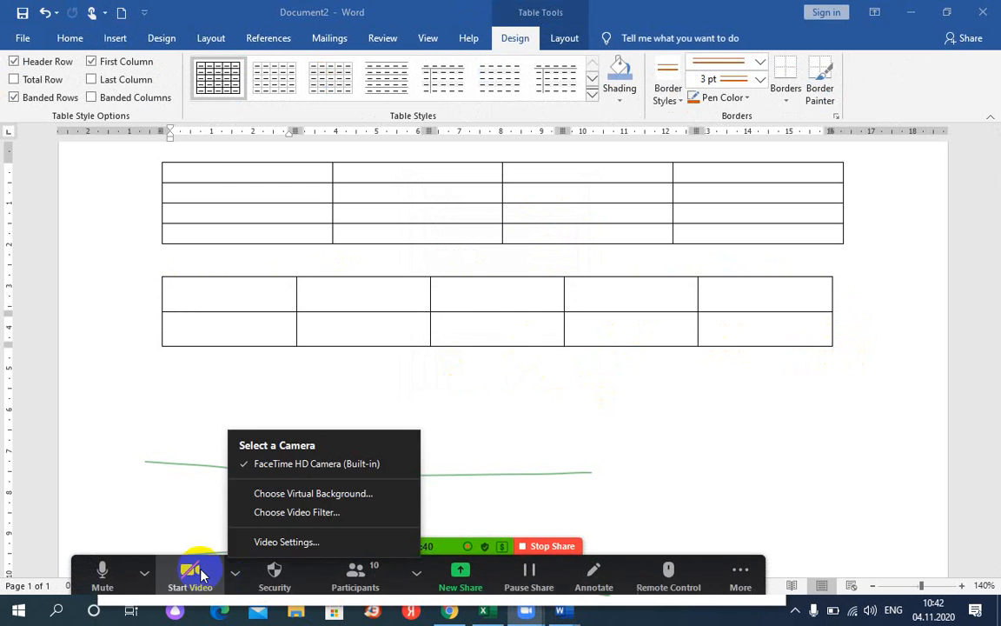
{"action": "left_click", "coordinate": [108, 580]}
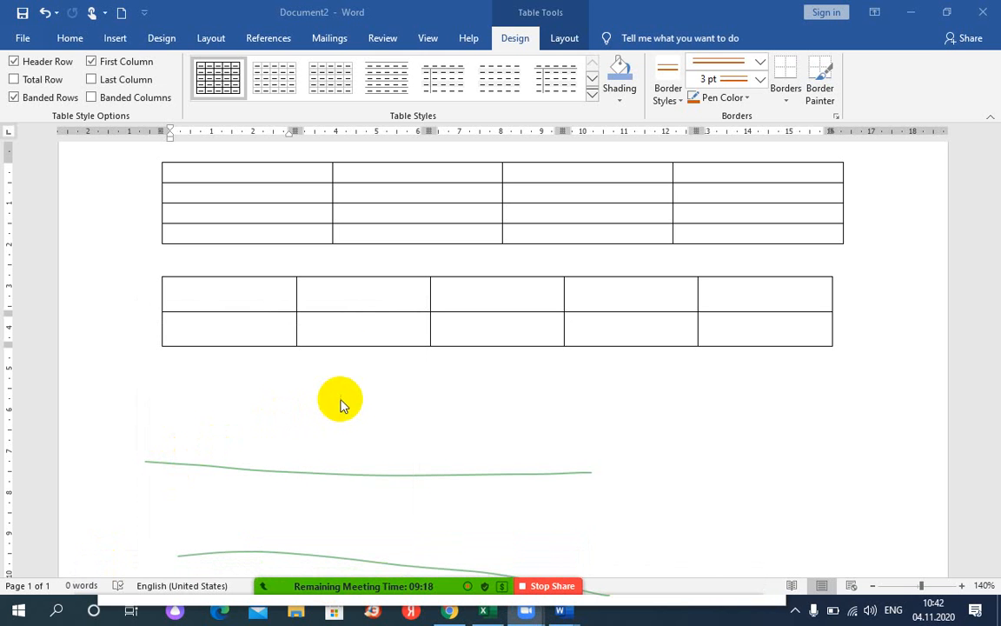
- Insert a nested table of 6 columns and 6 rows with automatic fixed column width in the first cell of the five-column table
{"action": "left_click", "coordinate": [117, 39]}
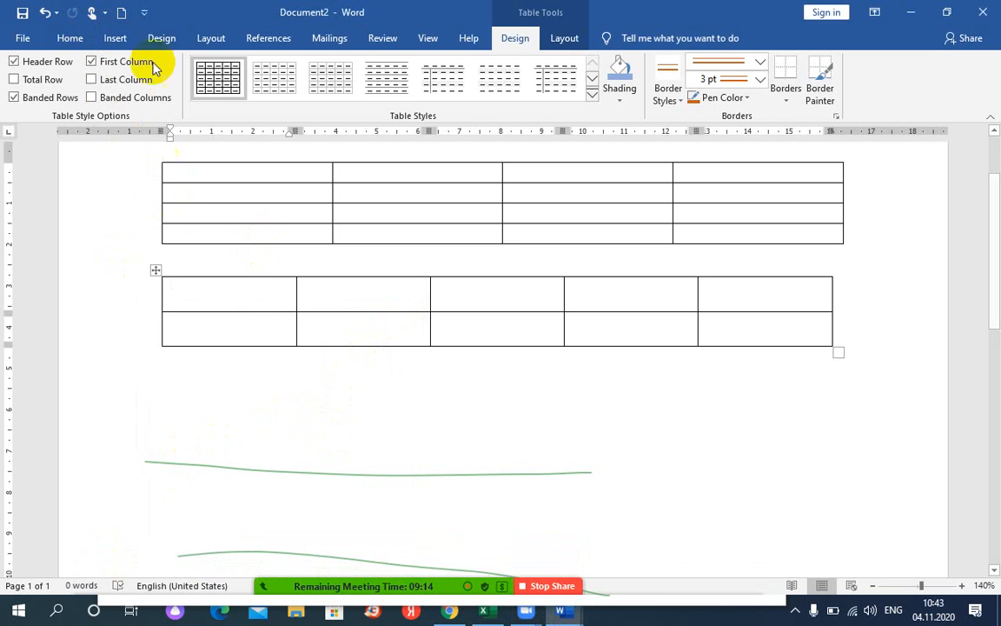
{"action": "left_click", "coordinate": [112, 38]}
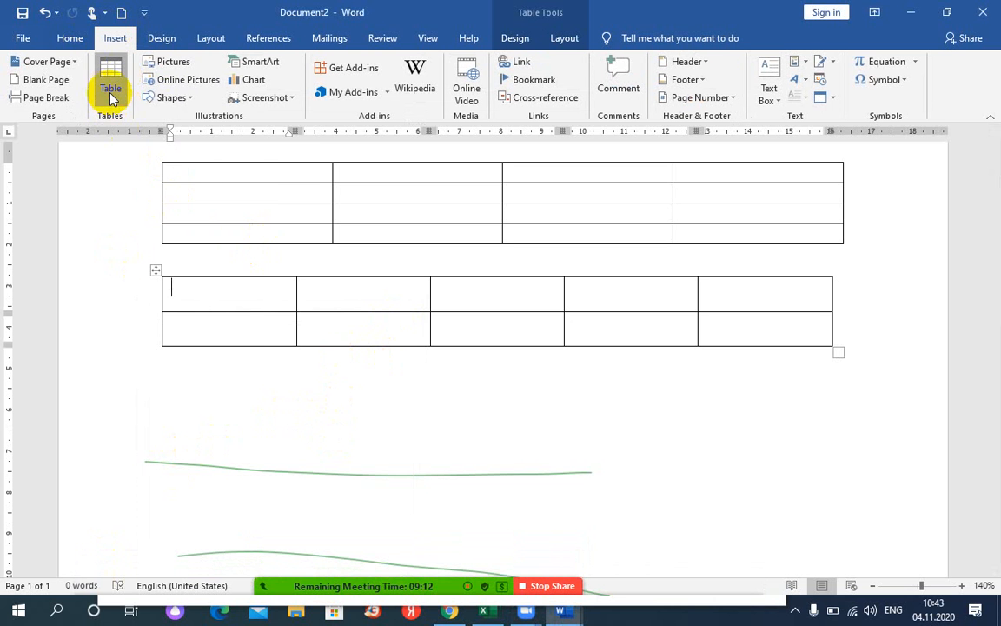
{"action": "left_click", "coordinate": [103, 84]}
{"action": "left_click", "coordinate": [109, 258]}
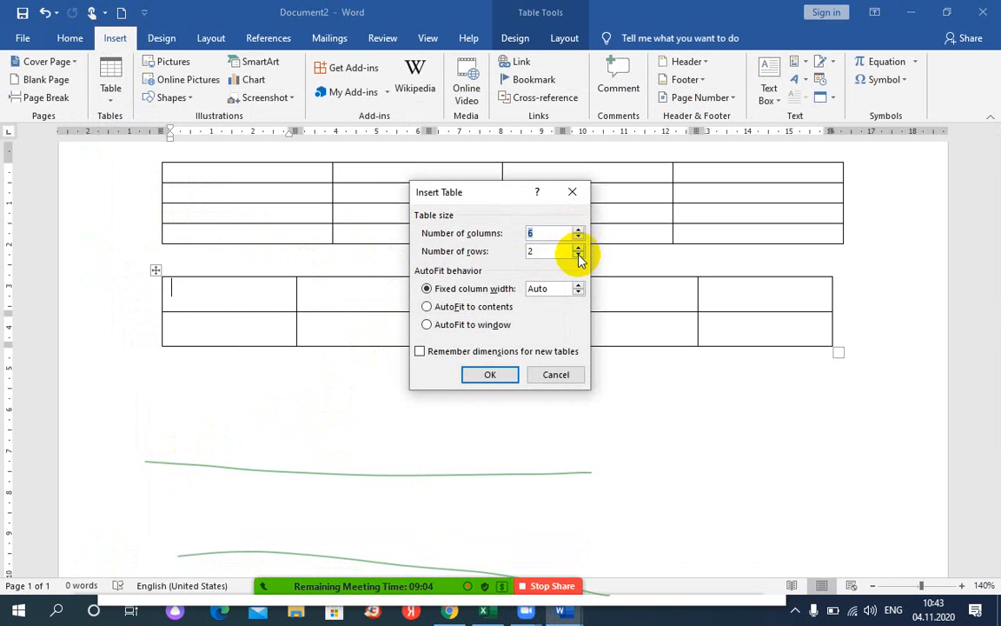
{"action": "left_click", "coordinate": [497, 251]}
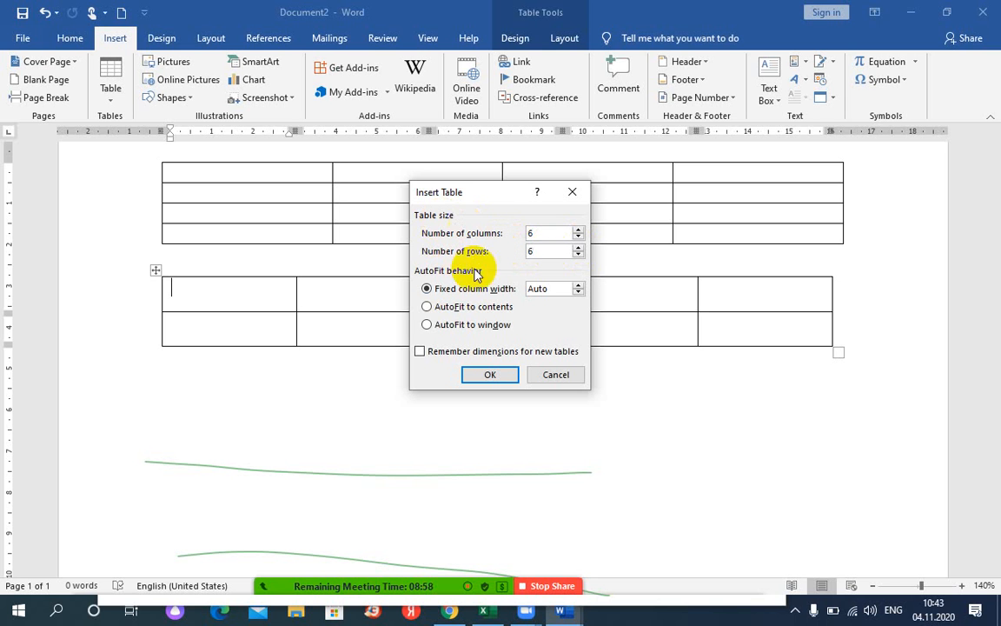
{"action": "left_click", "coordinate": [494, 377]}
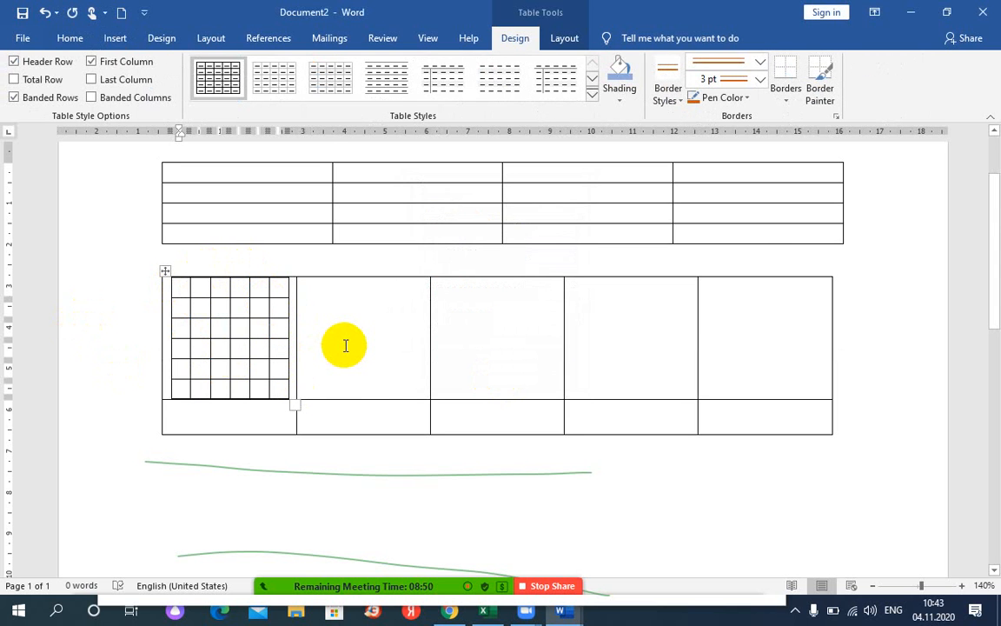
- Check the nested table inside the five-column table's first cell and undo its insertion
{"action": "scroll", "coordinate": [345, 345], "scroll_direction": "down", "scroll_amount": 3}
{"action": "scroll", "coordinate": [345, 342], "scroll_direction": "up", "scroll_amount": 1}
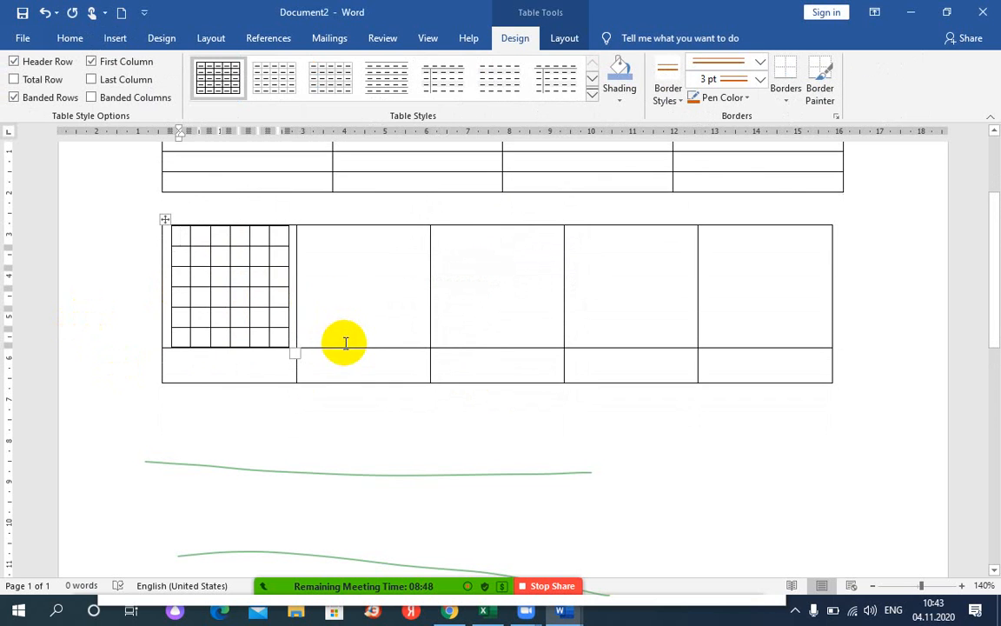
{"action": "left_click", "coordinate": [382, 284]}
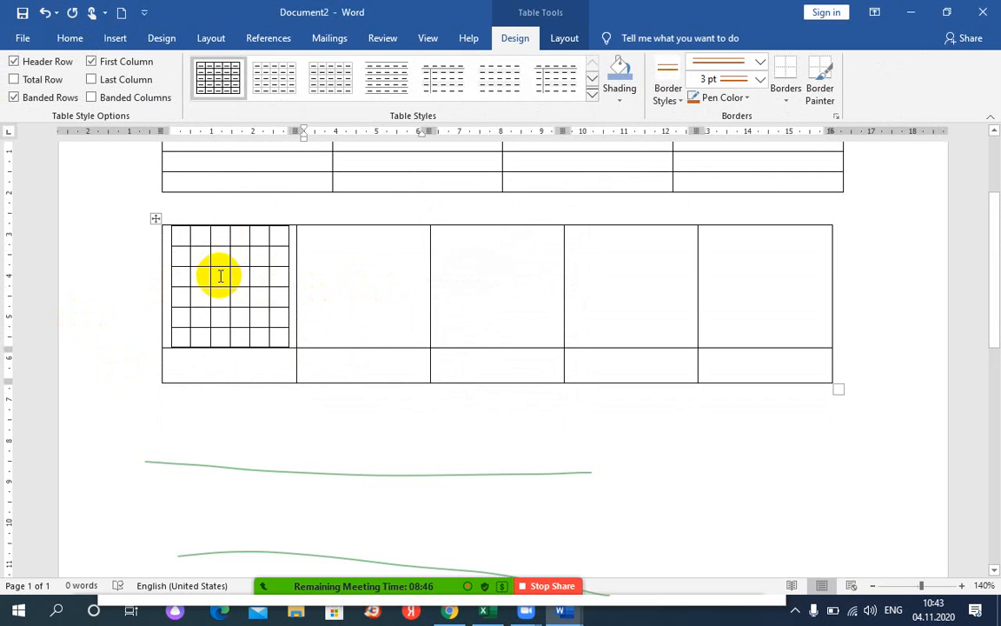
{"action": "left_click", "coordinate": [216, 276]}
{"action": "left_click", "coordinate": [380, 273]}
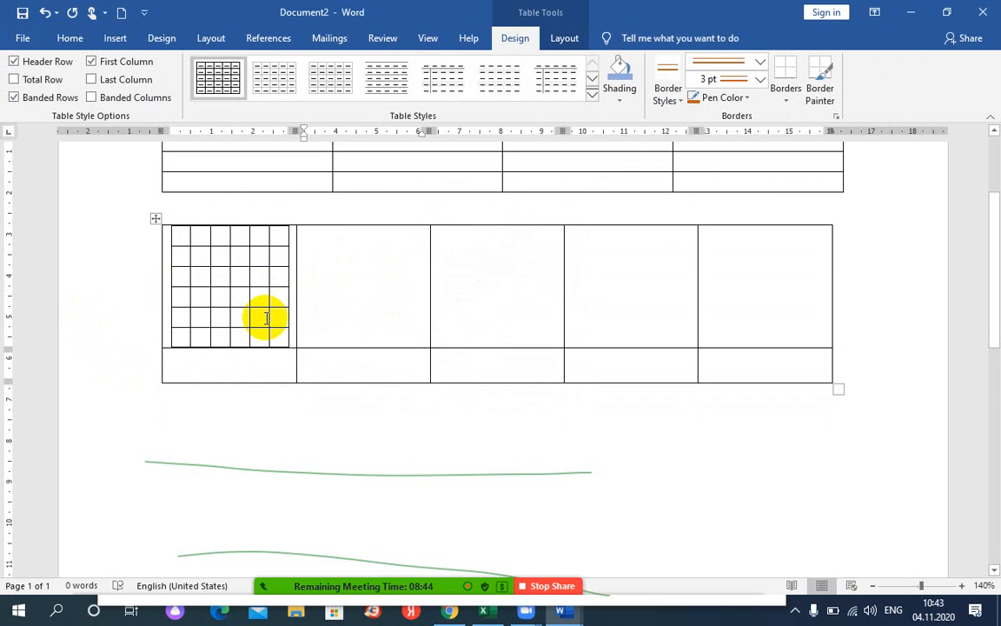
{"action": "key", "text": "ctrl+z"}
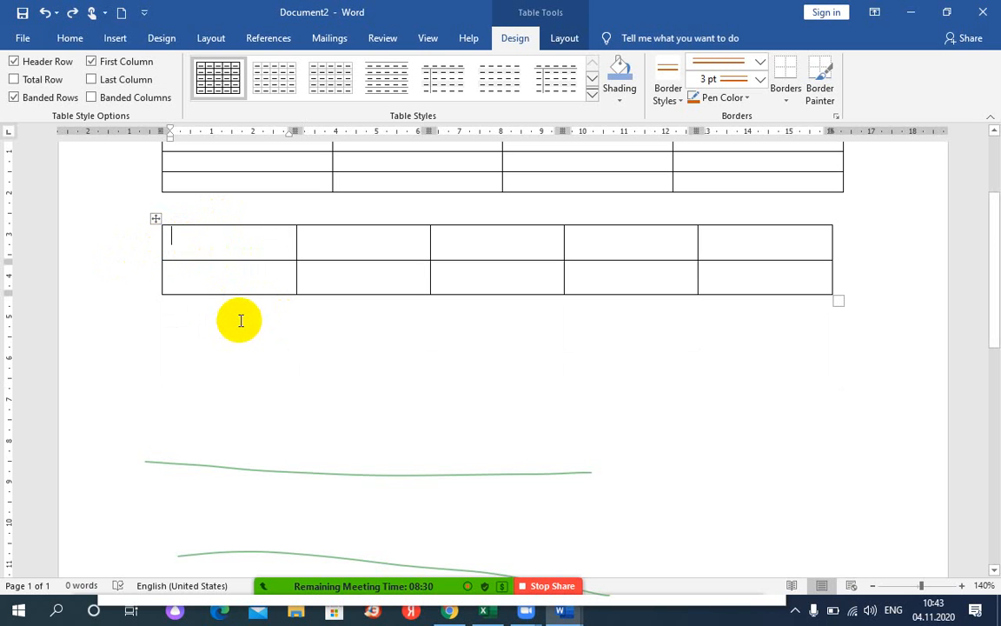
- Insert a table of 6 columns and 6 rows below the five-column table and stretch it slightly taller freehand
{"action": "left_click", "coordinate": [187, 332]}
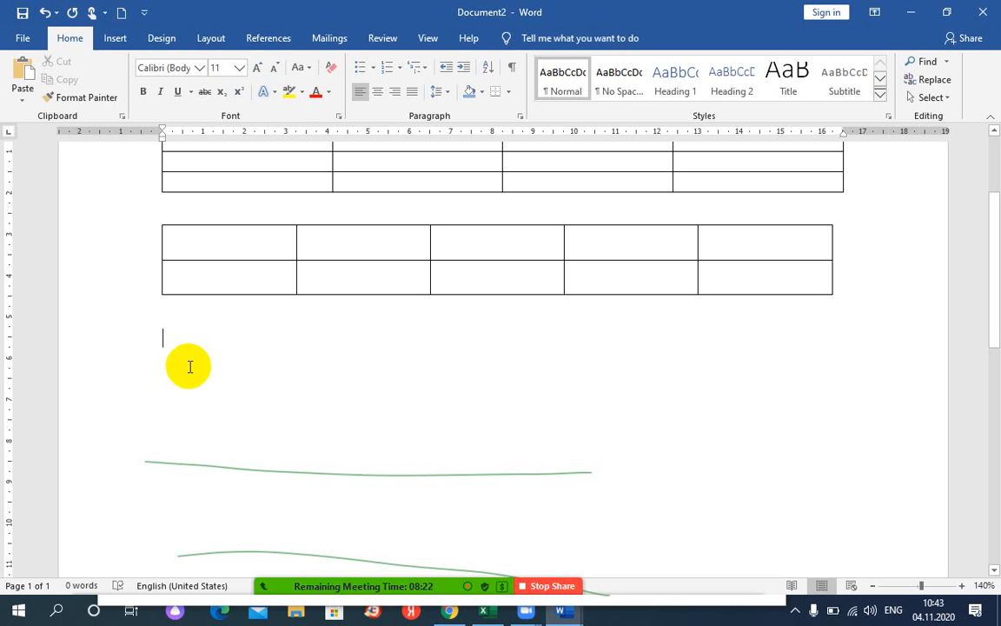
{"action": "left_click", "coordinate": [113, 37]}
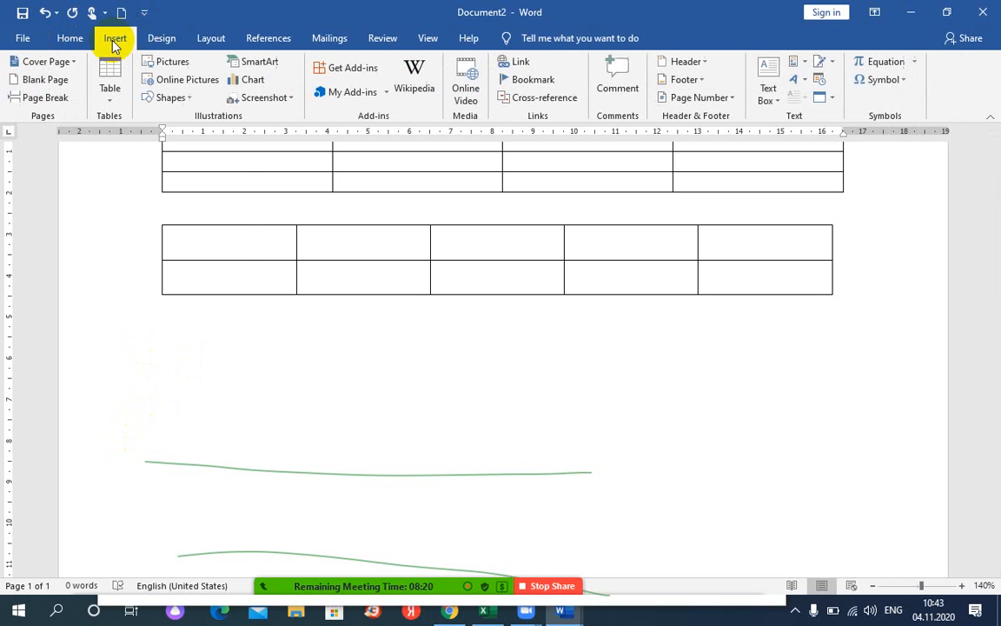
{"action": "left_click", "coordinate": [113, 94]}
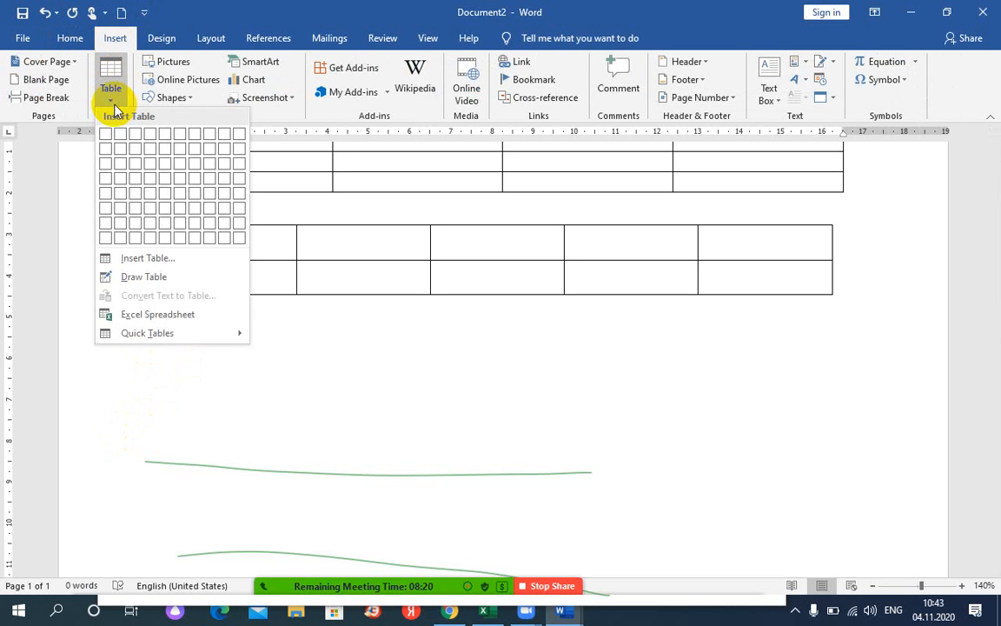
{"action": "left_click", "coordinate": [131, 257]}
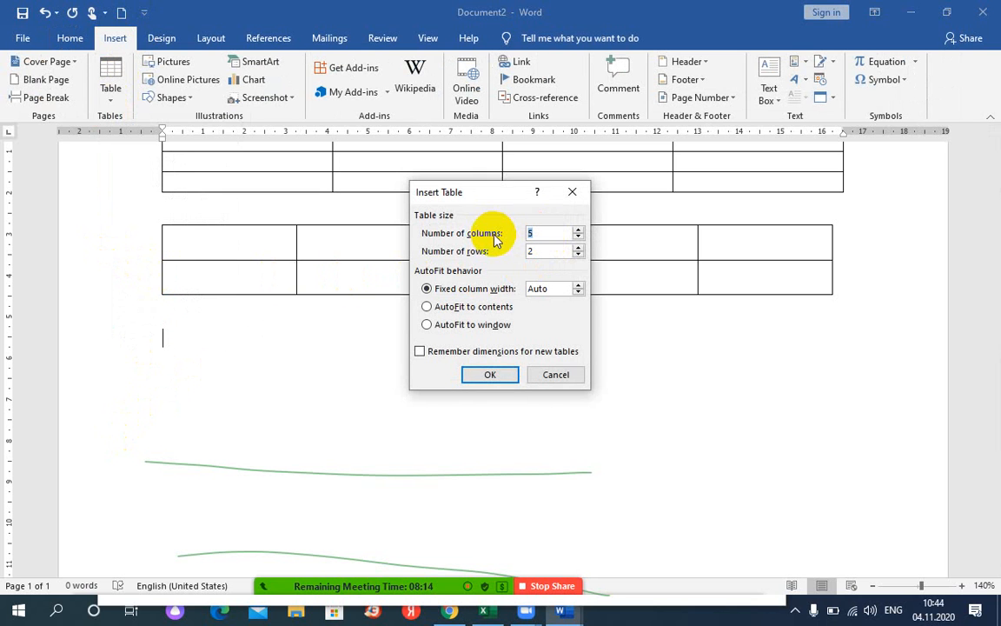
{"action": "type", "text": "6"}
{"action": "key", "text": "Tab"}
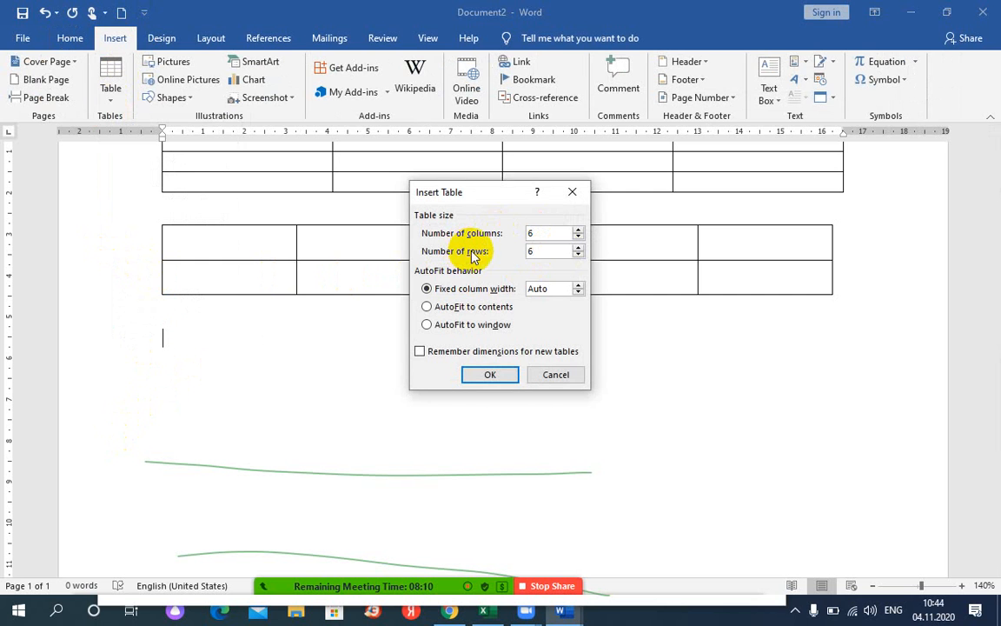
{"action": "left_click", "coordinate": [480, 375]}
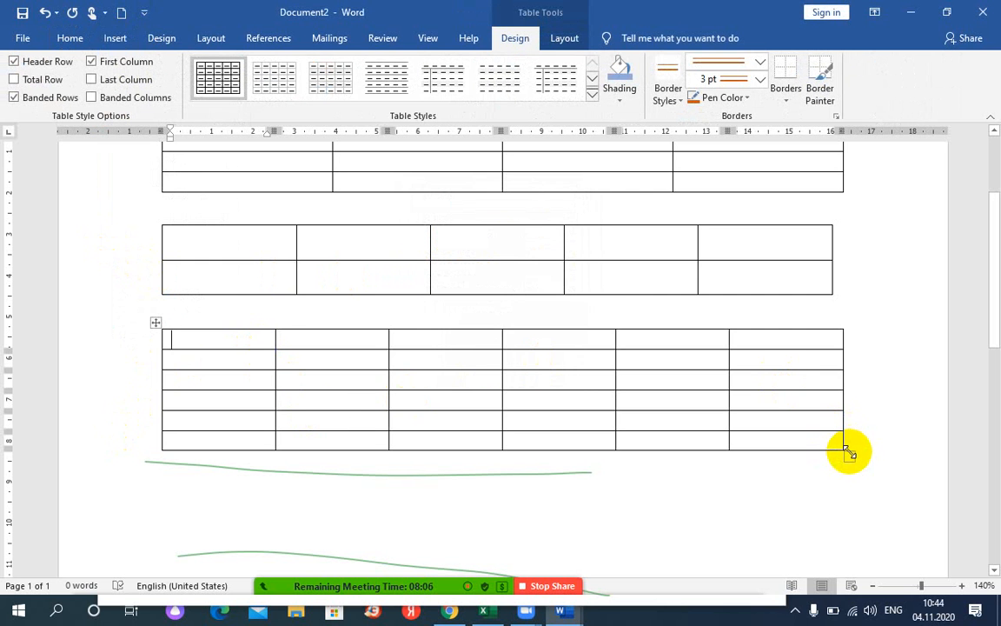
{"action": "left_click_drag", "start_coordinate": [849, 454], "coordinate": [843, 484]}
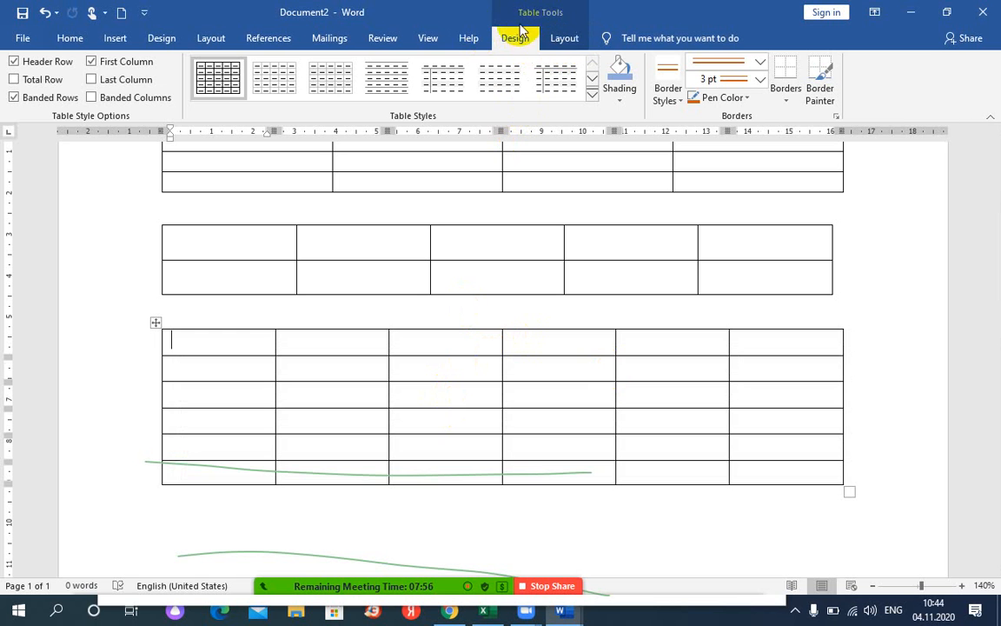
- Examine the table design and layout tools, comparing what is offered with the insertion point inside and outside the tables
{"action": "left_click", "coordinate": [565, 38]}
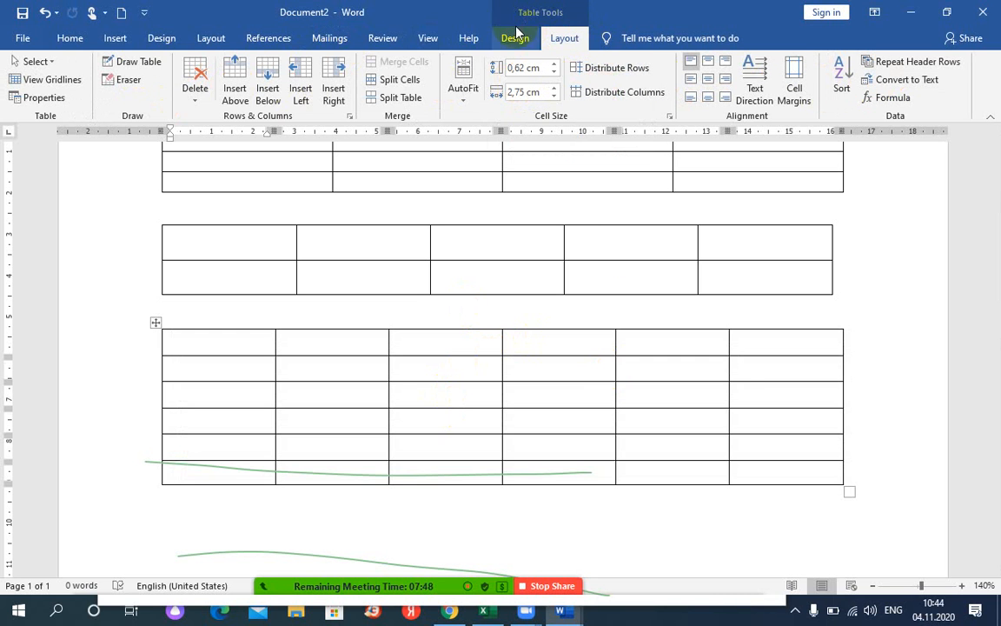
{"action": "scroll", "coordinate": [417, 414], "scroll_direction": "down", "scroll_amount": 1}
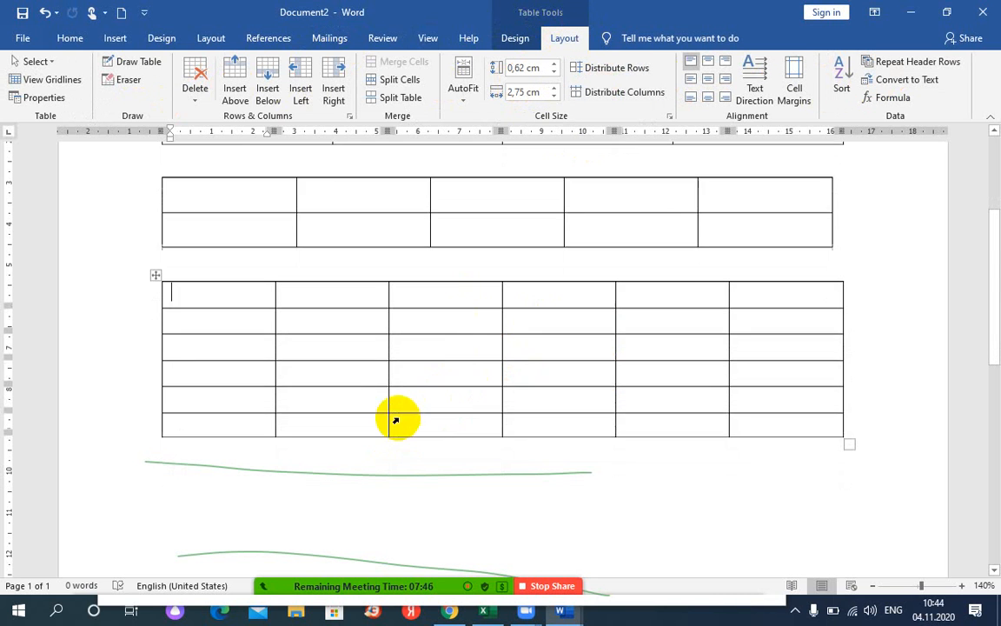
{"action": "left_click", "coordinate": [429, 493]}
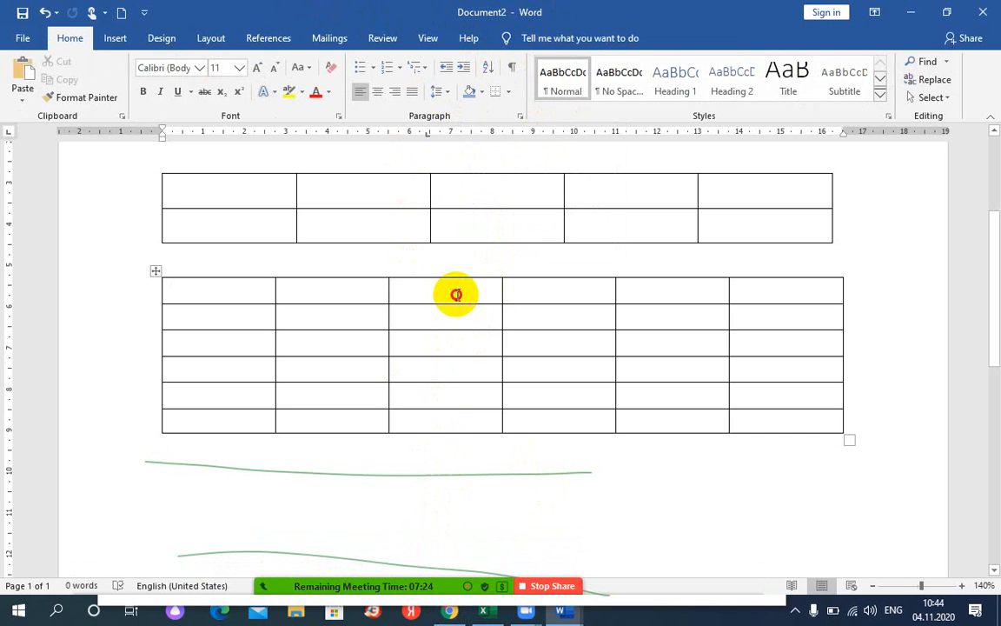
{"action": "left_click", "coordinate": [456, 295]}
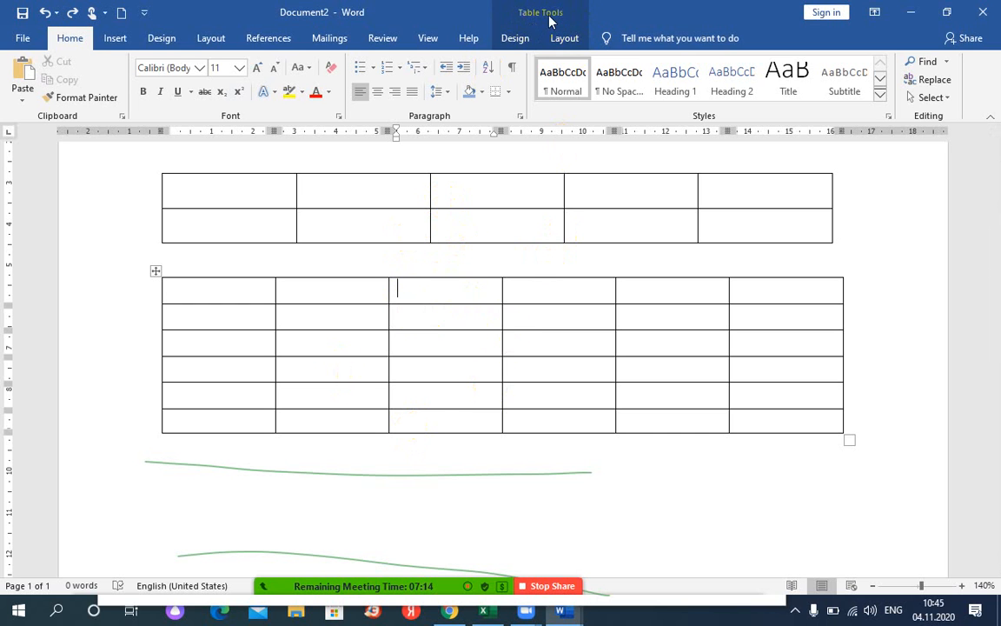
{"action": "left_click", "coordinate": [621, 508]}
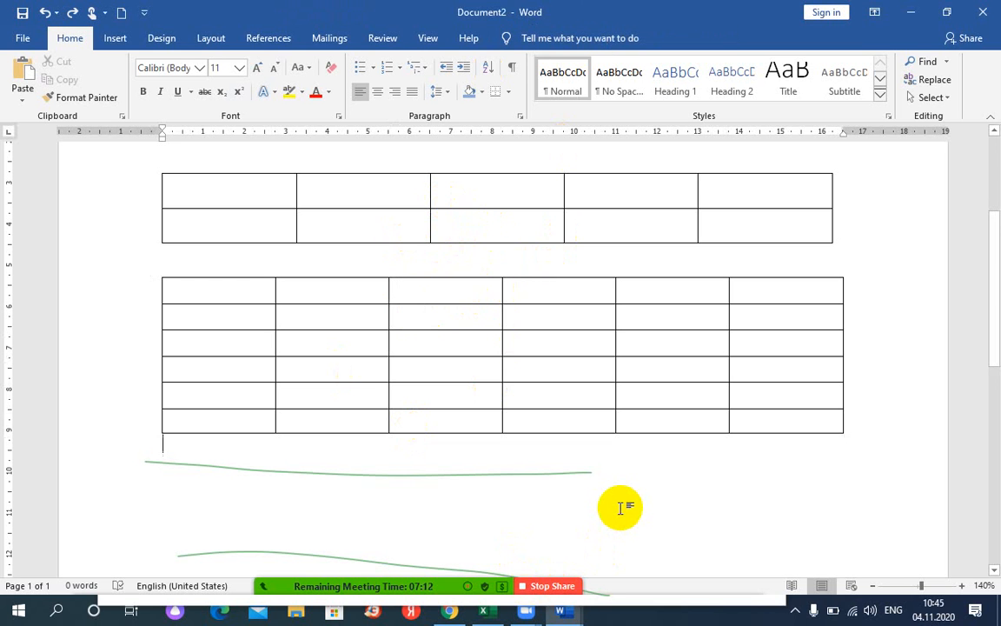
{"action": "left_click", "coordinate": [476, 287]}
{"action": "scroll", "coordinate": [487, 339], "scroll_direction": "up", "scroll_amount": 2}
{"action": "scroll", "coordinate": [490, 346], "scroll_direction": "up", "scroll_amount": 2}
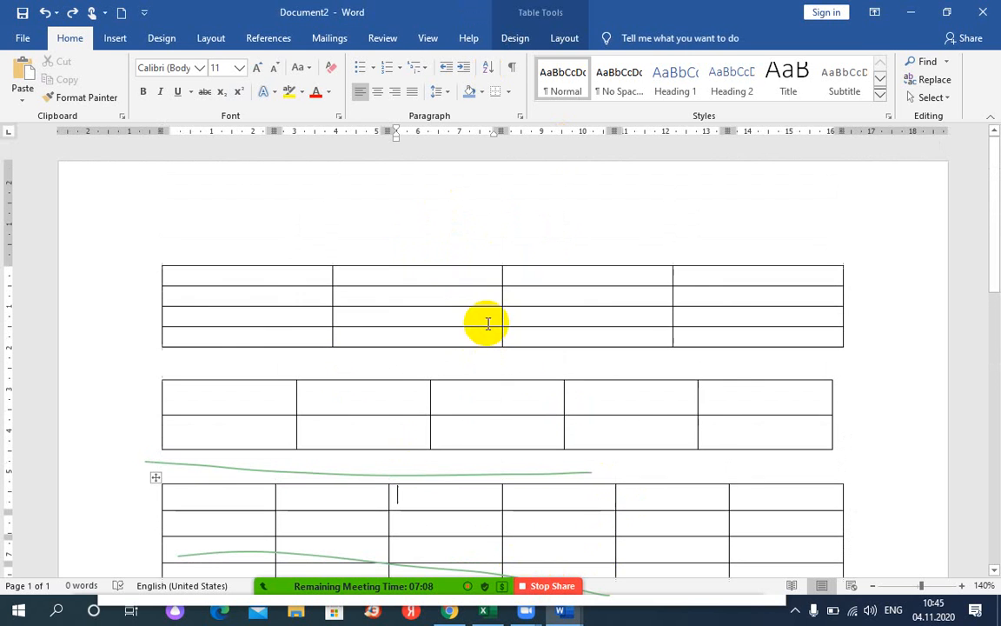
{"action": "left_click", "coordinate": [477, 276]}
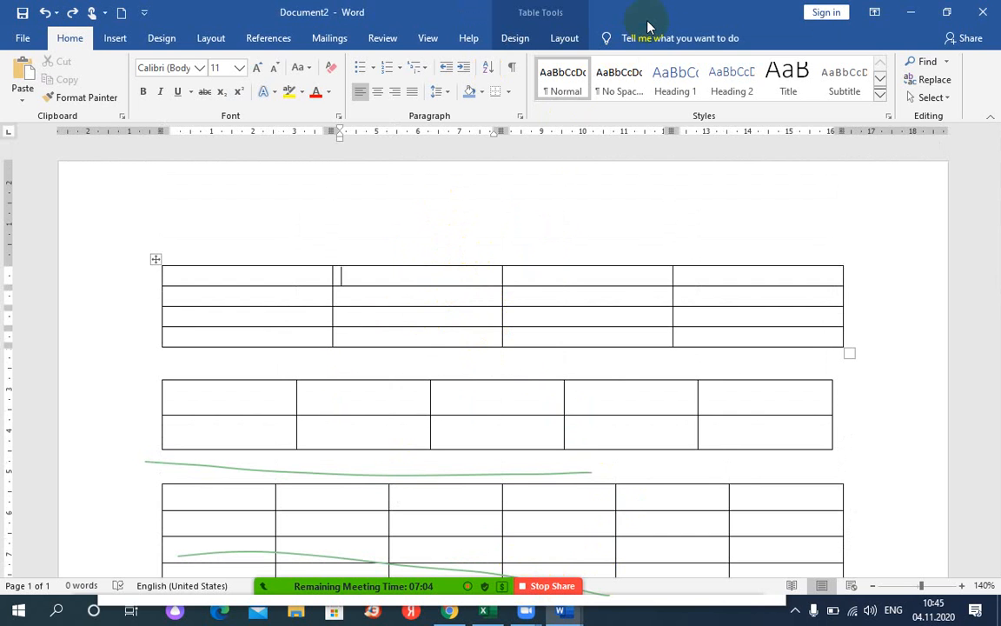
{"action": "left_click", "coordinate": [525, 44]}
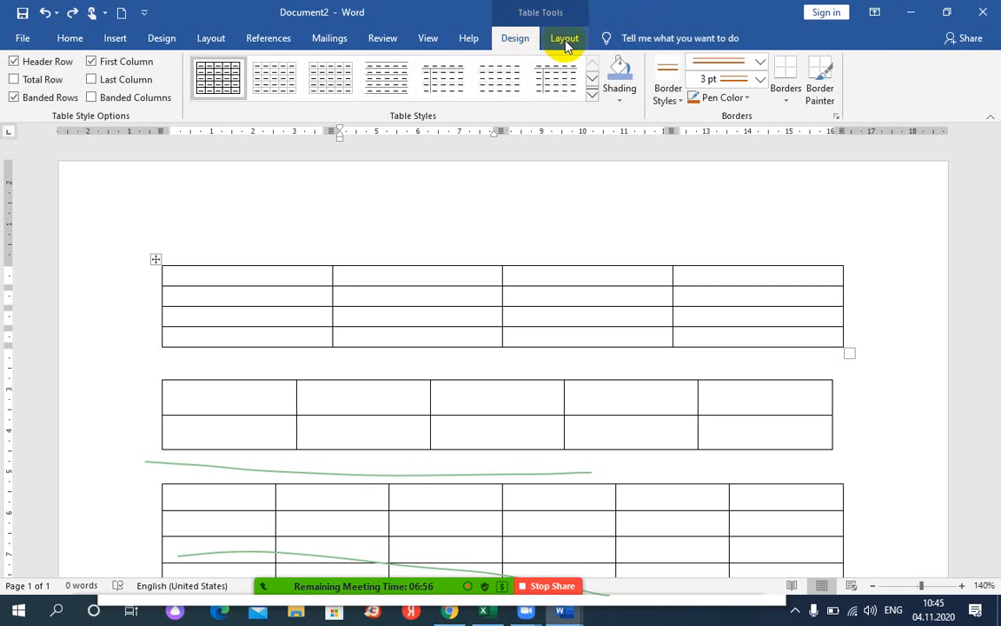
{"action": "left_click", "coordinate": [564, 40]}
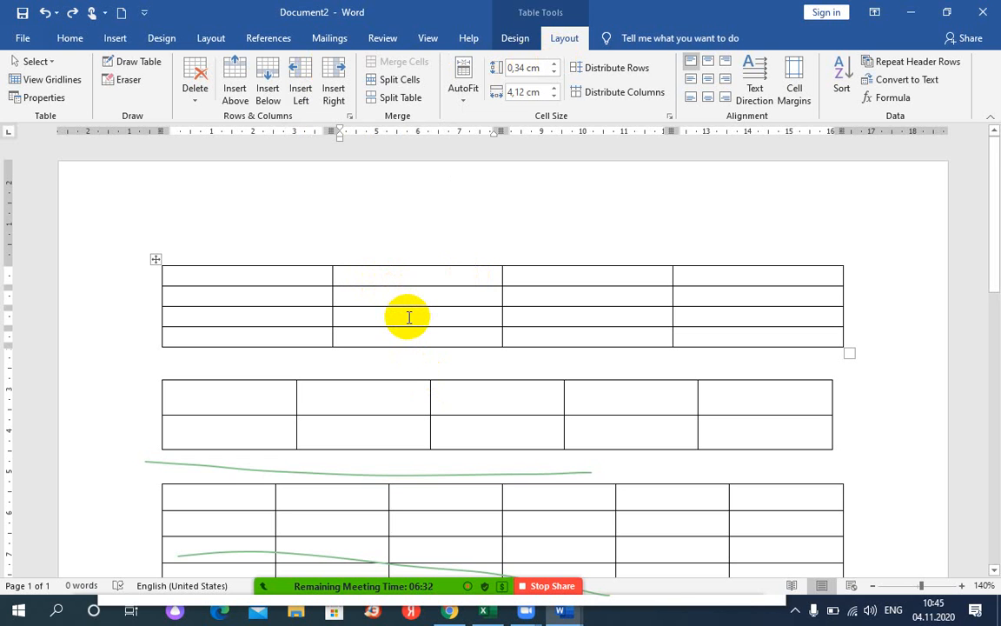
{"action": "scroll", "coordinate": [409, 317], "scroll_direction": "down", "scroll_amount": 3}
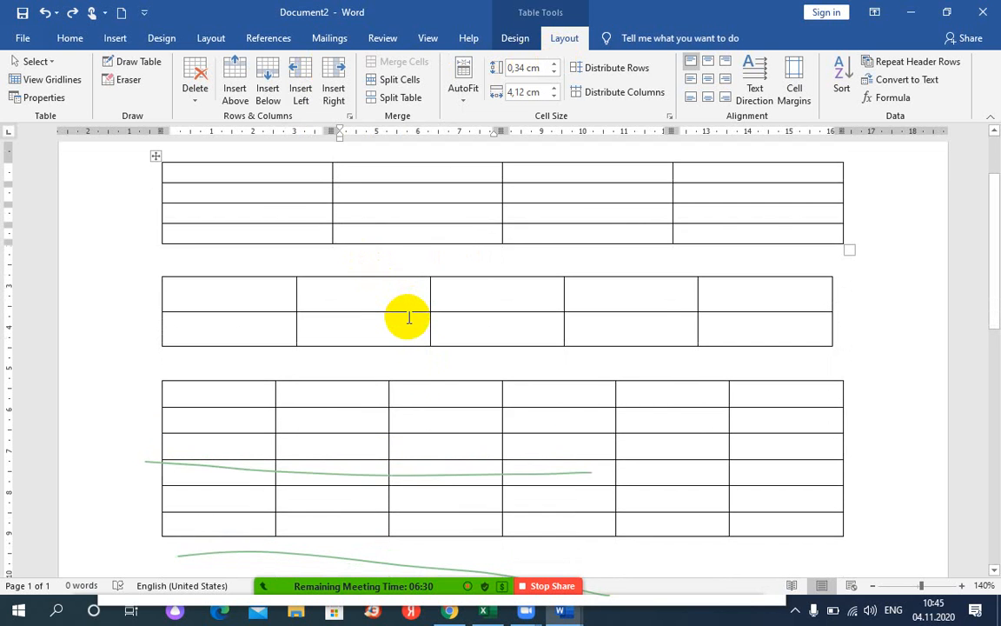
{"action": "scroll", "coordinate": [409, 319], "scroll_direction": "up", "scroll_amount": 3}
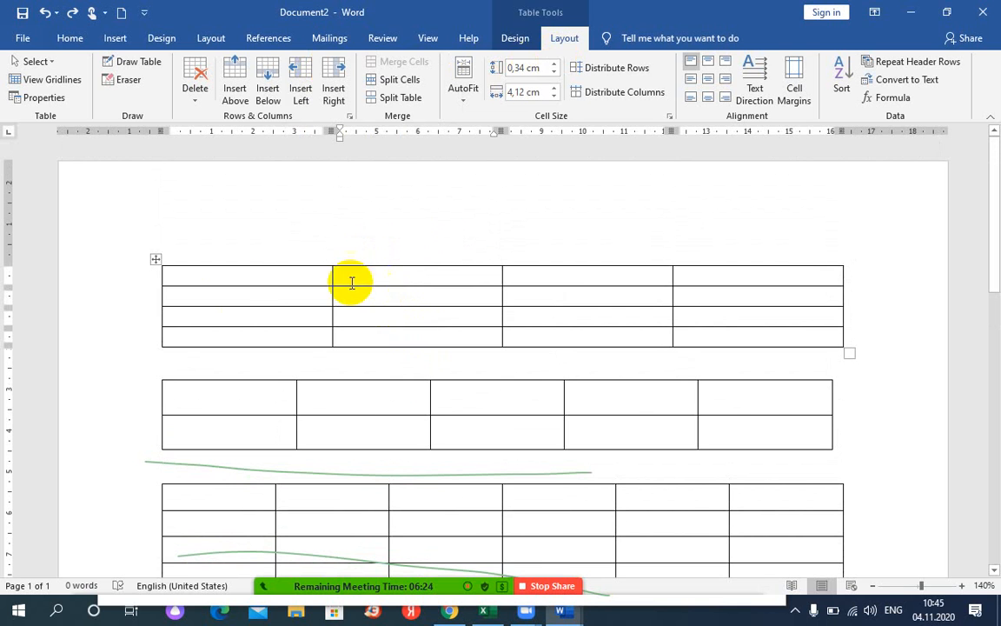
- Delete the entire four-column table at the start of the document
{"action": "left_click_drag", "start_coordinate": [205, 276], "coordinate": [750, 317]}
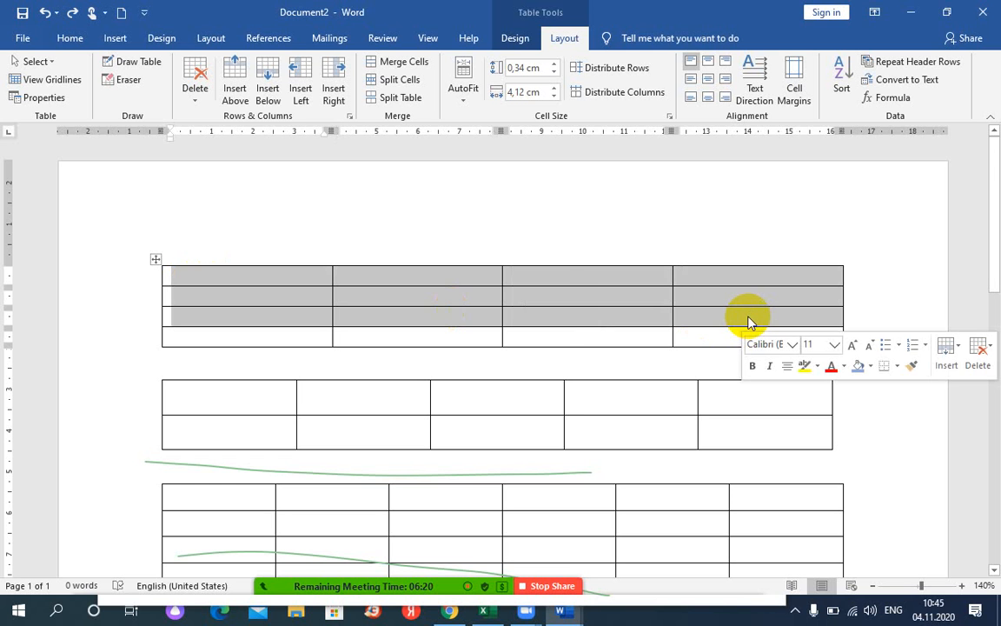
{"action": "key", "text": "BackSpace"}
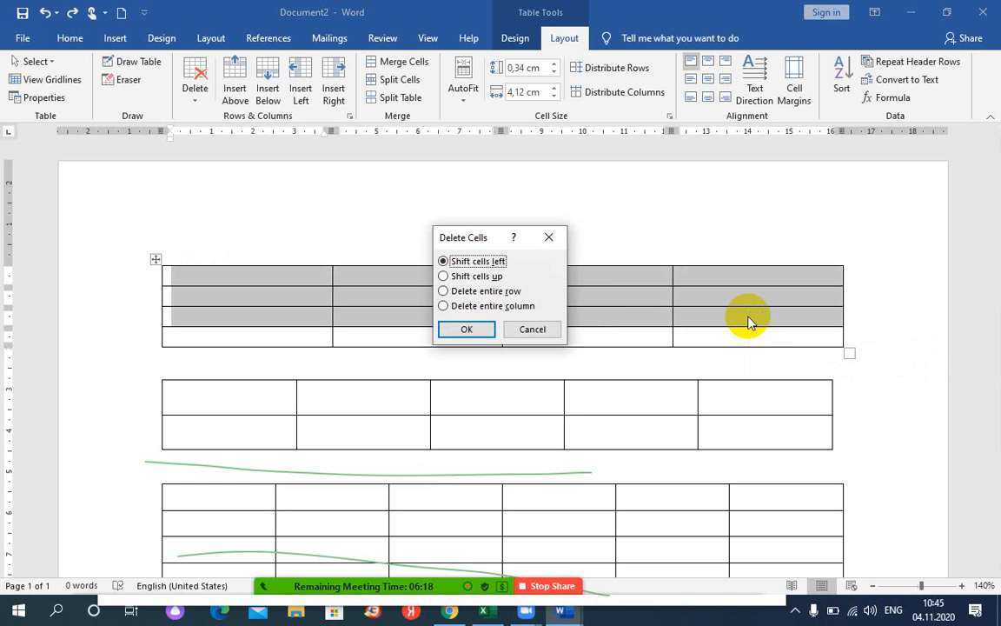
{"action": "left_click", "coordinate": [534, 330]}
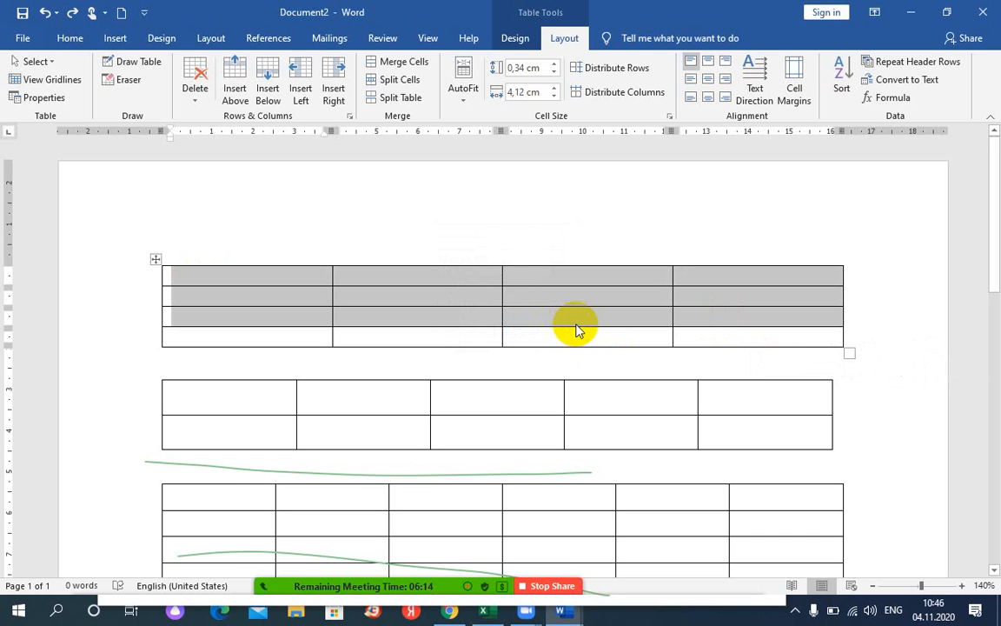
{"action": "right_click", "coordinate": [469, 288]}
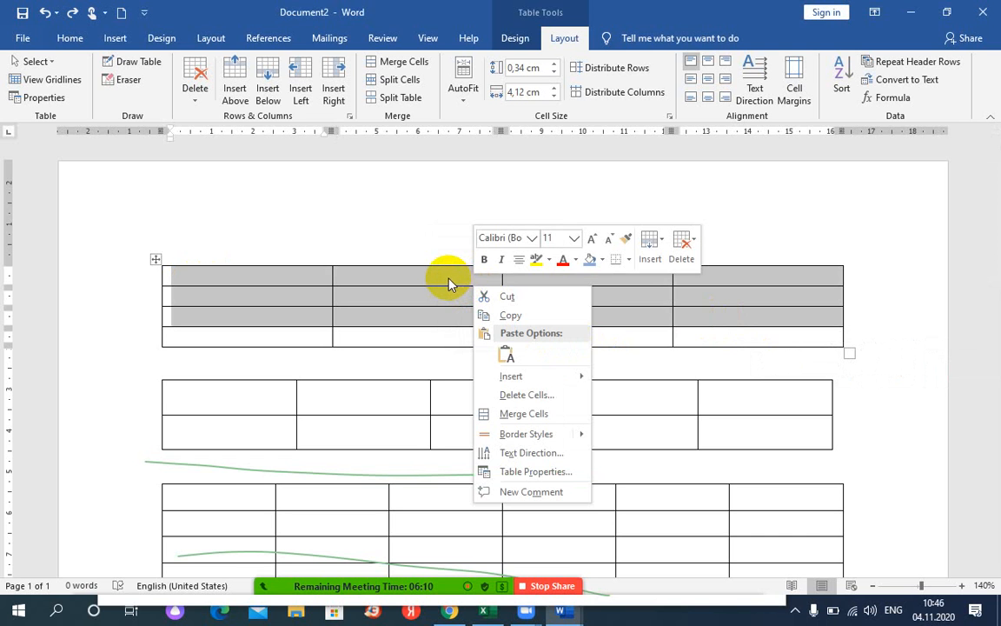
{"action": "right_click", "coordinate": [448, 285]}
{"action": "right_click", "coordinate": [450, 284]}
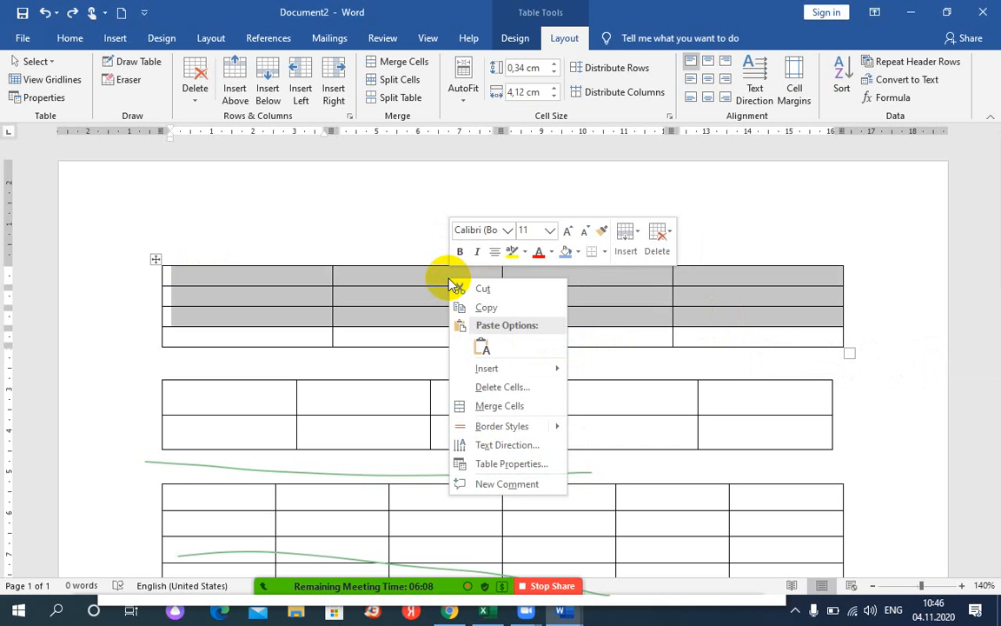
{"action": "left_click", "coordinate": [670, 230]}
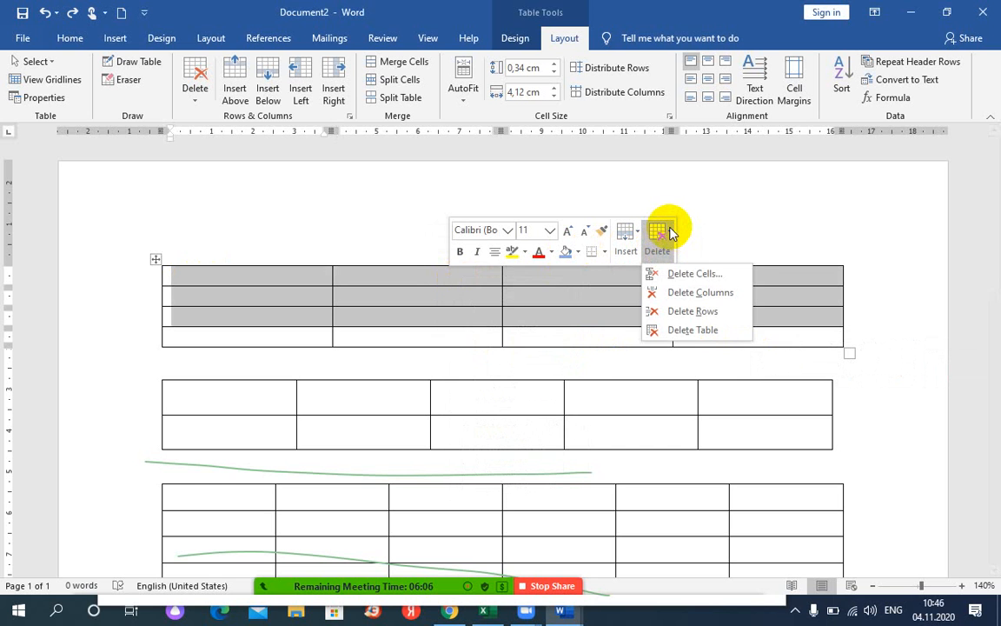
{"action": "left_click", "coordinate": [673, 332]}
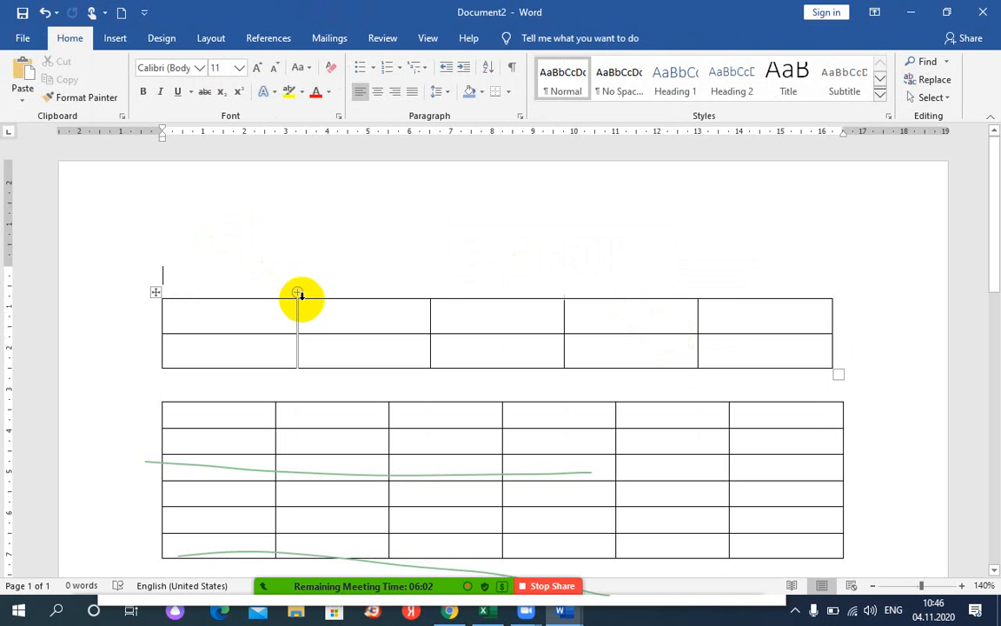
{"action": "scroll", "coordinate": [301, 297], "scroll_direction": "down", "scroll_amount": 3}
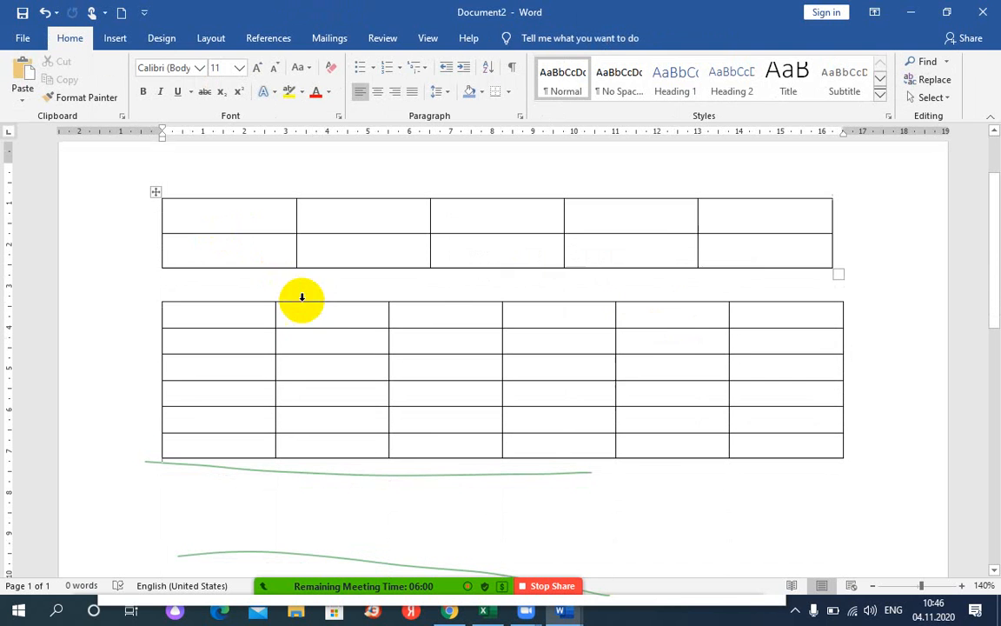
- Delete the first cell of the five-column table's top row, shifting the remaining cells left
{"action": "left_click", "coordinate": [265, 213]}
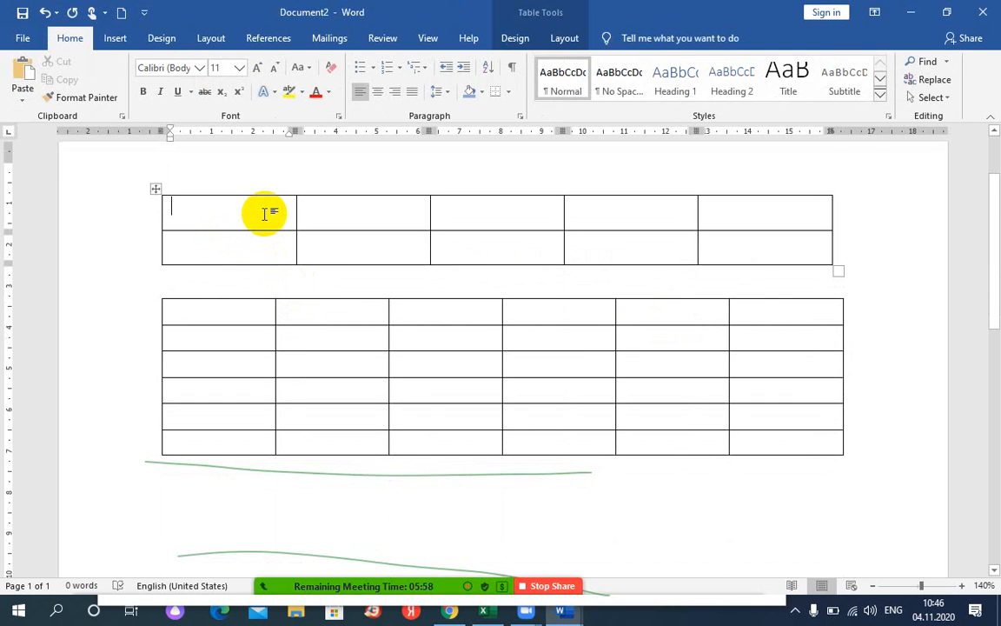
{"action": "left_click", "coordinate": [567, 38]}
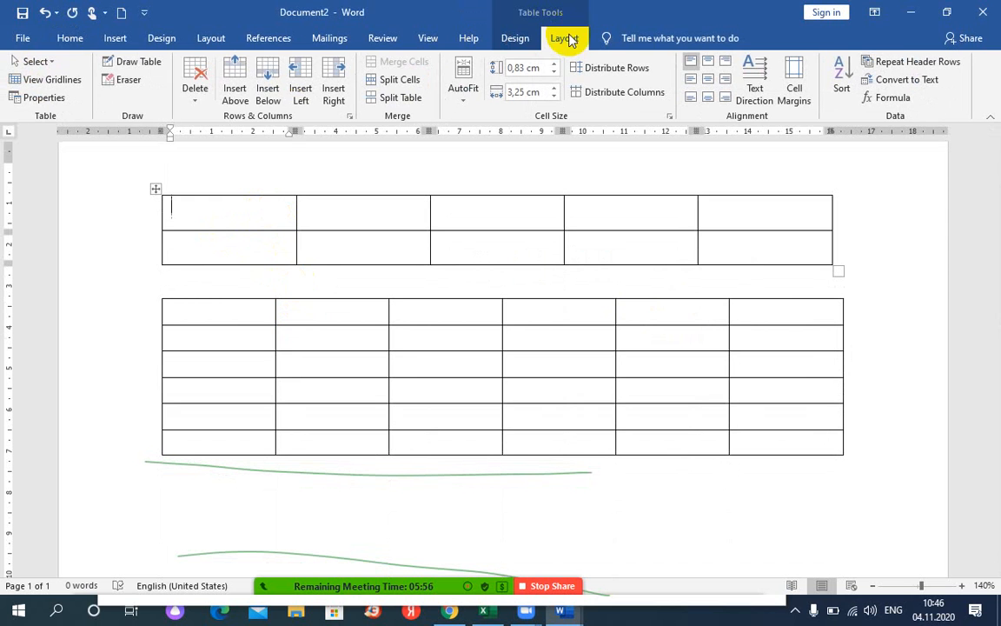
{"action": "left_click", "coordinate": [201, 103]}
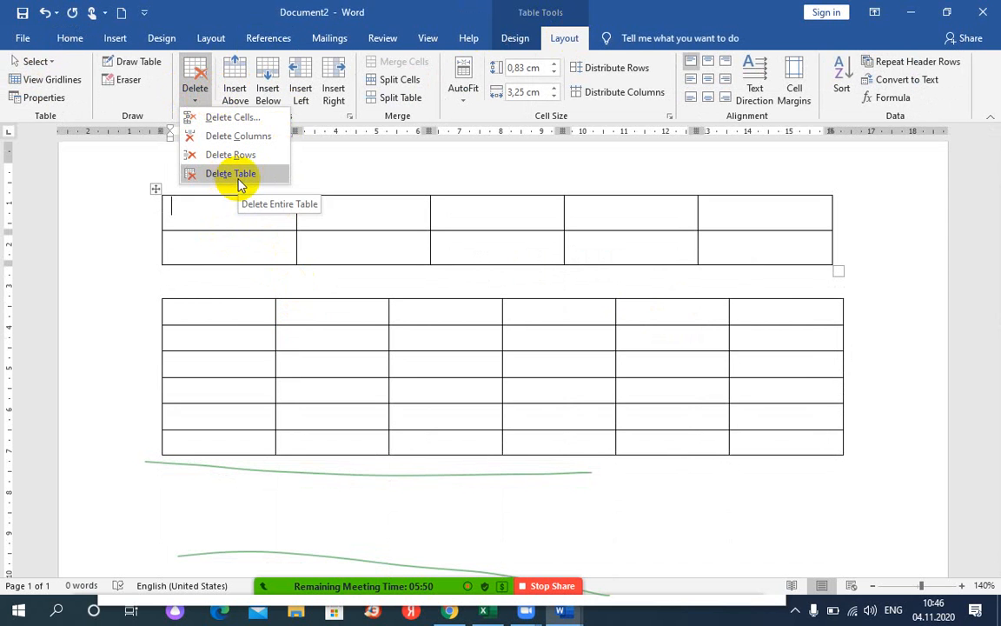
{"action": "left_click", "coordinate": [243, 120]}
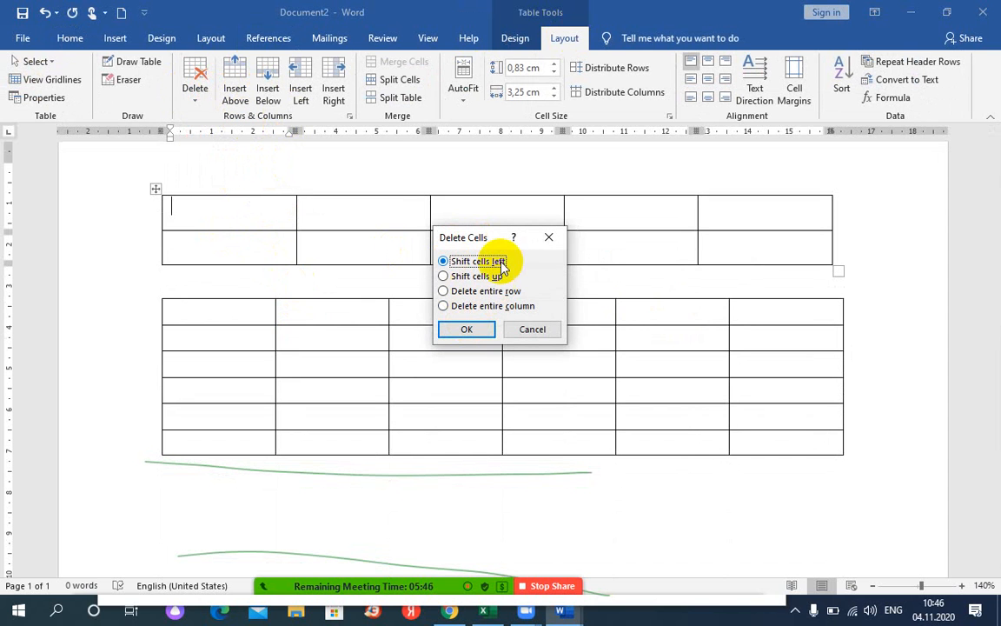
{"action": "left_click", "coordinate": [465, 330]}
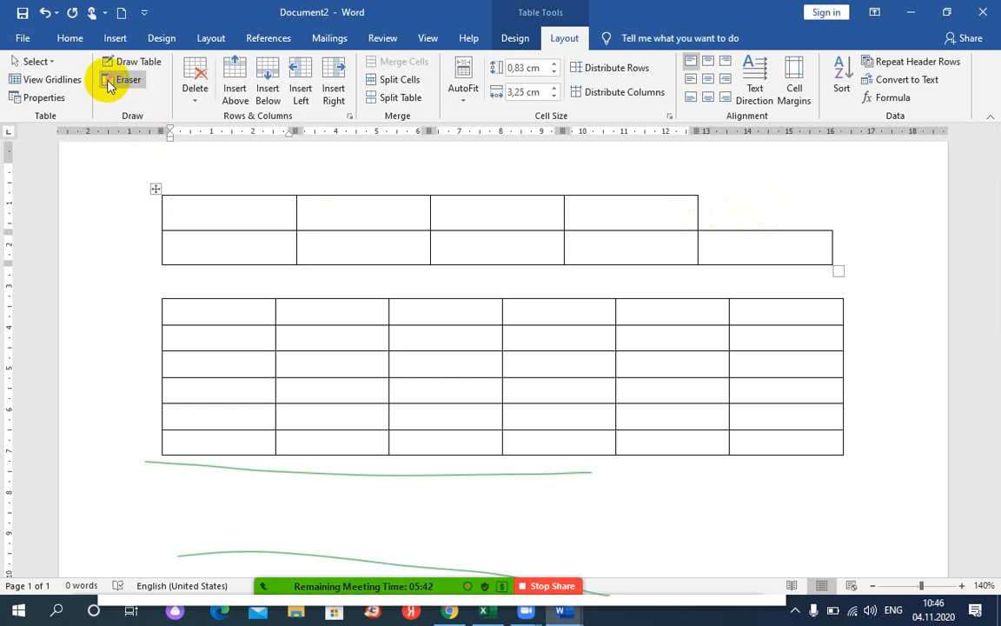
- Delete the first cell of the upper table's top row with the Shift cells up option
{"action": "left_click", "coordinate": [194, 91]}
{"action": "left_click", "coordinate": [215, 119]}
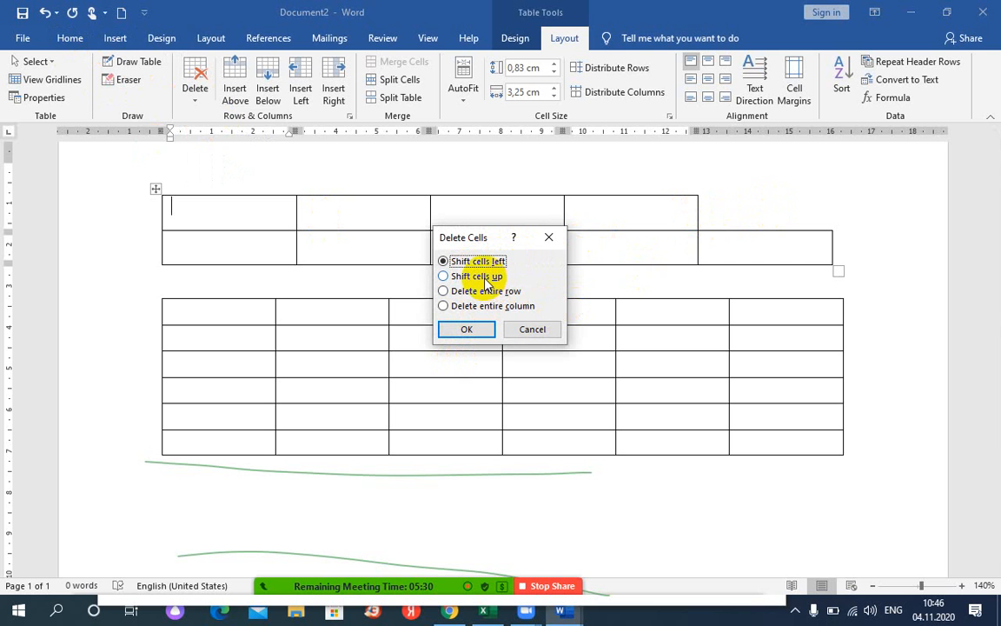
{"action": "left_click", "coordinate": [481, 277]}
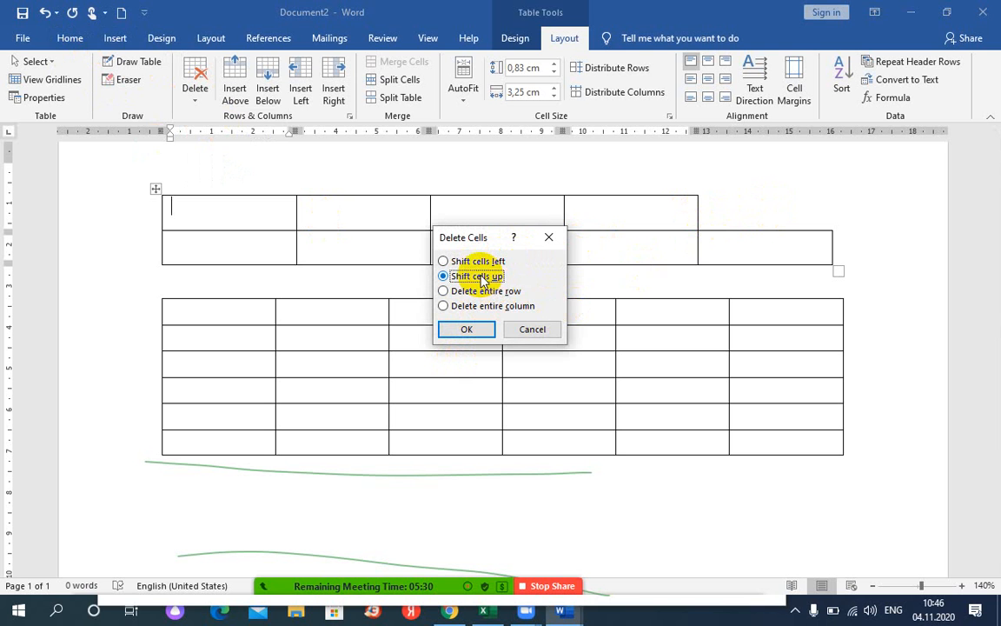
{"action": "left_click", "coordinate": [462, 330]}
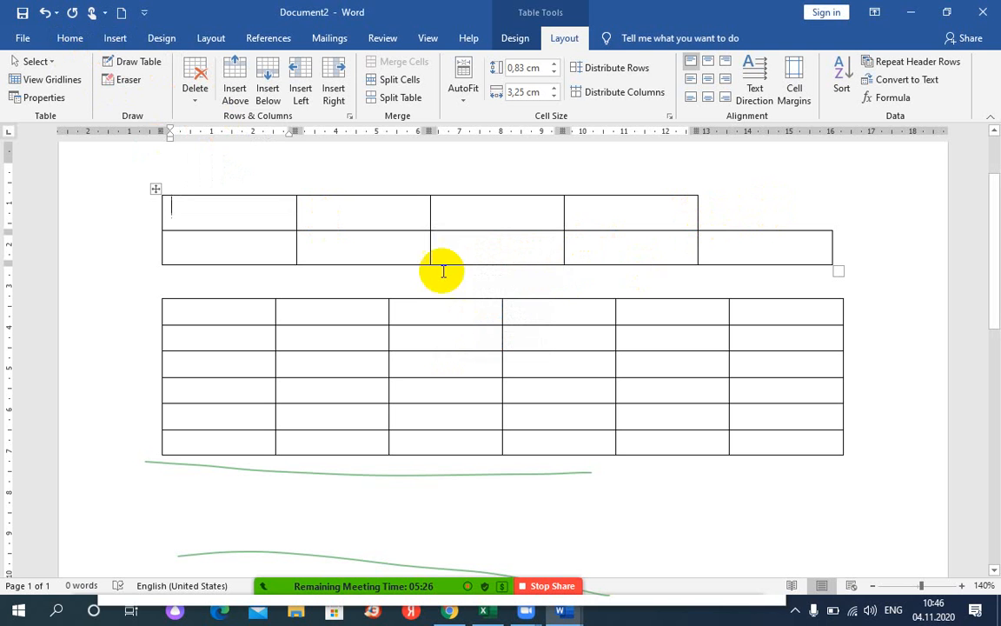
- Delete the upper table's entire first row through the Delete Cells options
{"action": "left_click", "coordinate": [195, 101]}
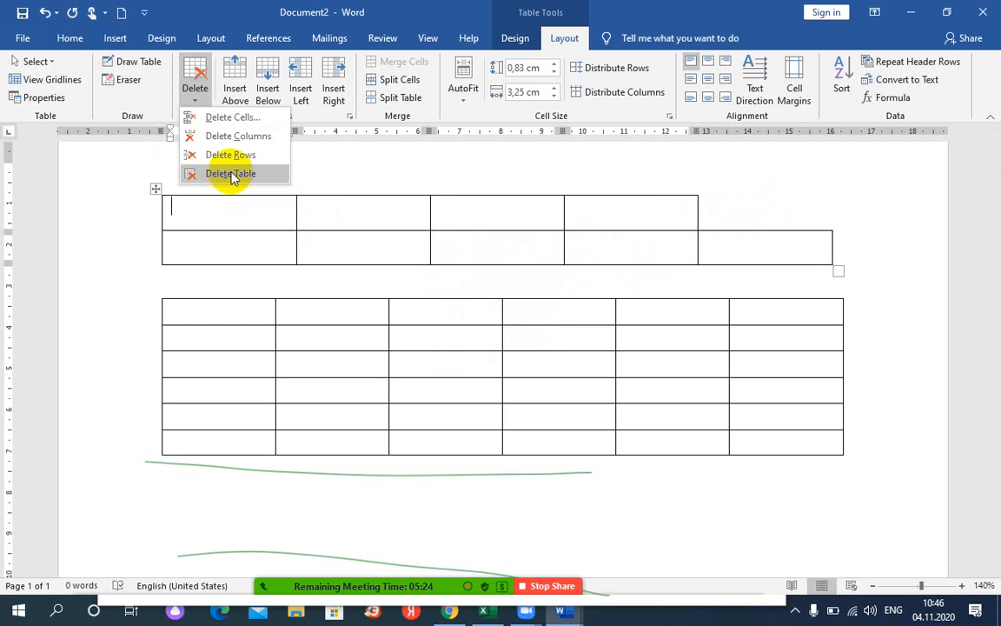
{"action": "left_click", "coordinate": [231, 117]}
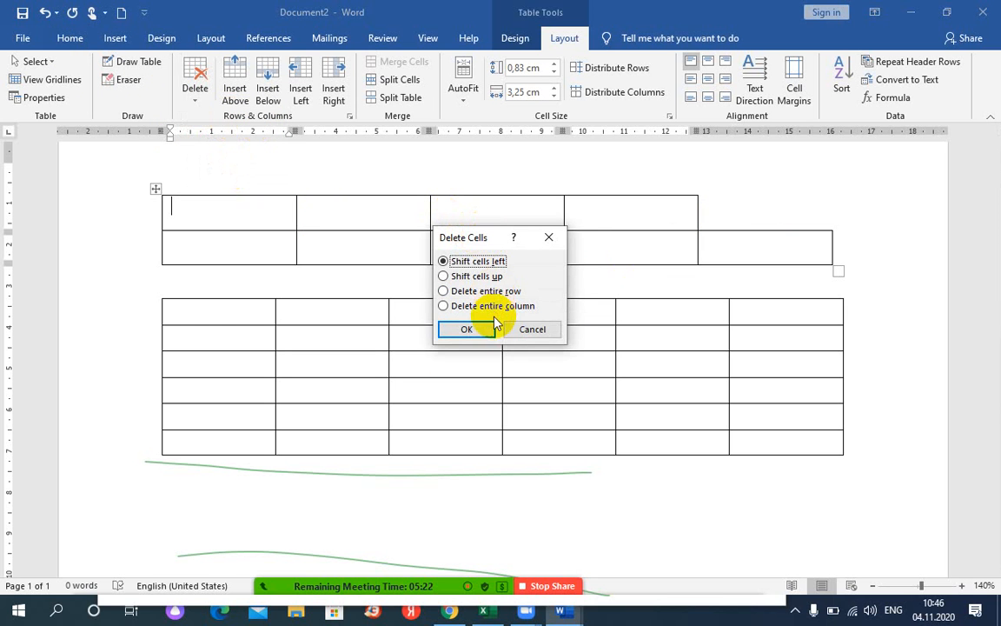
{"action": "left_click", "coordinate": [458, 290]}
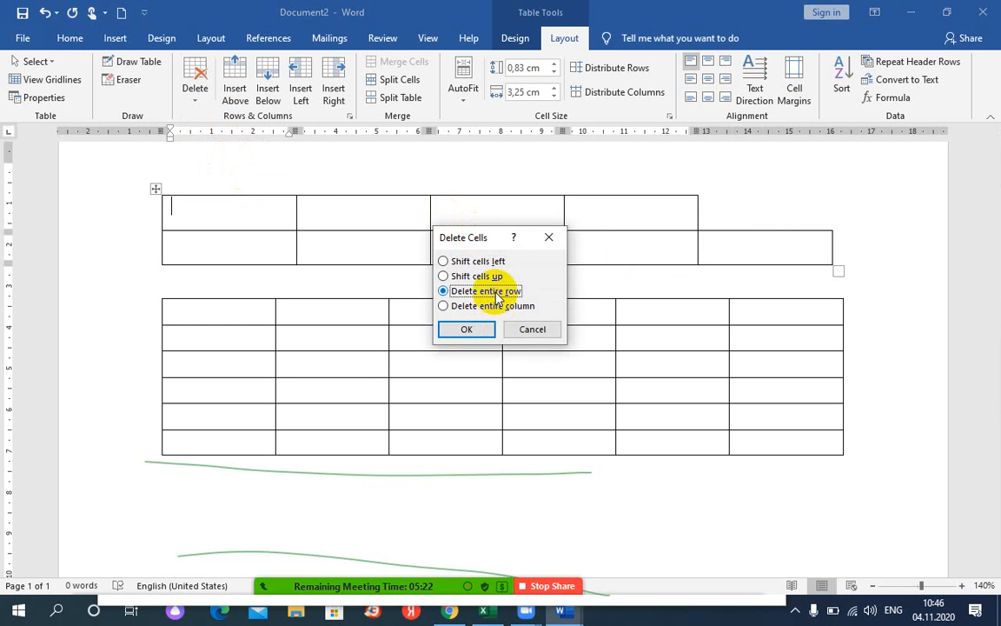
{"action": "left_click", "coordinate": [472, 332]}
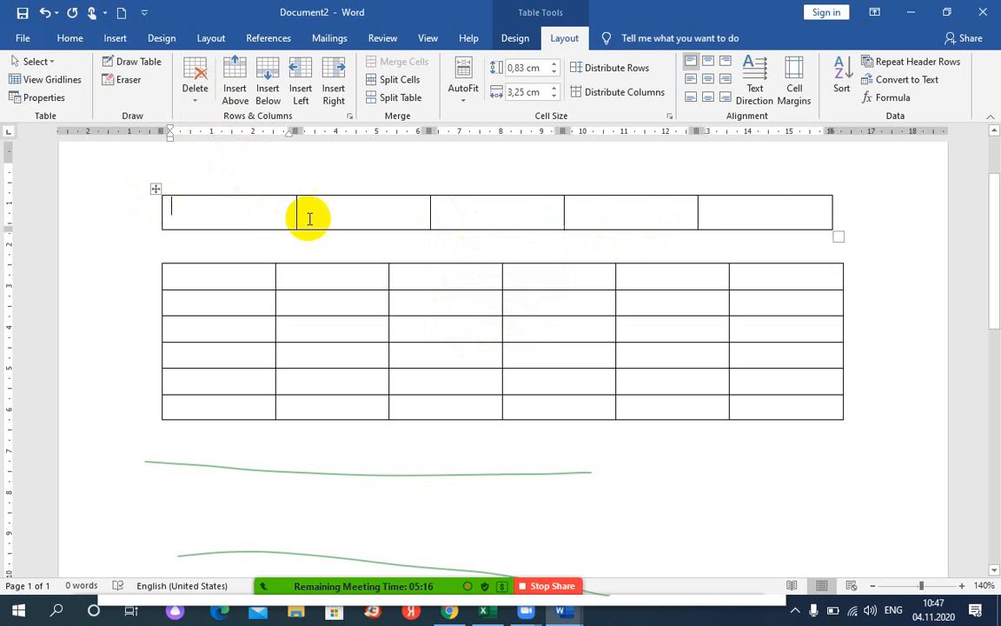
- Delete the entire one-row, five-column table and place the insertion point in the six-column table's first cell
{"action": "left_click", "coordinate": [195, 85]}
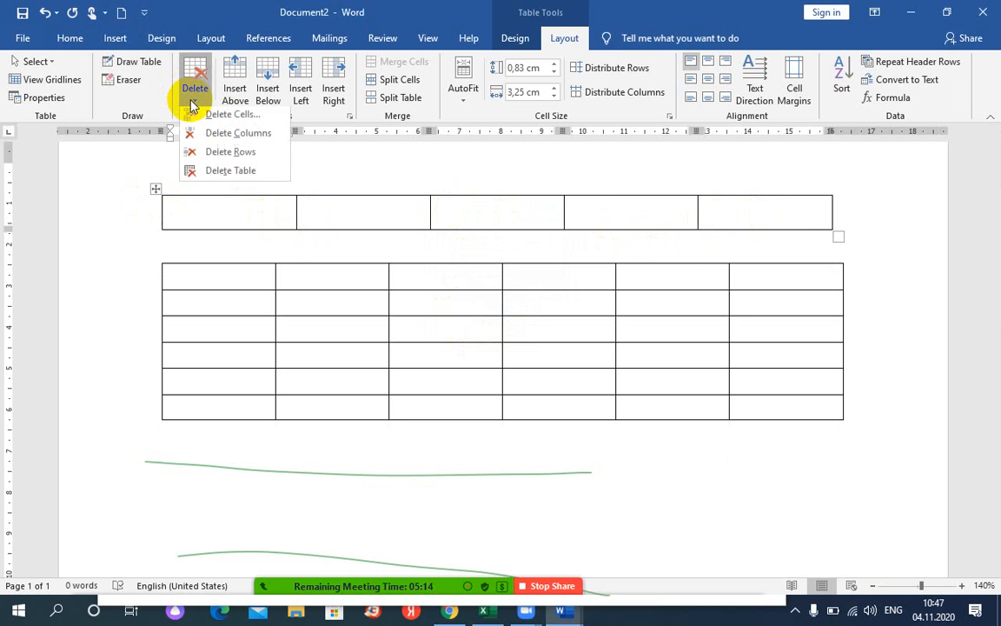
{"action": "left_click", "coordinate": [214, 180]}
{"action": "left_click", "coordinate": [222, 242]}
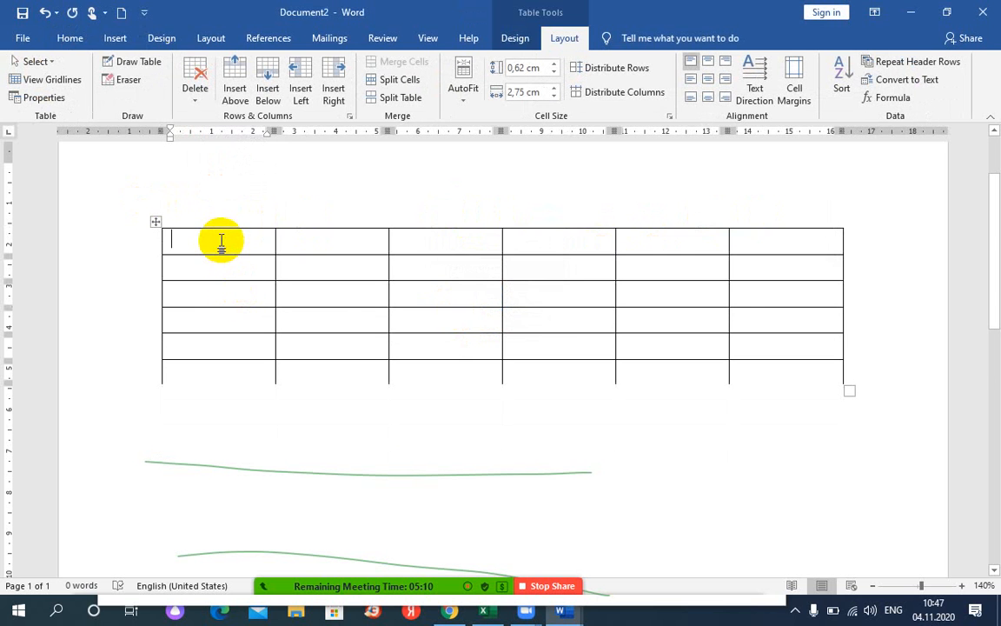
- Delete the entire existing empty table from the document
{"action": "left_click", "coordinate": [196, 100]}
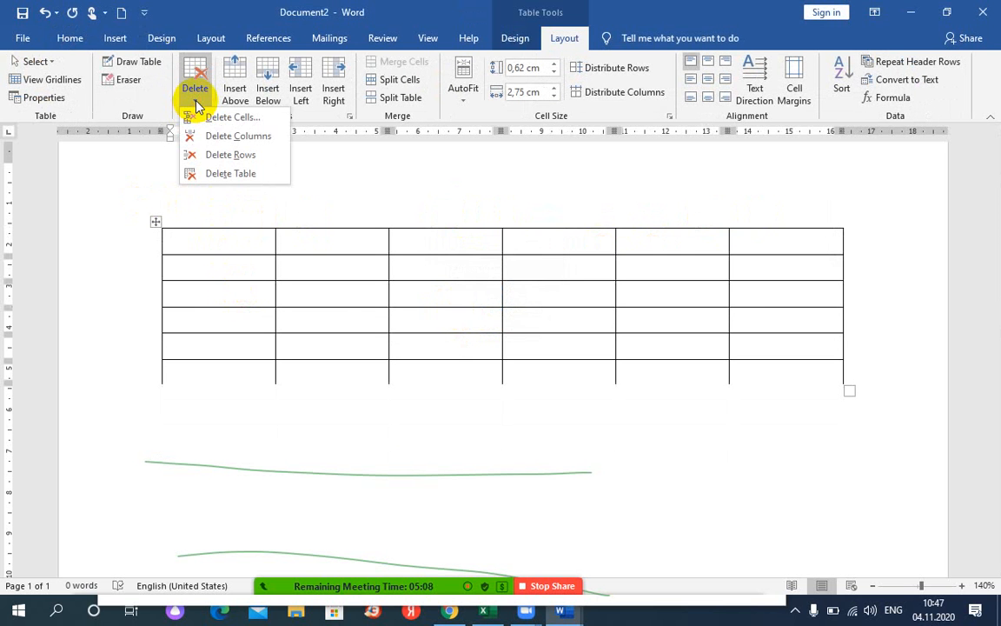
{"action": "left_click", "coordinate": [228, 175]}
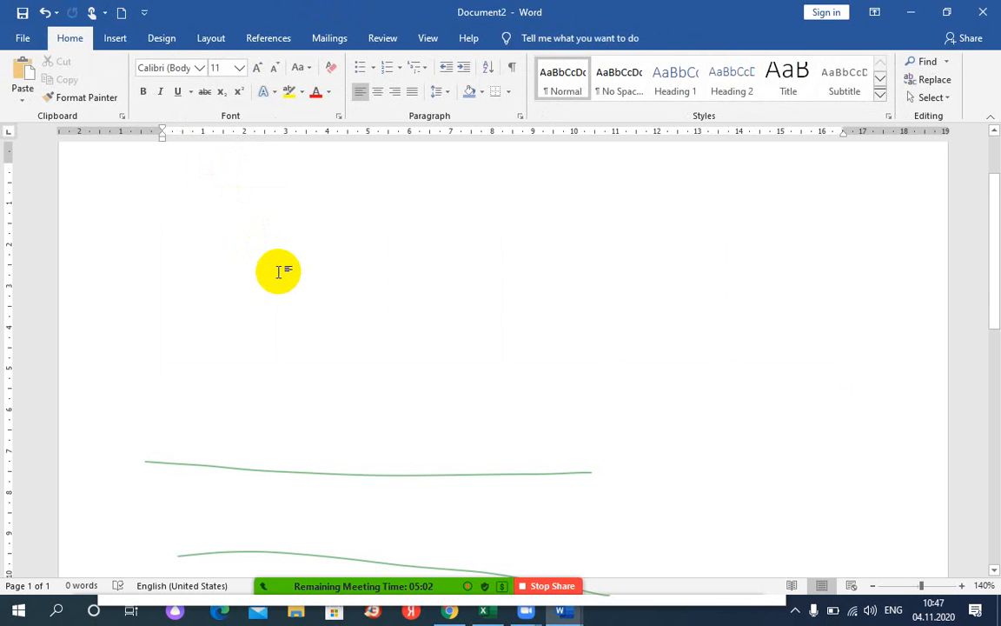
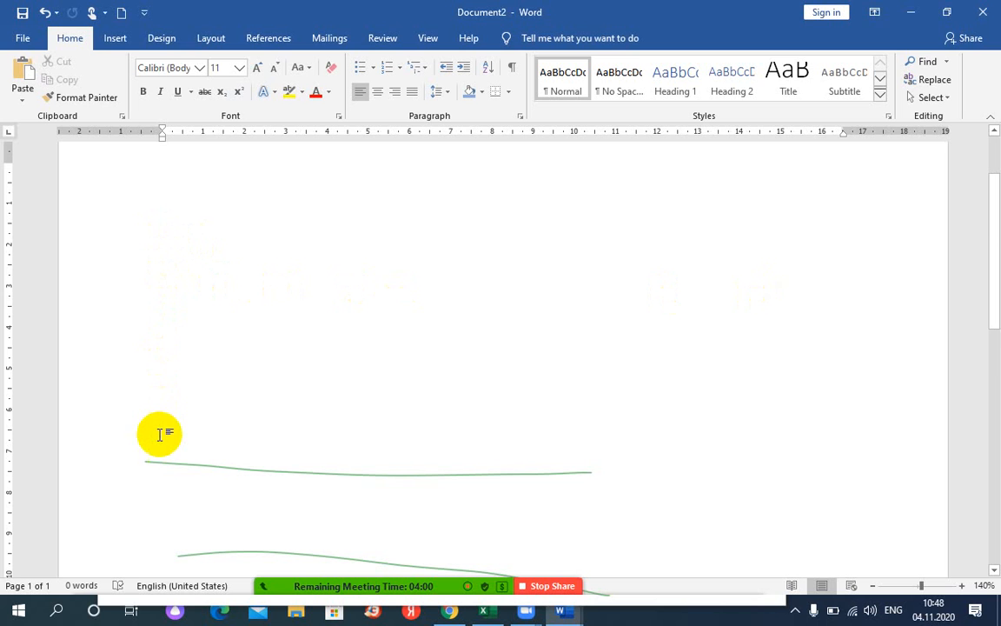
{"action": "scroll", "coordinate": [161, 434], "scroll_direction": "down", "scroll_amount": 3}
{"action": "scroll", "coordinate": [162, 437], "scroll_direction": "up", "scroll_amount": 3}
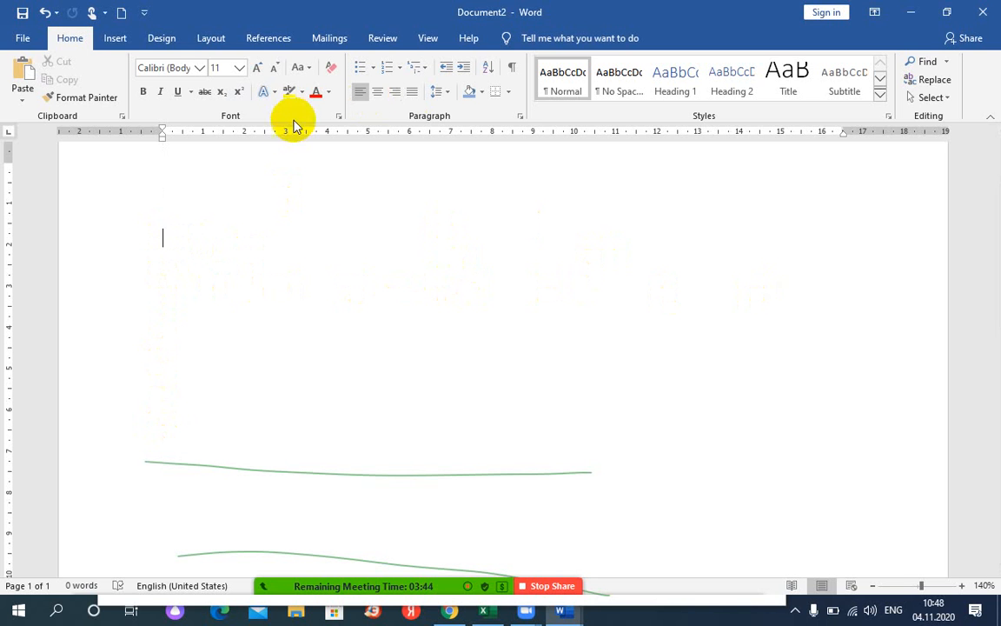
- Insert a new table with seven columns and two rows
{"action": "left_click", "coordinate": [117, 38]}
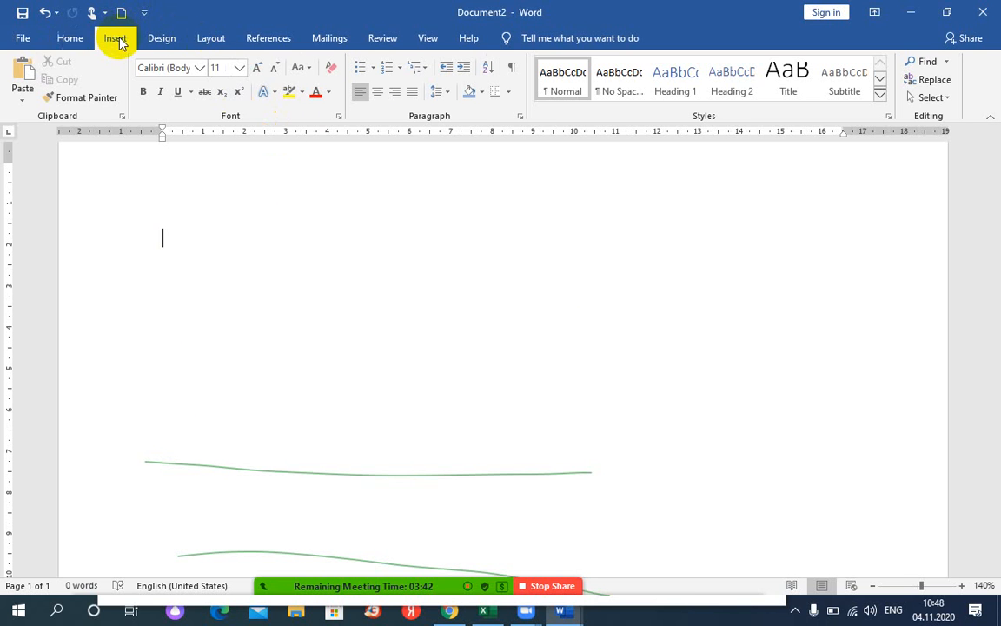
{"action": "left_click", "coordinate": [110, 95]}
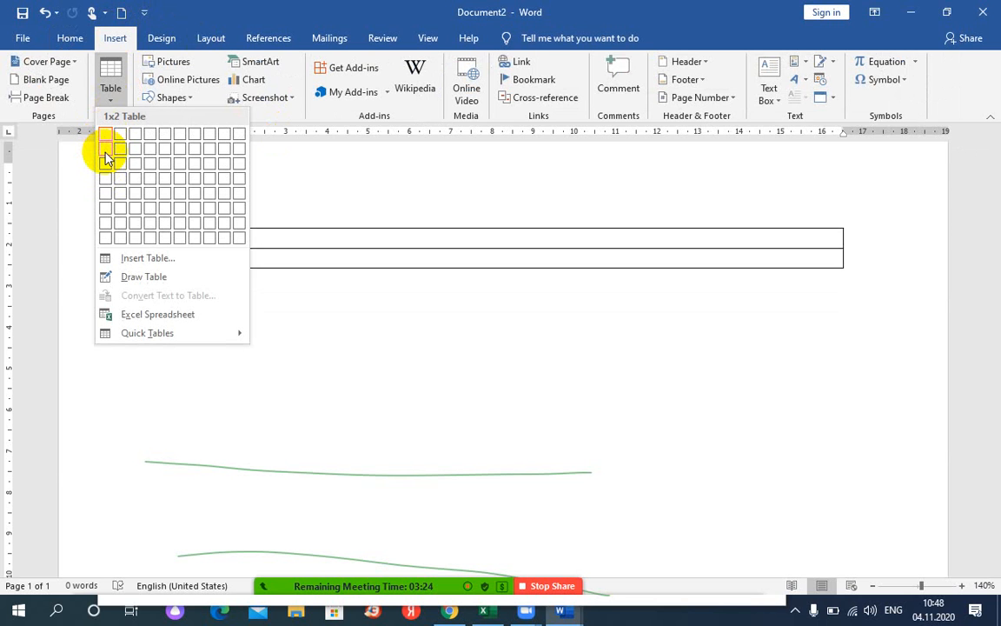
{"action": "left_click", "coordinate": [190, 150]}
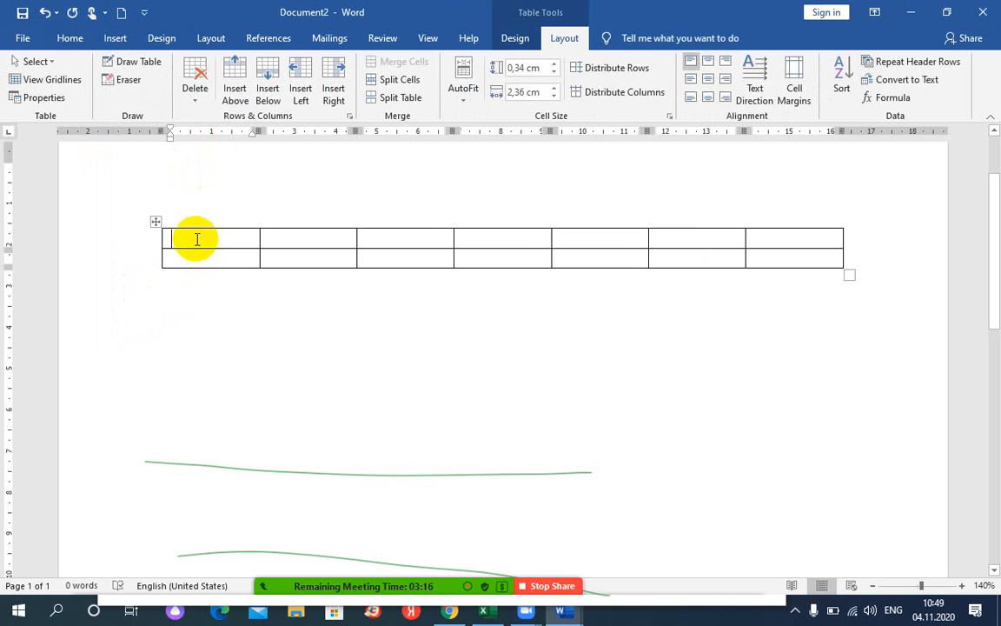
- Using the Georgian keyboard layout, enter the labels სახელი, გვარი and დაბ.წელი in the first row's first, third and fifth cells
{"action": "key", "text": "alt+shift"}
{"action": "key", "text": "alt+shift"}
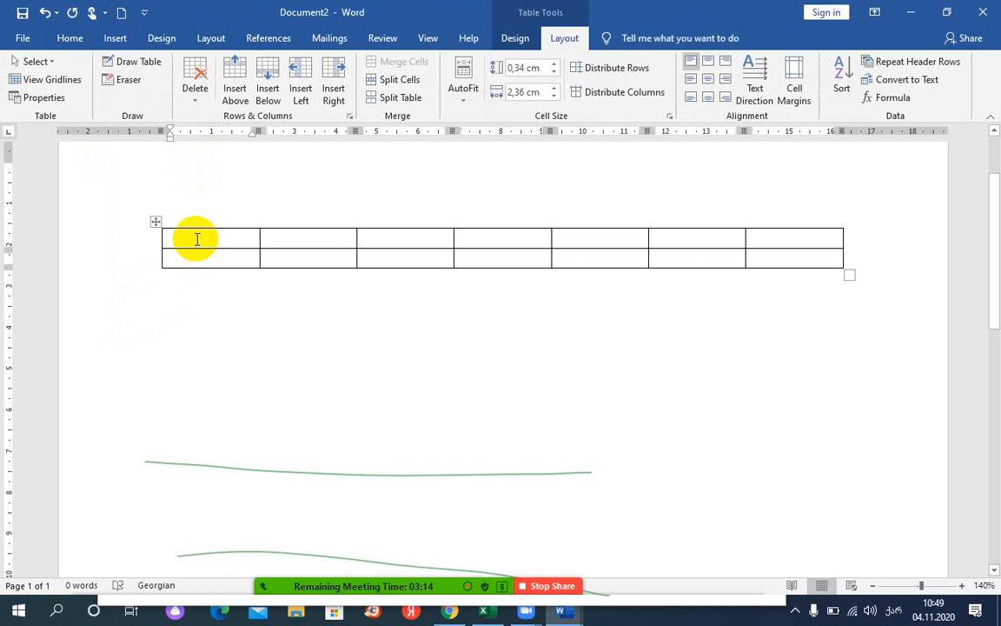
{"action": "type", "text": "სახელი"}
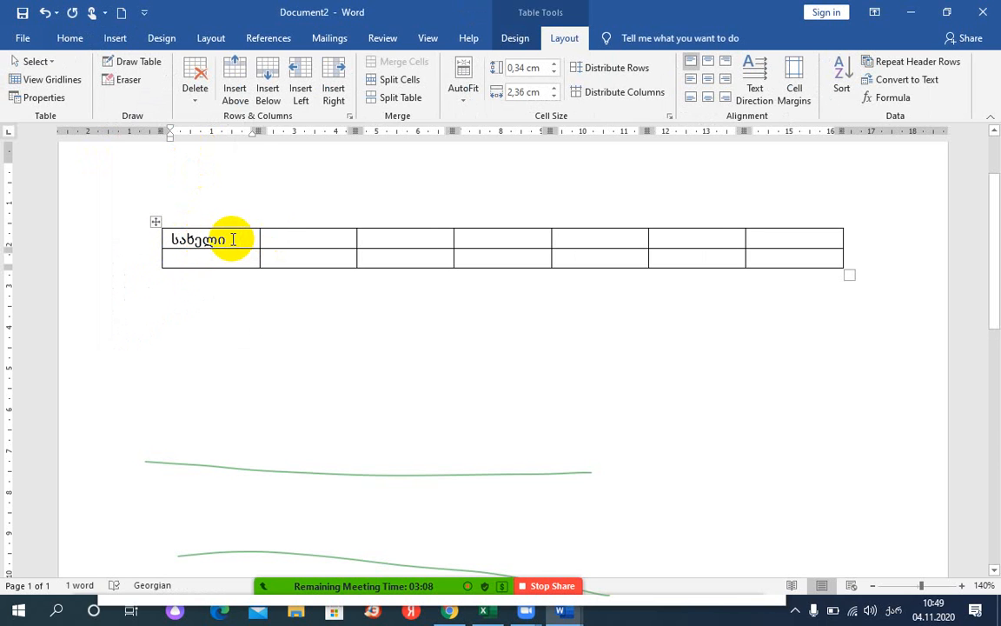
{"action": "key", "text": "Tab"}
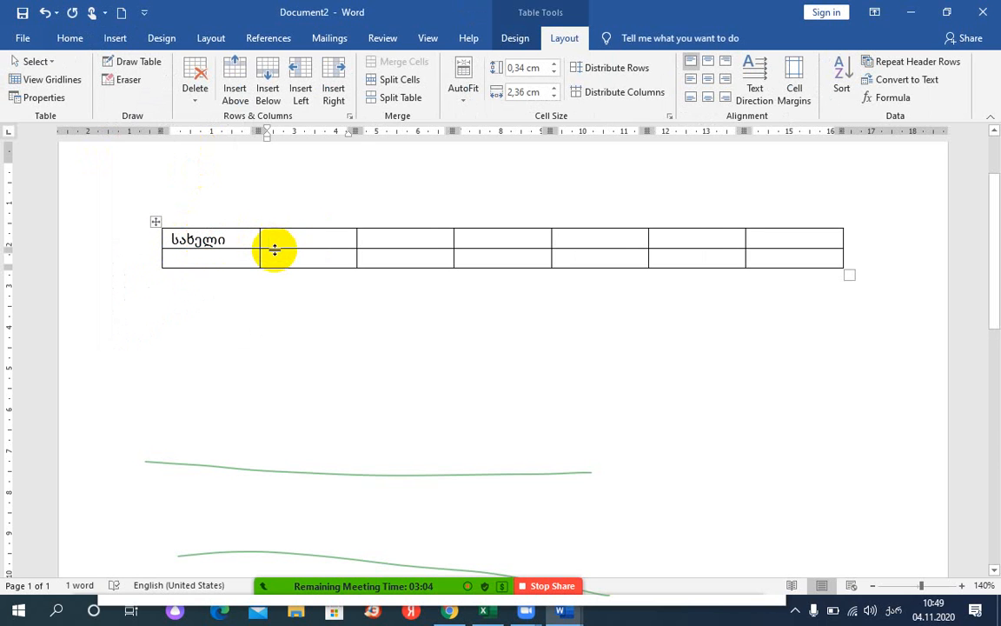
{"action": "key", "text": "Tab"}
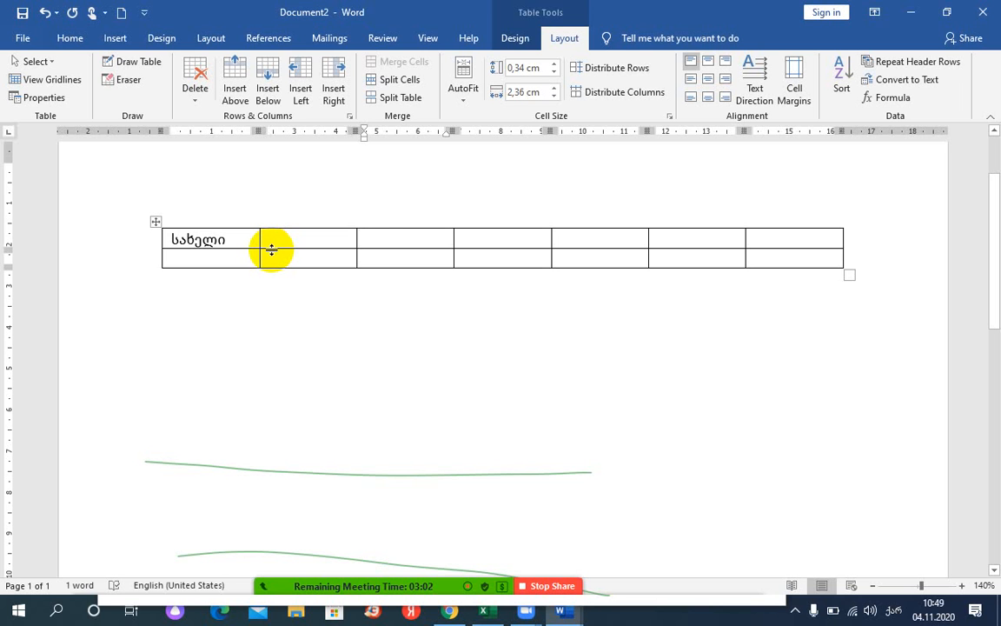
{"action": "type", "text": "გვარი"}
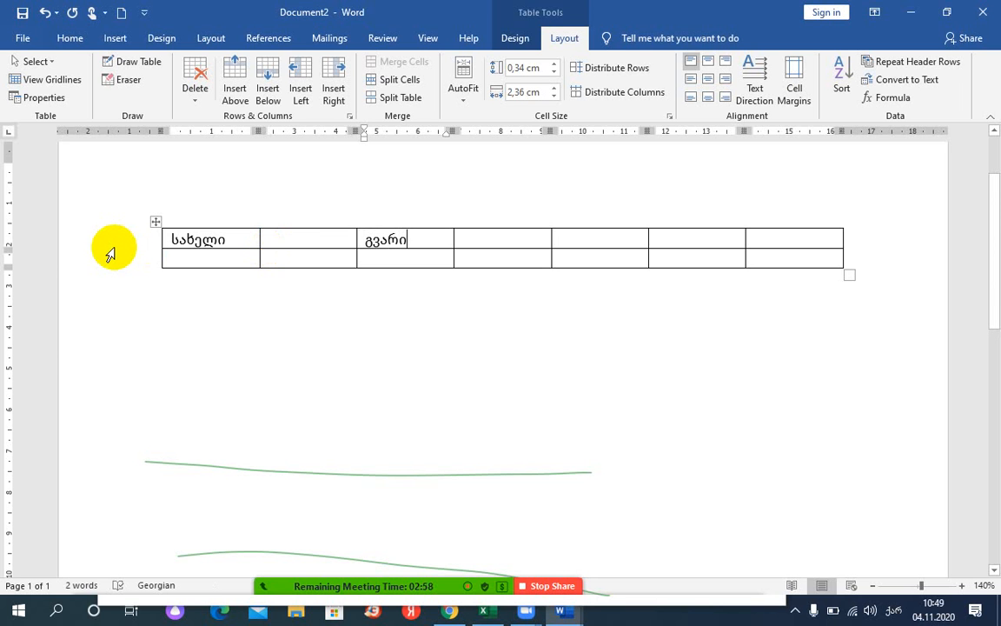
{"action": "key", "text": "Tab"}
{"action": "key", "text": "Tab"}
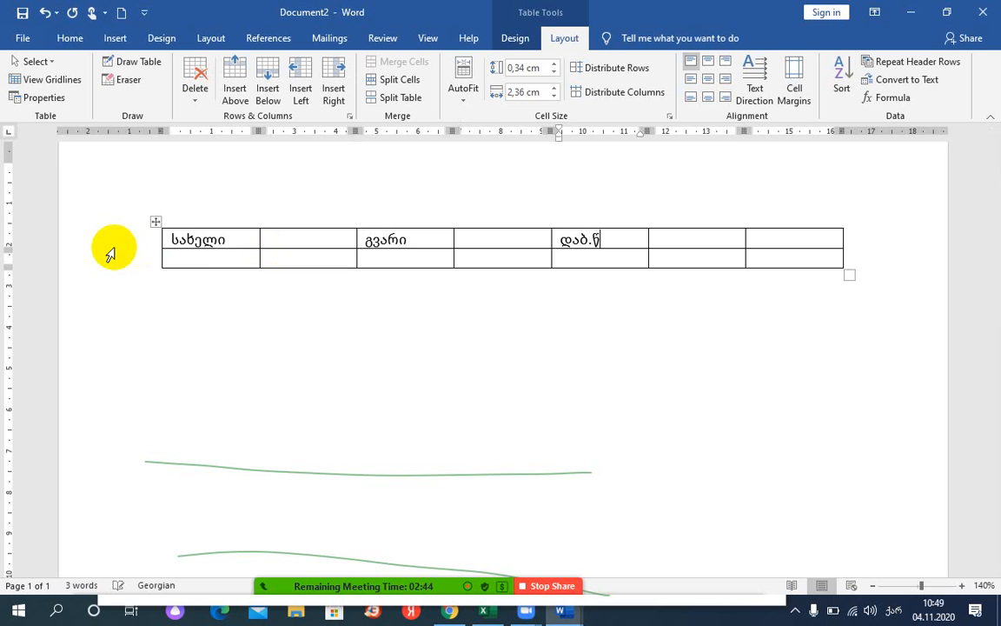
{"action": "type", "text": "ელი"}
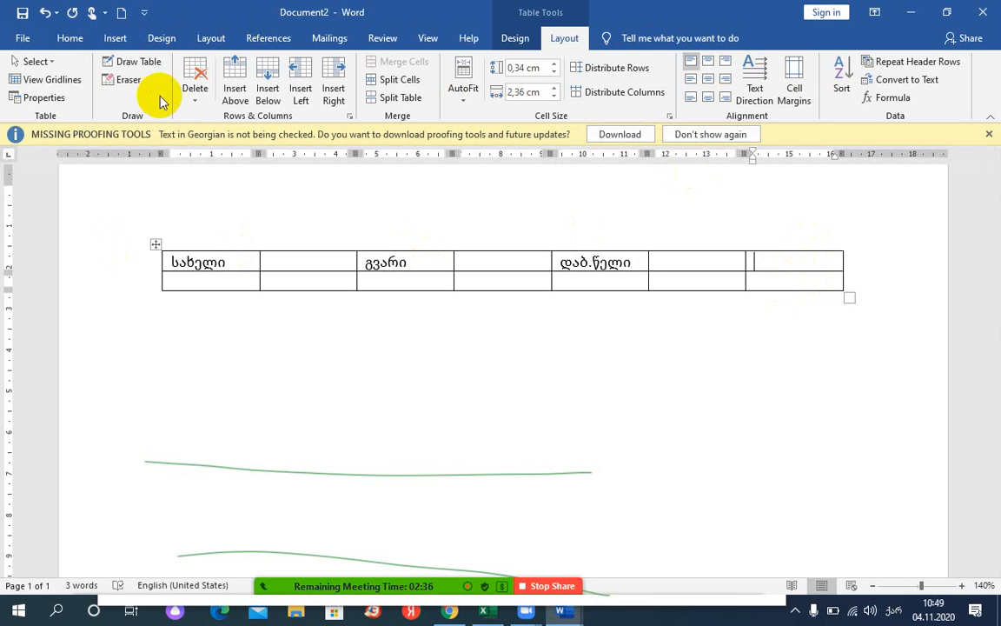
- Delete the table's empty seventh column
{"action": "left_click", "coordinate": [196, 96]}
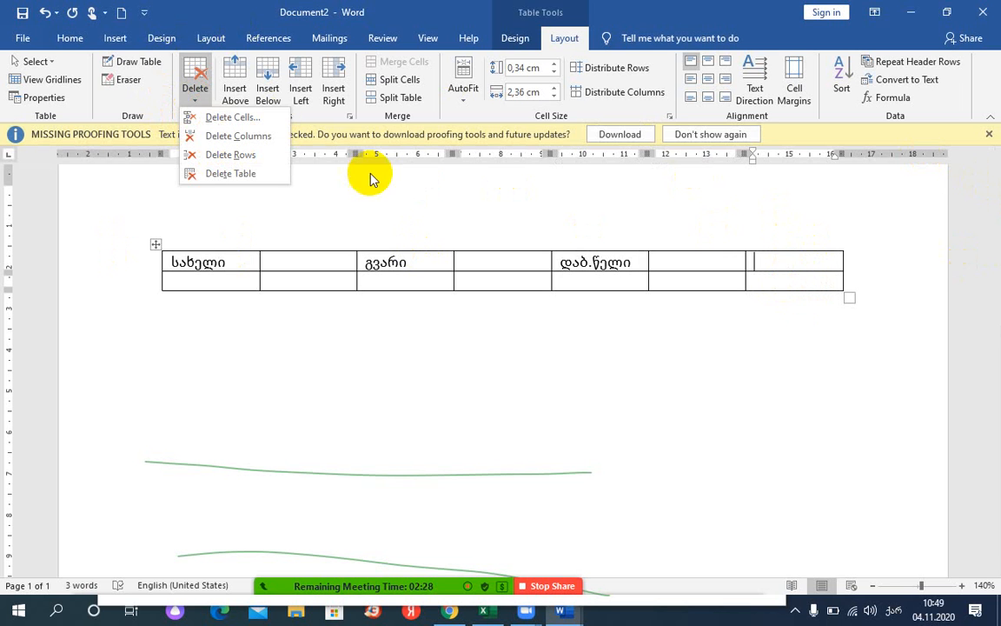
{"action": "left_click", "coordinate": [257, 139]}
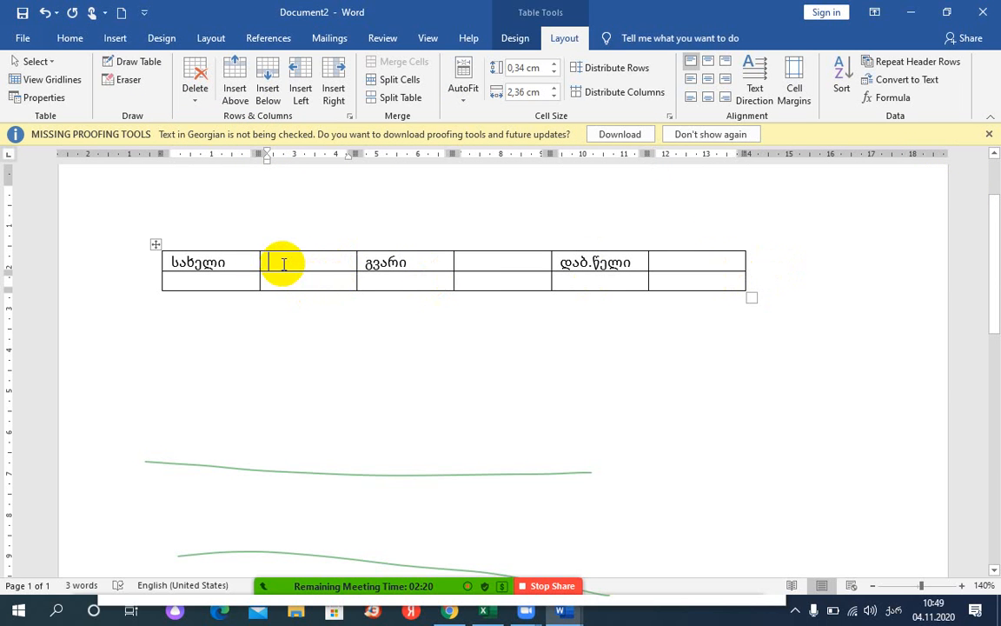
{"action": "left_click", "coordinate": [323, 262]}
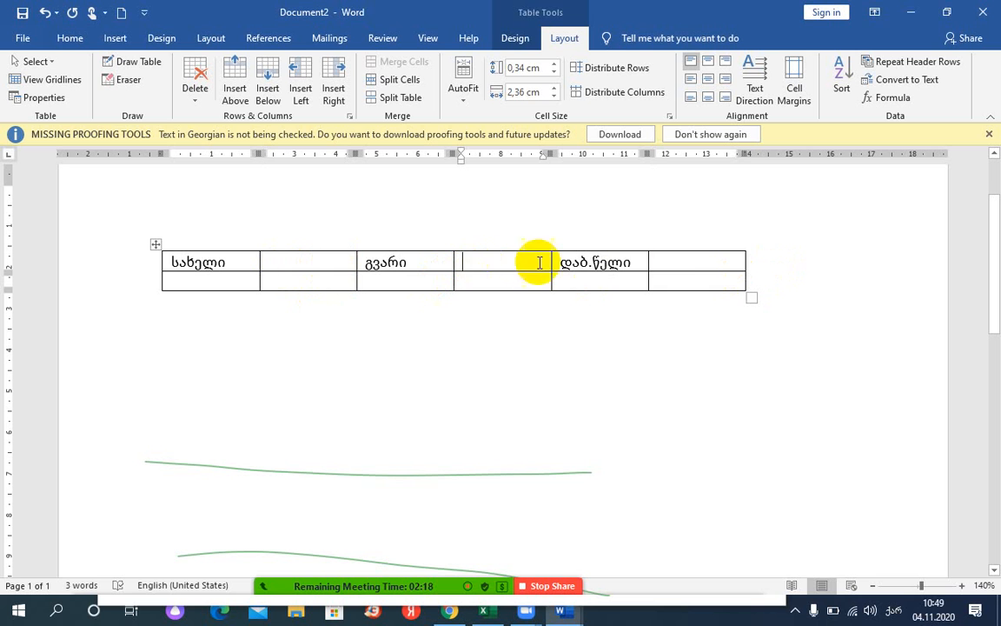
{"action": "left_click", "coordinate": [682, 262]}
- Enter the label მისამართი in the second row's first cell and merge the remaining five cells of that row into one
{"action": "left_click", "coordinate": [193, 283]}
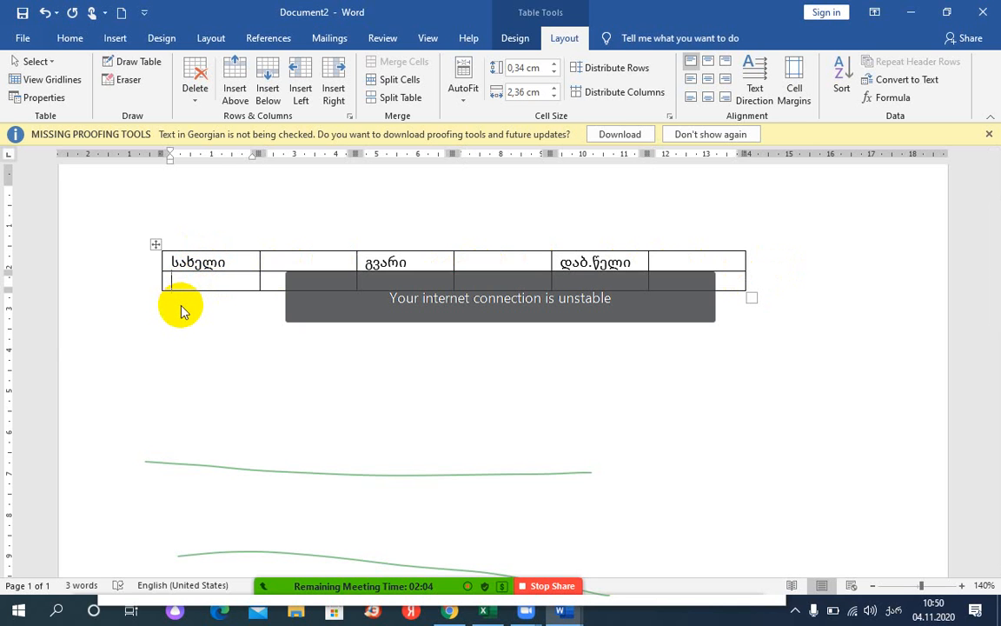
{"action": "type", "text": "მისამართი"}
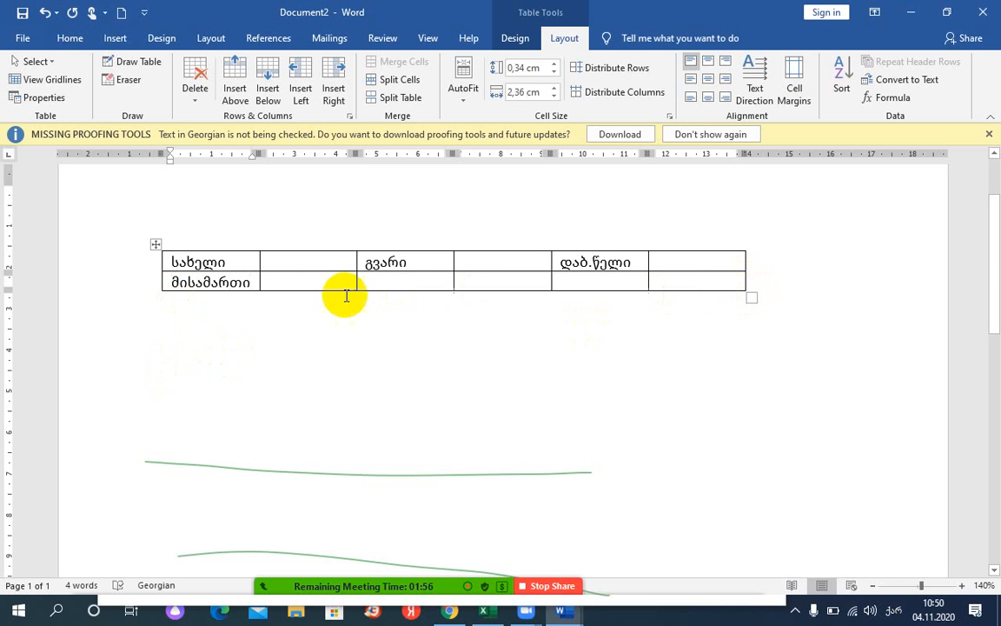
{"action": "left_click_drag", "start_coordinate": [313, 282], "coordinate": [678, 283]}
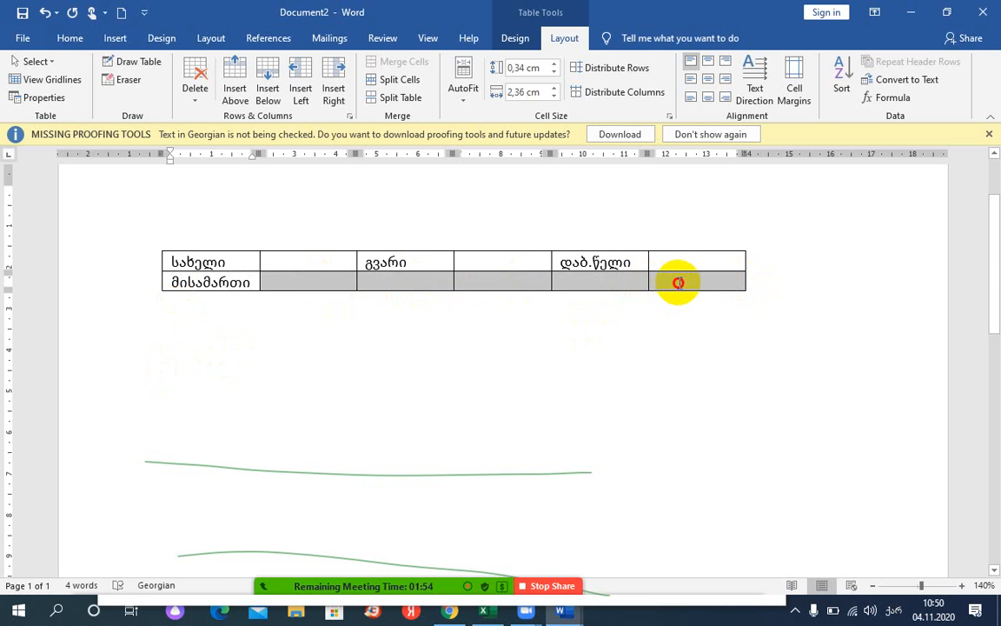
{"action": "left_click", "coordinate": [297, 283]}
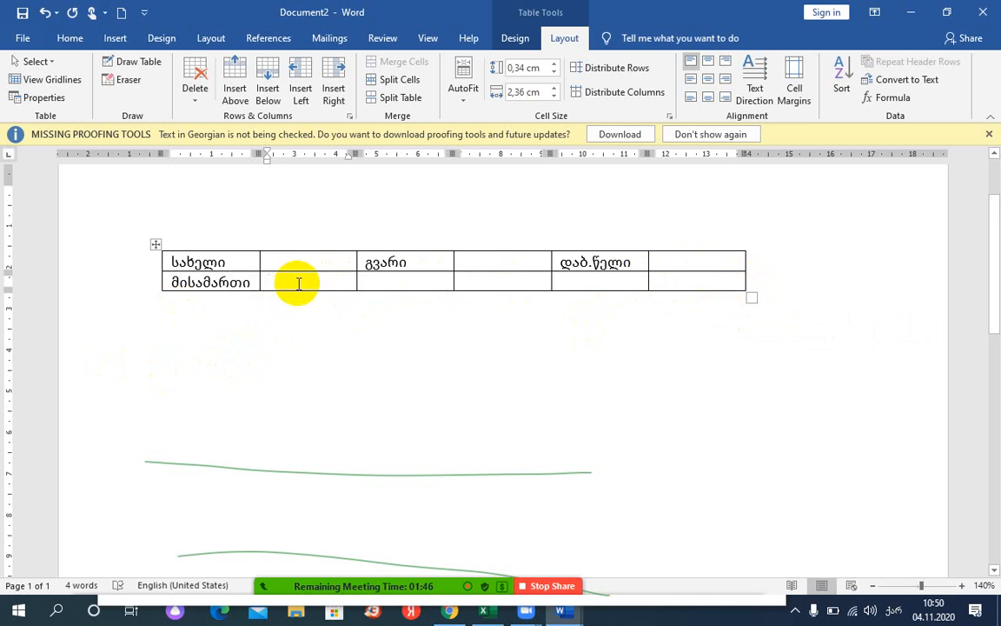
{"action": "left_click_drag", "start_coordinate": [297, 282], "coordinate": [822, 281]}
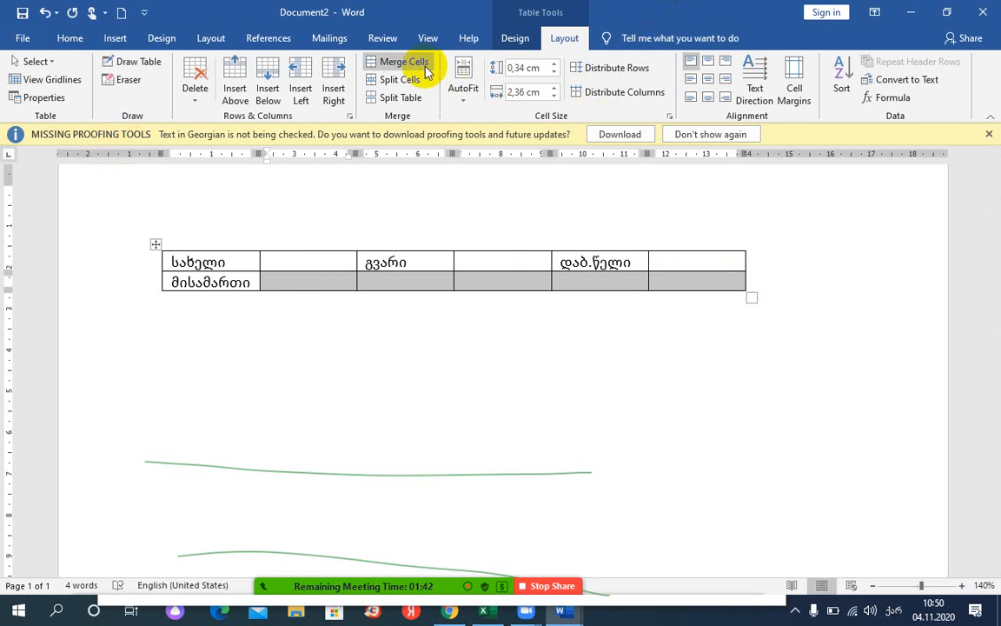
{"action": "right_click", "coordinate": [410, 288]}
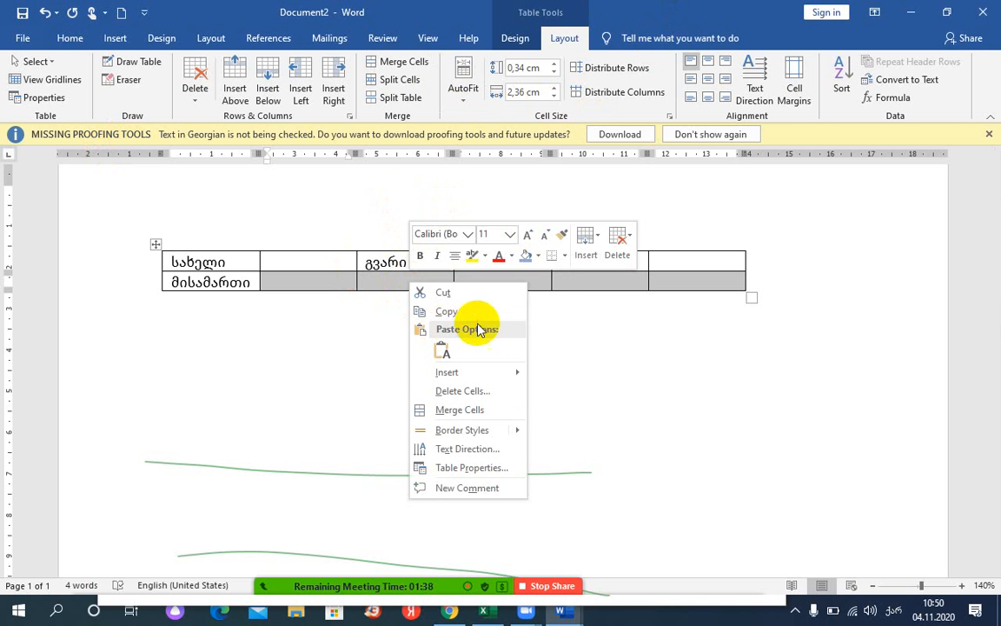
{"action": "left_click", "coordinate": [461, 410]}
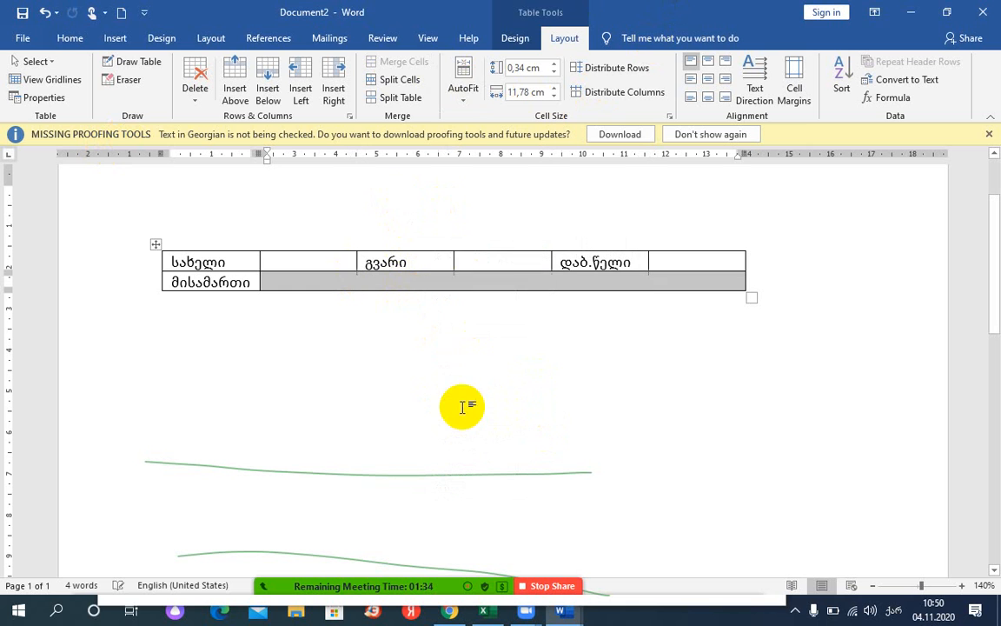
{"action": "left_click", "coordinate": [439, 285]}
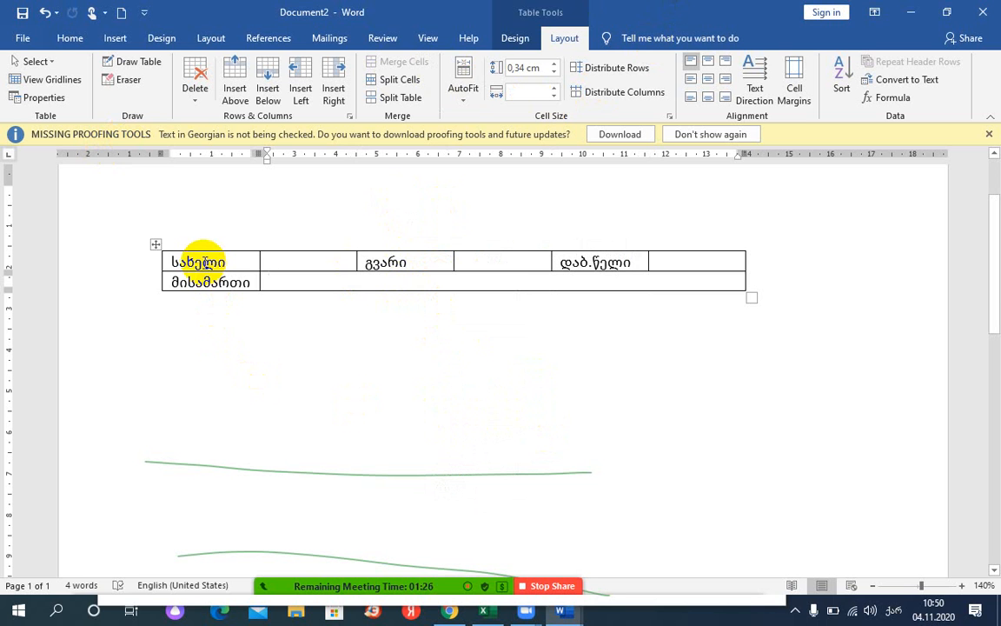
- Make the four table labels სახელი, გვარი, დაბ.წელი and მისამართი bold
{"action": "double_click", "coordinate": [198, 261]}
{"action": "left_click", "coordinate": [214, 310]}
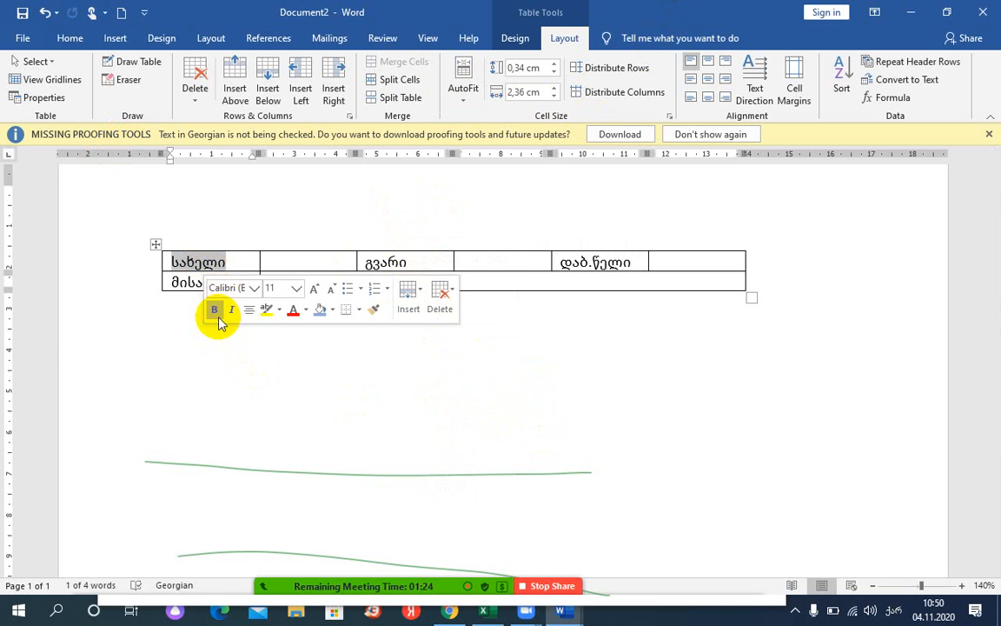
{"action": "double_click", "coordinate": [390, 262]}
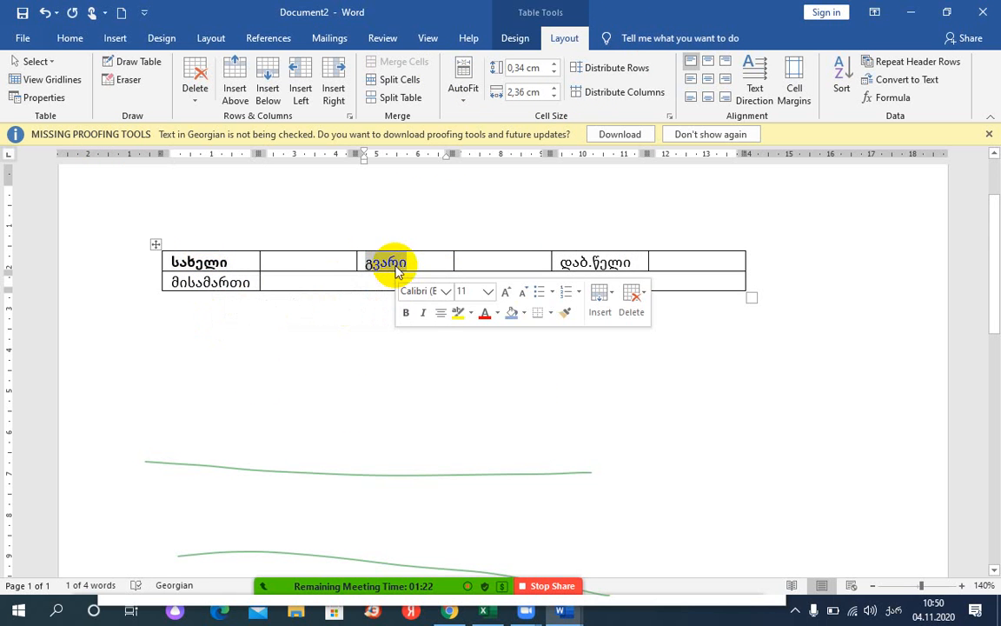
{"action": "left_click", "coordinate": [408, 311]}
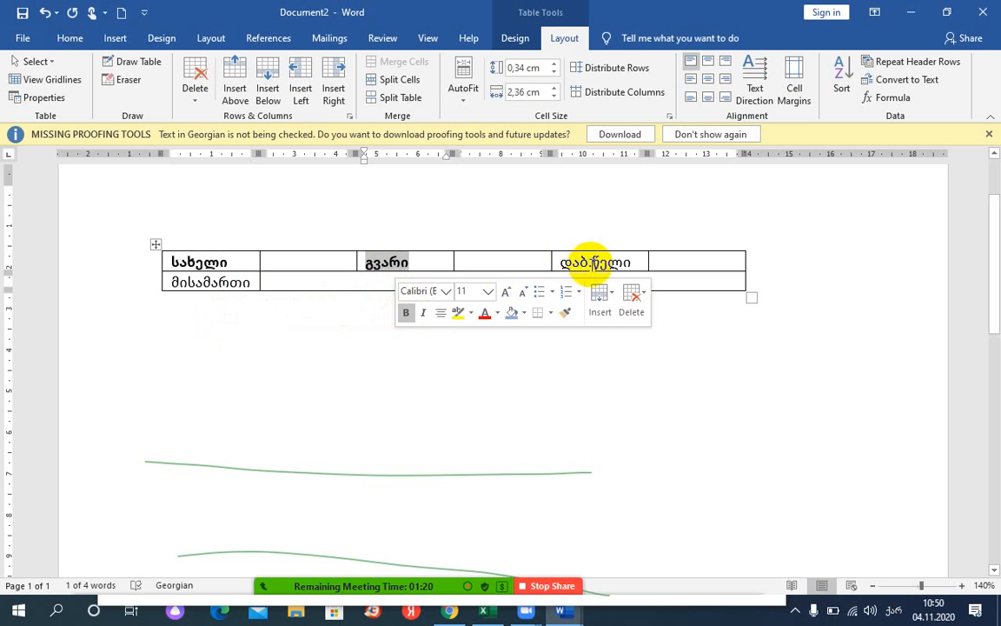
{"action": "double_click", "coordinate": [591, 263]}
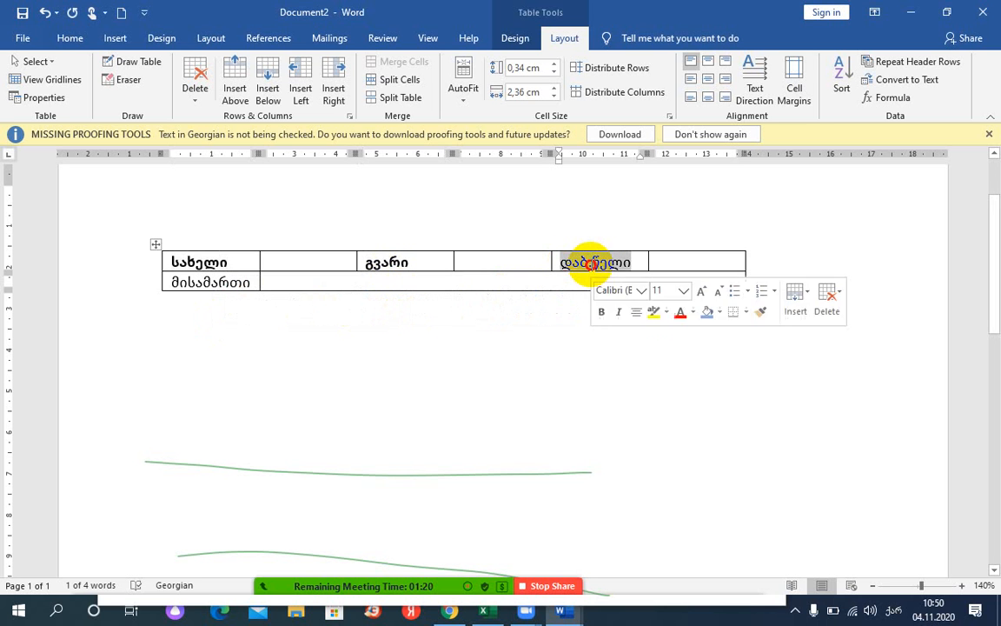
{"action": "left_click", "coordinate": [601, 311]}
{"action": "left_click", "coordinate": [212, 283]}
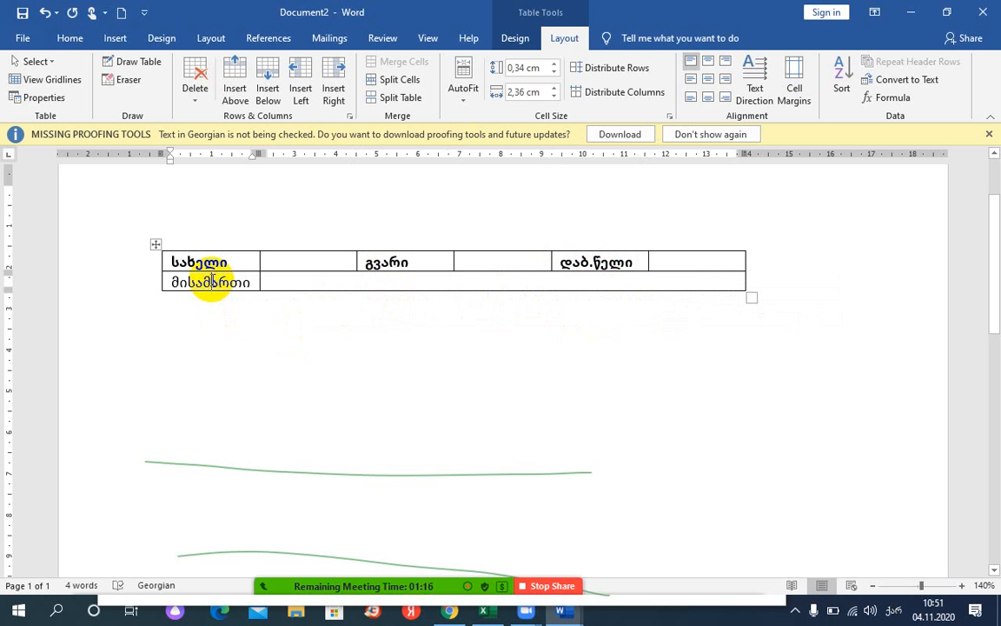
{"action": "double_click", "coordinate": [211, 282]}
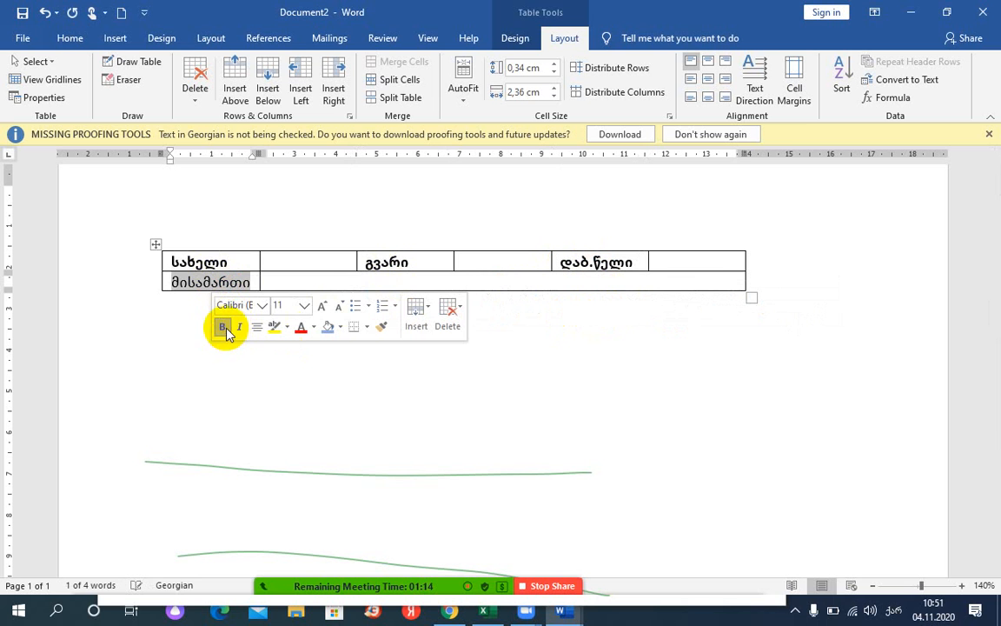
{"action": "left_click", "coordinate": [224, 327]}
- Center the contents of all table cells both horizontally and vertically
{"action": "left_click", "coordinate": [198, 261]}
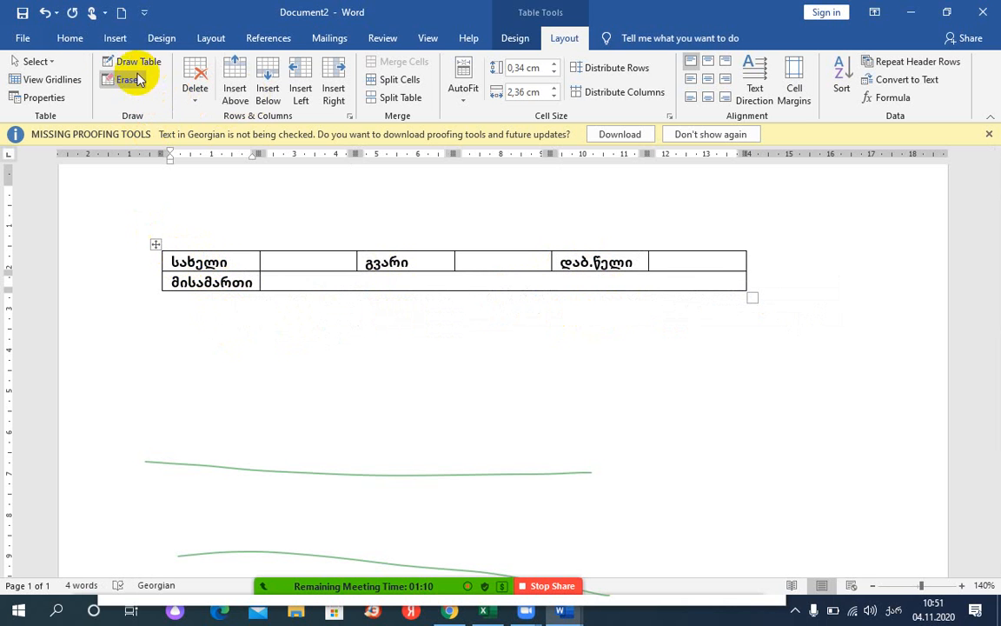
{"action": "left_click", "coordinate": [39, 62]}
{"action": "left_click", "coordinate": [45, 136]}
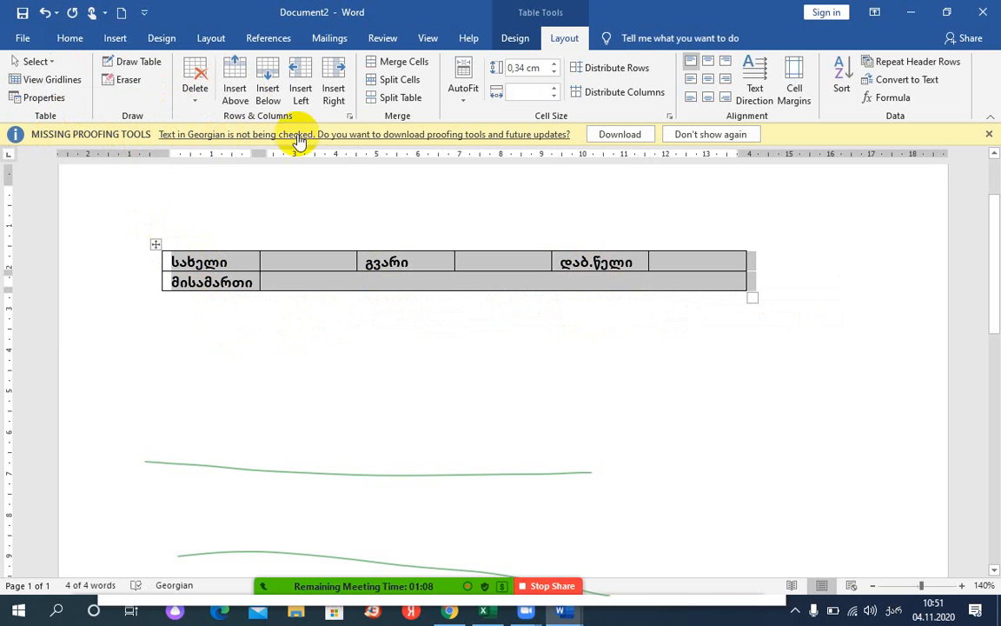
{"action": "left_click", "coordinate": [708, 79]}
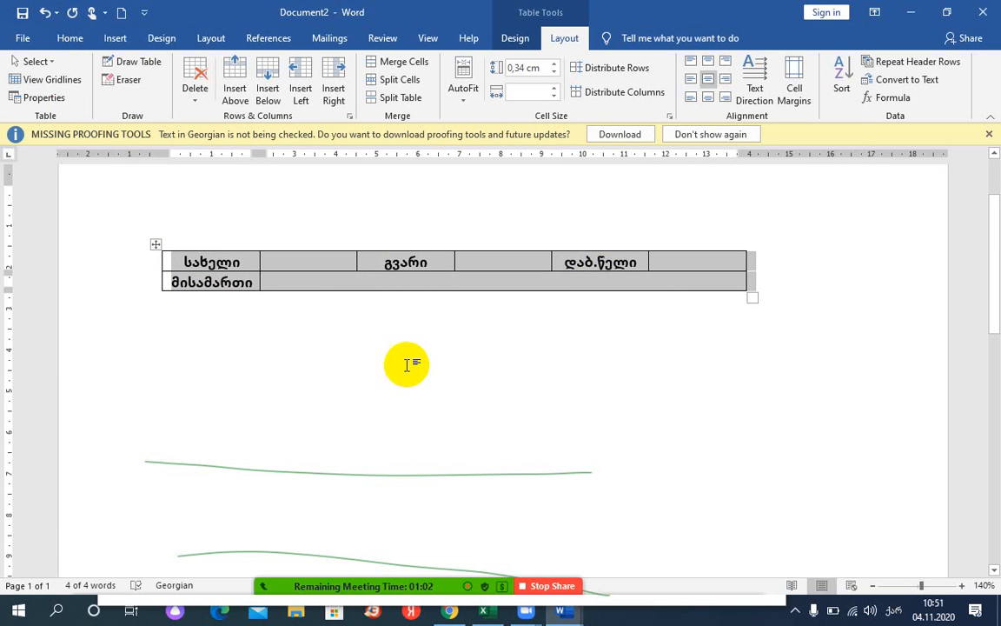
{"action": "left_click", "coordinate": [286, 282]}
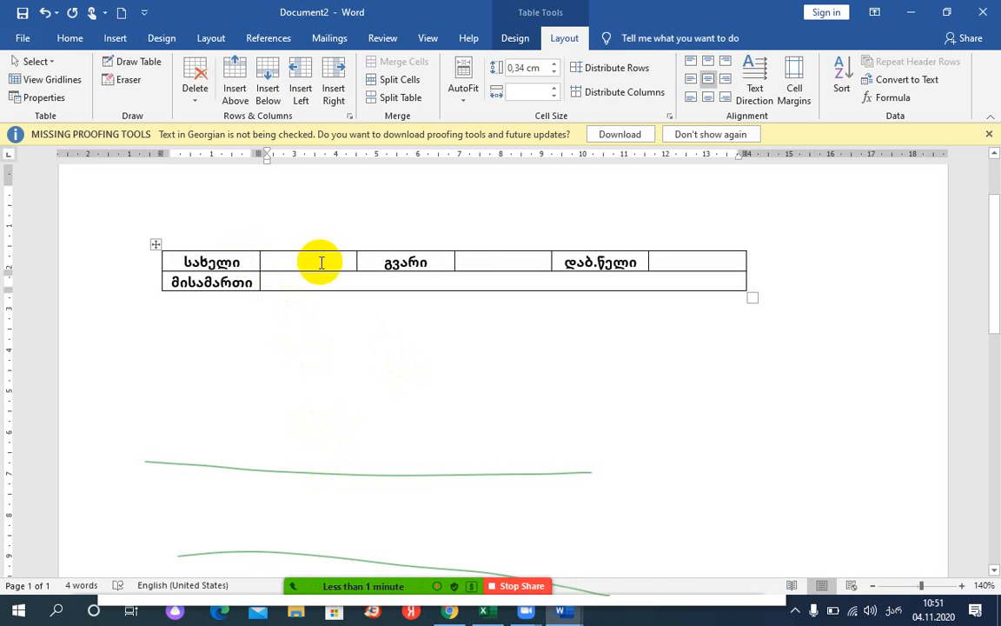
- Enlarge the table until its rows are about 0.88 cm high and align the სახელი cell's contents to the top left
{"action": "left_click", "coordinate": [753, 300]}
{"action": "left_click_drag", "start_coordinate": [753, 305], "coordinate": [762, 327]}
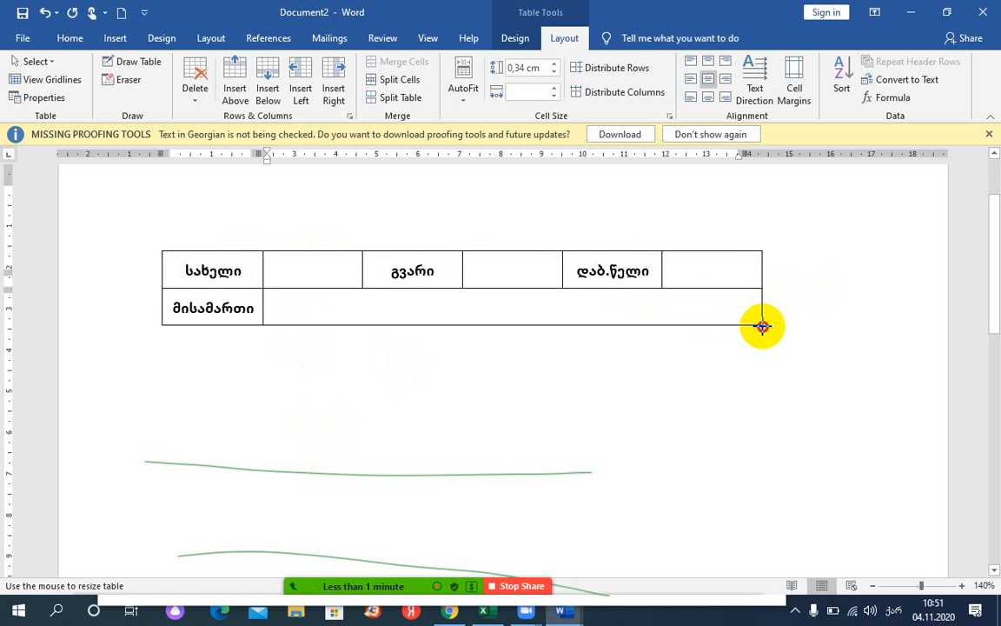
{"action": "left_click", "coordinate": [690, 62]}
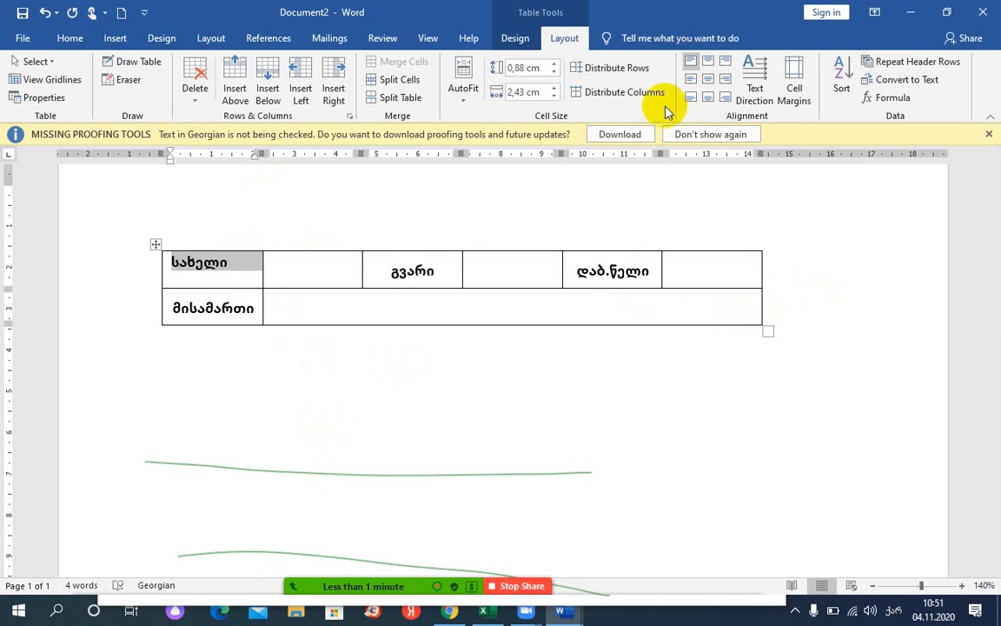
- Select the whole table and align the contents of all its cells to the top left
{"action": "key", "text": "ctrl+a"}
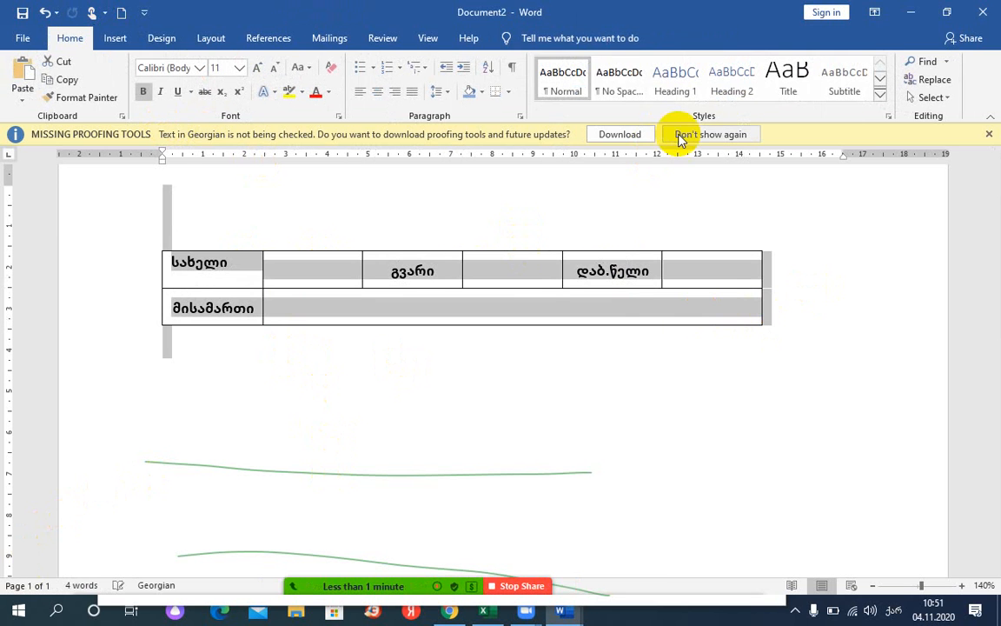
{"action": "left_click", "coordinate": [295, 313]}
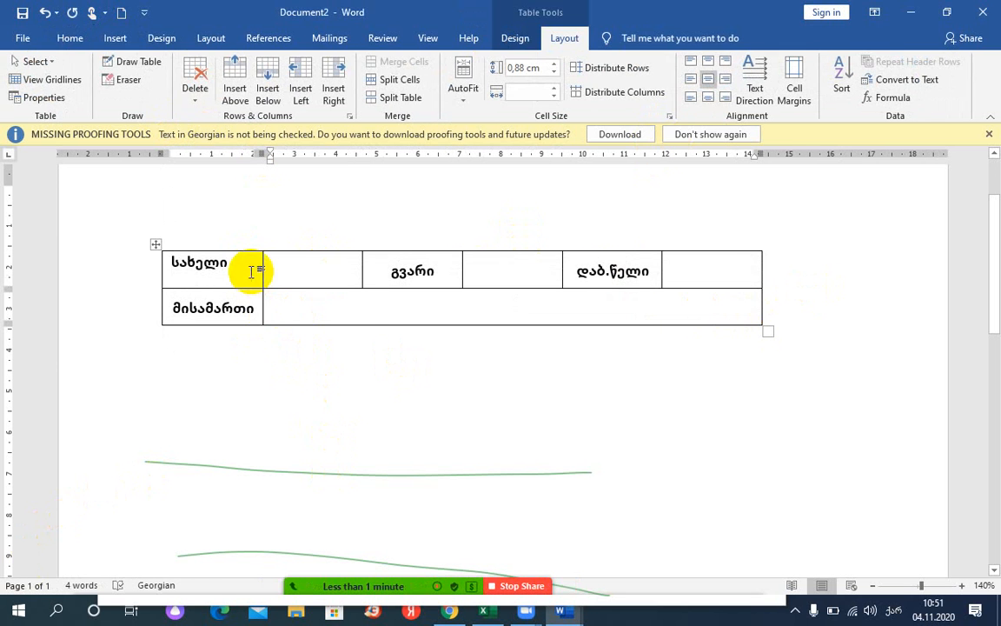
{"action": "key", "text": "ctrl+a"}
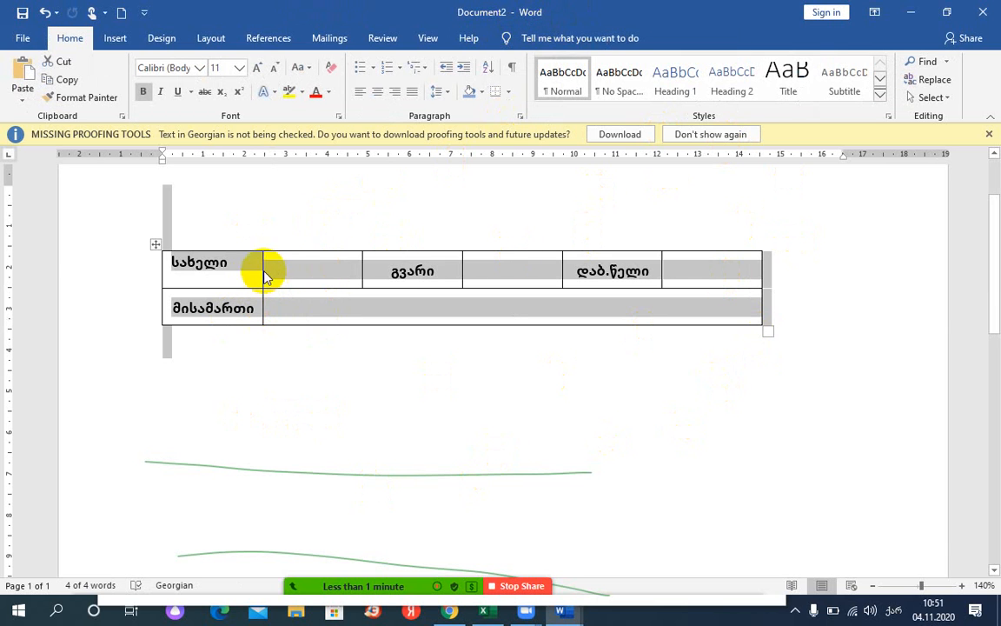
{"action": "left_click", "coordinate": [326, 271]}
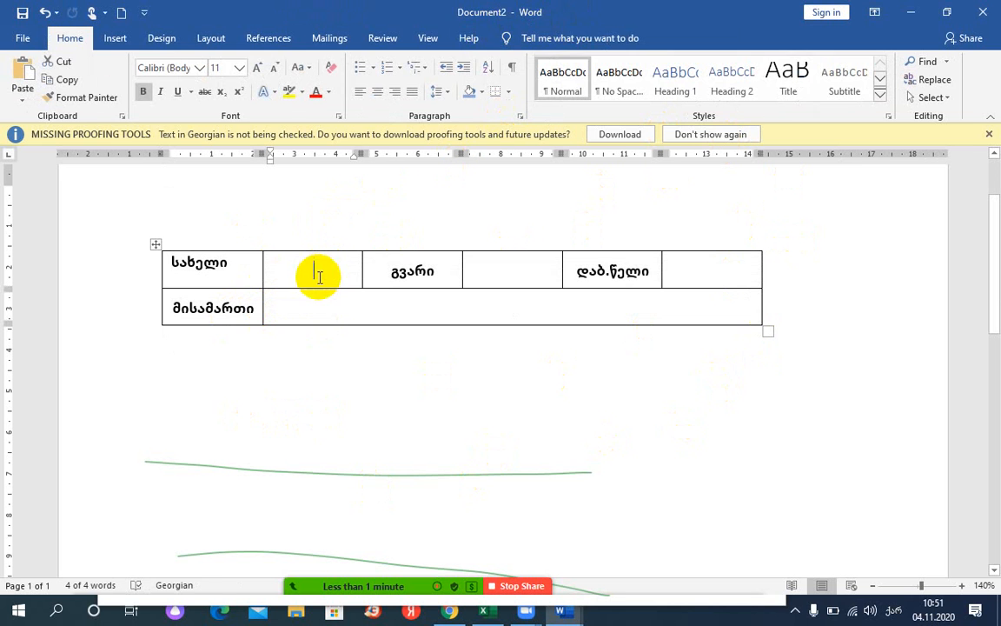
{"action": "left_click", "coordinate": [247, 270]}
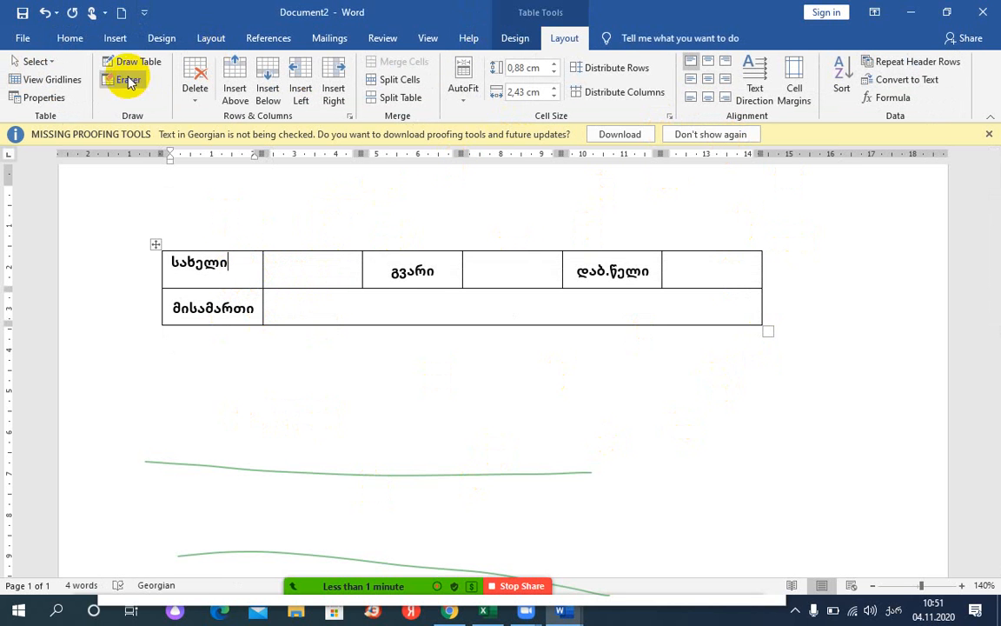
{"action": "left_click", "coordinate": [35, 61]}
{"action": "left_click", "coordinate": [56, 138]}
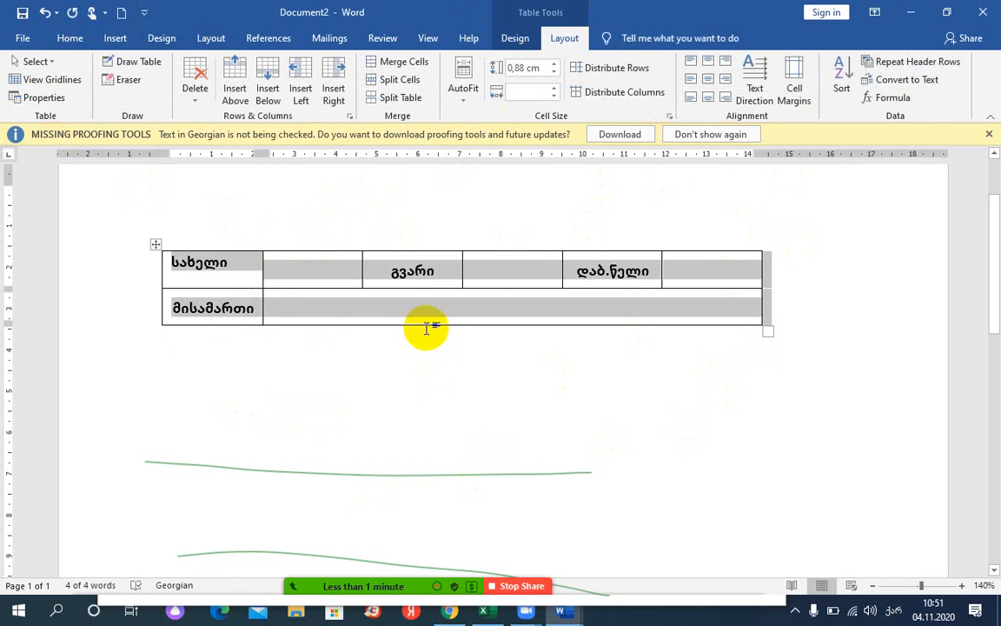
{"action": "left_click", "coordinate": [690, 61]}
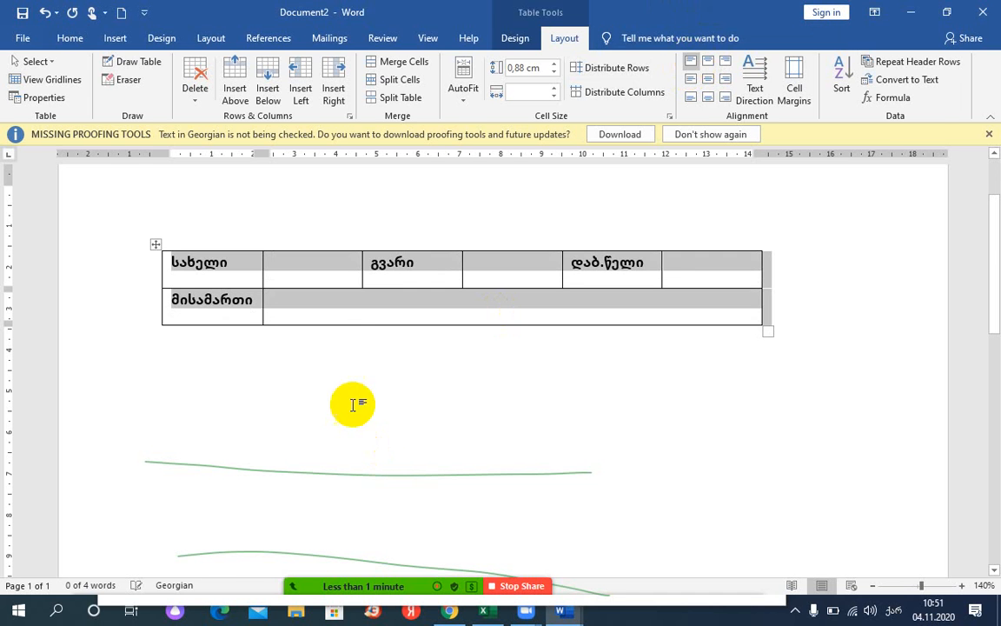
- Select the whole table and center it horizontally on the page
{"action": "left_click", "coordinate": [320, 299]}
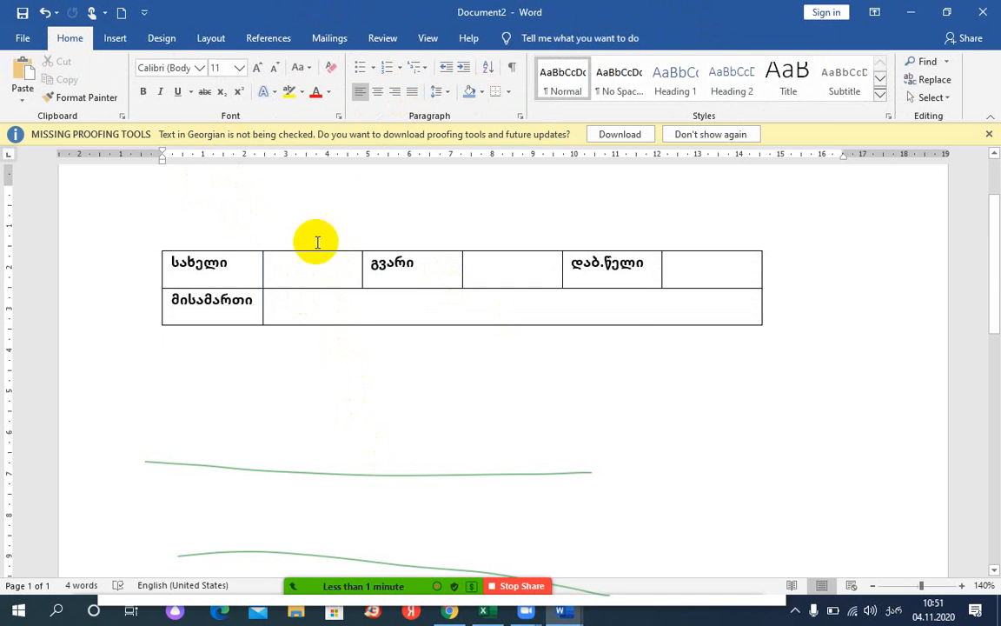
{"action": "left_click", "coordinate": [284, 269]}
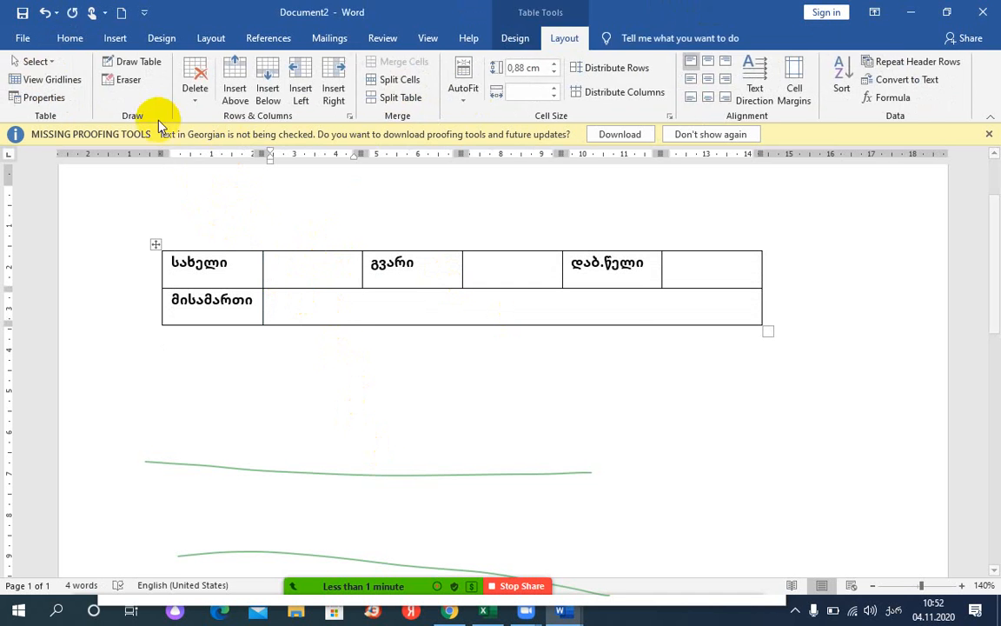
{"action": "left_click", "coordinate": [54, 63]}
{"action": "left_click", "coordinate": [56, 136]}
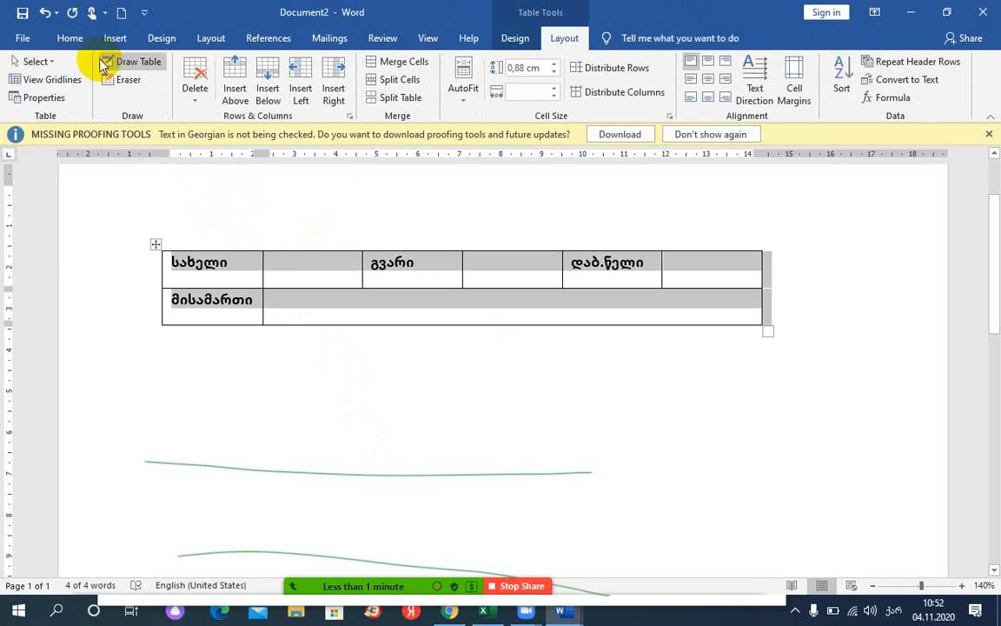
{"action": "left_click", "coordinate": [70, 38]}
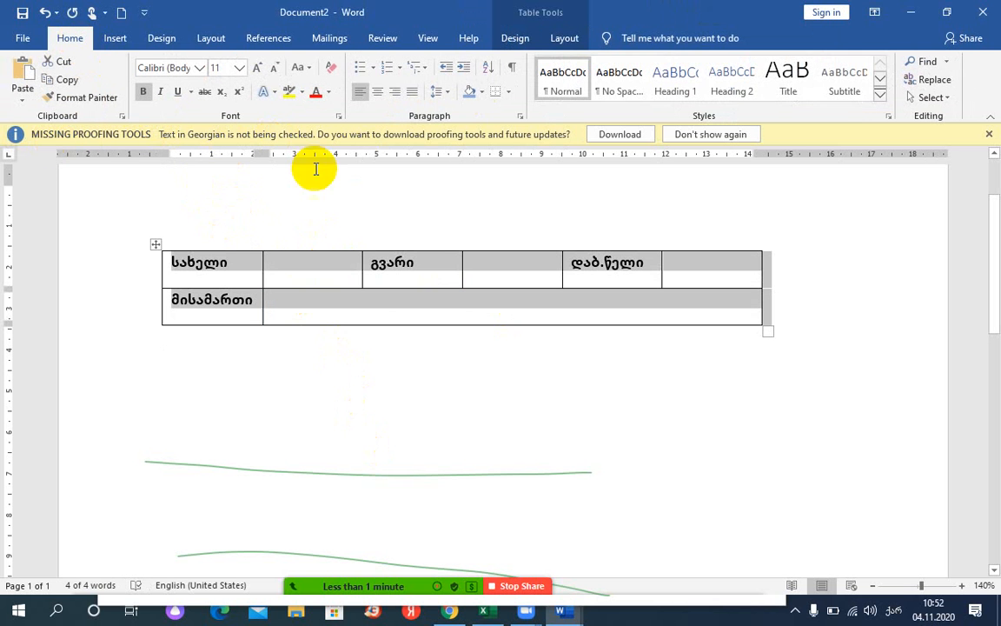
{"action": "left_click", "coordinate": [377, 93]}
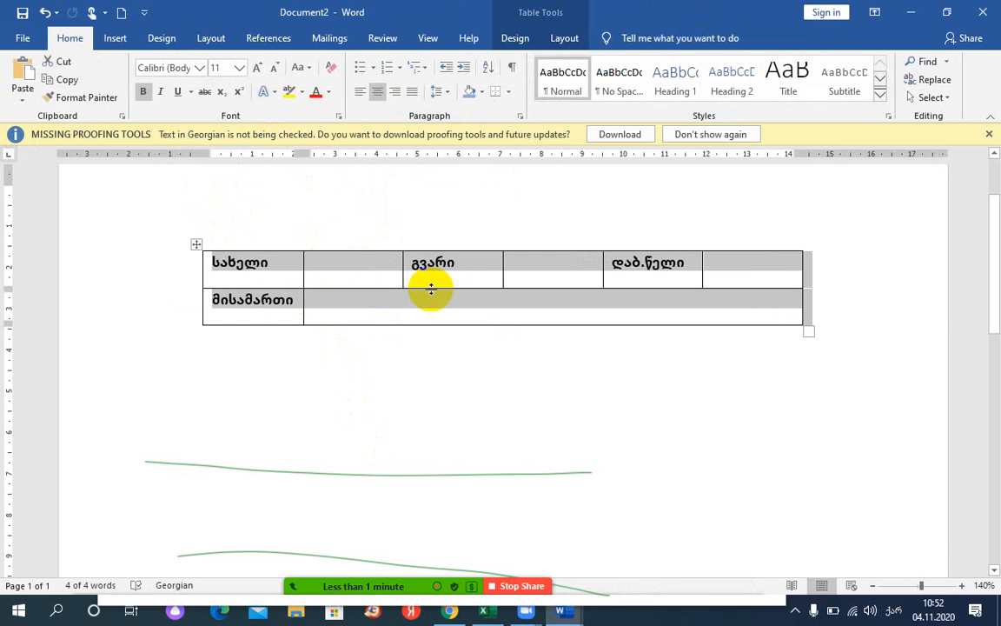
- Admit the participant from the meeting's waiting room and center the contents of the table's first row horizontally
{"action": "left_click", "coordinate": [275, 263]}
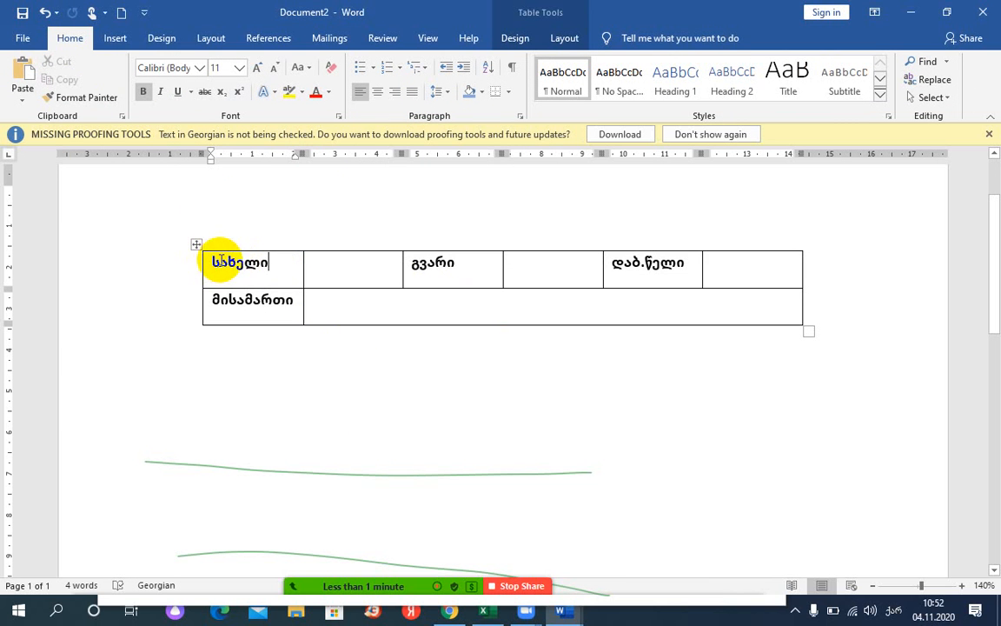
{"action": "left_click_drag", "start_coordinate": [273, 264], "coordinate": [739, 266]}
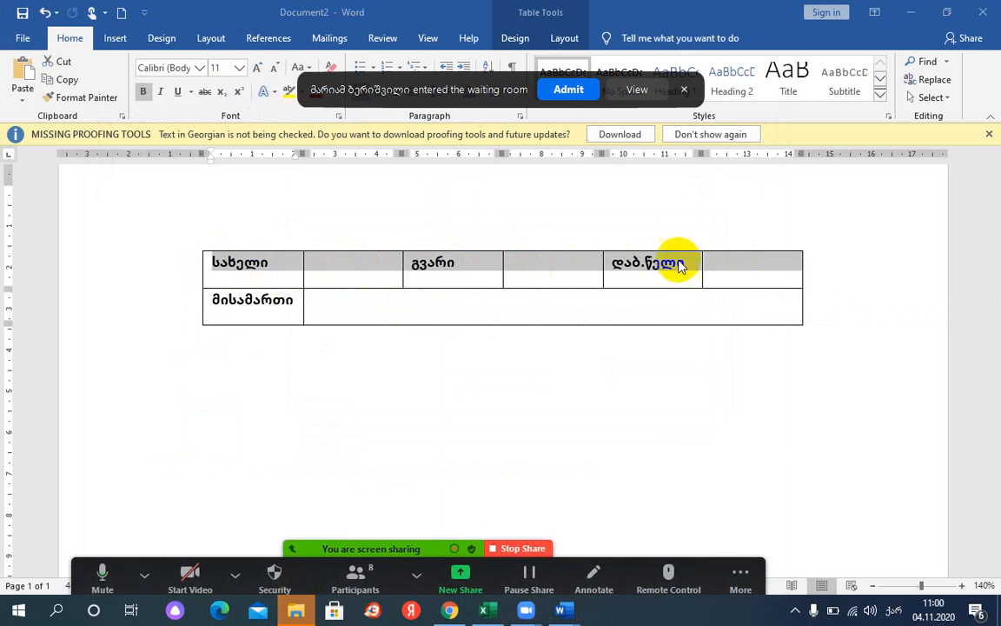
{"action": "left_click", "coordinate": [569, 91]}
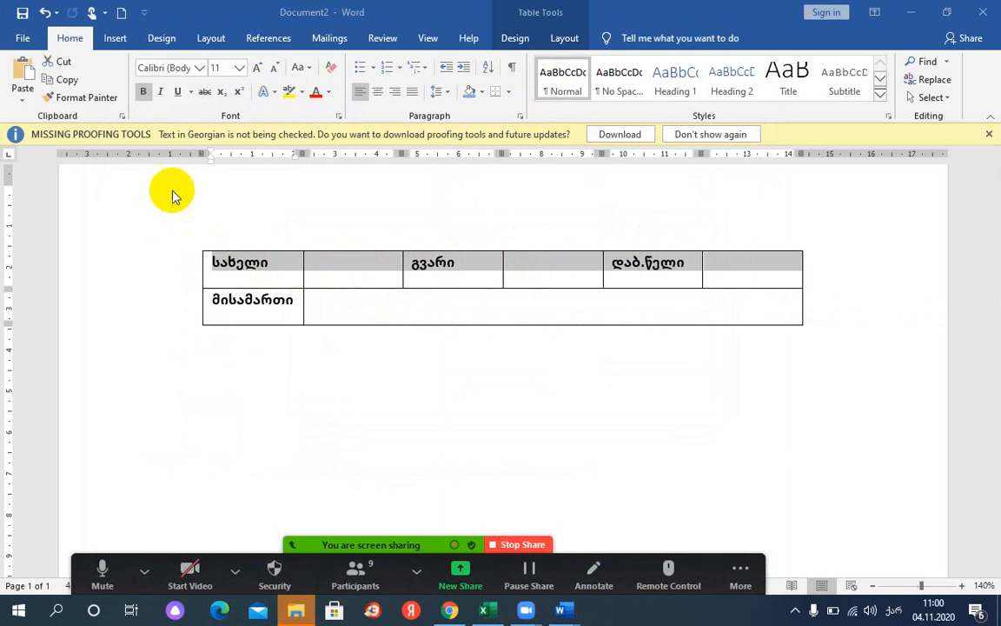
{"action": "left_click", "coordinate": [378, 93]}
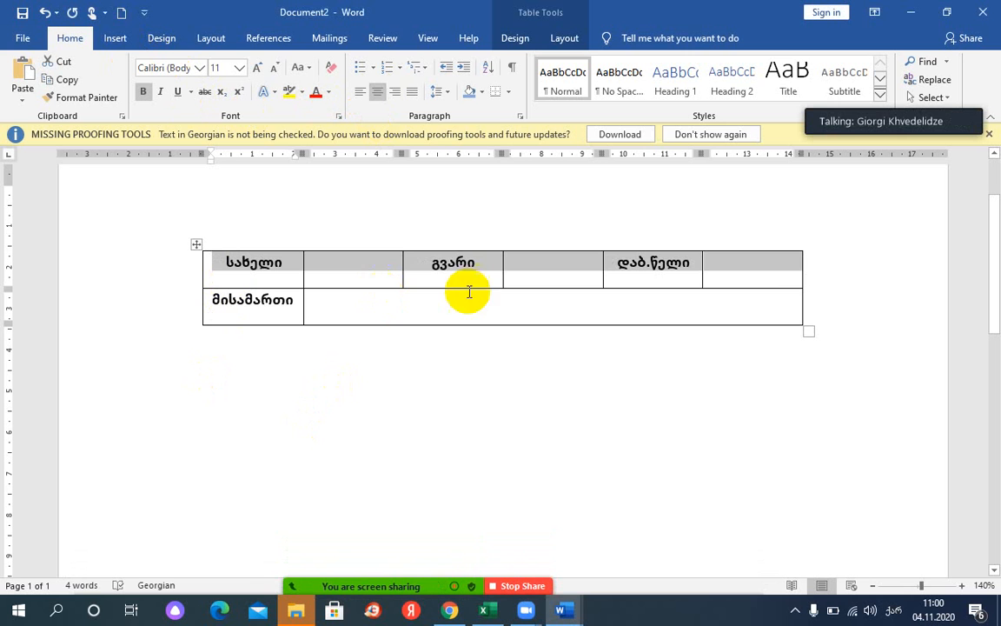
- Enlarge the table to rows about 1.58 cm high and center all cell contents both horizontally and vertically
{"action": "left_click_drag", "start_coordinate": [807, 331], "coordinate": [828, 384]}
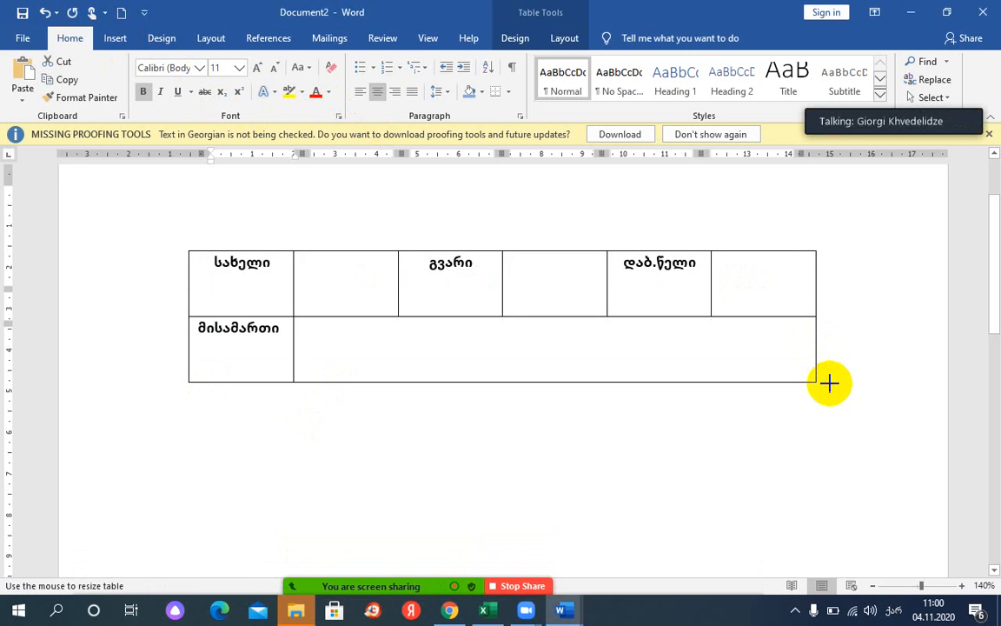
{"action": "left_click", "coordinate": [564, 38]}
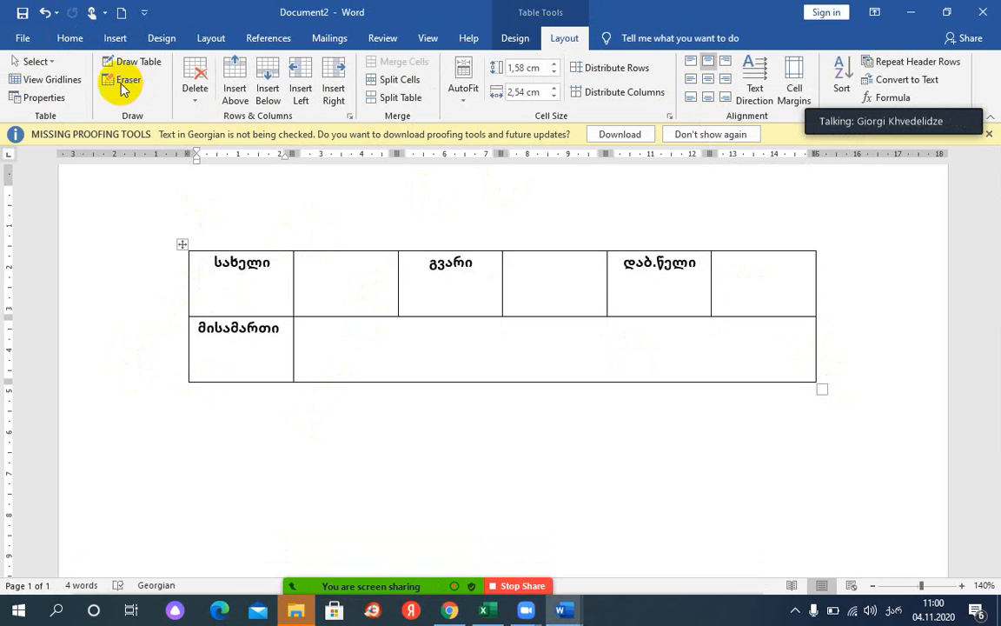
{"action": "left_click", "coordinate": [39, 62]}
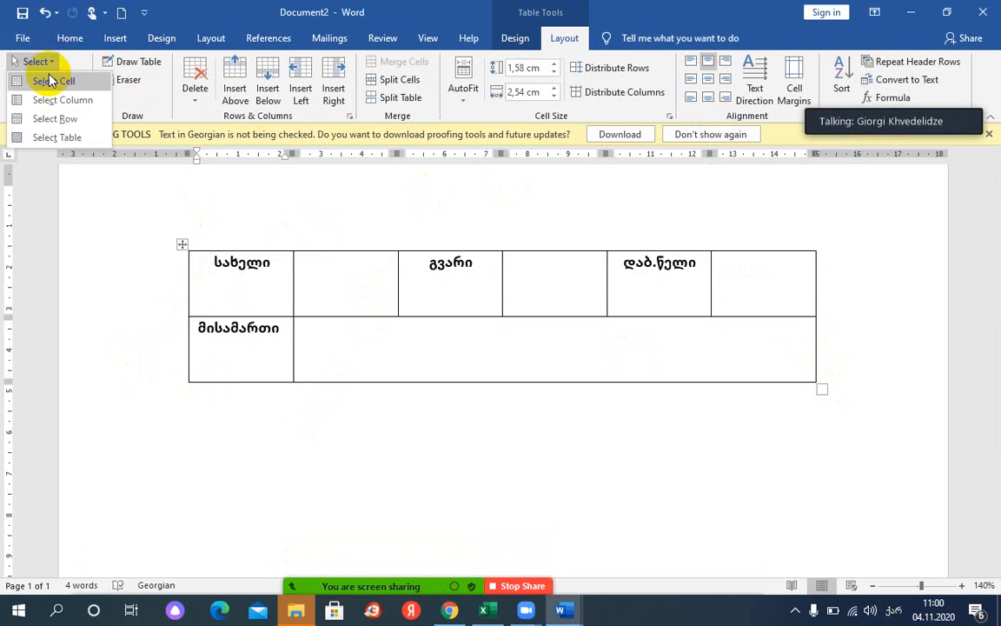
{"action": "left_click", "coordinate": [58, 138]}
{"action": "left_click", "coordinate": [706, 80]}
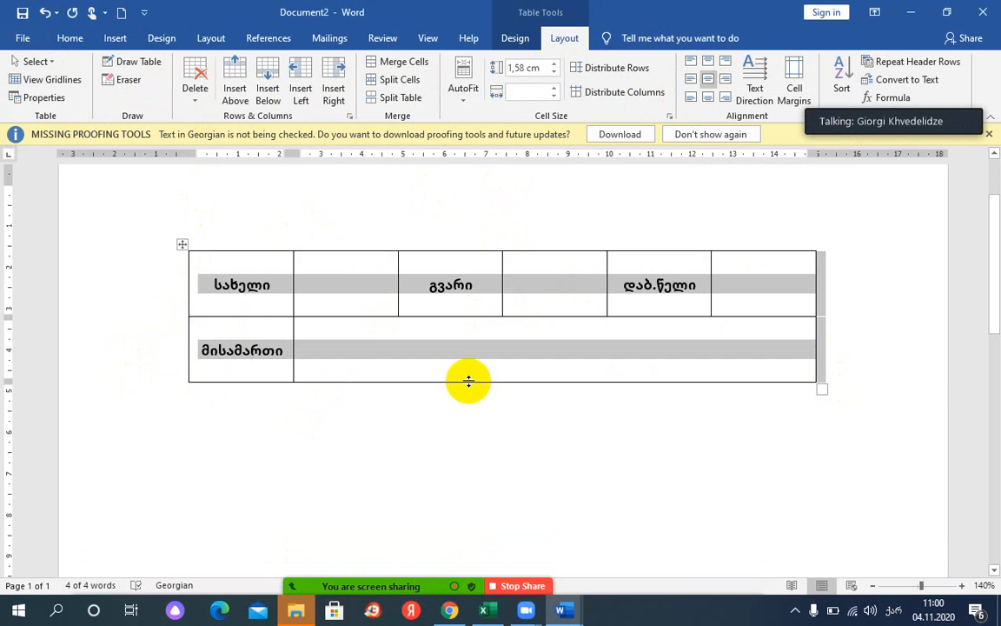
- Insert four rows below the მისამართი row and resize the table wider, with rows about 0.88 cm high
{"action": "left_click", "coordinate": [345, 347]}
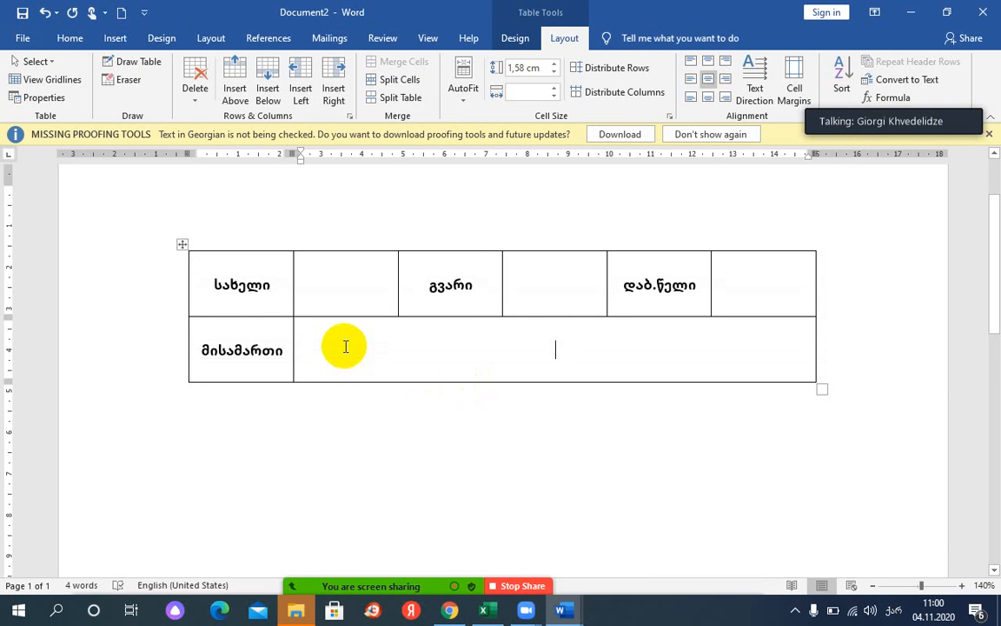
{"action": "scroll", "coordinate": [346, 345], "scroll_direction": "down", "scroll_amount": 2}
{"action": "scroll", "coordinate": [346, 293], "scroll_direction": "up", "scroll_amount": 1}
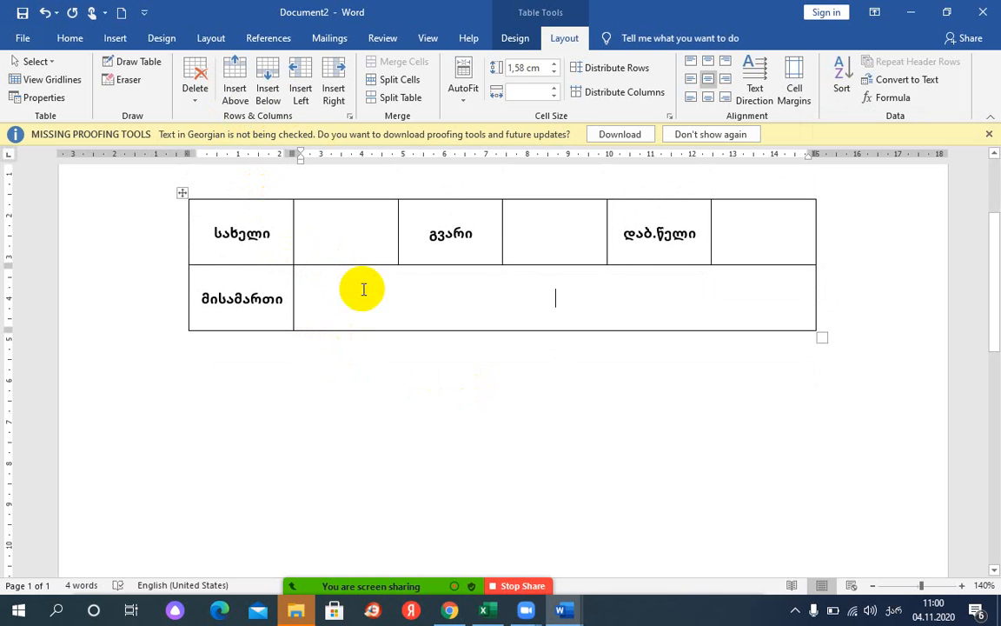
{"action": "left_click", "coordinate": [274, 97]}
{"action": "left_click", "coordinate": [272, 98]}
{"action": "left_click", "coordinate": [271, 97]}
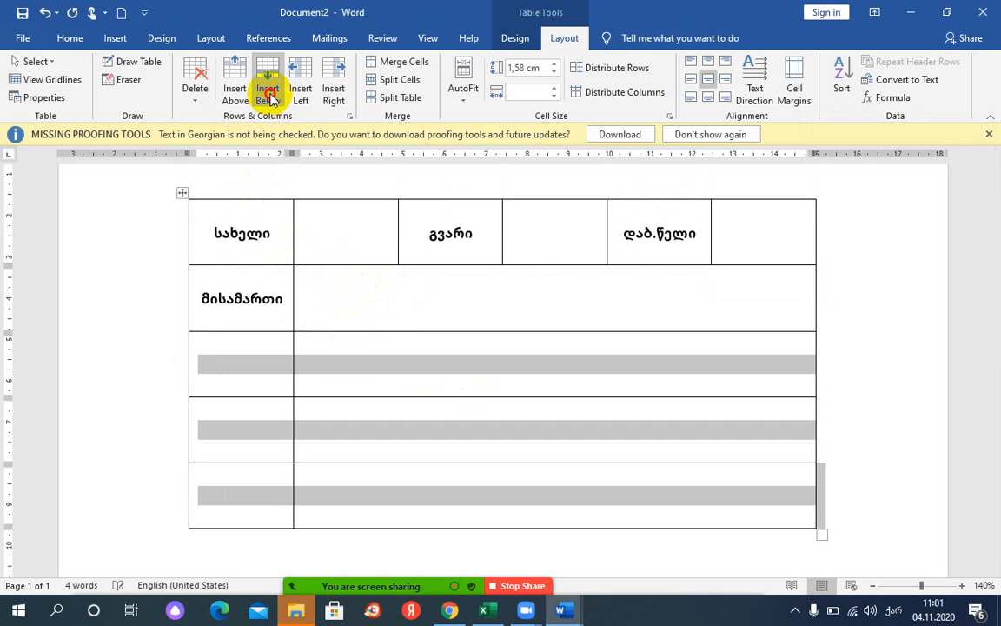
{"action": "left_click", "coordinate": [271, 97]}
{"action": "scroll", "coordinate": [417, 330], "scroll_direction": "down", "scroll_amount": 1}
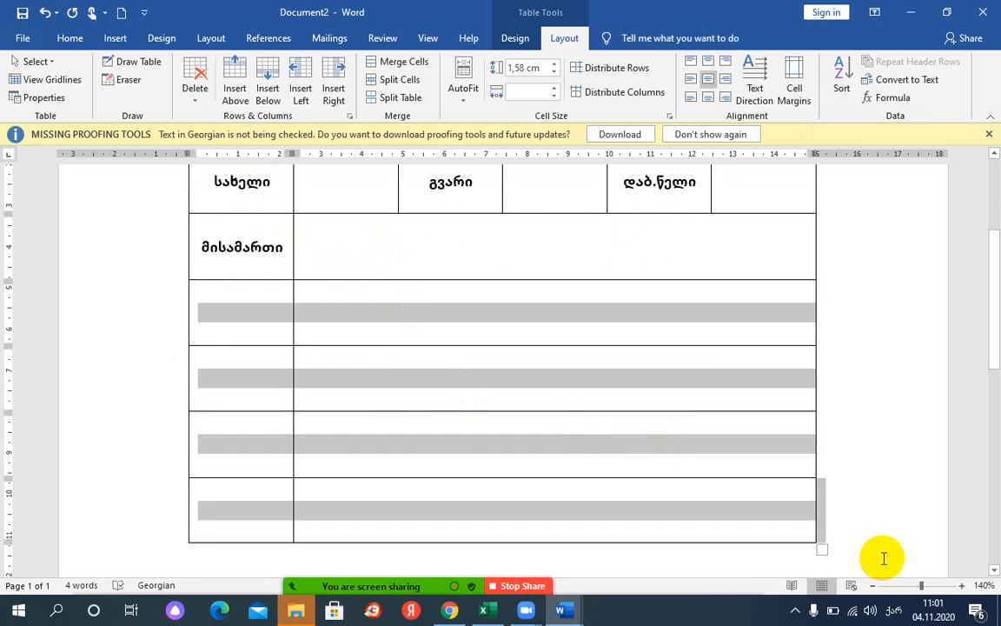
{"action": "left_click_drag", "start_coordinate": [818, 546], "coordinate": [921, 368]}
- Merge the two cells of the third row into one and enter the heading განათლება in it
{"action": "left_click", "coordinate": [199, 367]}
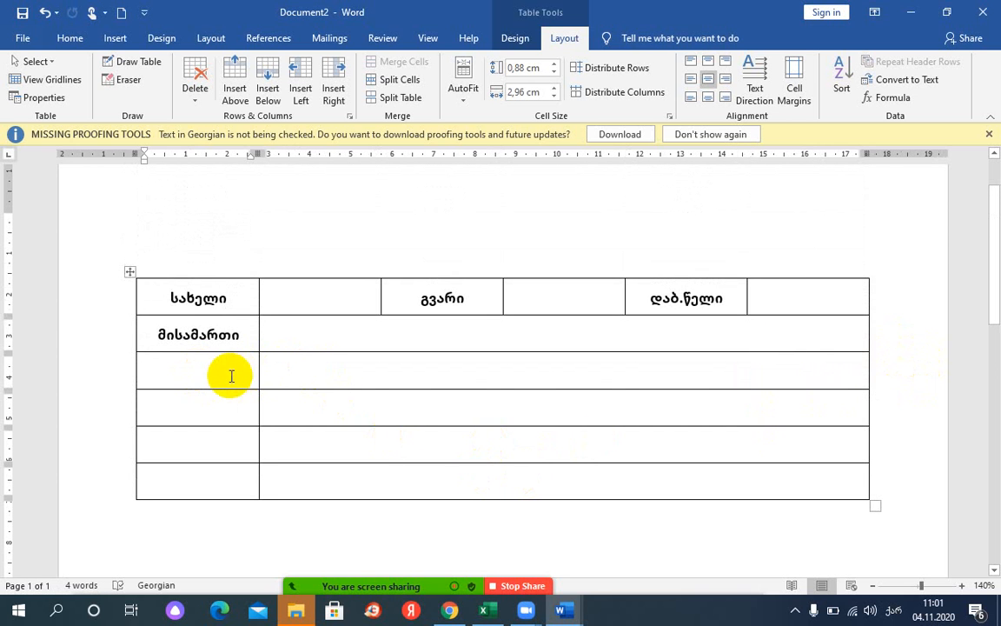
{"action": "left_click_drag", "start_coordinate": [206, 372], "coordinate": [445, 372]}
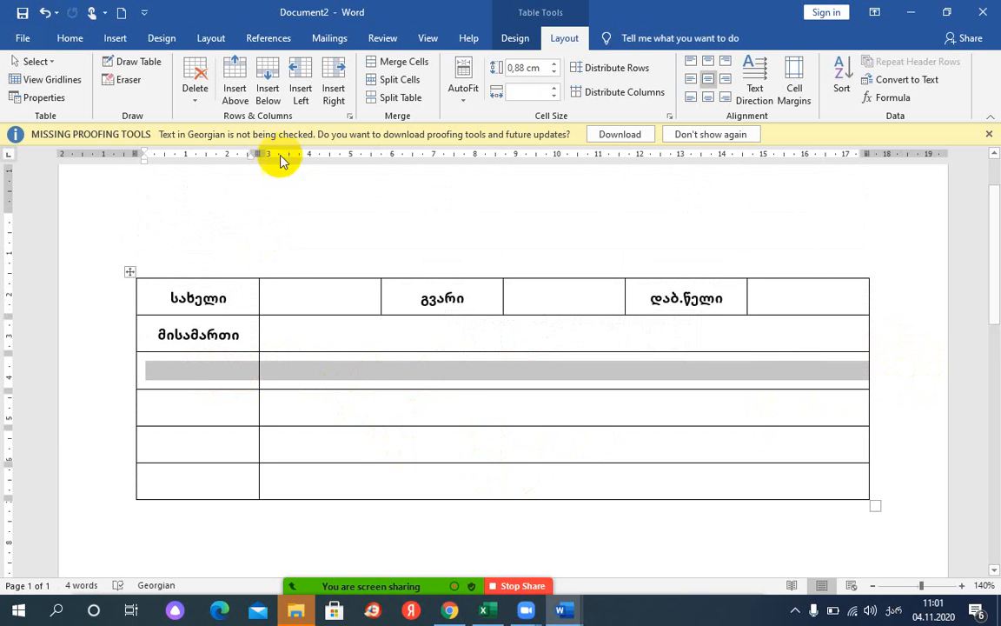
{"action": "left_click", "coordinate": [407, 65]}
{"action": "left_click", "coordinate": [403, 369]}
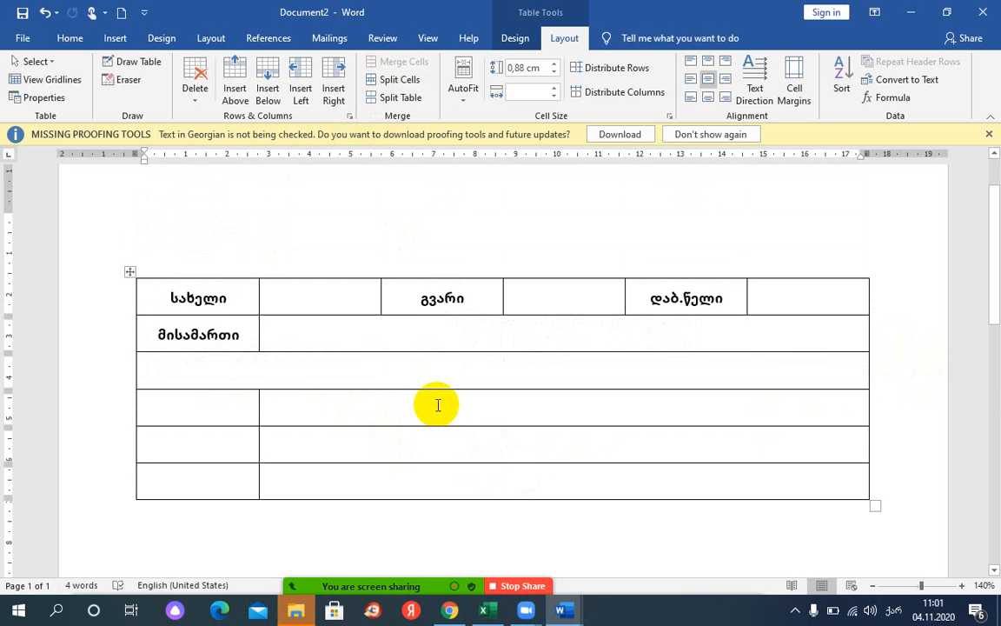
{"action": "type", "text": "განათლება"}
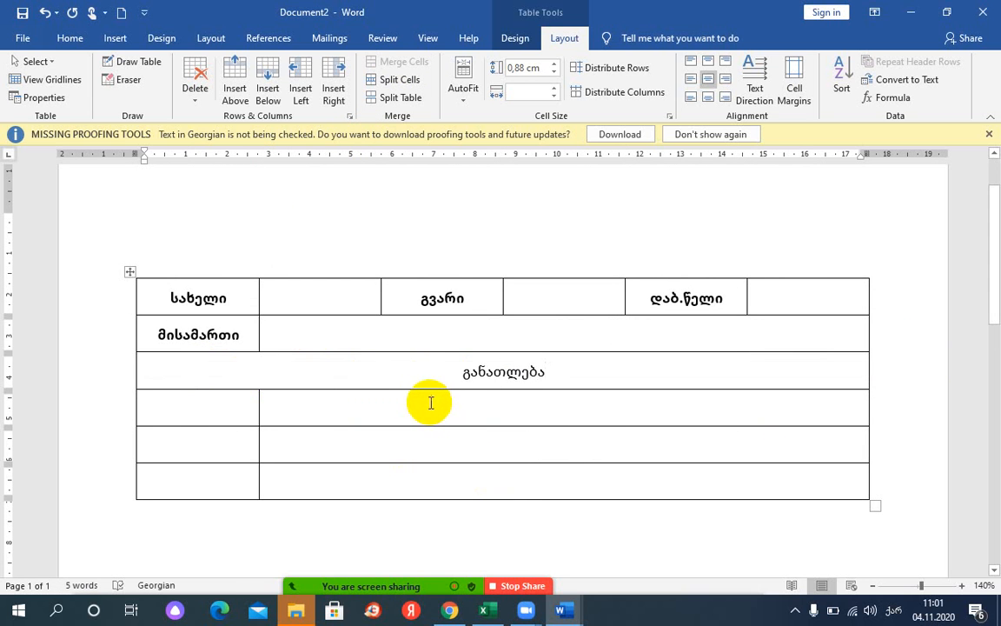
- Enter the label სასწავლებლის დასახელება in the fourth row's first cell
{"action": "left_click", "coordinate": [244, 406]}
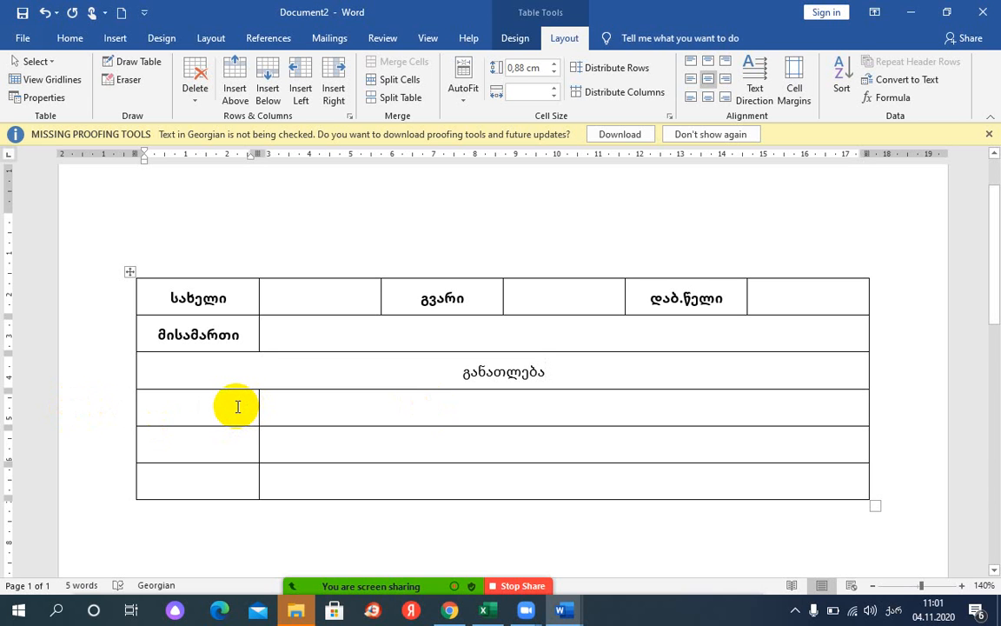
{"action": "type", "text": "სასწავ"}
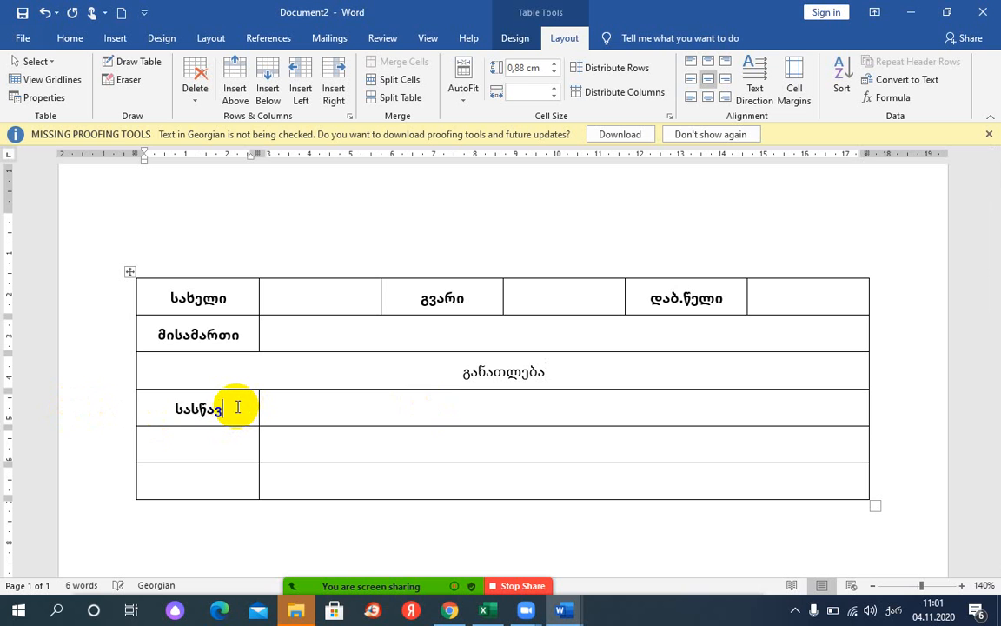
{"action": "type", "text": "ლებლის"}
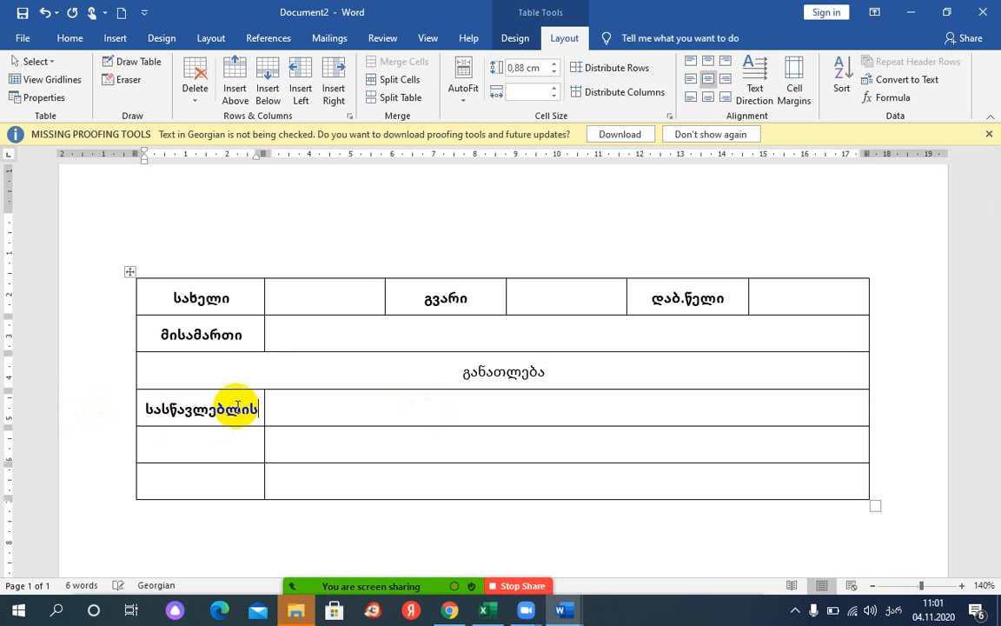
{"action": "key", "text": "Return"}
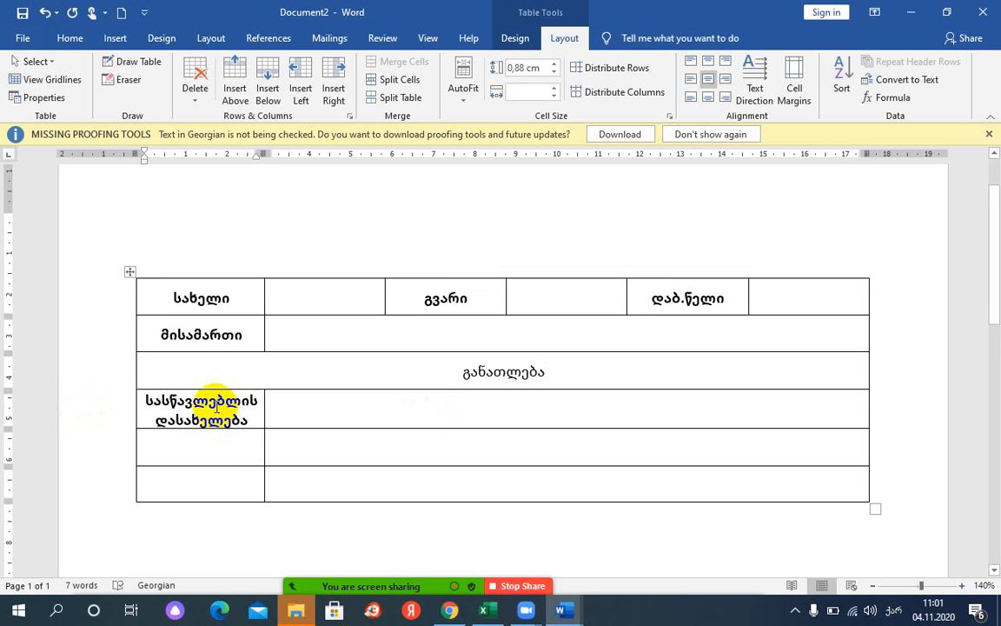
{"action": "scroll", "coordinate": [208, 401], "scroll_direction": "down", "scroll_amount": 1}
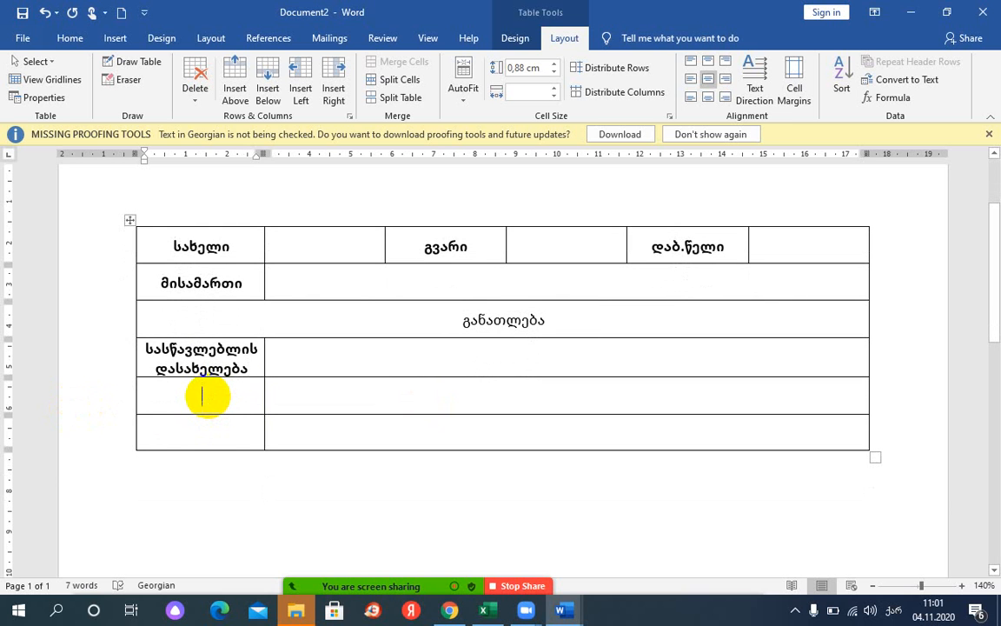
- Enter the label სწავლის წლები in the fifth row's first cell
{"action": "type", "text": "სწ"}
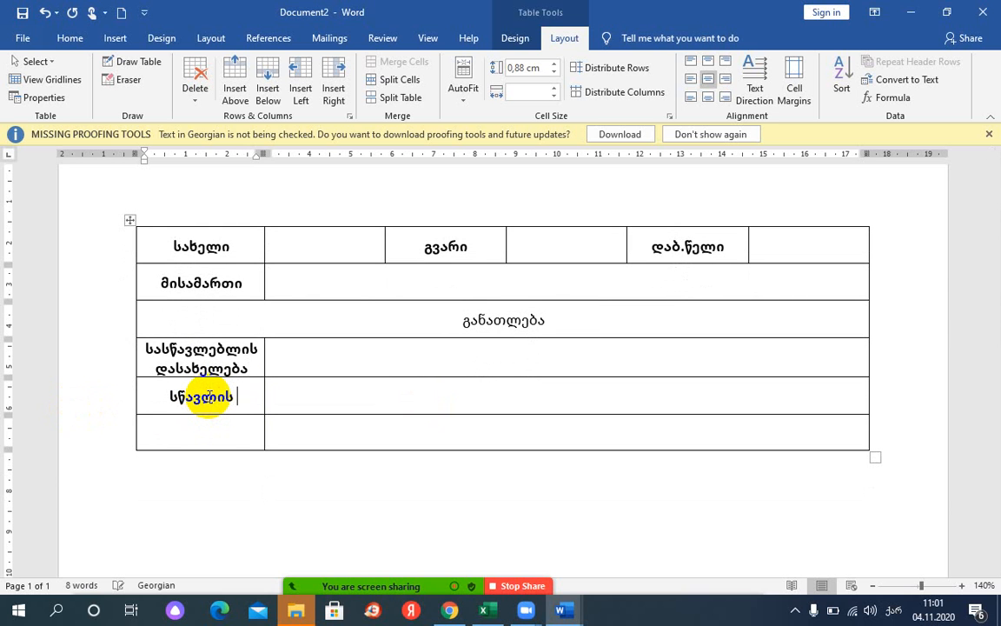
{"action": "type", "text": "ავლის წლები"}
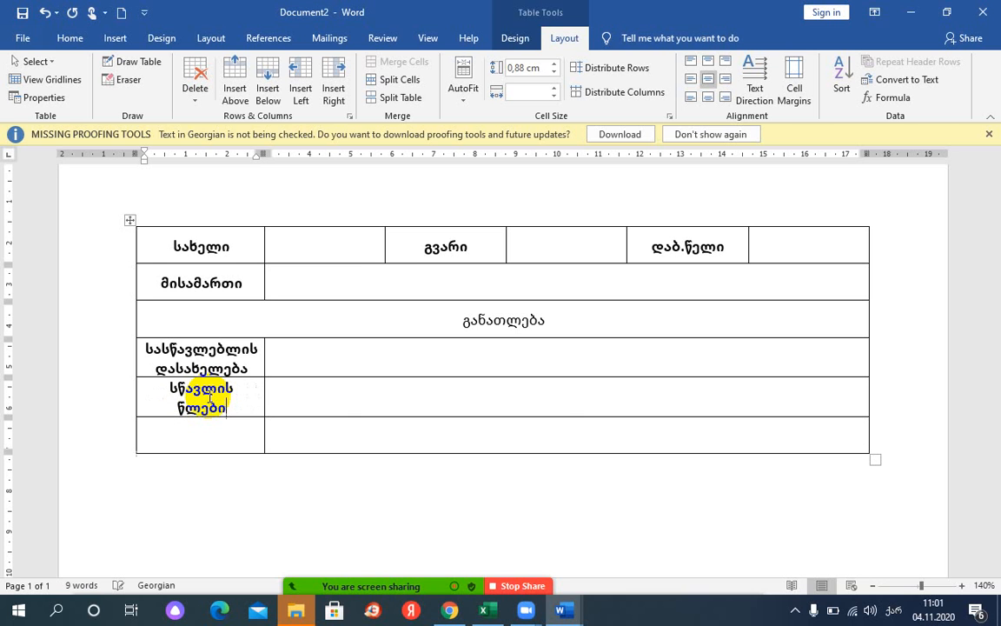
{"action": "left_click", "coordinate": [357, 348]}
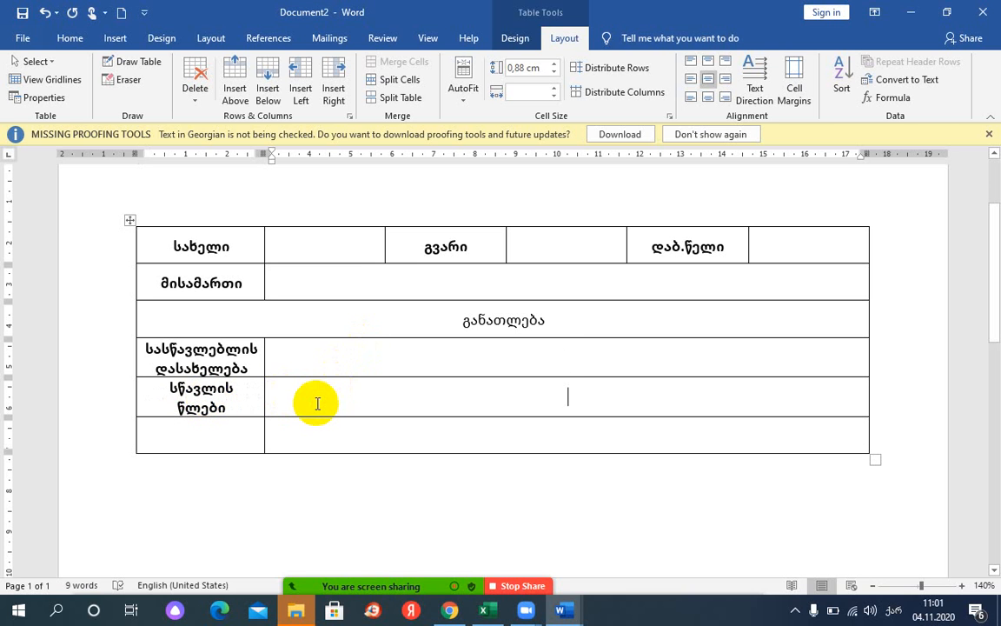
{"action": "left_click", "coordinate": [365, 388]}
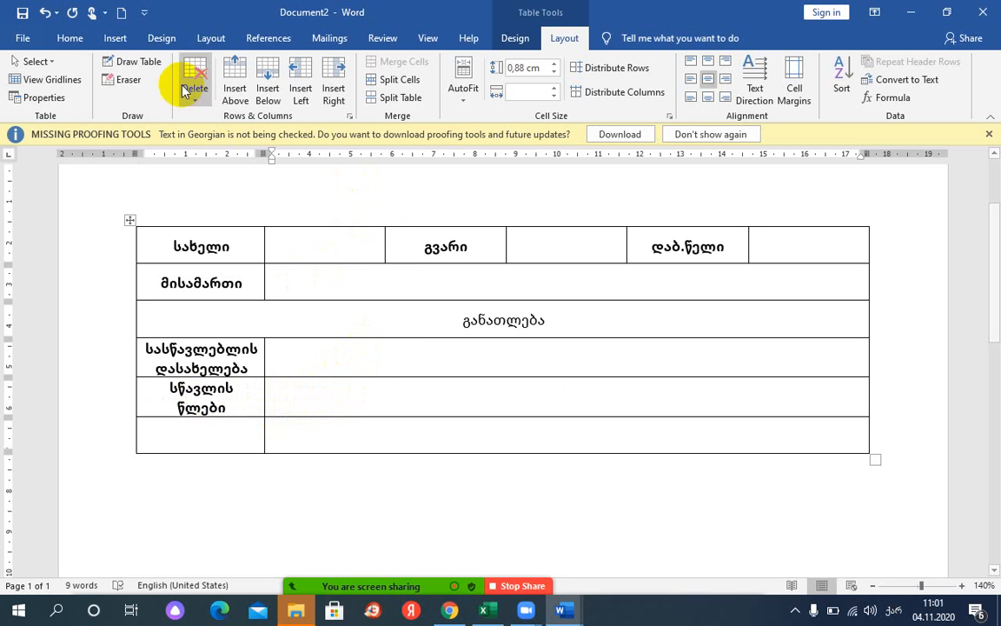
{"action": "left_click", "coordinate": [128, 63]}
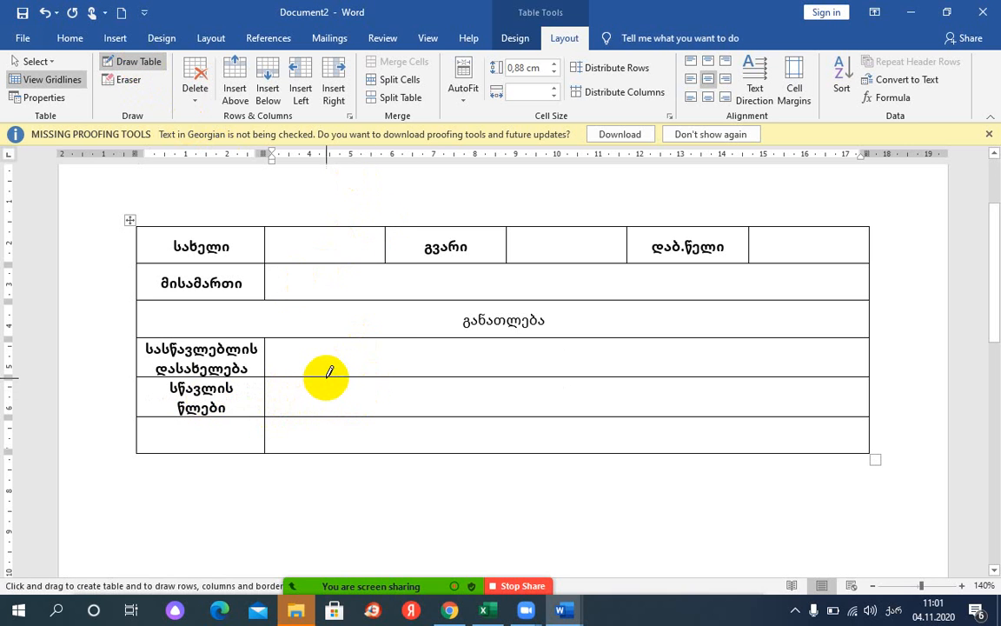
{"action": "left_click_drag", "start_coordinate": [328, 378], "coordinate": [327, 415]}
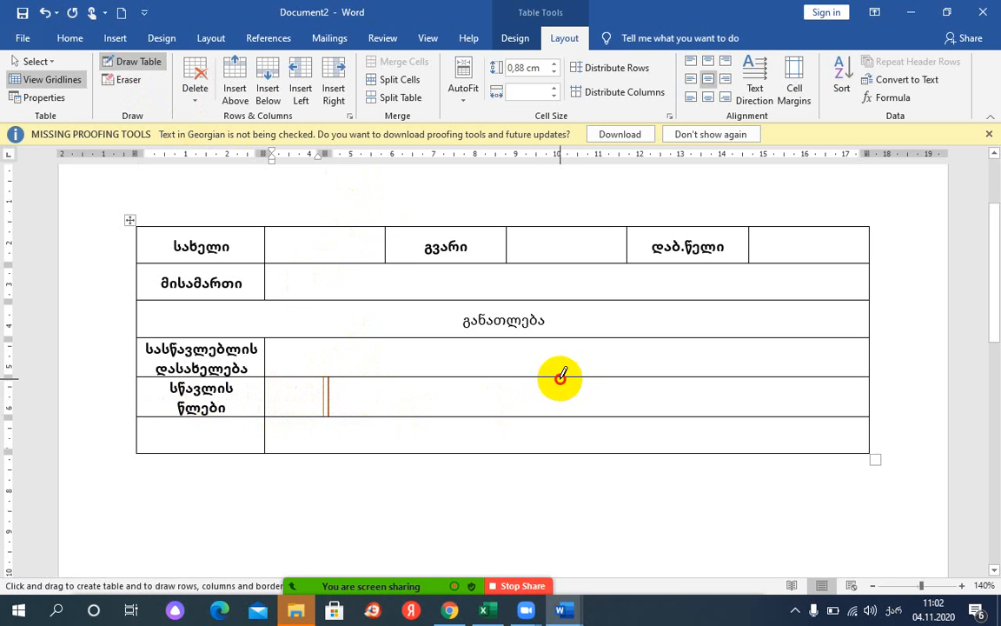
{"action": "left_click_drag", "start_coordinate": [560, 375], "coordinate": [562, 414]}
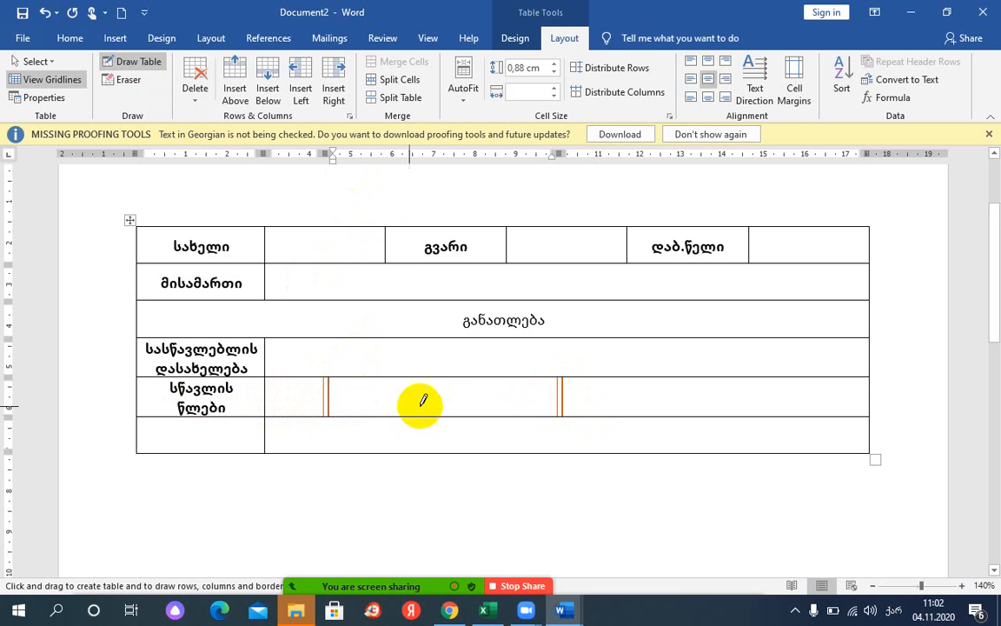
{"action": "key", "text": "ctrl+z"}
{"action": "key", "text": "ctrl+z"}
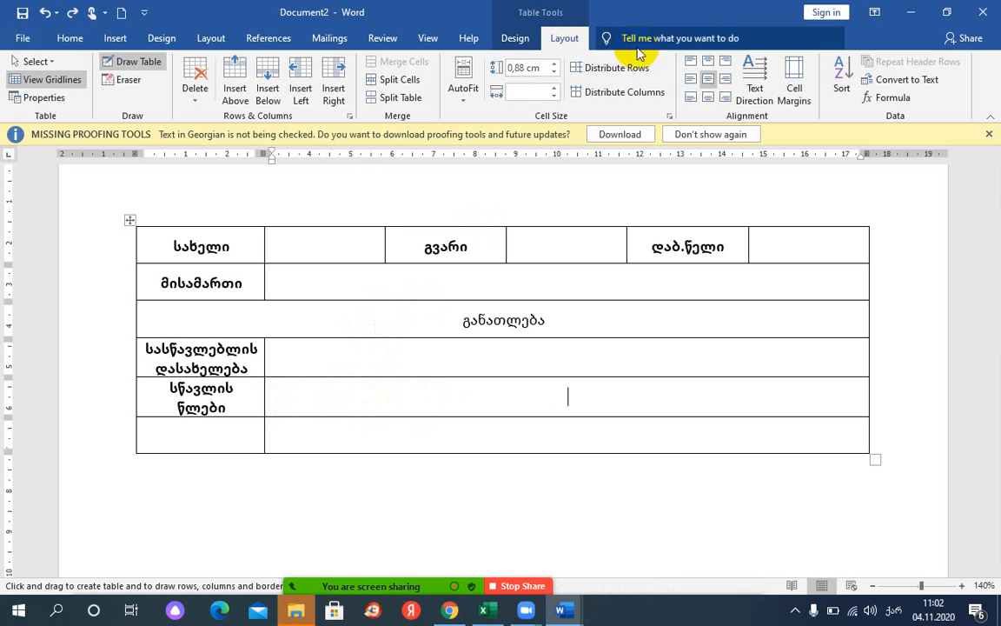
- Apply a single solid border line, automatic colour and ½ pt wide, to all borders of the table
{"action": "left_click", "coordinate": [516, 41]}
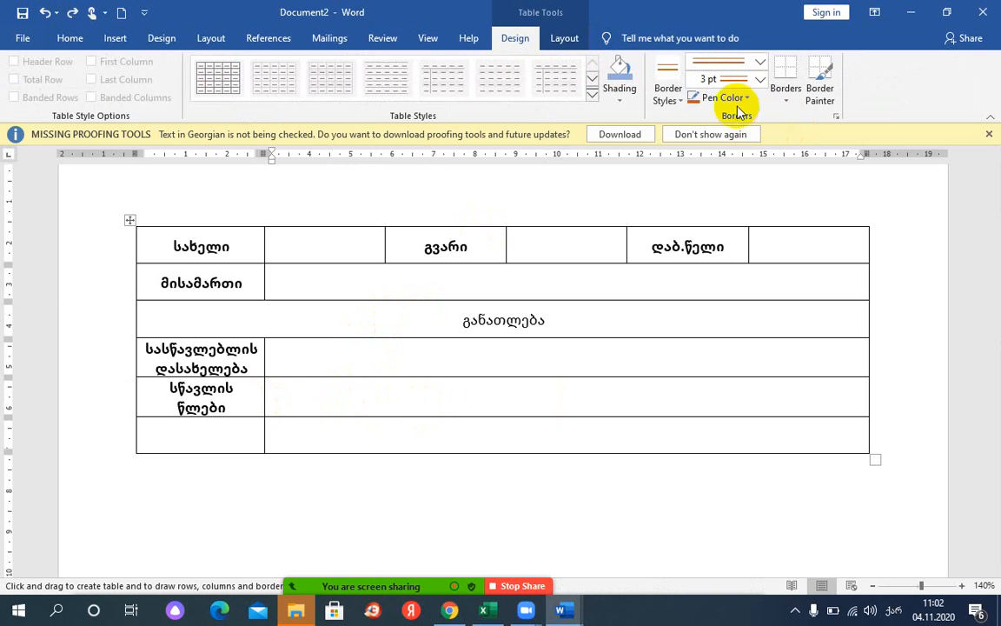
{"action": "left_click", "coordinate": [786, 96]}
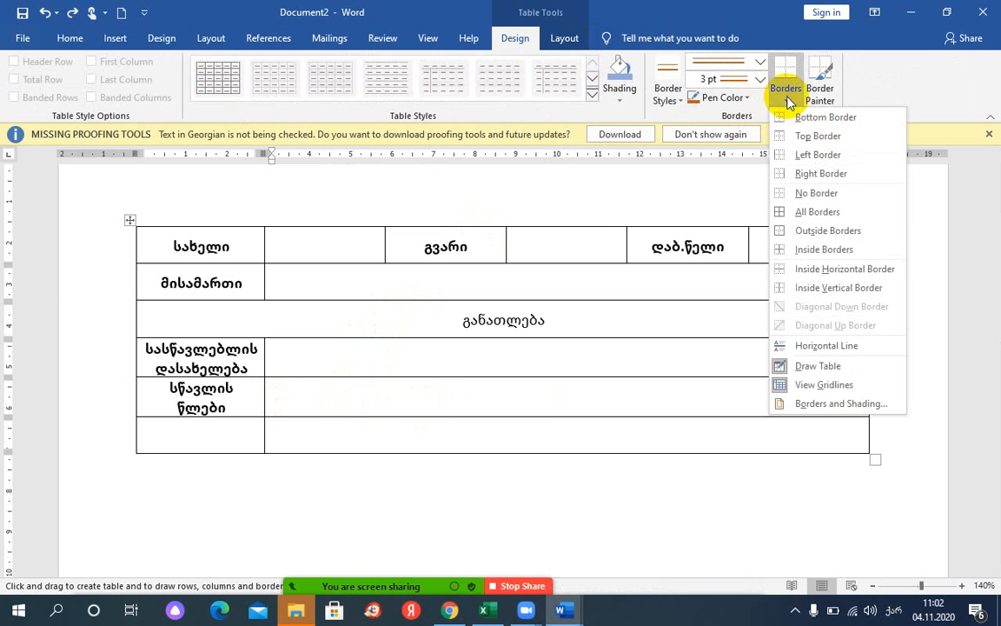
{"action": "left_click", "coordinate": [838, 403]}
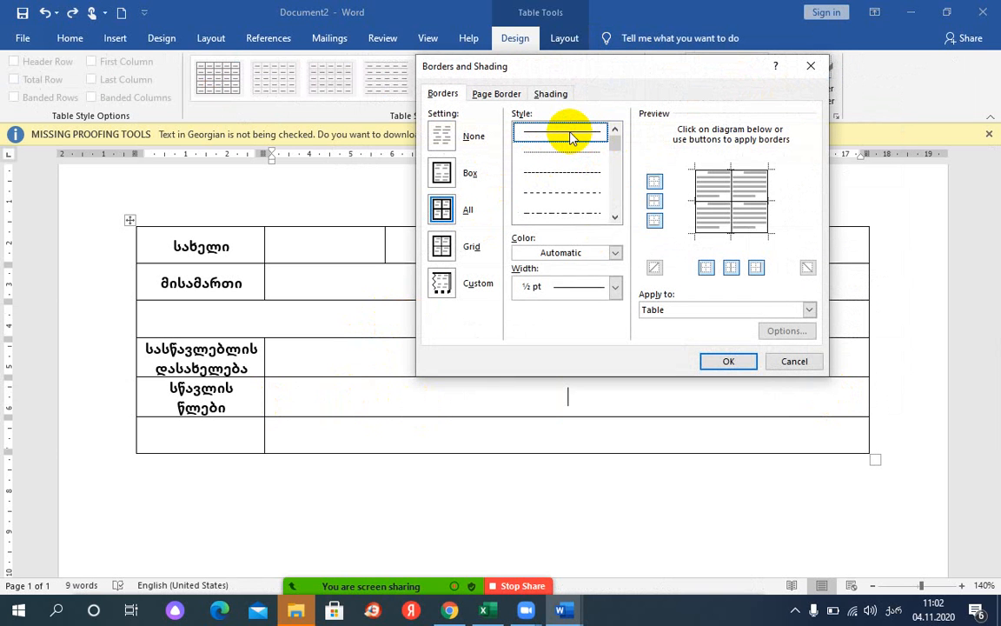
{"action": "left_click", "coordinate": [709, 364]}
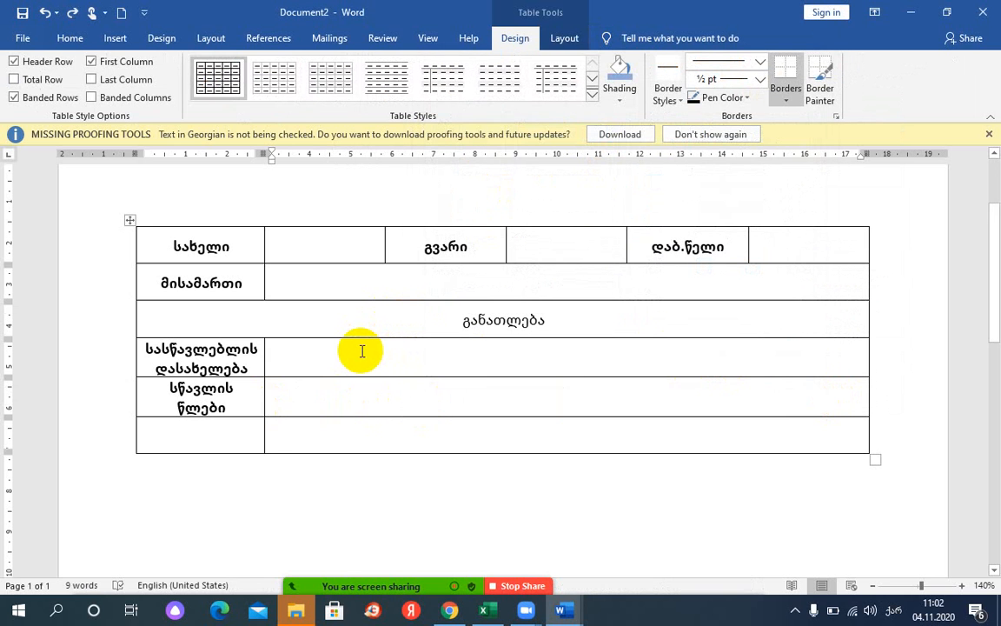
- Divide the სწავლის წლები row's wide cell with two drawn vertical lines, first cell about 1.6 cm wide, and label that cell დან
{"action": "left_click", "coordinate": [569, 39]}
{"action": "left_click", "coordinate": [134, 64]}
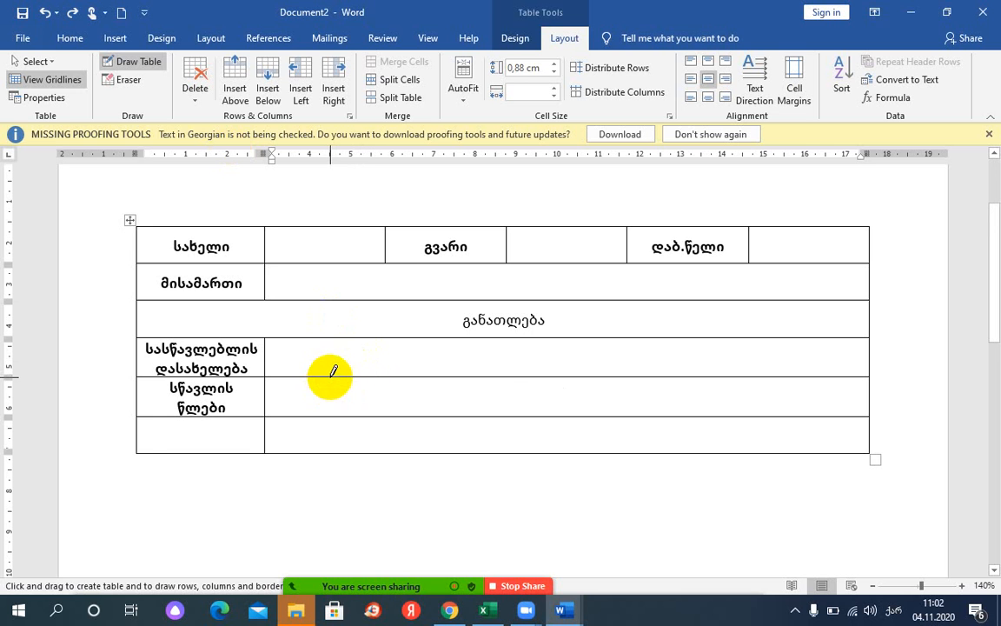
{"action": "left_click_drag", "start_coordinate": [331, 375], "coordinate": [331, 414]}
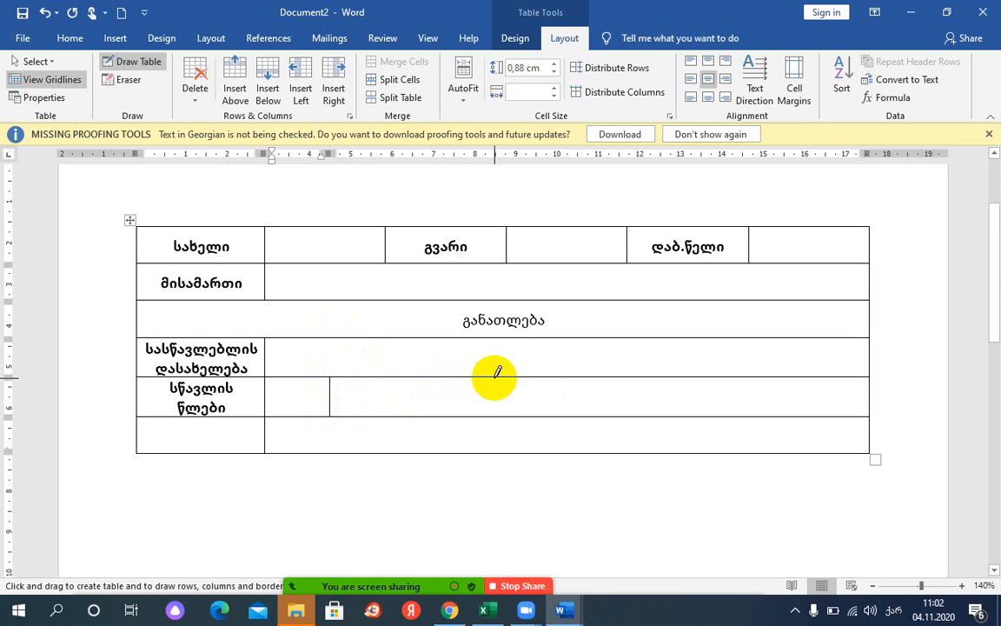
{"action": "left_click_drag", "start_coordinate": [494, 378], "coordinate": [478, 426]}
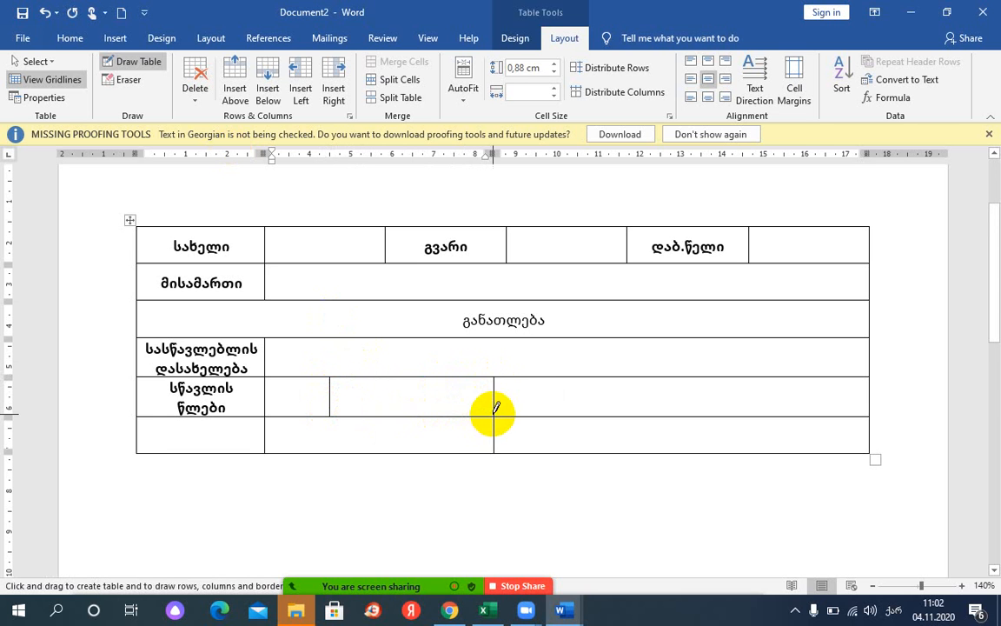
{"action": "key", "text": "ctrl+z"}
{"action": "left_click_drag", "start_coordinate": [490, 378], "coordinate": [490, 416]}
{"action": "key", "text": "Escape"}
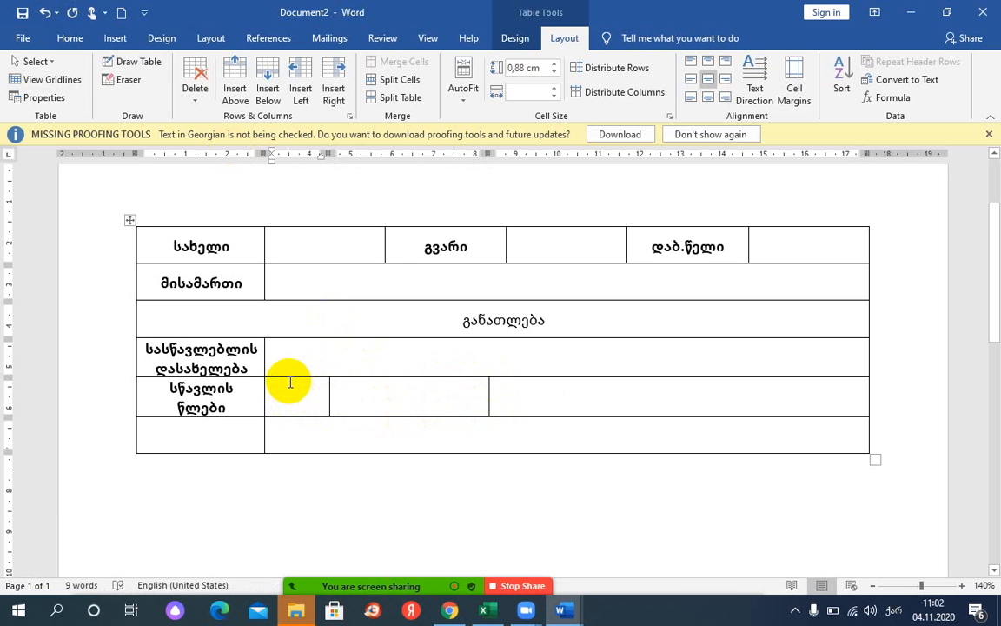
{"action": "type", "text": "დან"}
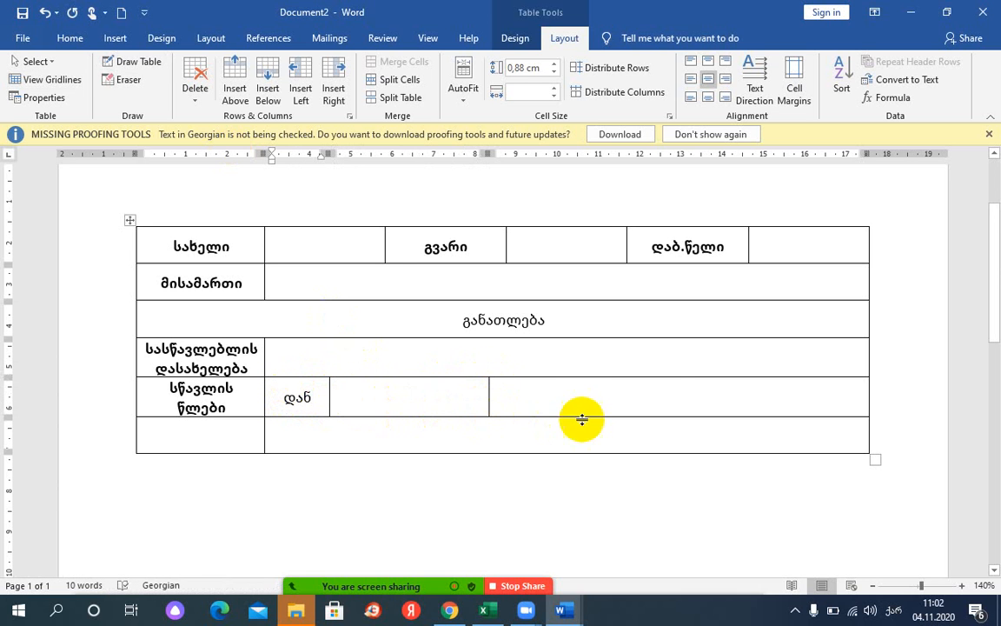
- Draw another vertical line in the last cell of the სწავლის წლები row and label the resulting narrow cell მდე
{"action": "left_click", "coordinate": [550, 393]}
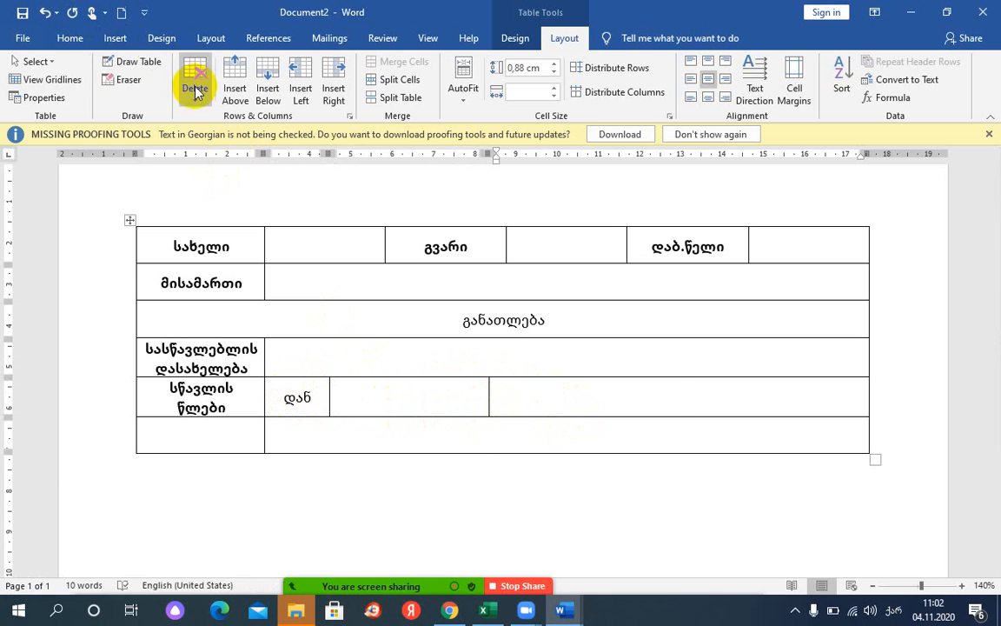
{"action": "left_click", "coordinate": [132, 62]}
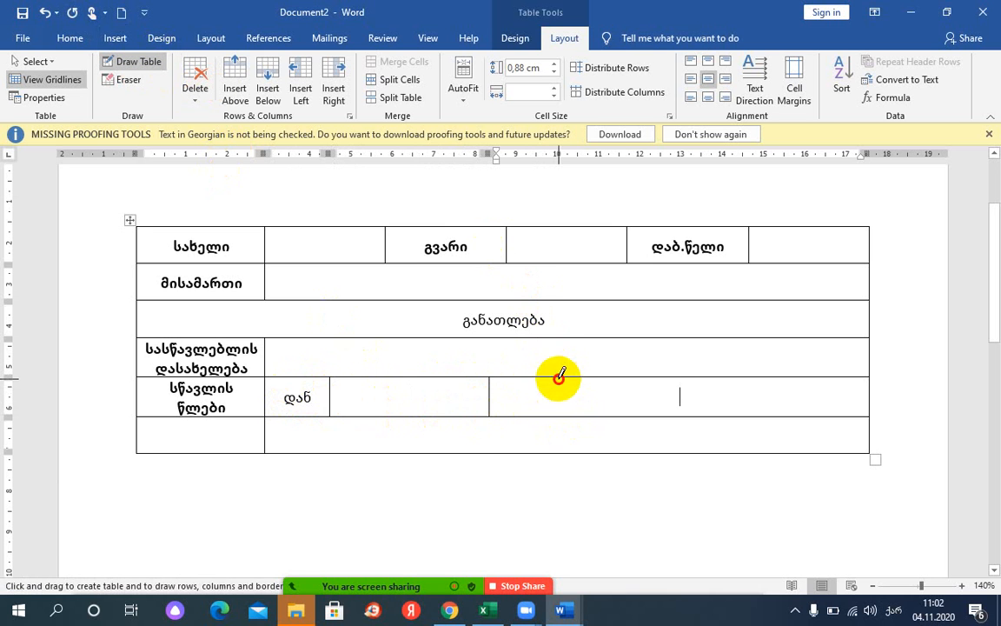
{"action": "left_click_drag", "start_coordinate": [559, 376], "coordinate": [559, 415]}
{"action": "key", "text": "Escape"}
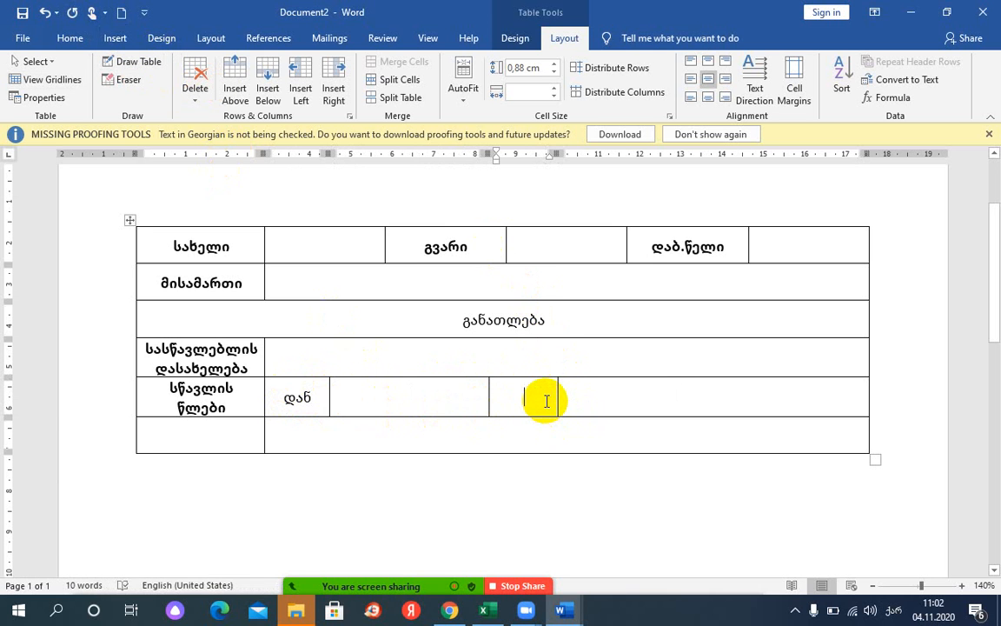
{"action": "type", "text": "მდე"}
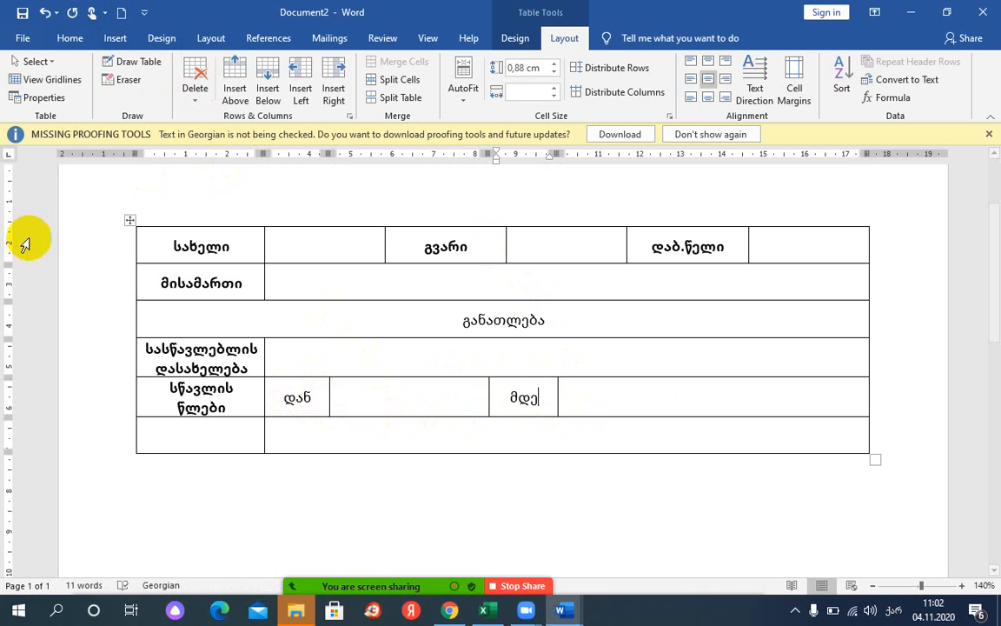
{"action": "left_click", "coordinate": [393, 401]}
{"action": "left_click", "coordinate": [520, 398]}
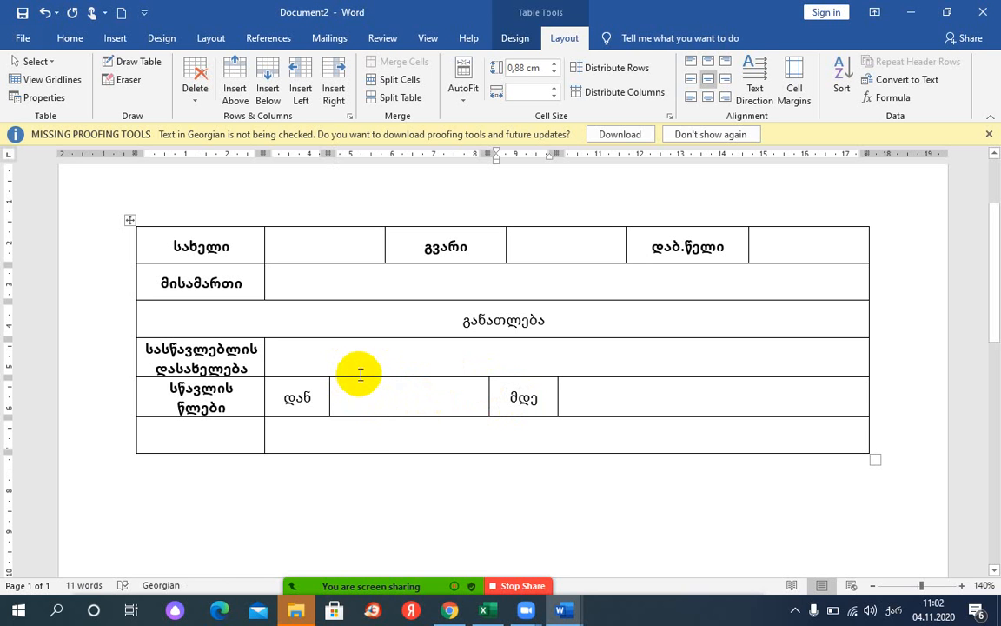
- Insert four more two-cell rows at the end of the table
{"action": "left_click", "coordinate": [269, 87]}
{"action": "left_click", "coordinate": [270, 88]}
{"action": "left_click", "coordinate": [272, 89]}
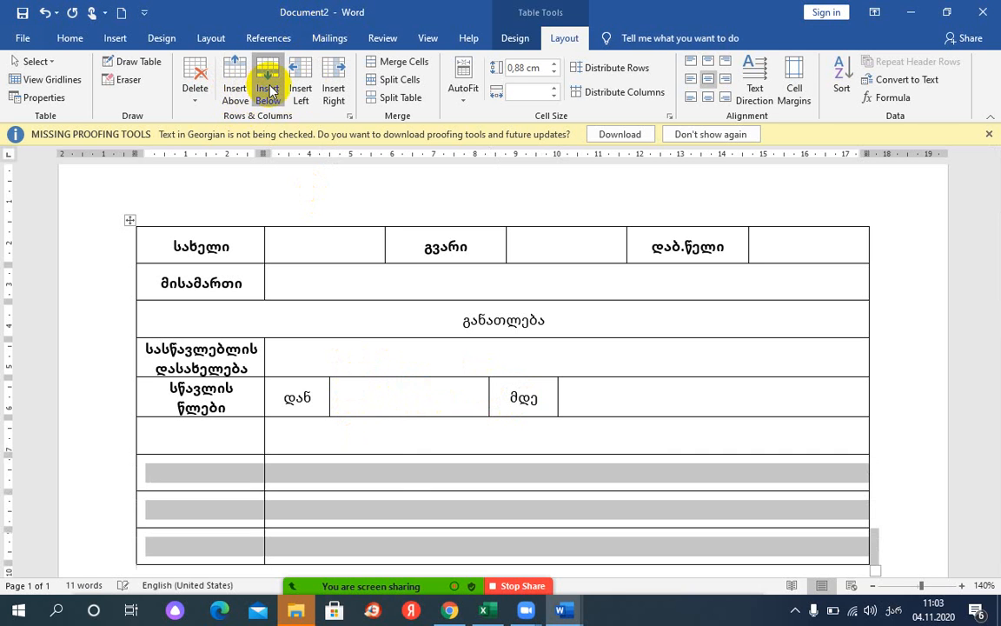
{"action": "left_click", "coordinate": [272, 90]}
- Merge the two cells of the empty row directly below the სწავლის წლები row into one
{"action": "scroll", "coordinate": [278, 376], "scroll_direction": "down", "scroll_amount": 2}
{"action": "left_click", "coordinate": [222, 293]}
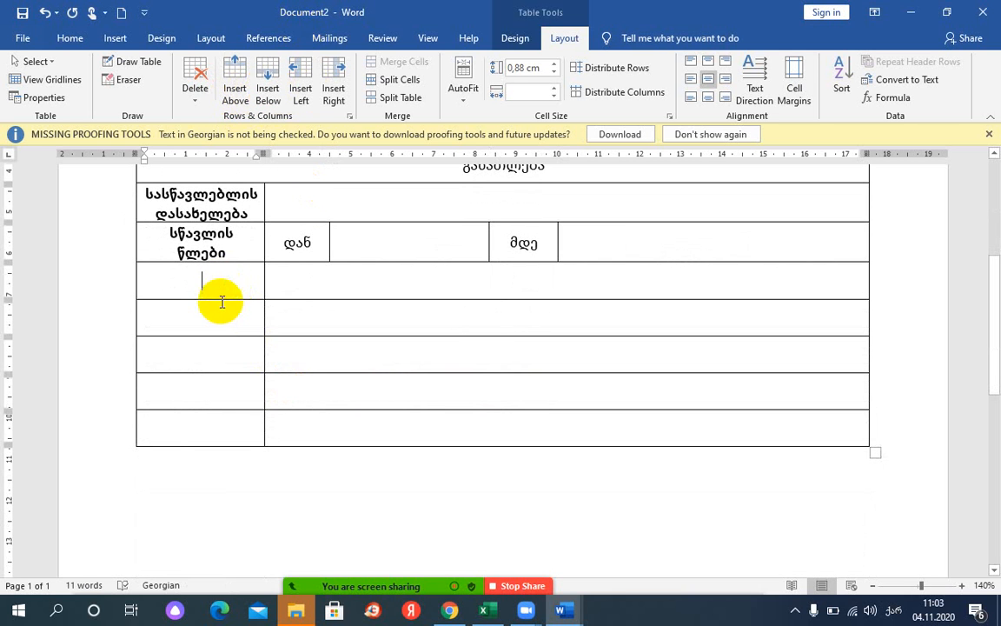
{"action": "left_click_drag", "start_coordinate": [212, 291], "coordinate": [447, 285]}
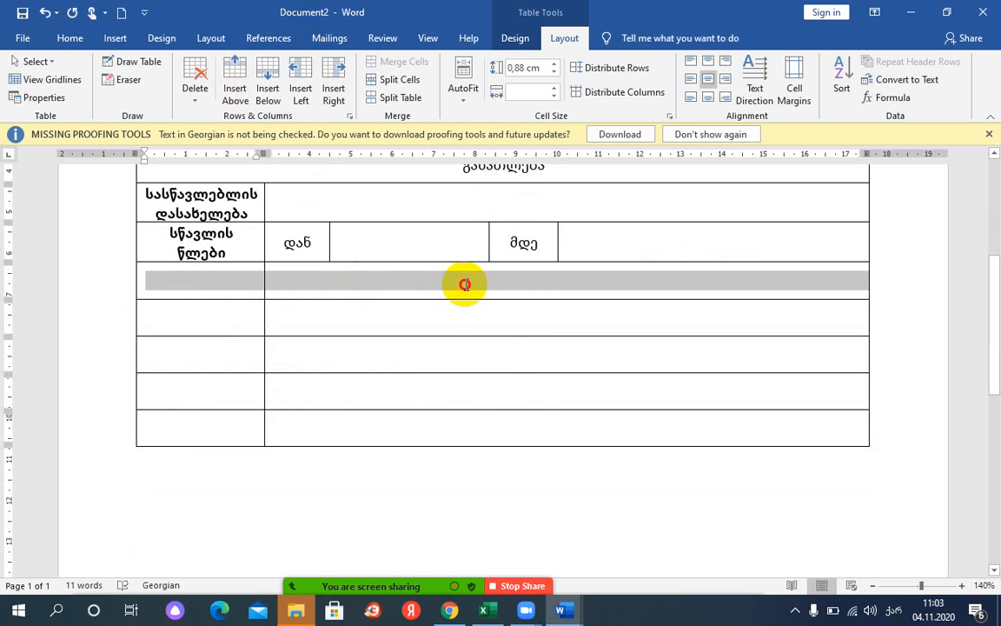
{"action": "left_click", "coordinate": [350, 282]}
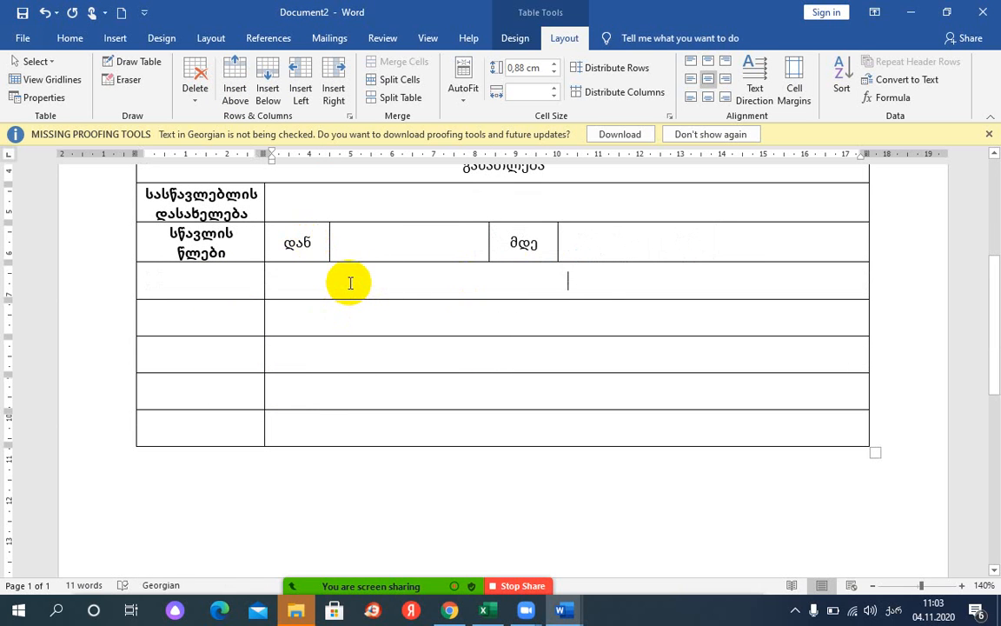
{"action": "left_click_drag", "start_coordinate": [206, 281], "coordinate": [539, 279]}
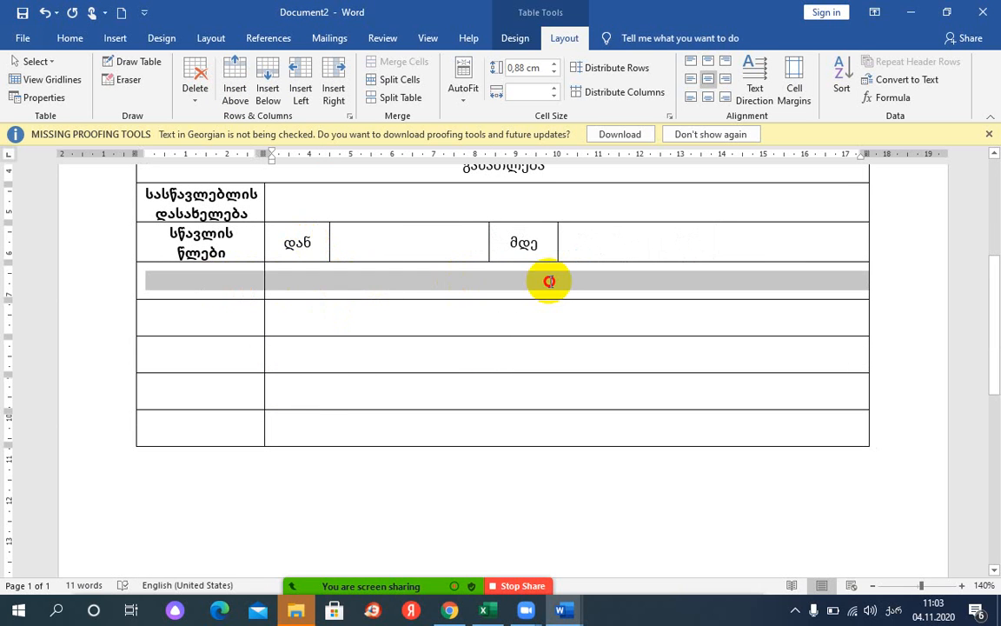
{"action": "left_click", "coordinate": [387, 61]}
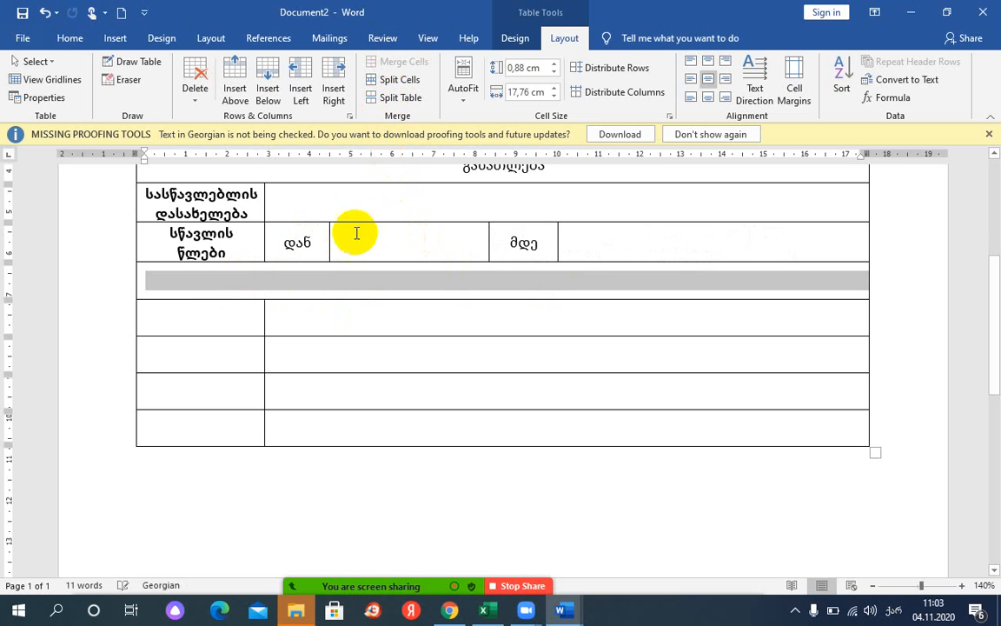
- Enter the heading სამუშაო გამოცდილება in the merged row
{"action": "left_click", "coordinate": [403, 282]}
{"action": "scroll", "coordinate": [485, 271], "scroll_direction": "up", "scroll_amount": 2}
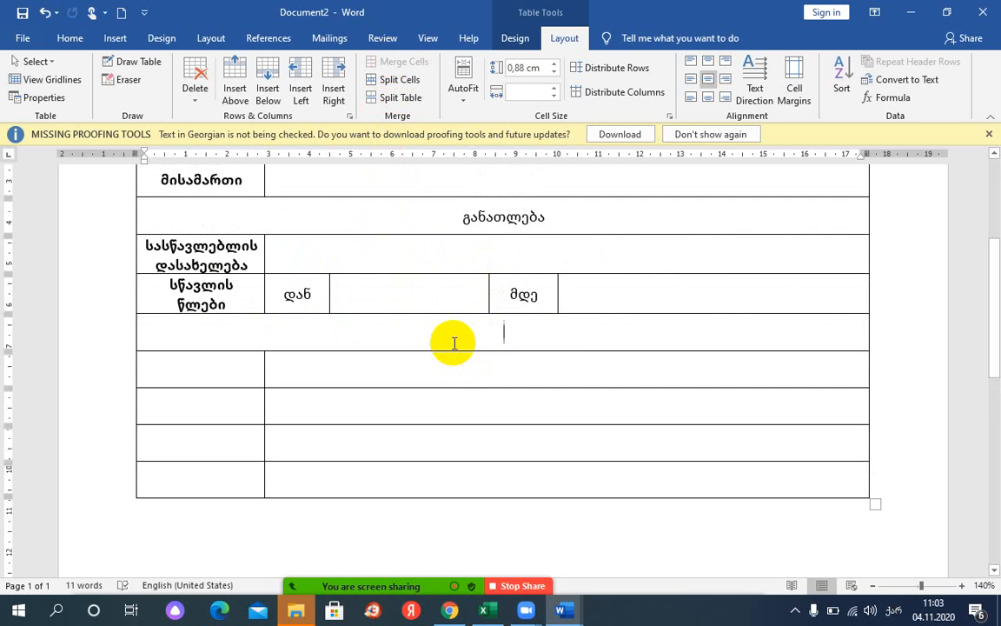
{"action": "type", "text": "სამუ"}
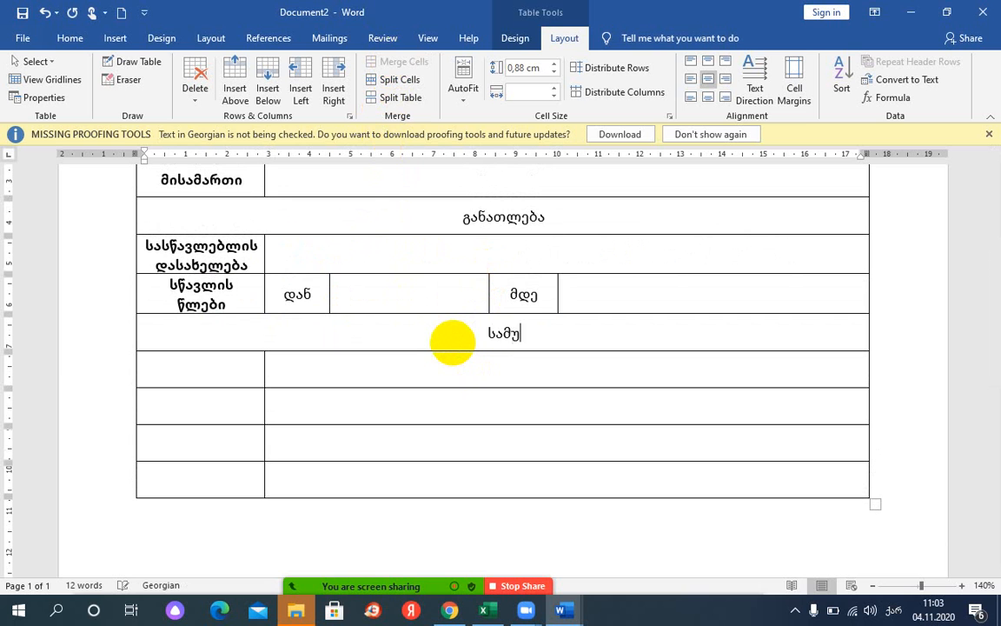
{"action": "type", "text": "შაო  გა"}
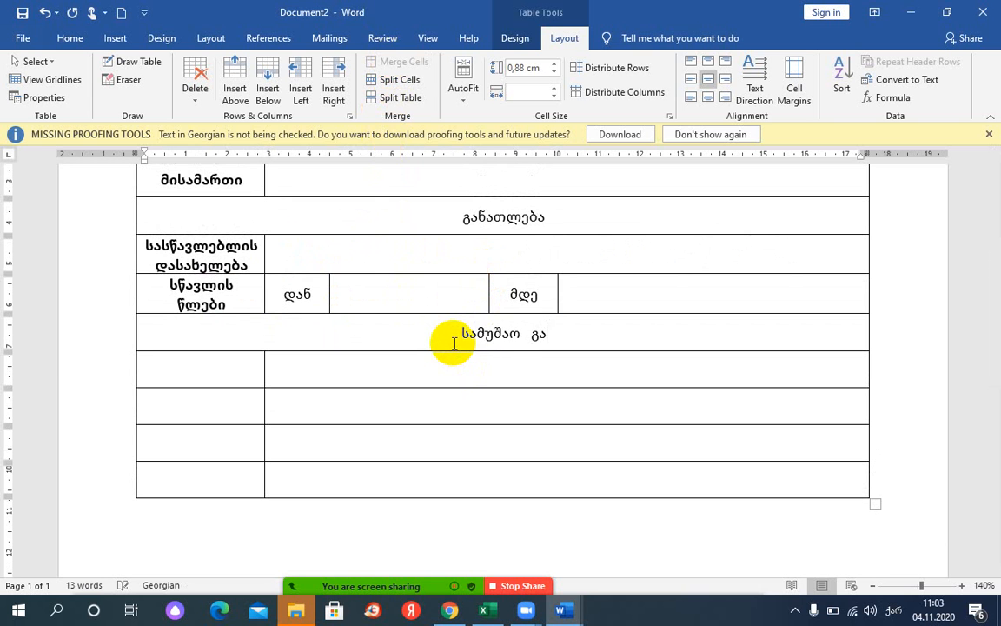
{"action": "type", "text": "მოცდილებ"}
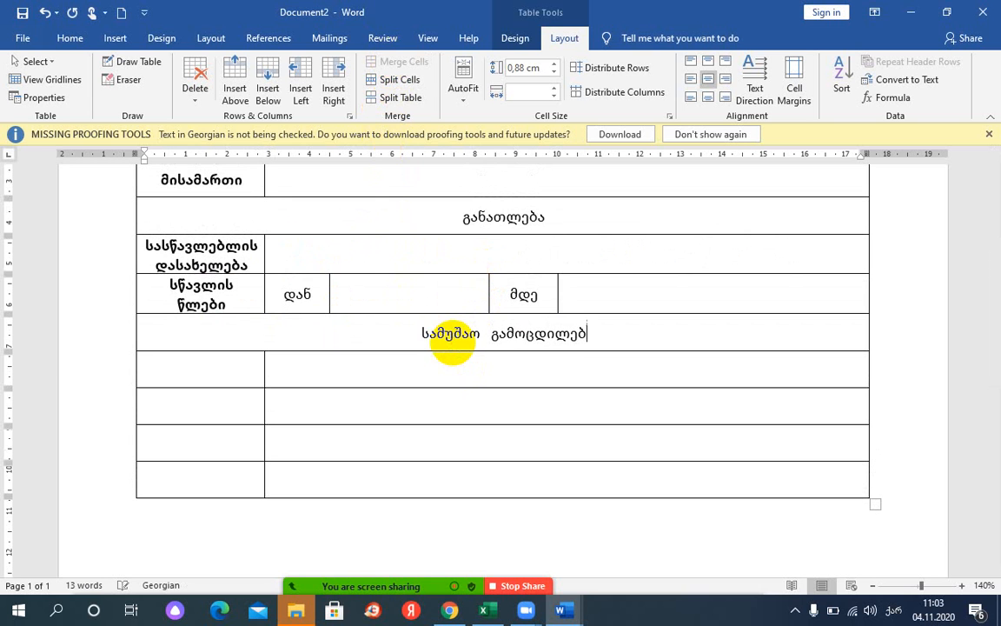
{"action": "type", "text": "ა"}
- Insert an empty row directly below the სწავლის წლები row, above the work-experience heading
{"action": "left_click", "coordinate": [424, 290]}
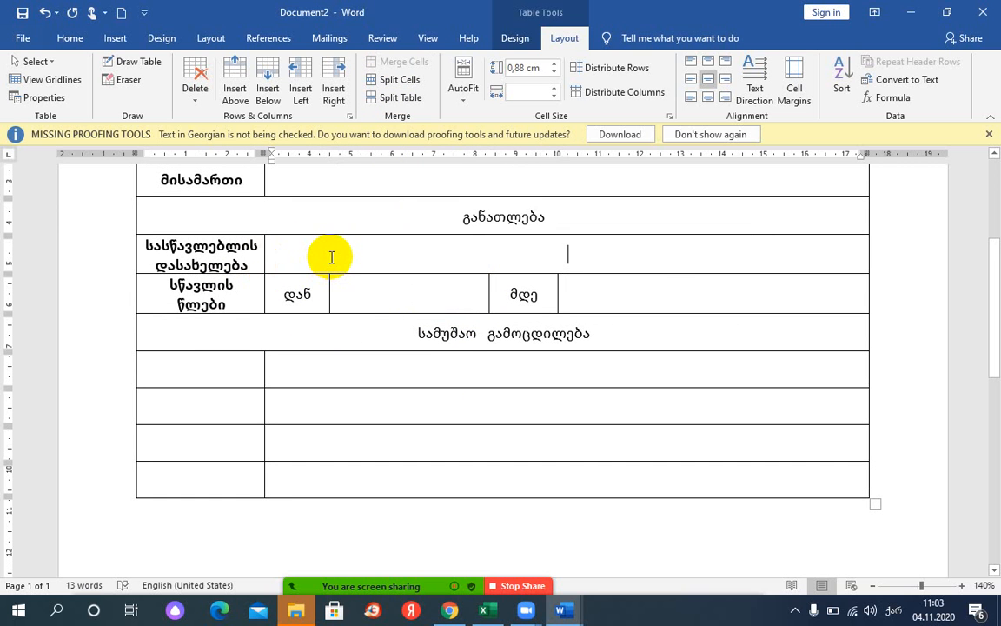
{"action": "left_click", "coordinate": [380, 295]}
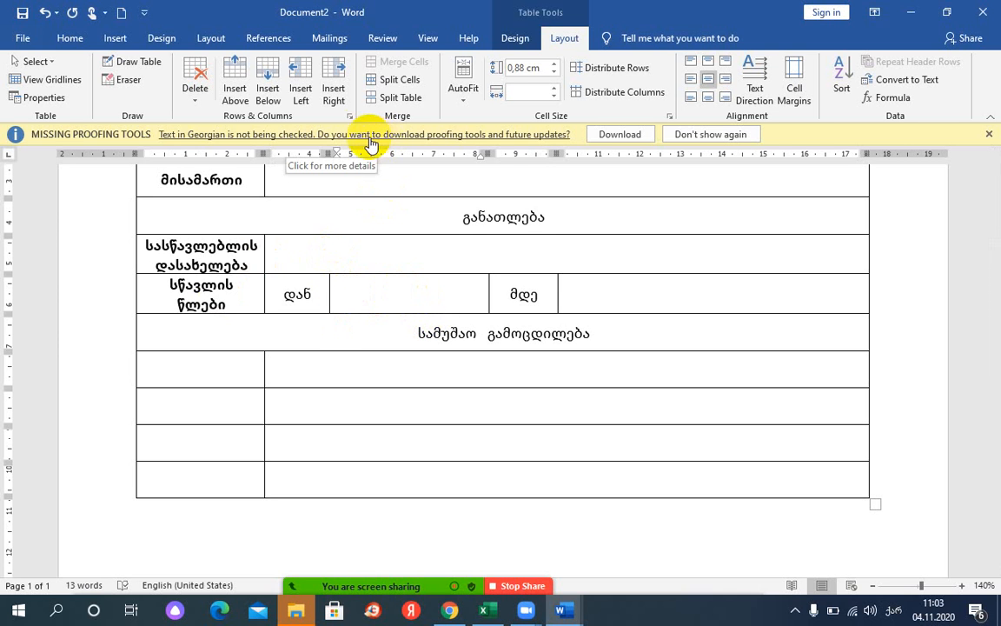
{"action": "left_click", "coordinate": [270, 94]}
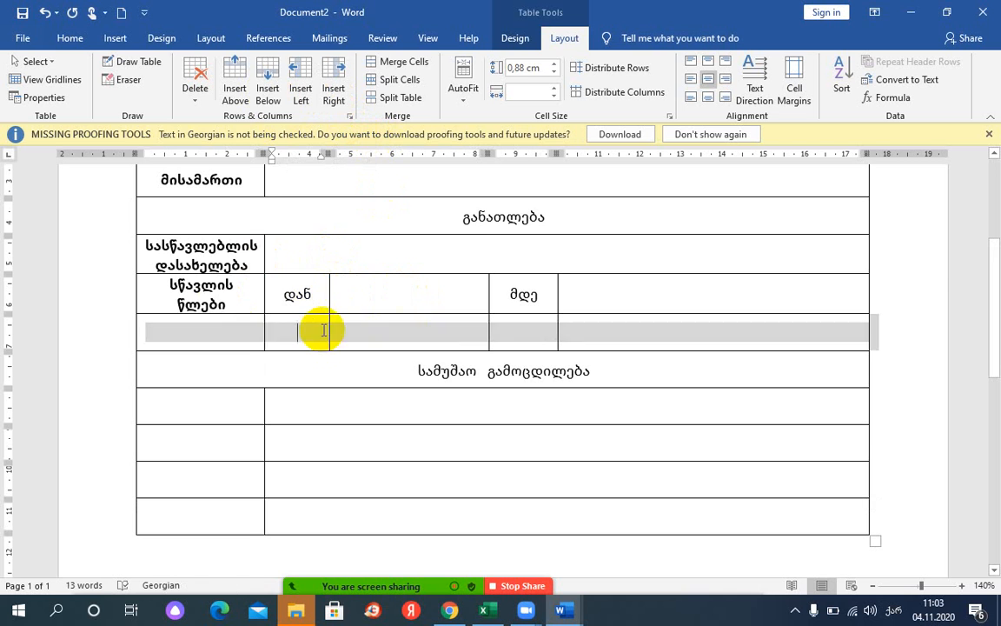
- Undo the insertion of the empty row directly below the სწავლის წლები row
{"action": "left_click", "coordinate": [324, 329]}
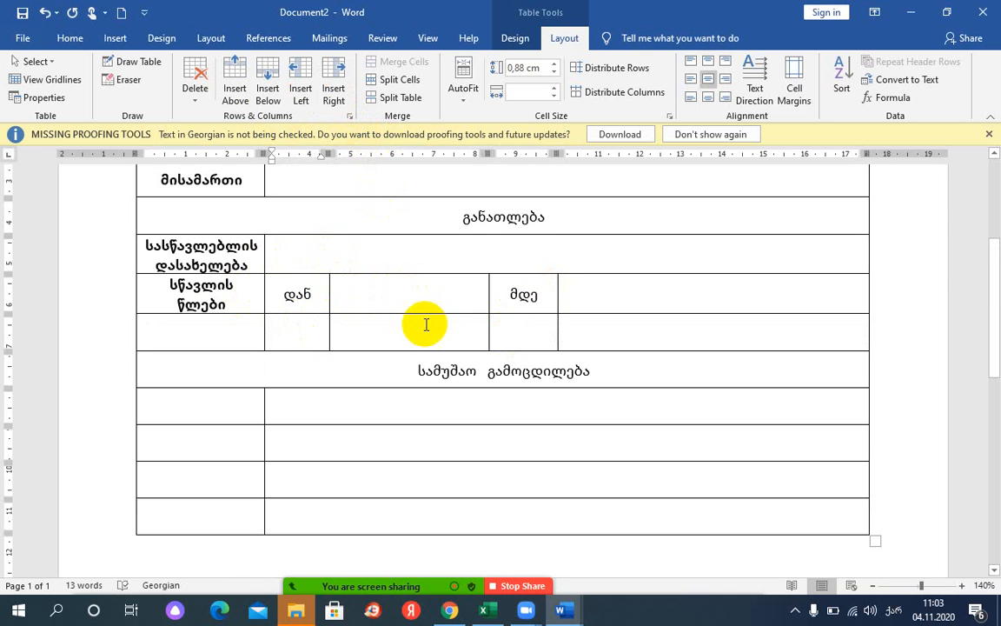
{"action": "key", "text": "ctrl+z"}
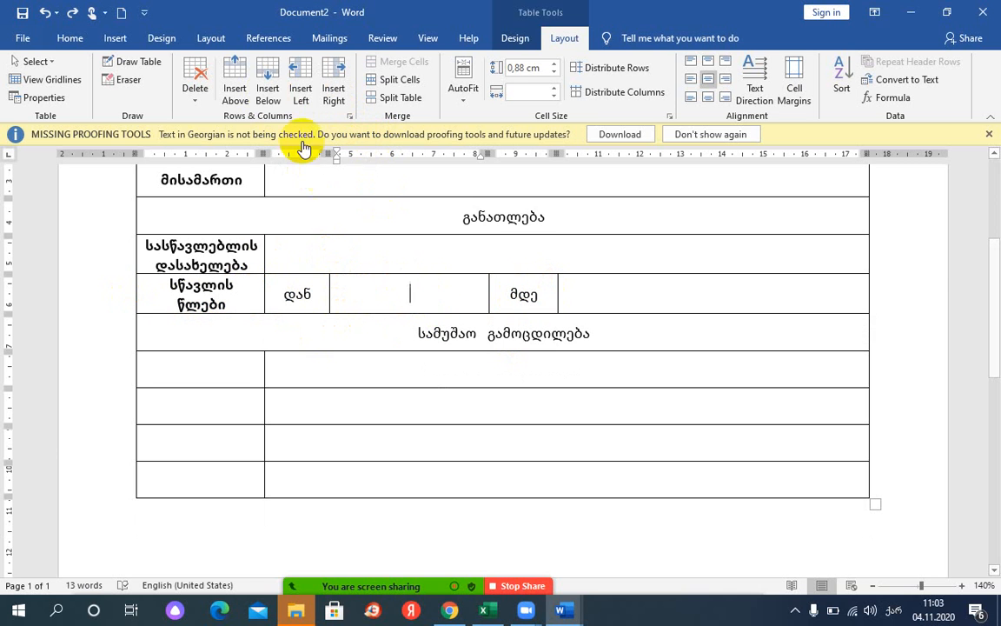
{"action": "left_click", "coordinate": [269, 80]}
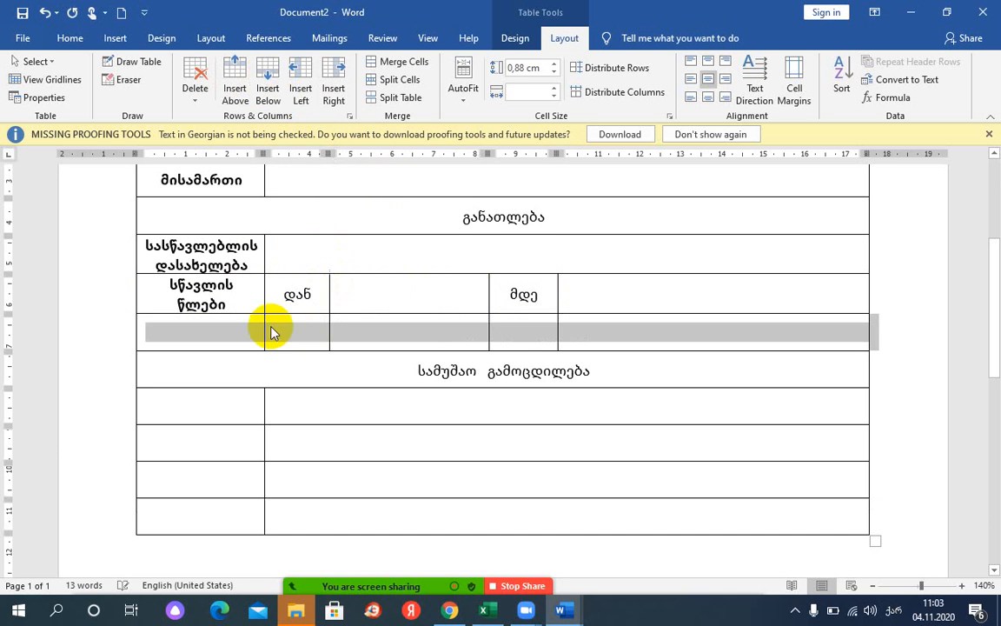
{"action": "left_click", "coordinate": [242, 336]}
{"action": "left_click", "coordinate": [301, 340]}
{"action": "left_click", "coordinate": [525, 338]}
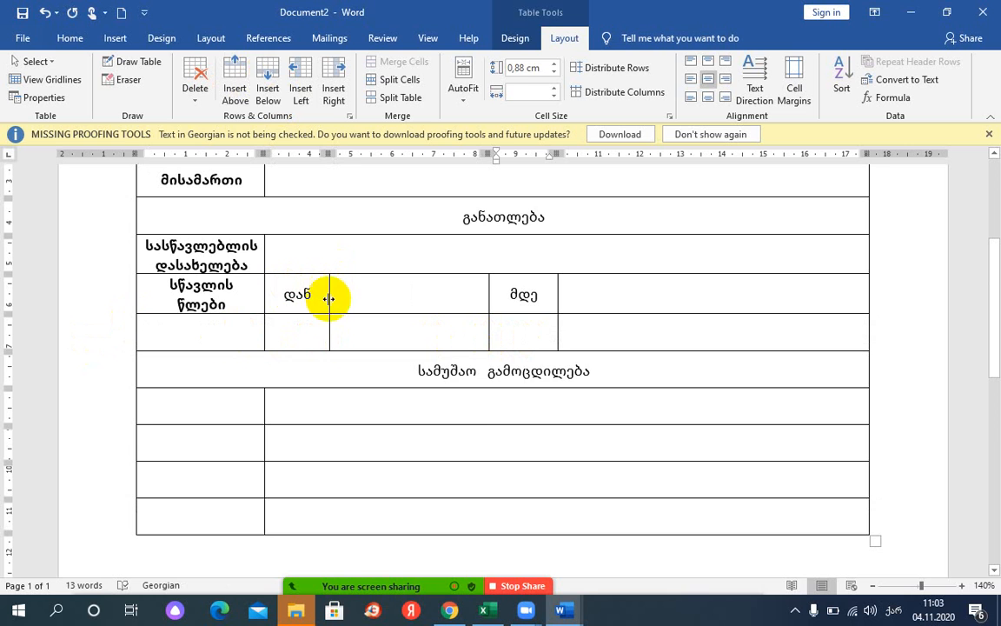
{"action": "key", "text": "ctrl+z"}
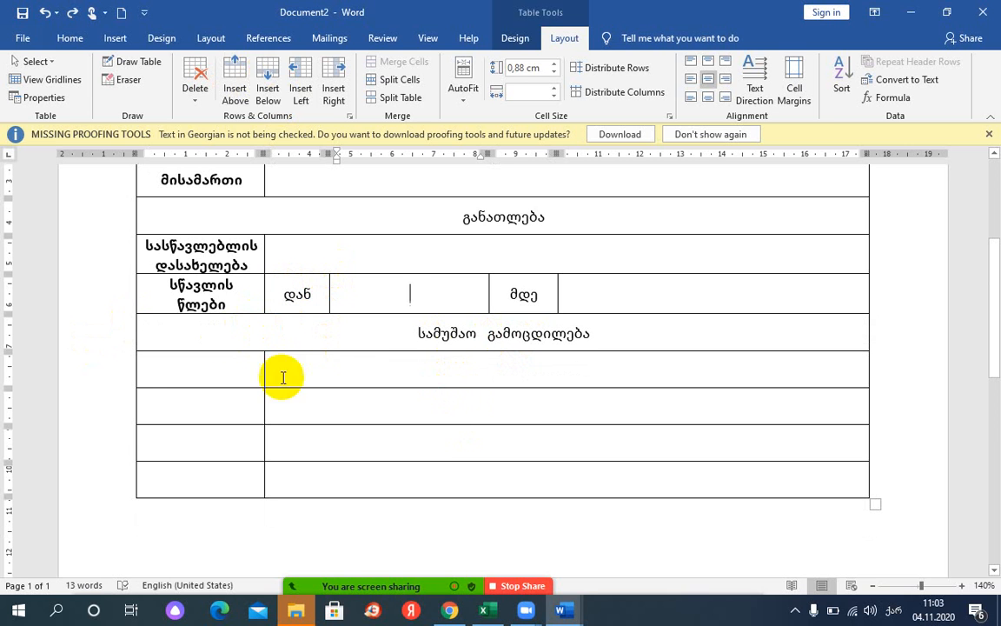
- Enter the label სამუშაო ადგილი in the first cell directly below the სამუშაო გამოცდილება heading
{"action": "left_click", "coordinate": [183, 371]}
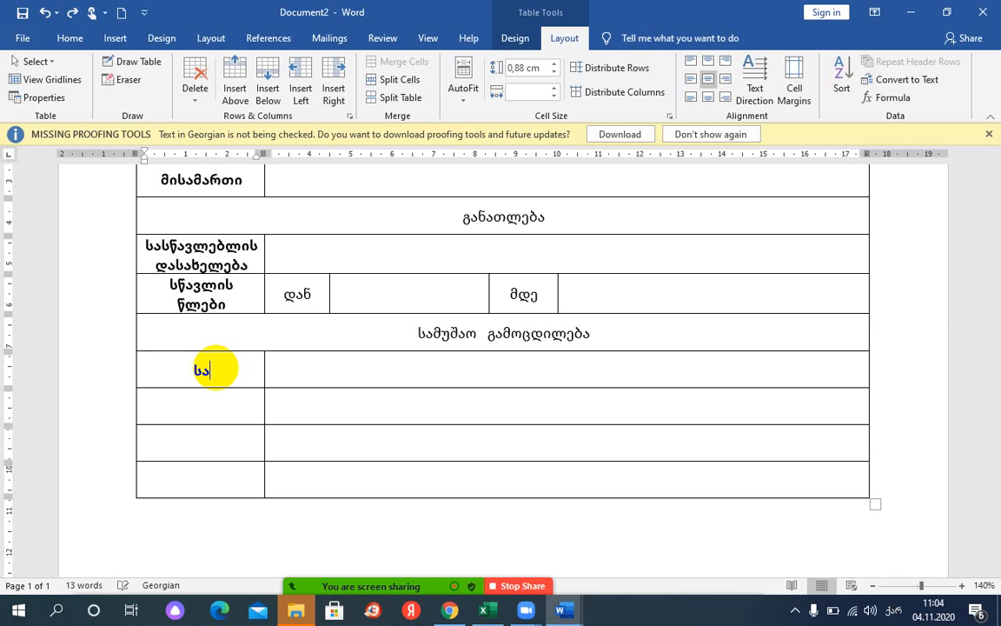
{"action": "type", "text": "მუშაო აღ"}
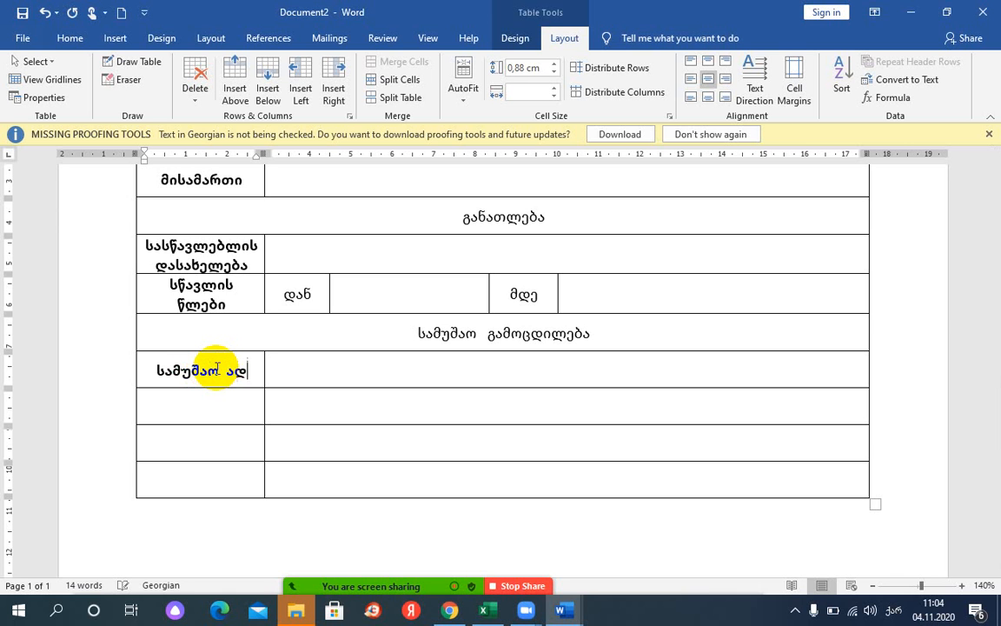
{"action": "type", "text": "გილი"}
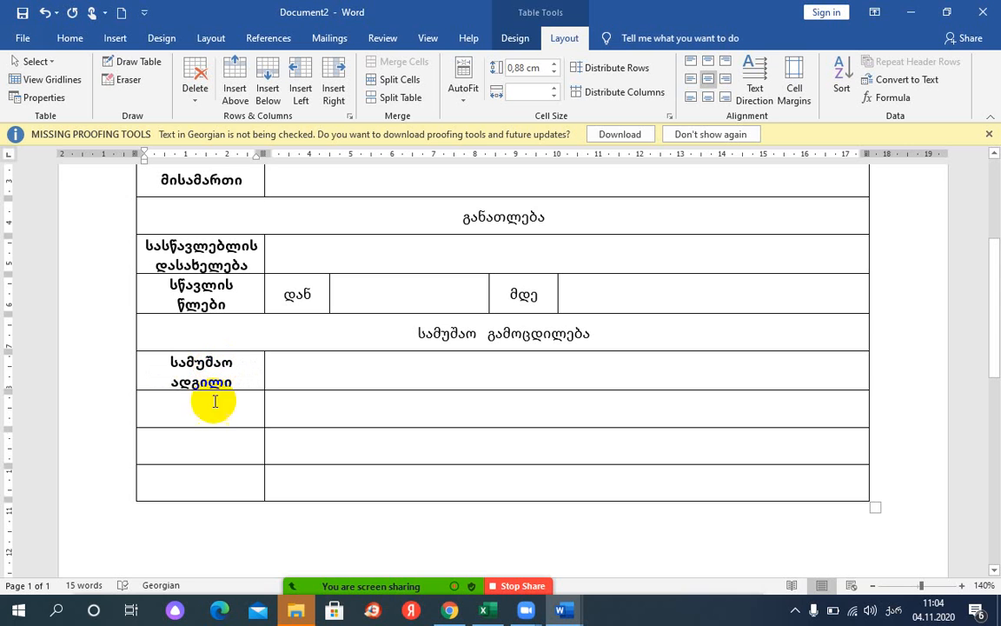
- Enter the label თანამდებობა in the first cell of the row below სამუშაო ადგილი
{"action": "left_click", "coordinate": [200, 412]}
{"action": "type", "text": "ტ"}
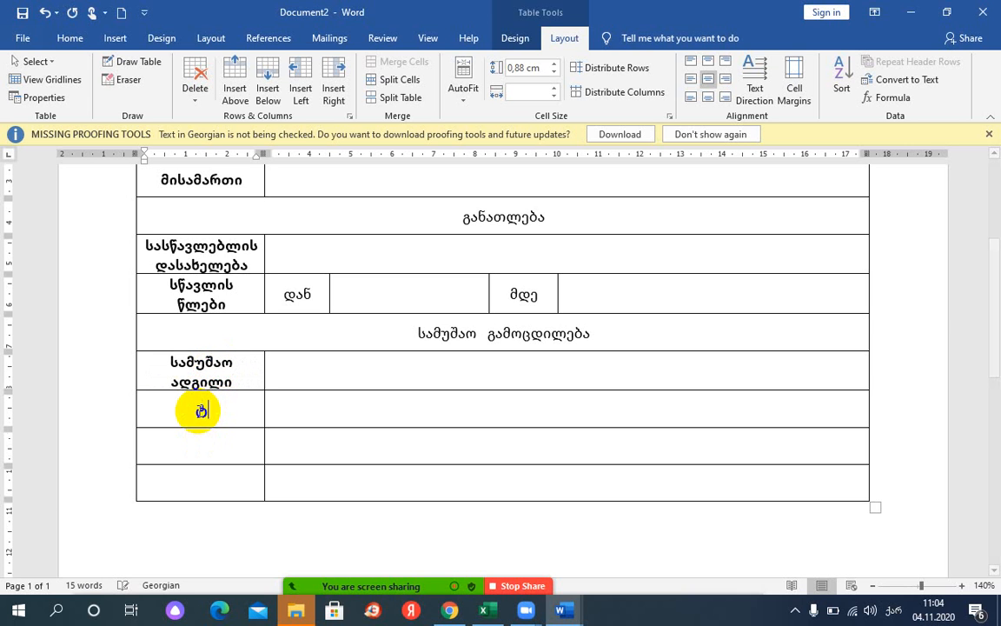
{"action": "type", "text": "ანამდებობა"}
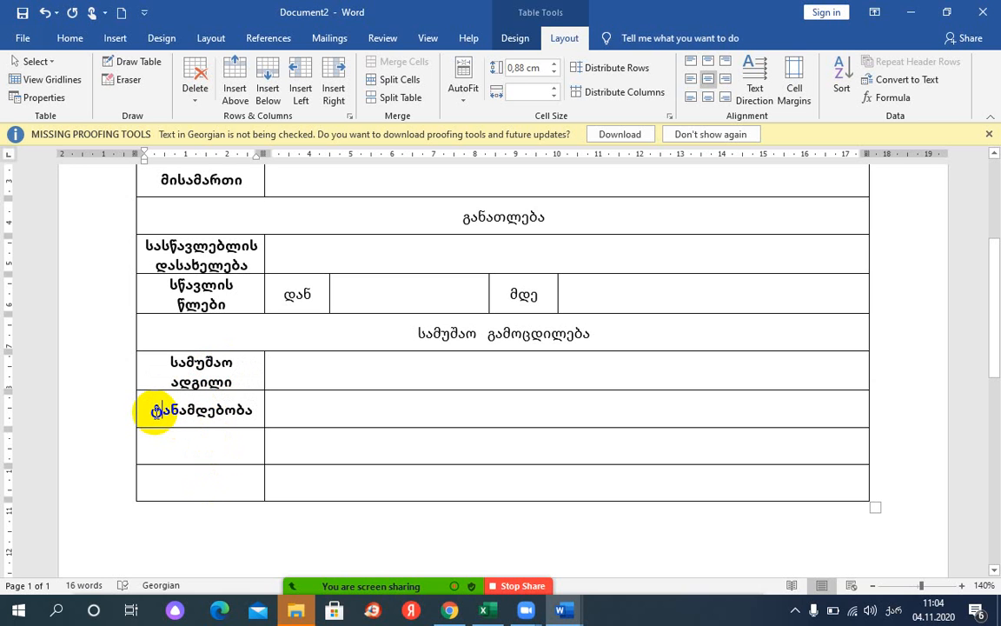
{"action": "key", "text": "BackSpace"}
{"action": "type", "text": "თ"}
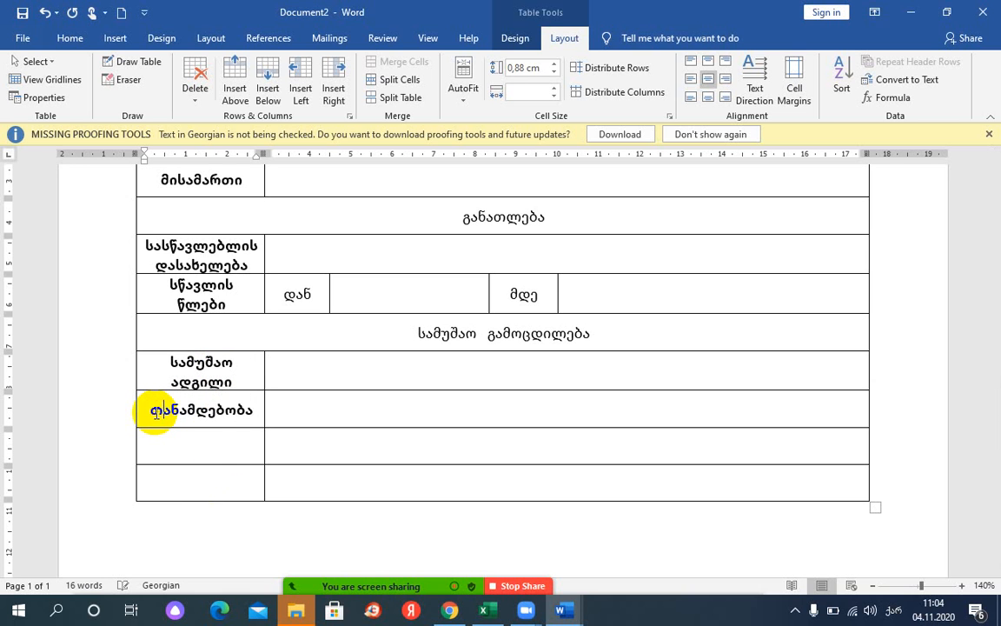
- Enter the label პოზიცია in the first cell of the row below თანამდებობა
{"action": "left_click", "coordinate": [180, 450]}
{"action": "type", "text": "პ"}
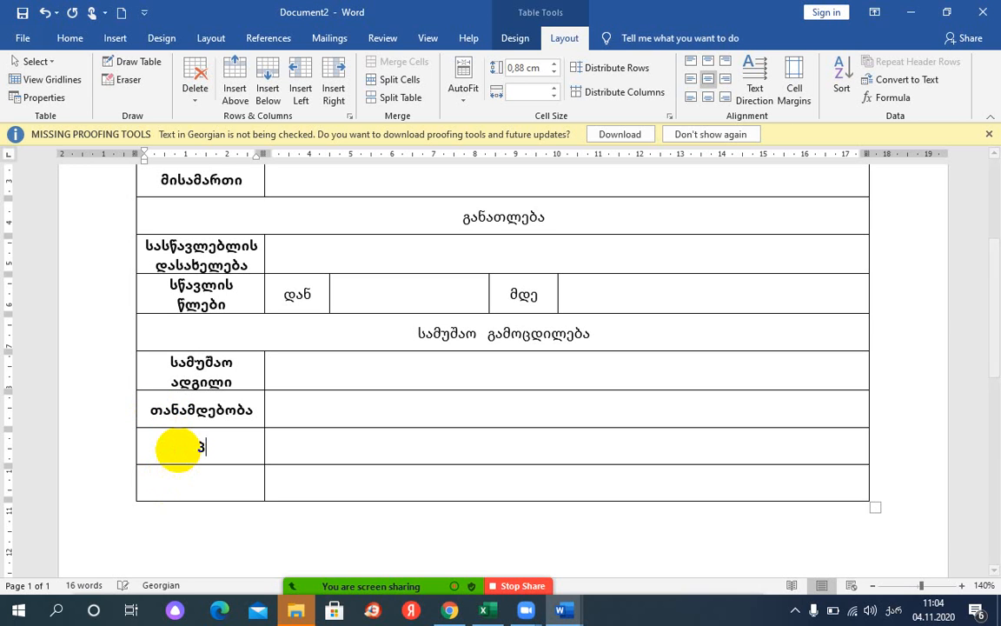
{"action": "type", "text": "ოზიცია"}
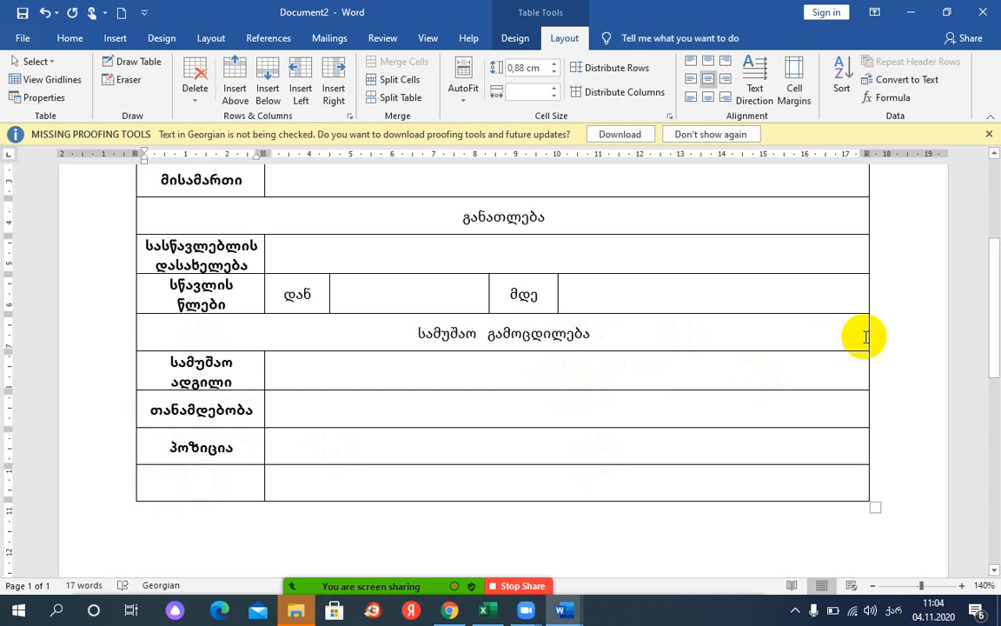
- Insert four more two-cell rows below the empty last row of the table
{"action": "scroll", "coordinate": [523, 425], "scroll_direction": "up", "scroll_amount": 5}
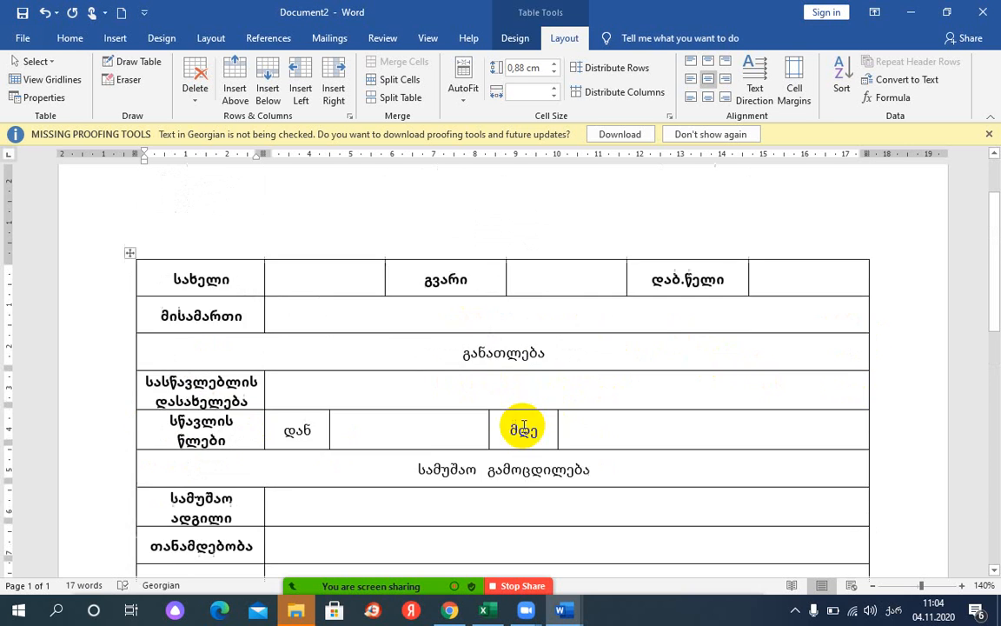
{"action": "scroll", "coordinate": [800, 365], "scroll_direction": "down", "scroll_amount": 5}
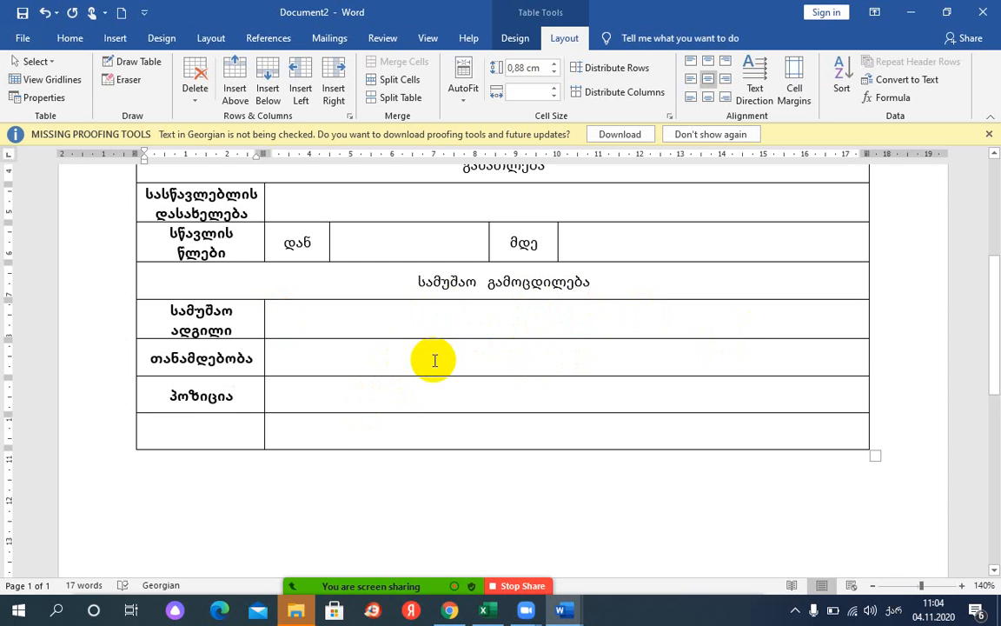
{"action": "left_click", "coordinate": [375, 391]}
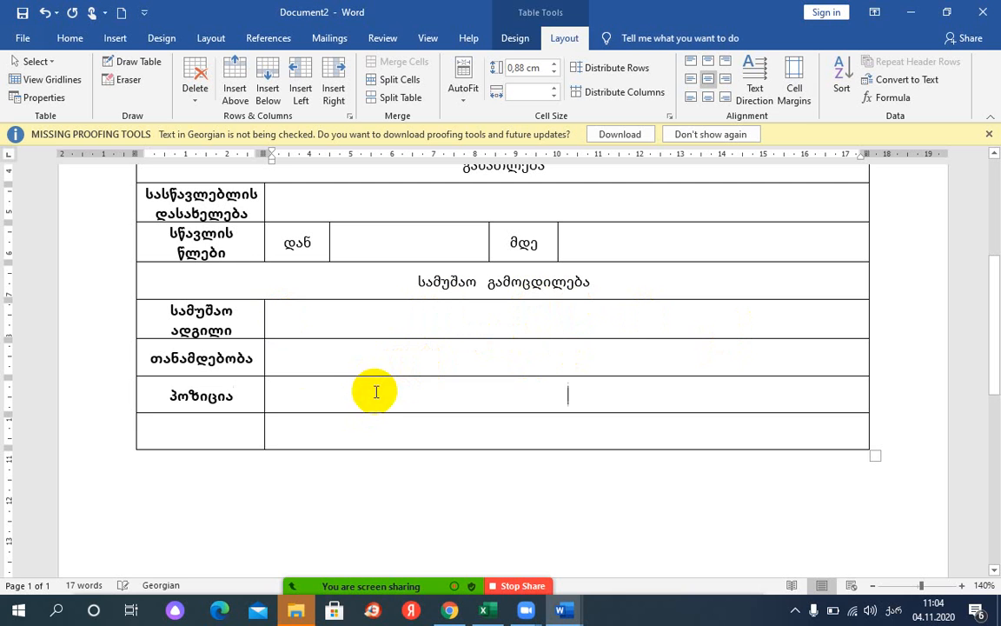
{"action": "left_click", "coordinate": [259, 432]}
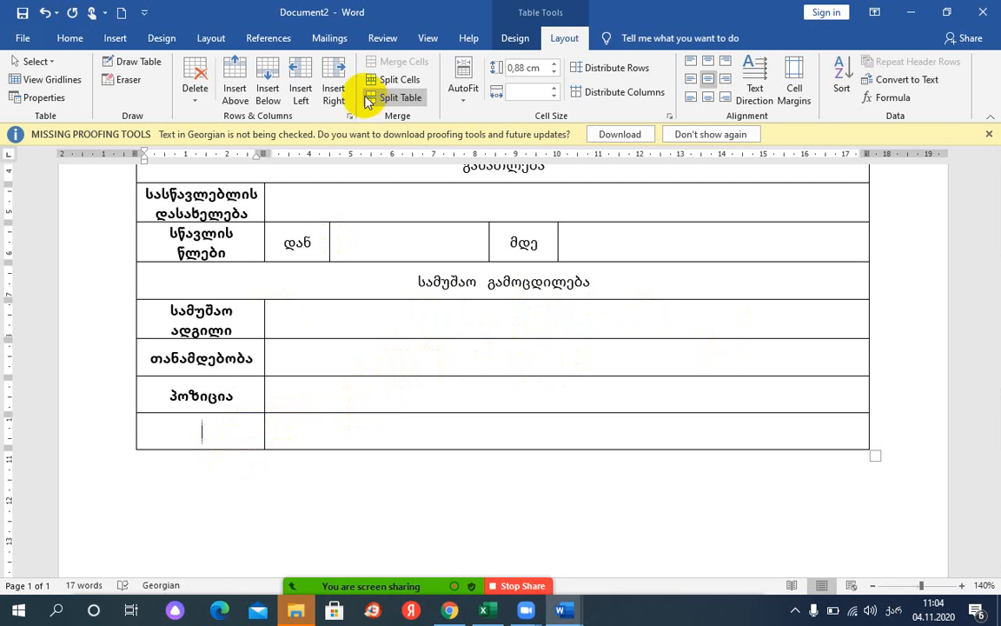
{"action": "left_click", "coordinate": [267, 84]}
{"action": "left_click", "coordinate": [267, 84]}
{"action": "left_click", "coordinate": [267, 83]}
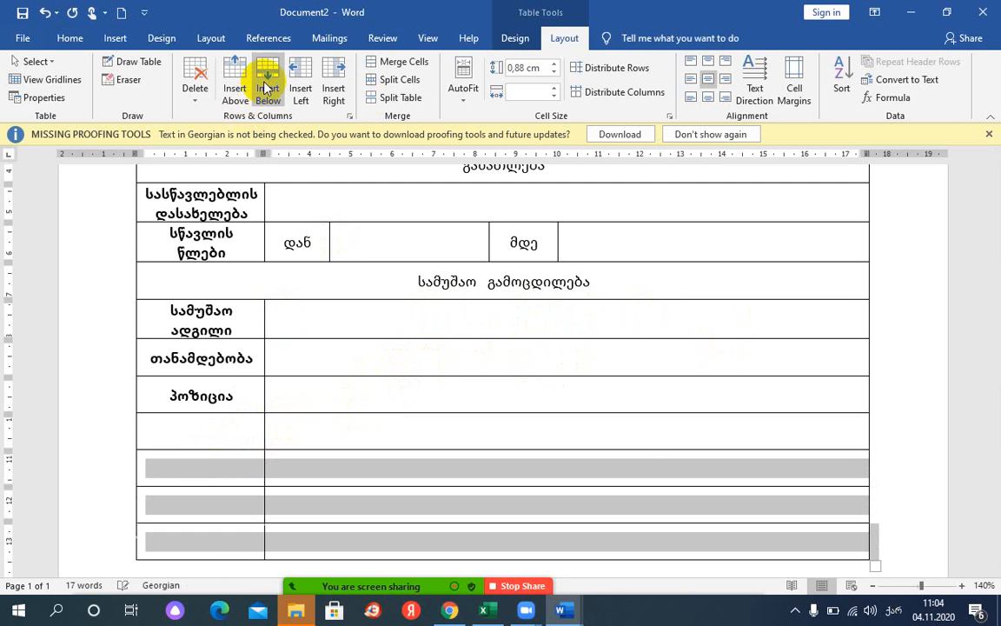
{"action": "left_click", "coordinate": [267, 83]}
- Merge the two cells of the empty row directly below the პოზიცია row into one
{"action": "scroll", "coordinate": [320, 320], "scroll_direction": "down", "scroll_amount": 2}
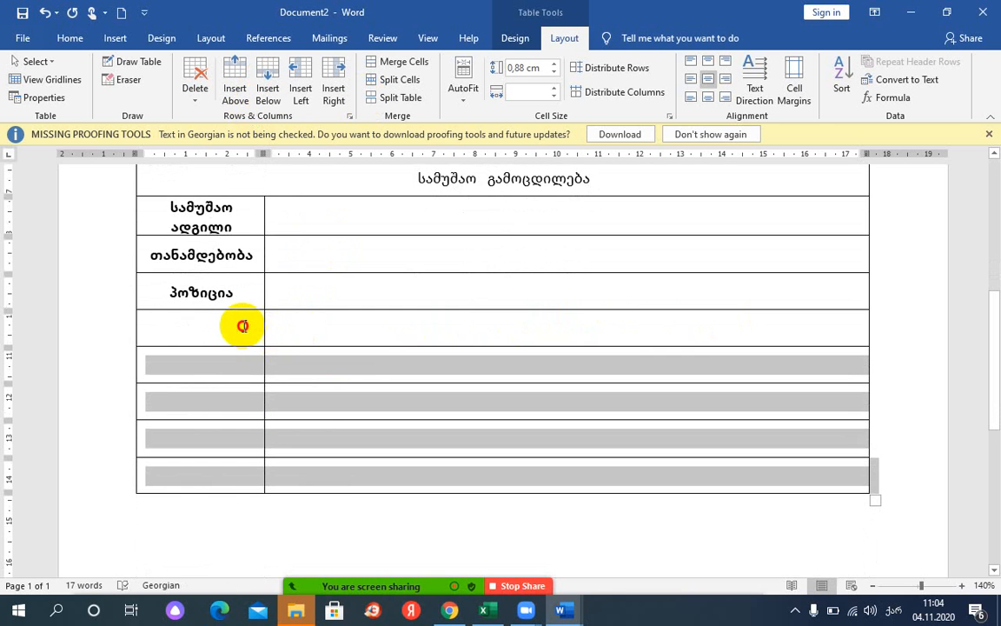
{"action": "left_click", "coordinate": [241, 326]}
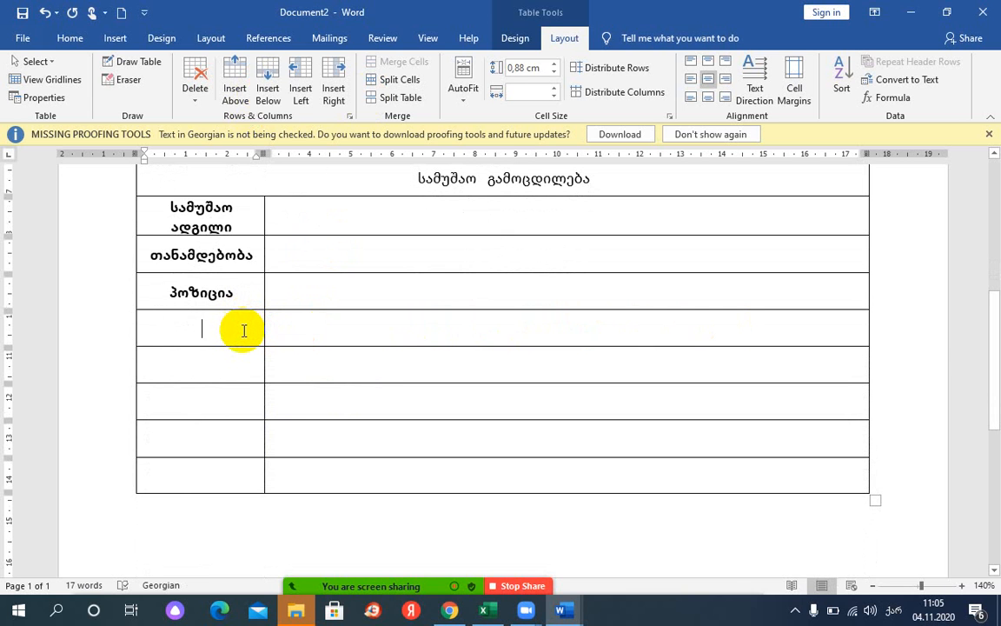
{"action": "left_click_drag", "start_coordinate": [239, 328], "coordinate": [514, 331]}
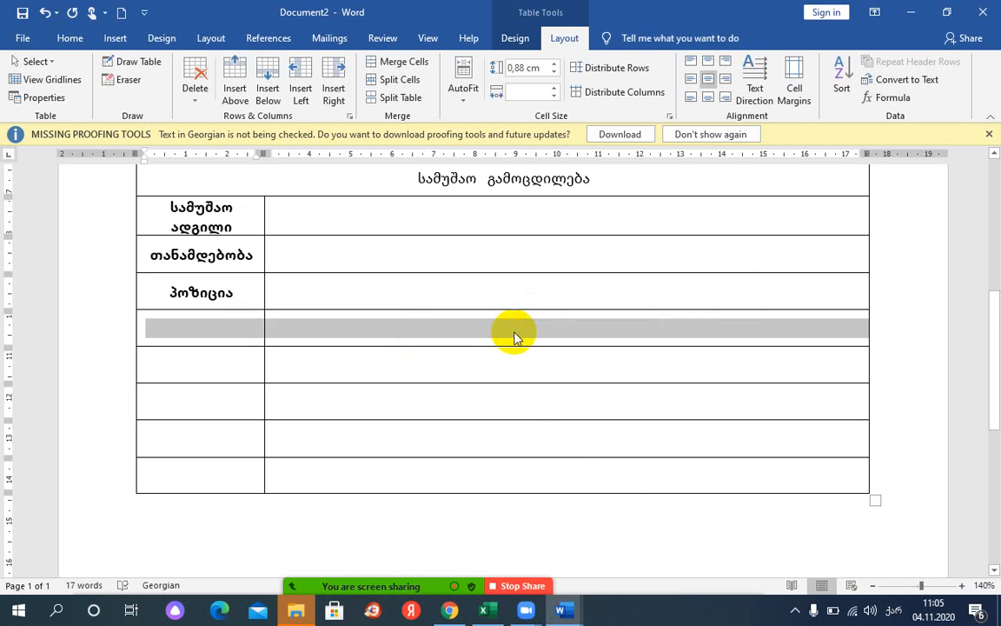
{"action": "right_click", "coordinate": [513, 331]}
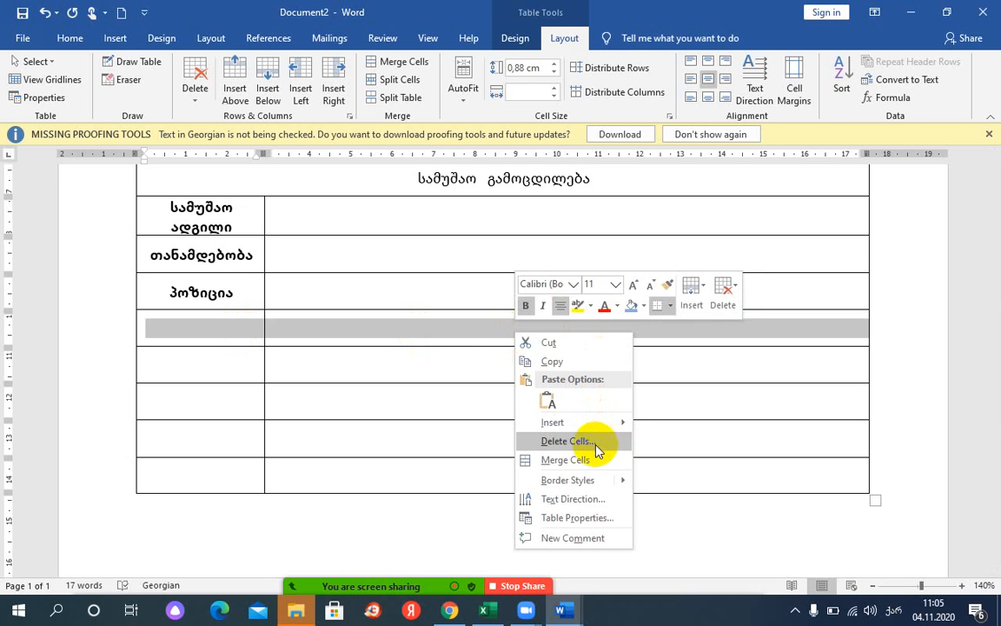
{"action": "left_click", "coordinate": [565, 459]}
- Enter the heading უცხო ენები in the merged row below პოზიცია
{"action": "left_click", "coordinate": [478, 325]}
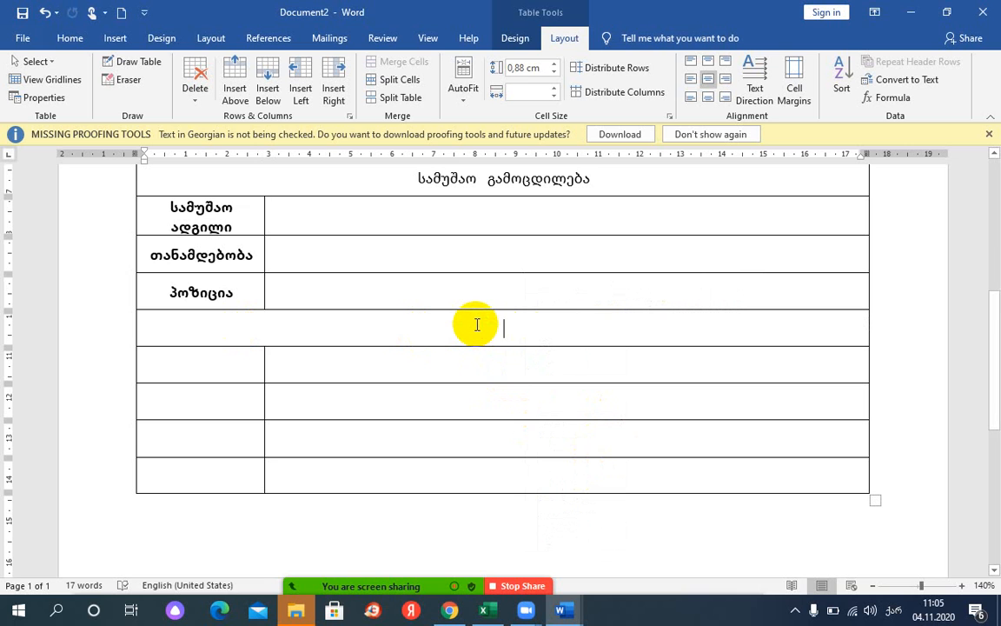
{"action": "type", "text": "უცხო "}
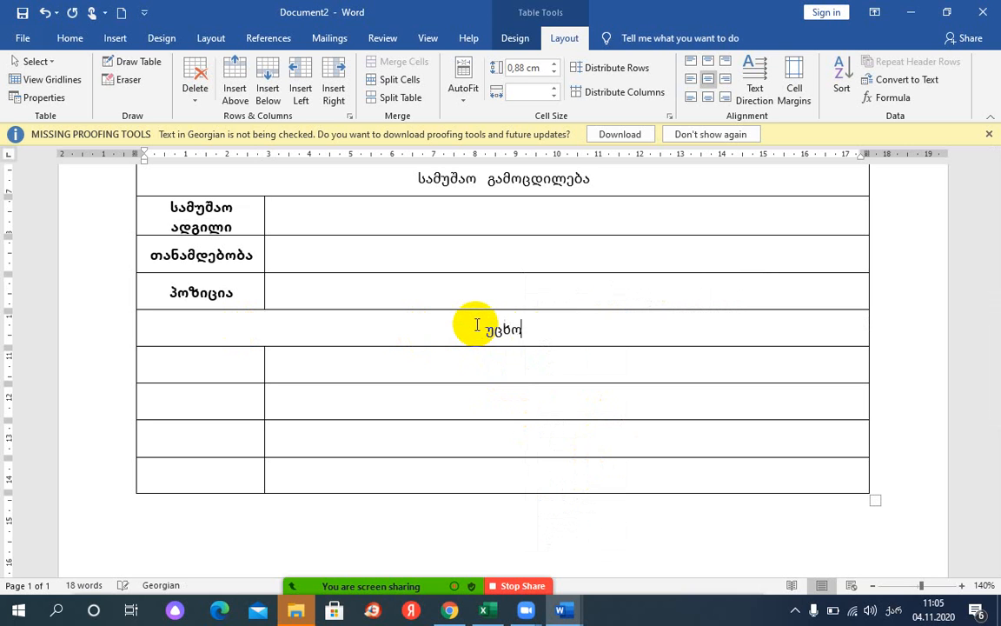
{"action": "type", "text": "ენები"}
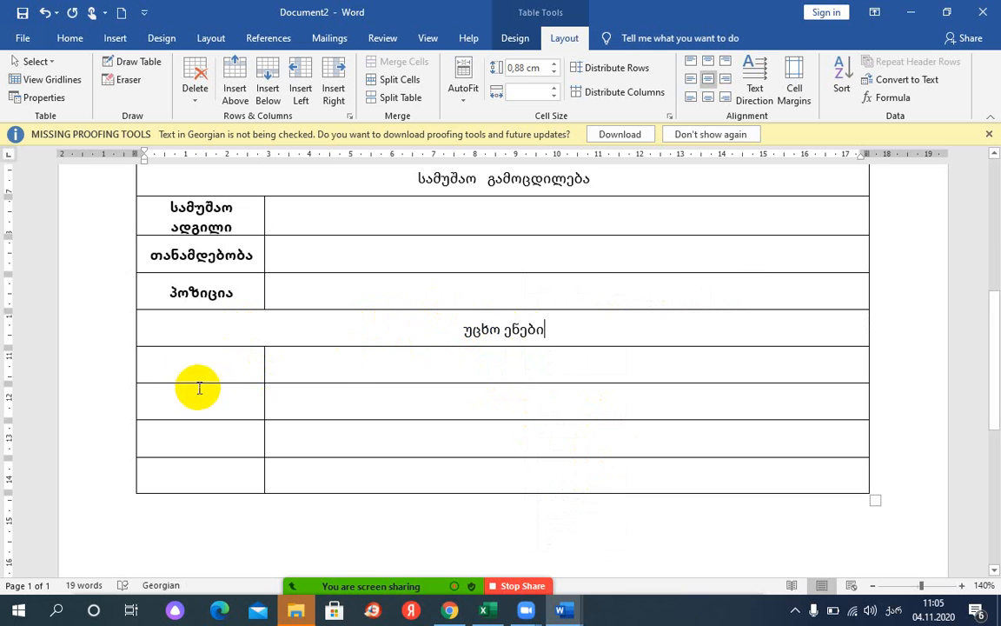
- Enter the label ქართული ენა, followed by a line break, in the first cell below the უცხო ენები heading
{"action": "left_click", "coordinate": [188, 363]}
{"action": "type", "text": "ი"}
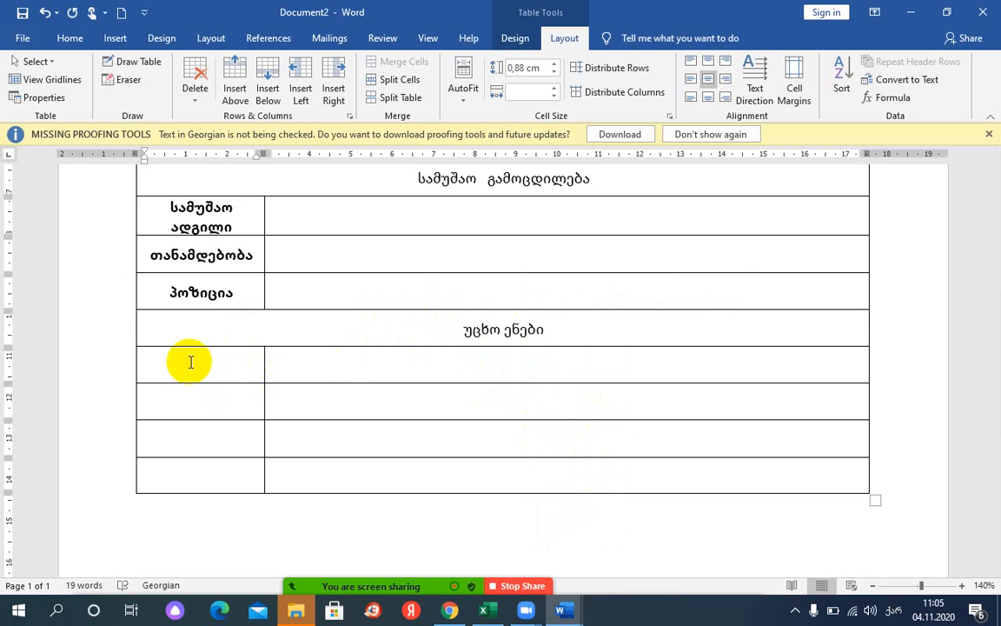
{"action": "type", "text": "ართუ"}
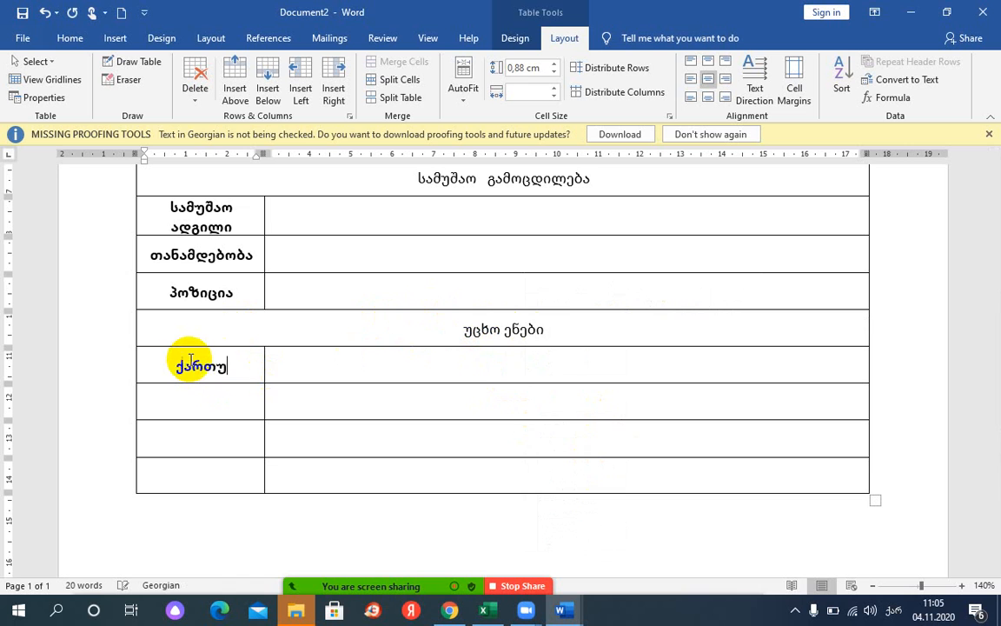
{"action": "type", "text": "ლი ენა"}
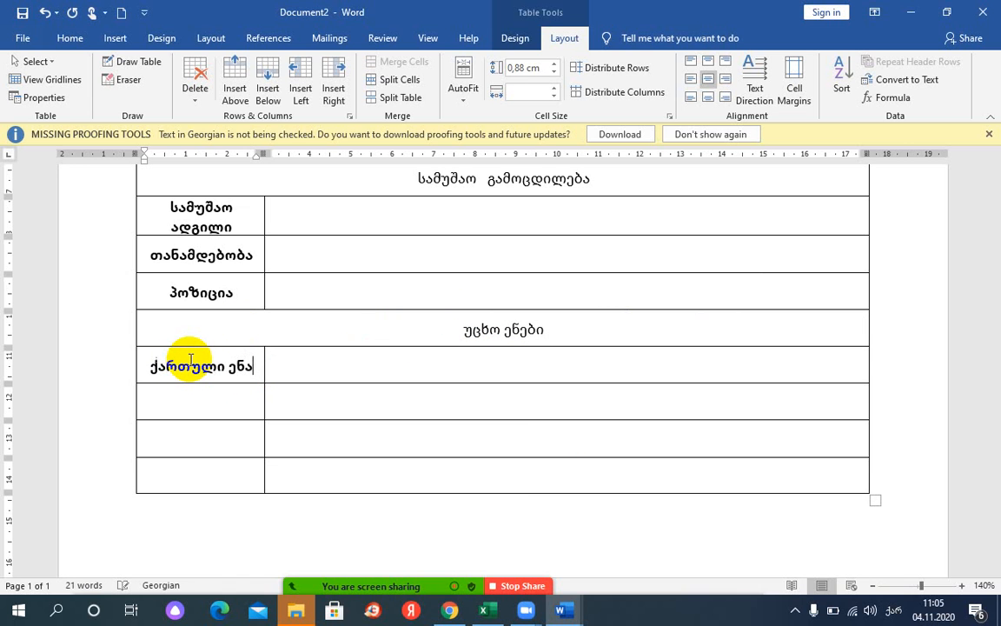
{"action": "key", "text": "Return"}
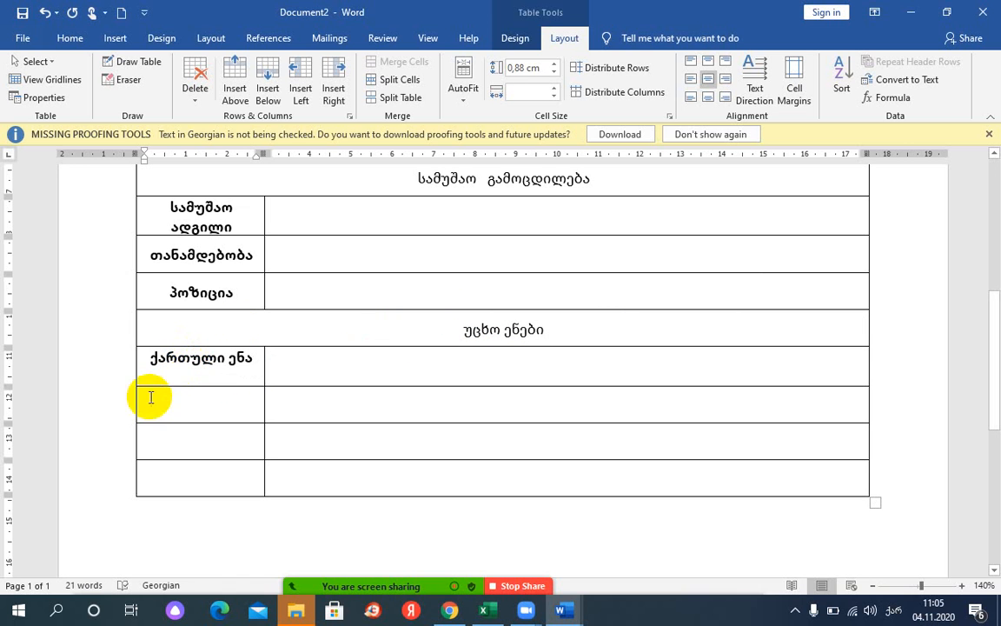
- Enter the label რუსული ენა in the first cell of the row below ქართული ენა
{"action": "left_click", "coordinate": [172, 392]}
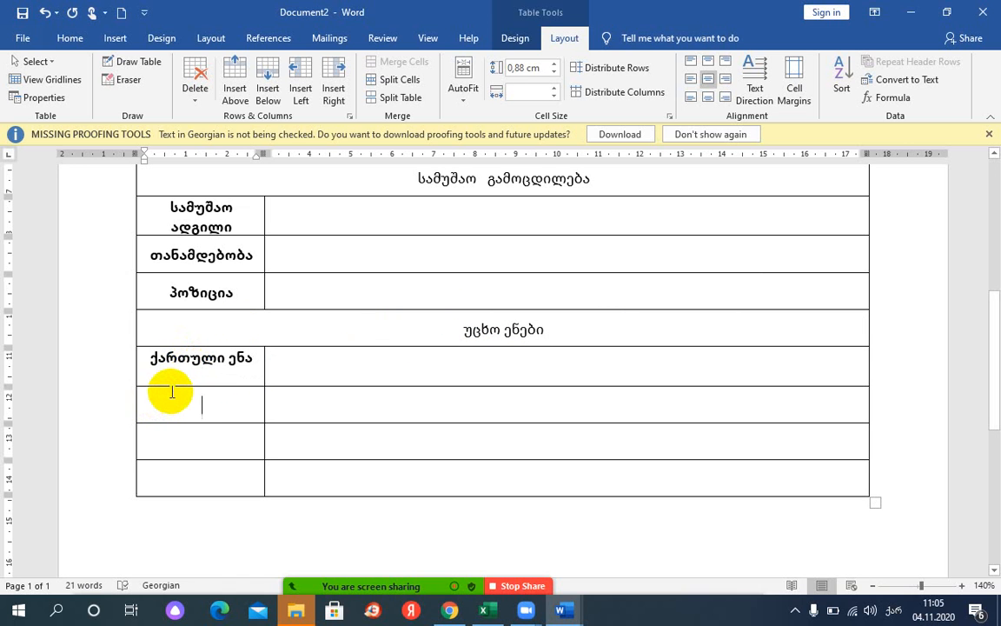
{"action": "type", "text": "რუს"}
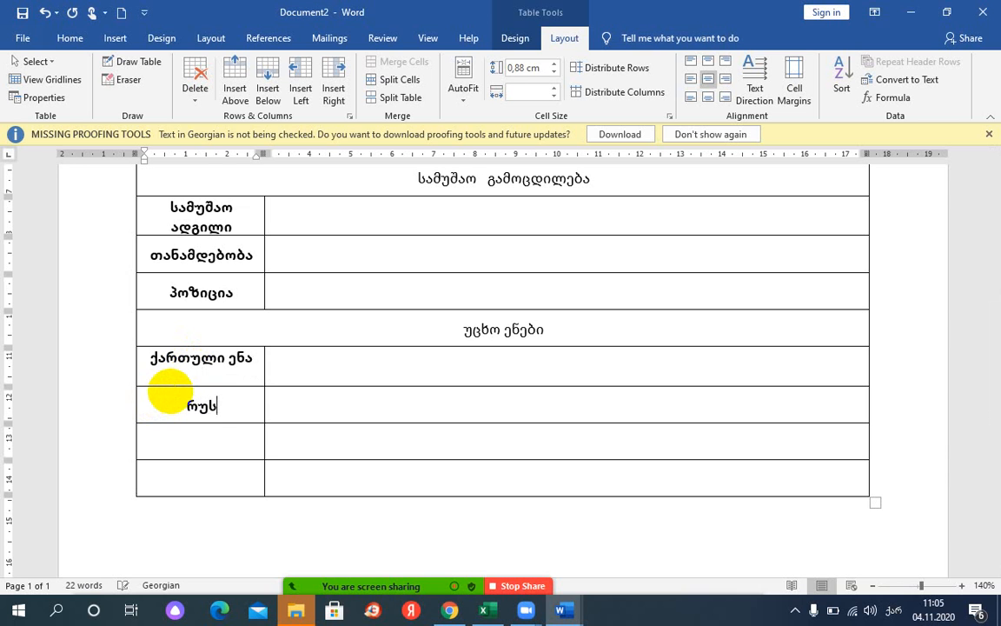
{"action": "type", "text": "ული ენა"}
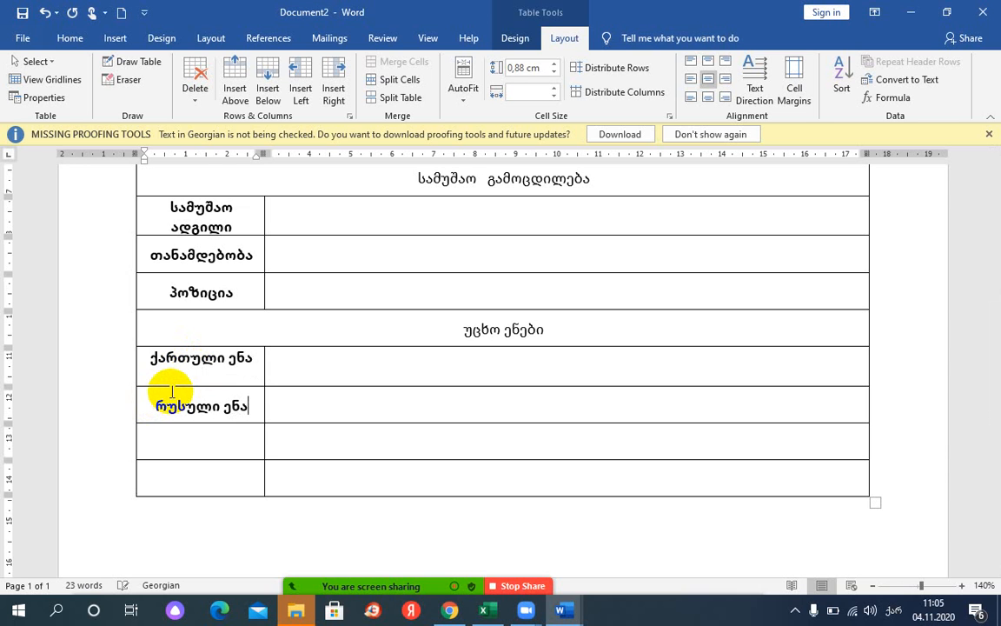
- Enter the label ინგლისური ენა in the first cell of the row below რუსული ენა
{"action": "left_click", "coordinate": [195, 434]}
{"action": "type", "text": "ინ"}
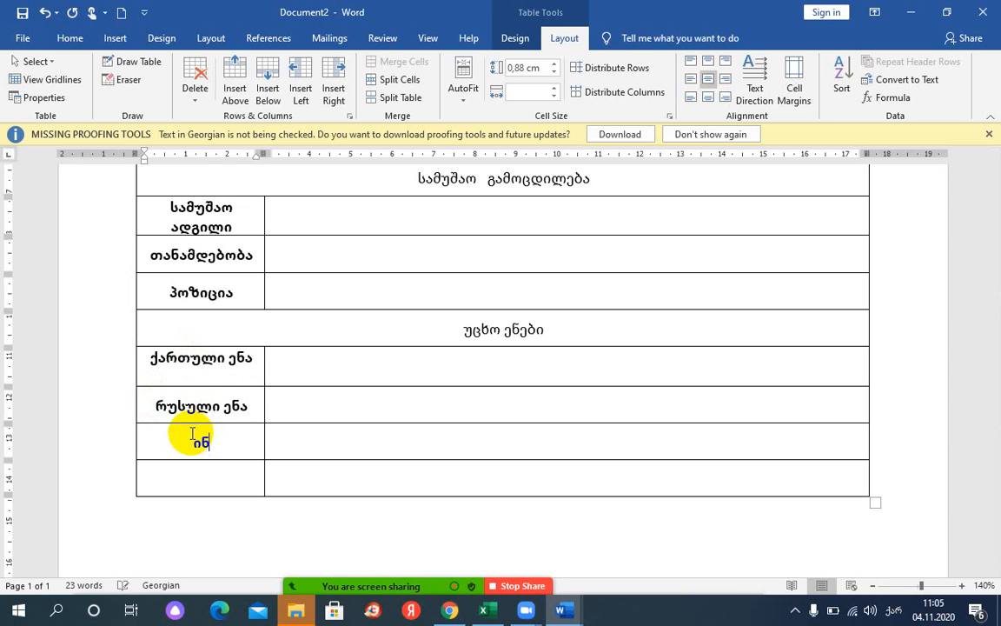
{"action": "type", "text": "გლისურ"}
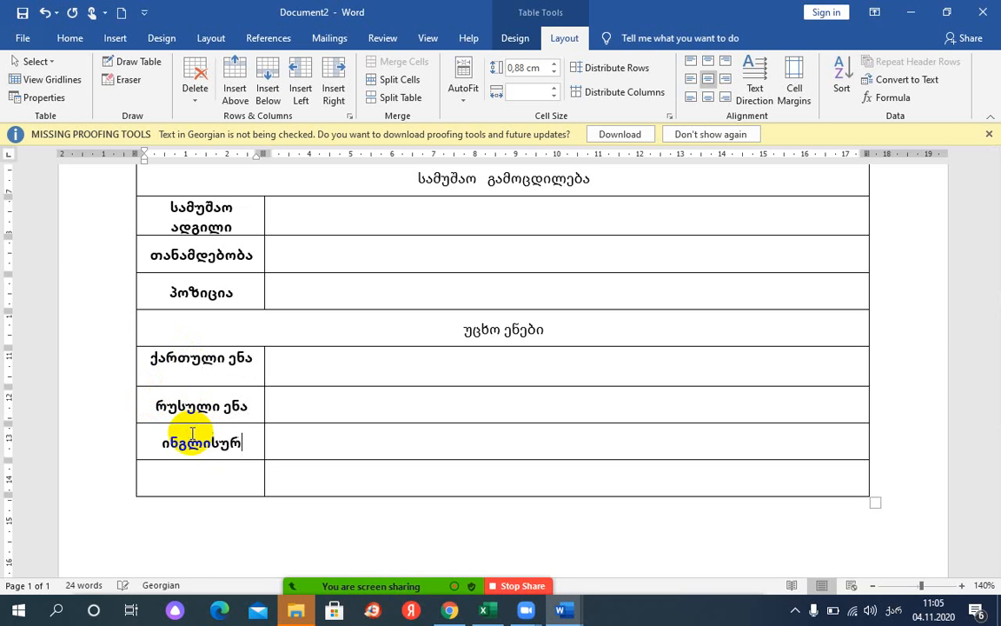
{"action": "type", "text": "ი ენა"}
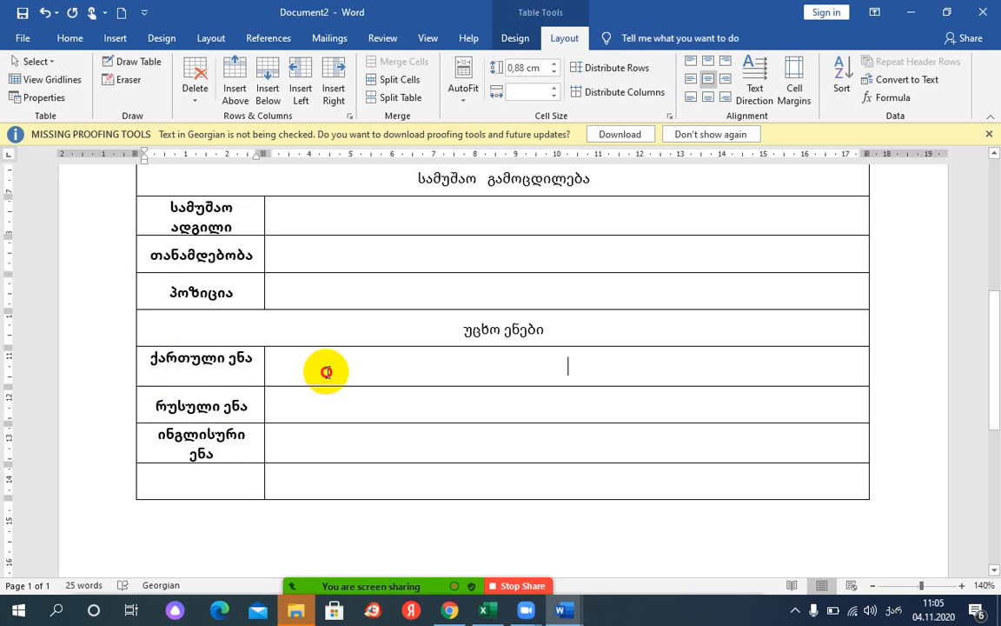
- Insert a row above ქართული ენა and enter the label ცოდნი დონე in its first cell
{"action": "left_click", "coordinate": [326, 372]}
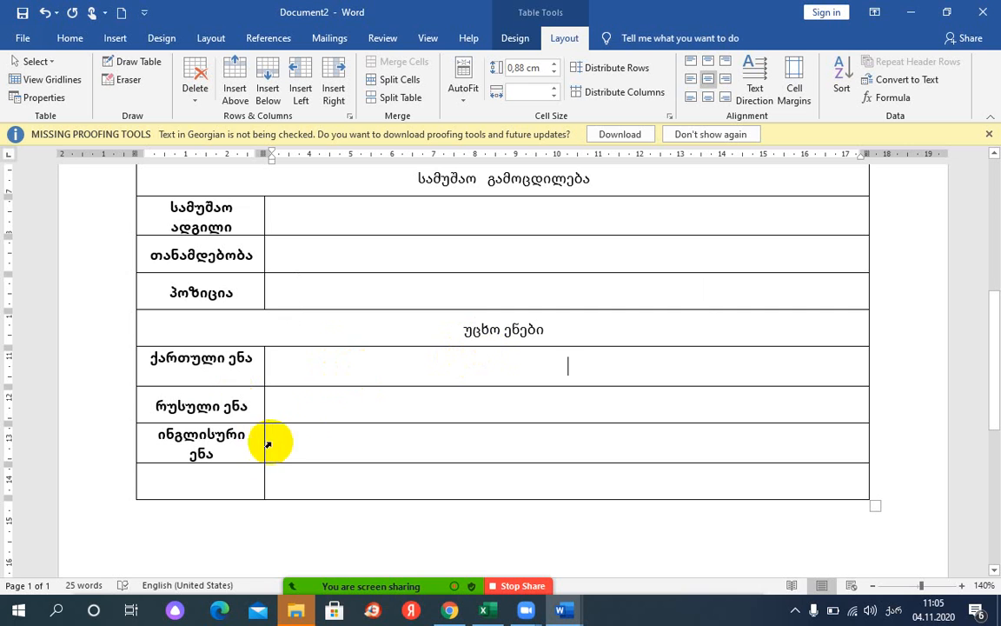
{"action": "left_click", "coordinate": [346, 366]}
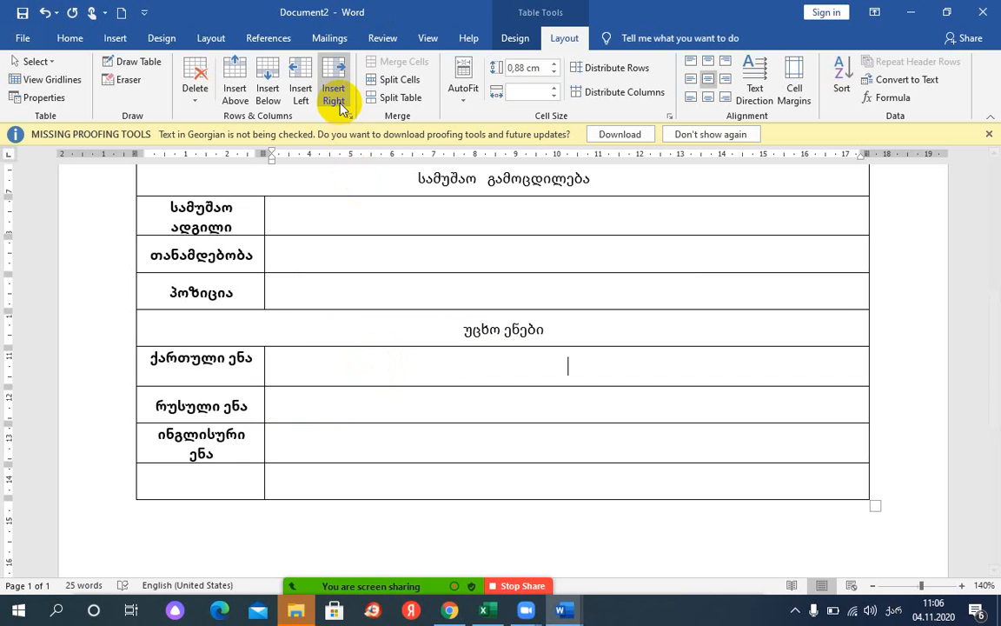
{"action": "left_click", "coordinate": [234, 90]}
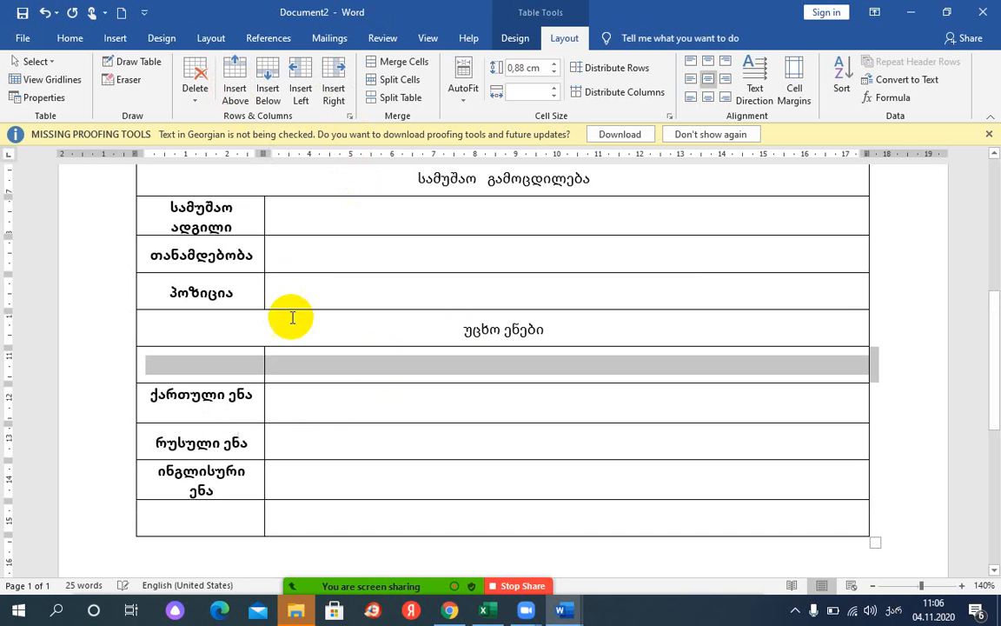
{"action": "left_click", "coordinate": [212, 360]}
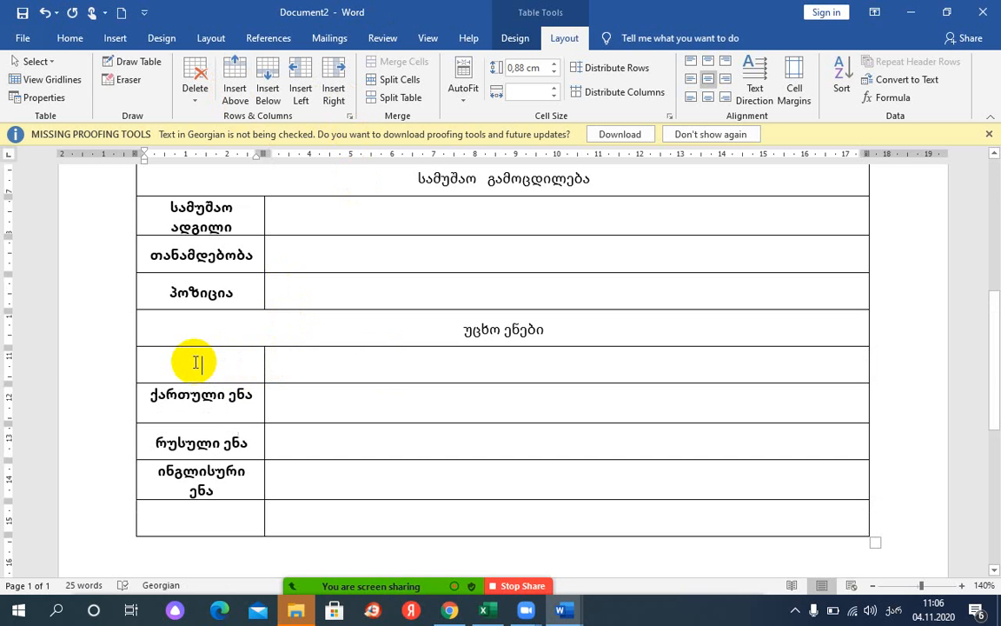
{"action": "type", "text": "ც"}
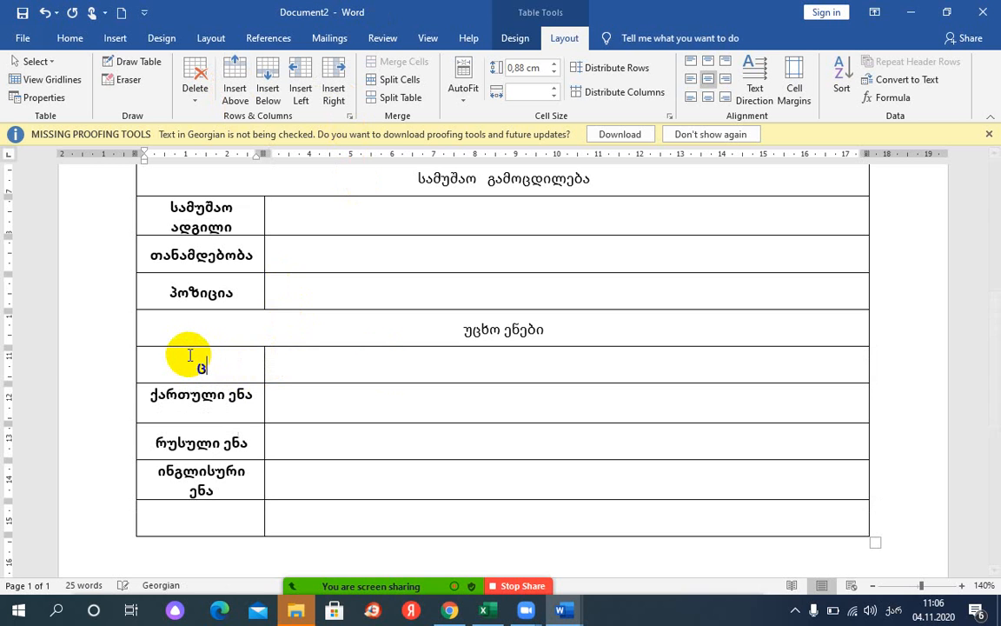
{"action": "type", "text": "ოდნი დონე"}
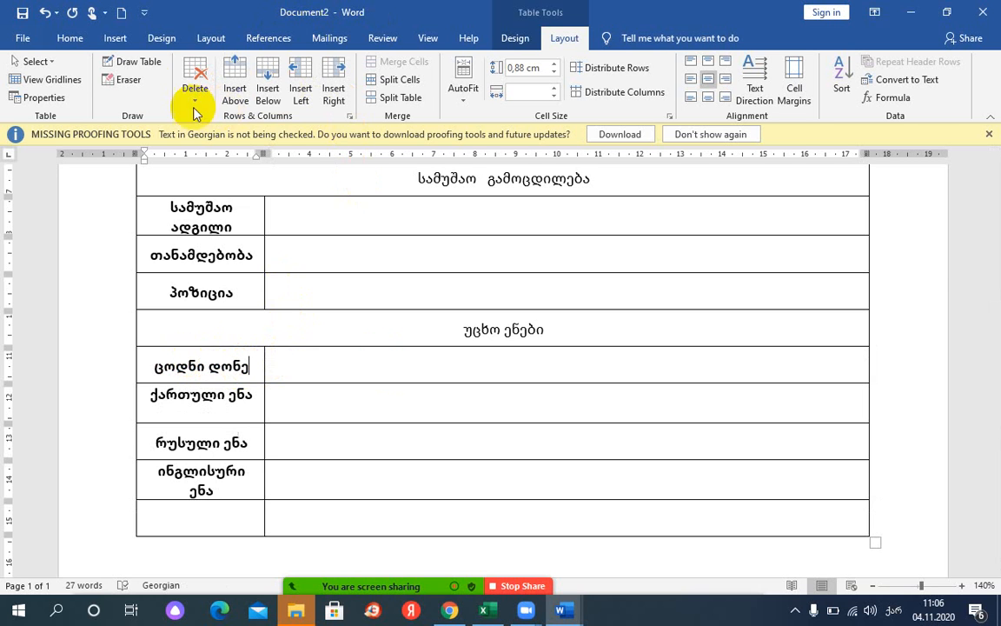
- Divide the wide cell beside ცოდნი დონე into three cells by drawing two vertical borders
{"action": "left_click", "coordinate": [139, 63]}
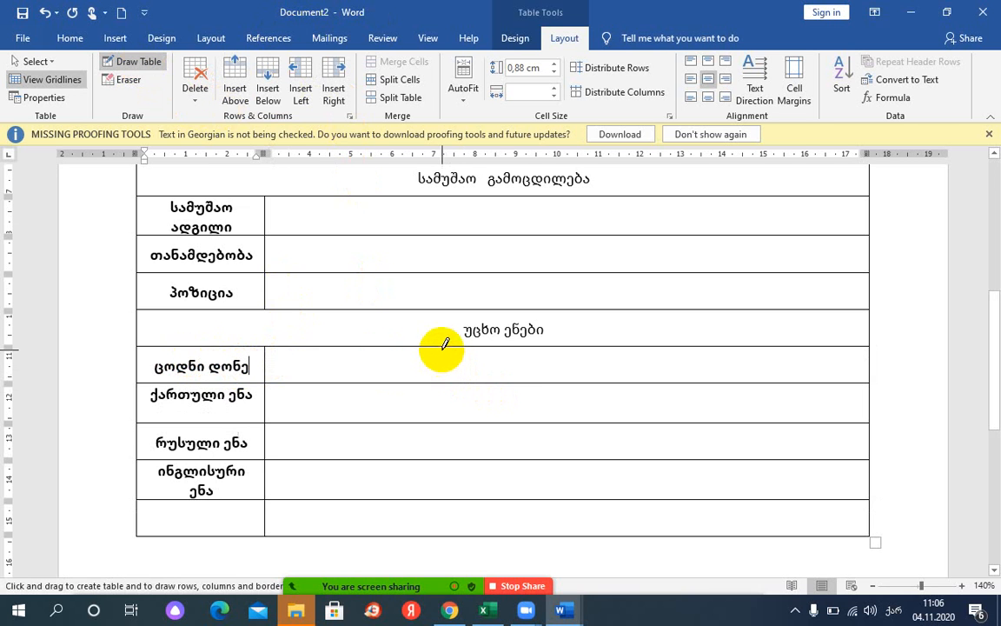
{"action": "left_click_drag", "start_coordinate": [438, 344], "coordinate": [438, 379]}
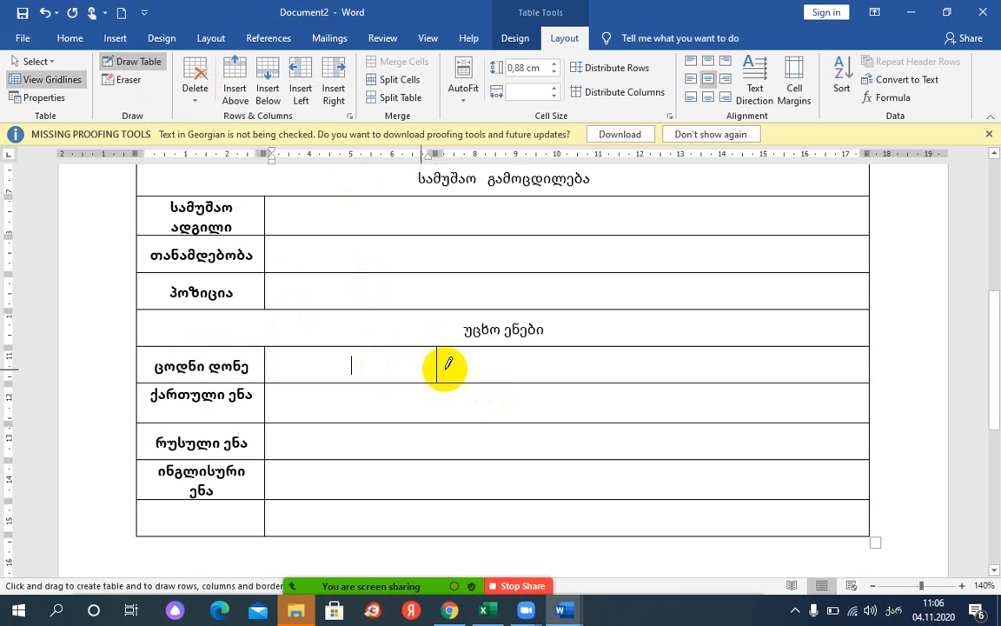
{"action": "left_click_drag", "start_coordinate": [621, 345], "coordinate": [619, 381]}
{"action": "key", "text": "Escape"}
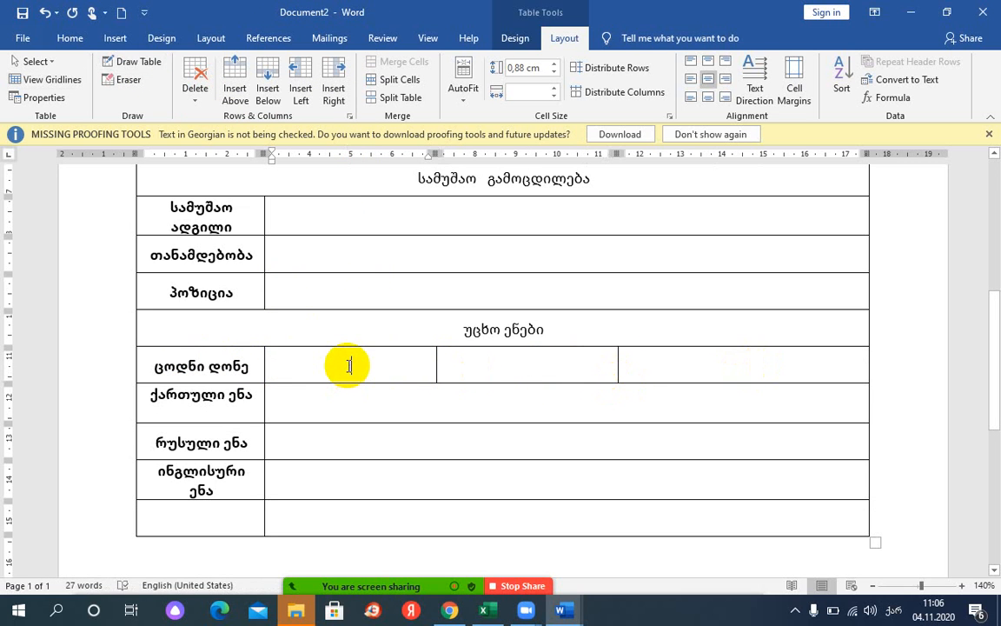
- Enter the levels ცუდად, საშუალოდ and კარგად in the three cells beside ცოდნი დონე
{"action": "type", "text": "ცუდად"}
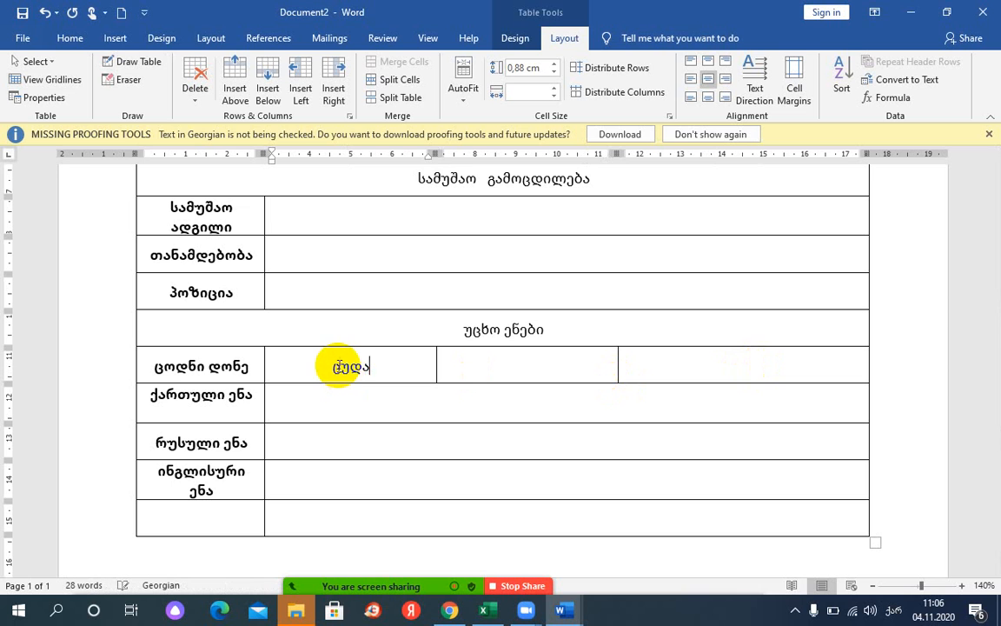
{"action": "left_click", "coordinate": [486, 363]}
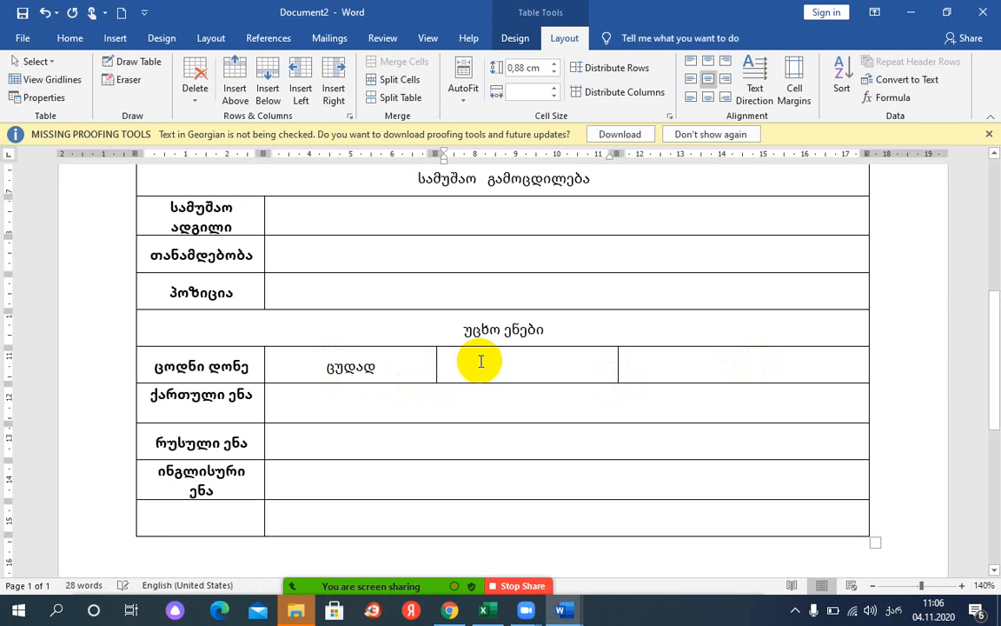
{"action": "type", "text": "საშუალოდ"}
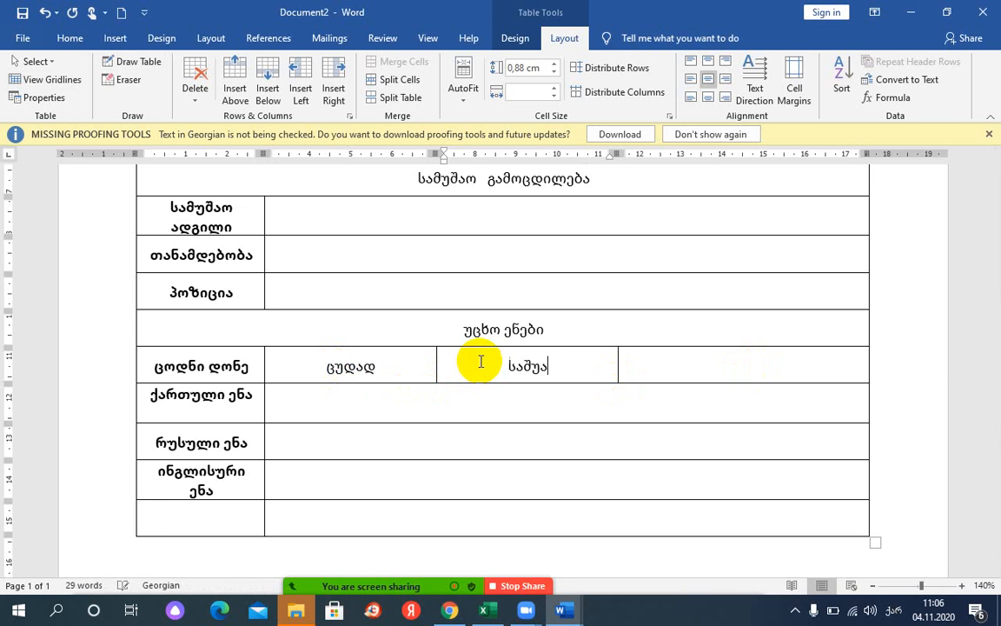
{"action": "left_click", "coordinate": [644, 359]}
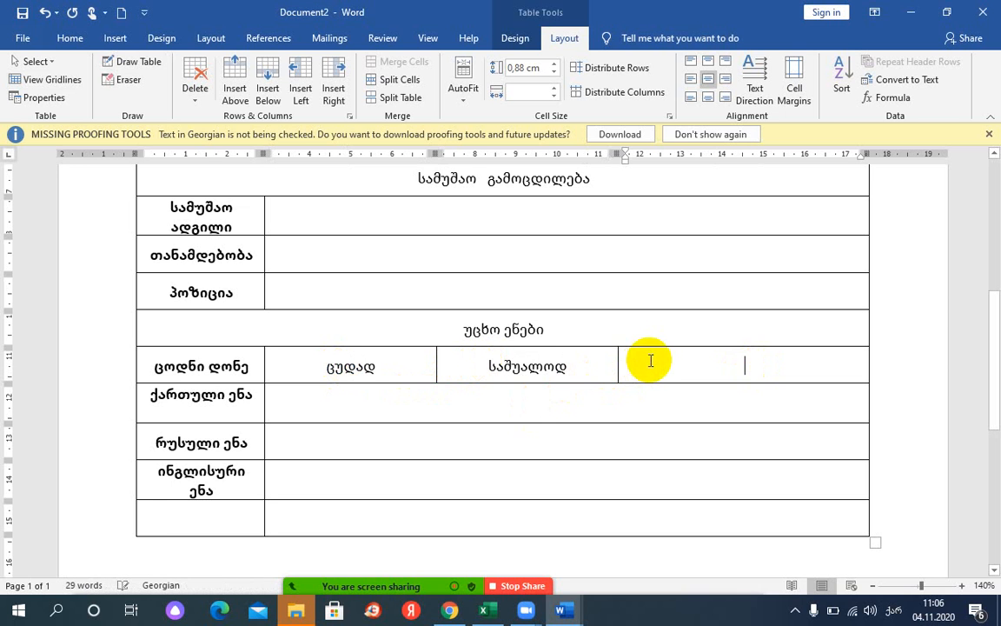
{"action": "type", "text": "კარგად"}
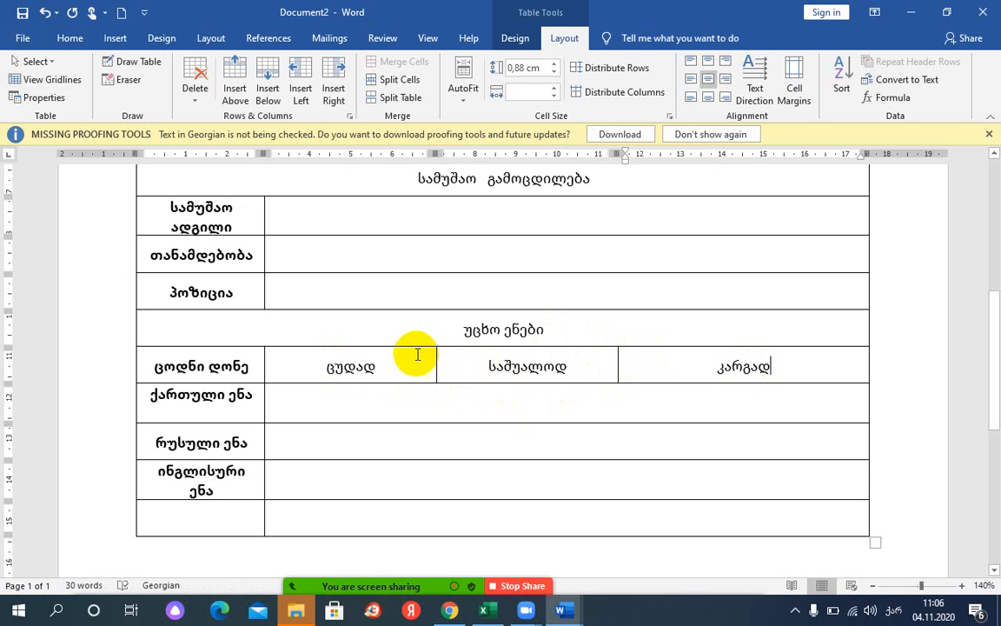
- Draw two vertical borders through all rows below the level headings, in line with the ცუდად, საშუალოდ and კარგად columns
{"action": "left_click", "coordinate": [126, 61]}
{"action": "scroll", "coordinate": [481, 369], "scroll_direction": "down", "scroll_amount": 2}
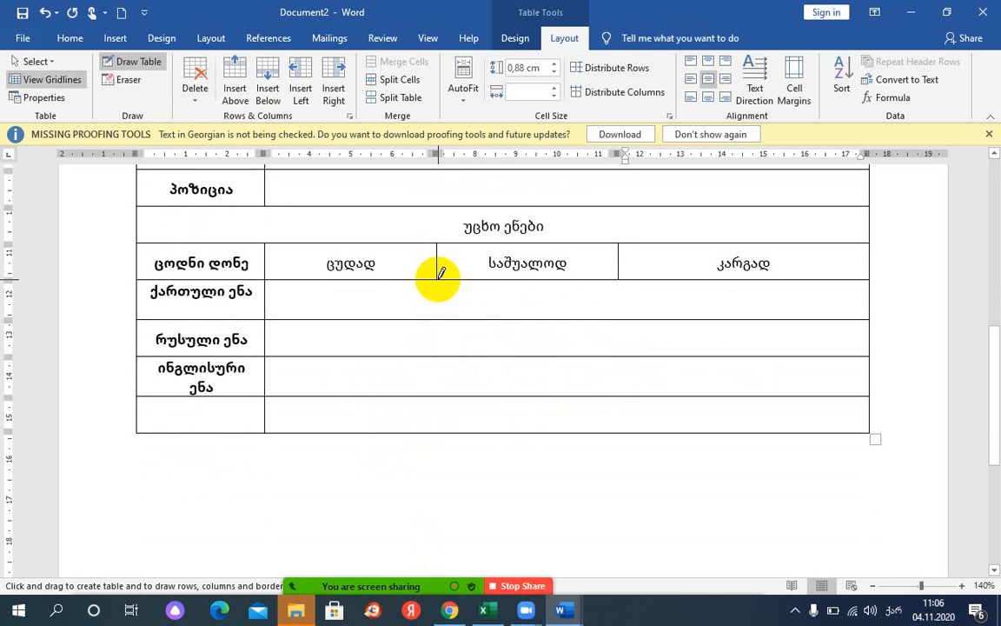
{"action": "left_click_drag", "start_coordinate": [438, 280], "coordinate": [437, 430]}
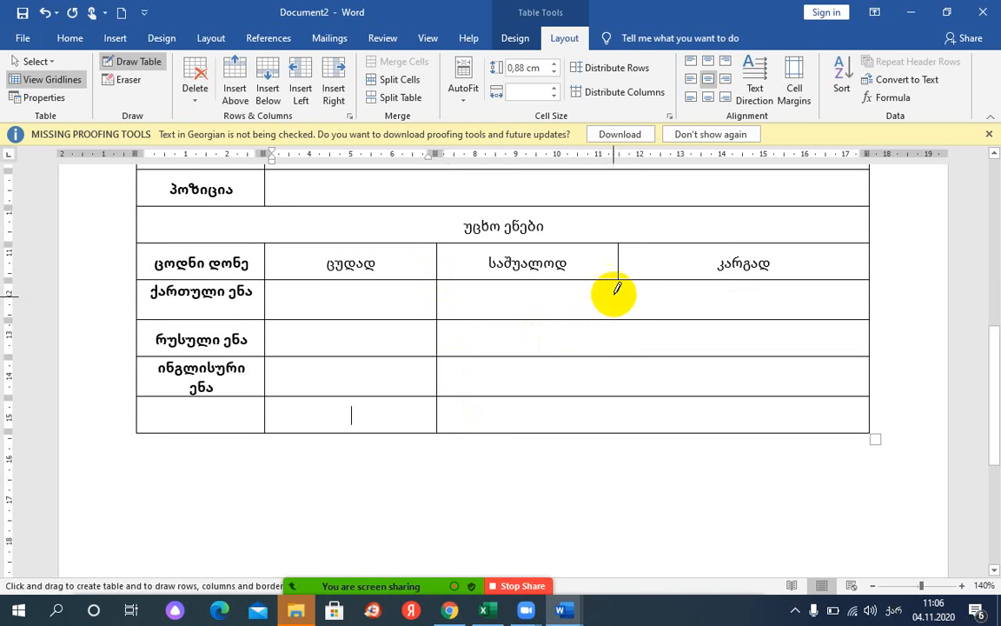
{"action": "left_click_drag", "start_coordinate": [618, 280], "coordinate": [618, 432]}
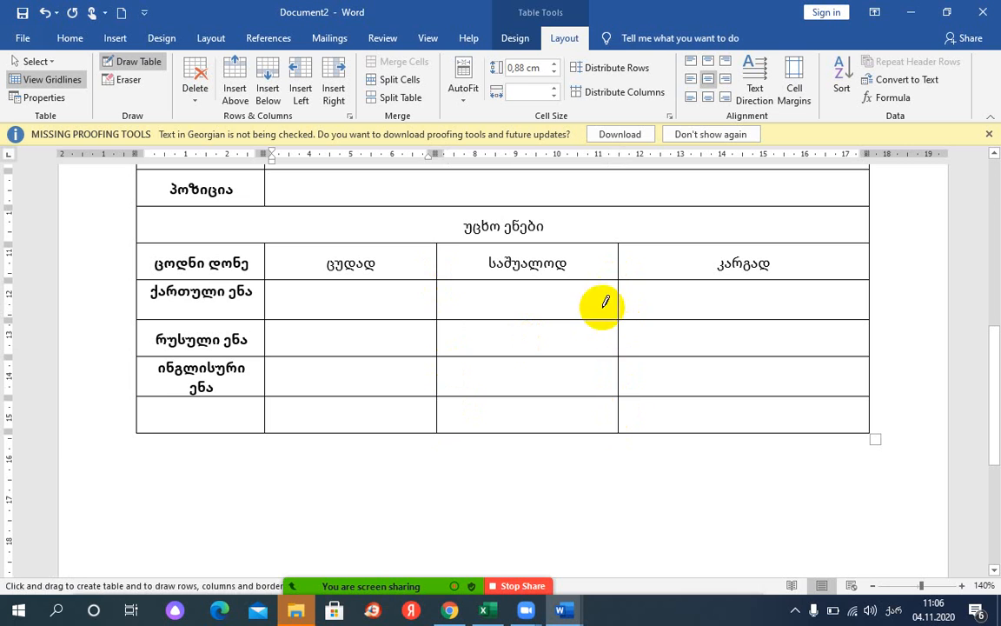
{"action": "left_click", "coordinate": [344, 302]}
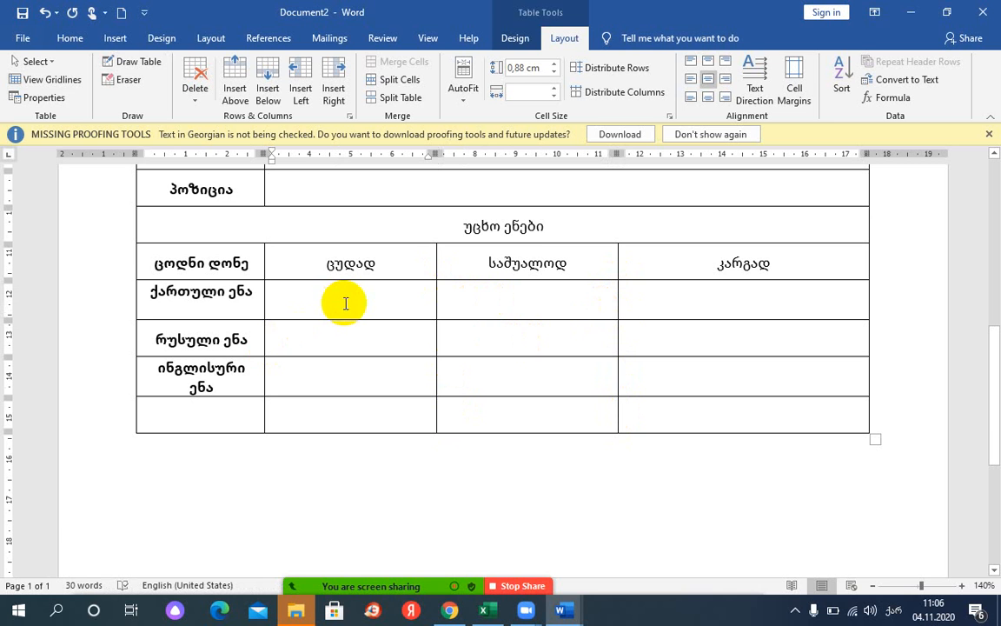
- Switch the input language to English and enter V under კარგად for ქართული ენა, რუსული ენა and ინგლისური ენა
{"action": "left_click", "coordinate": [895, 612]}
{"action": "left_click", "coordinate": [835, 421]}
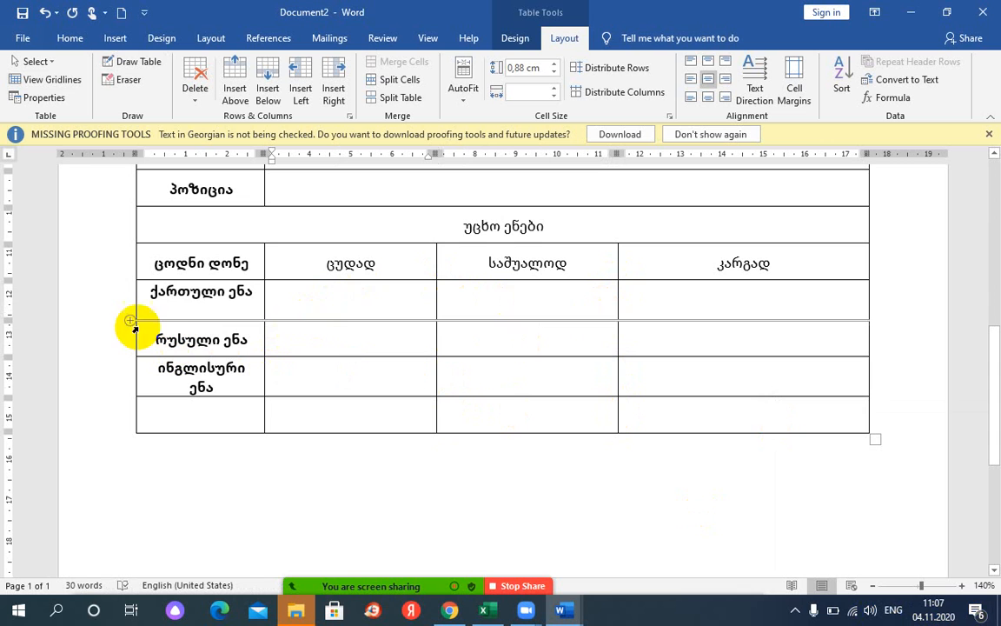
{"action": "left_click", "coordinate": [693, 296]}
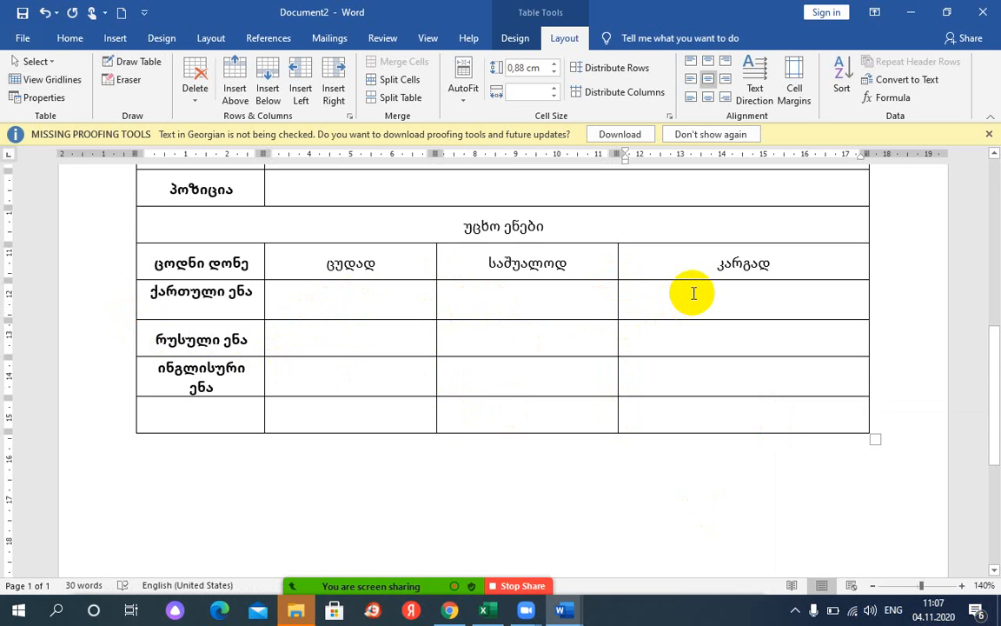
{"action": "type", "text": "V"}
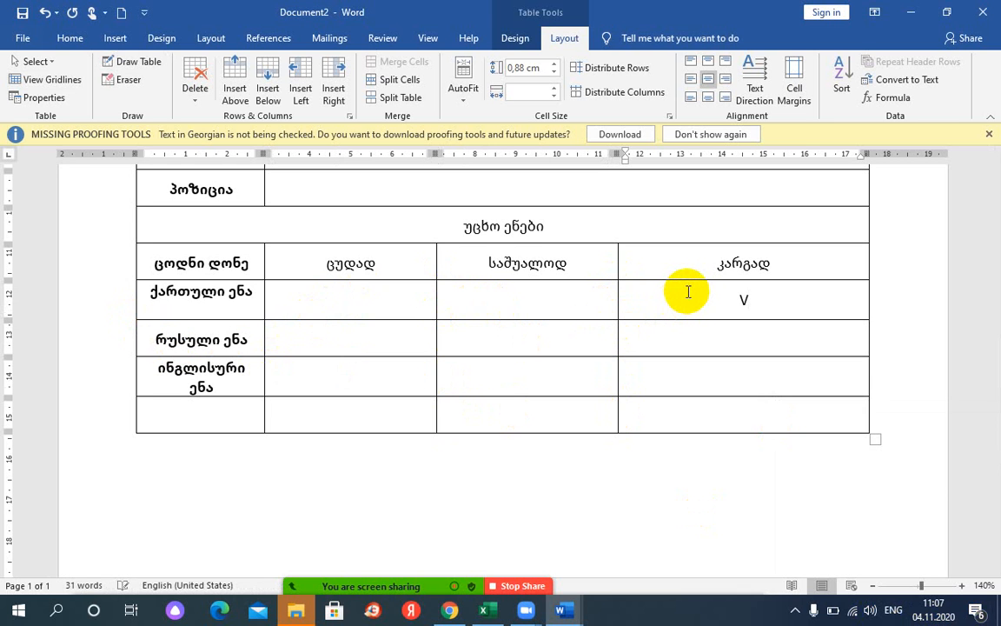
{"action": "left_click", "coordinate": [708, 339]}
{"action": "type", "text": "V"}
{"action": "left_click", "coordinate": [727, 373]}
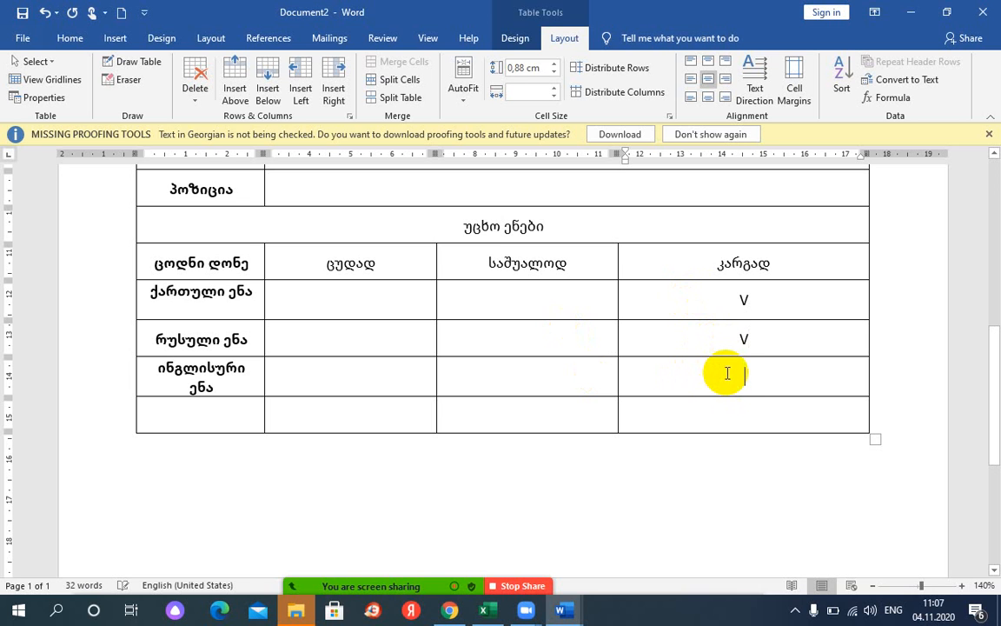
{"action": "type", "text": "V"}
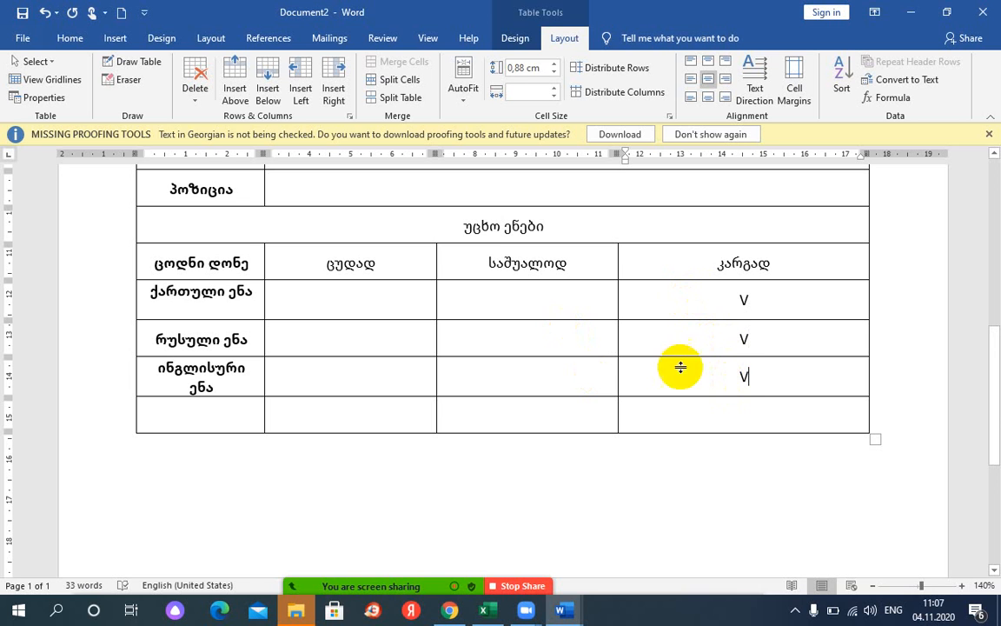
- Insert four rows below the empty last row of the table
{"action": "scroll", "coordinate": [423, 323], "scroll_direction": "up", "scroll_amount": 6}
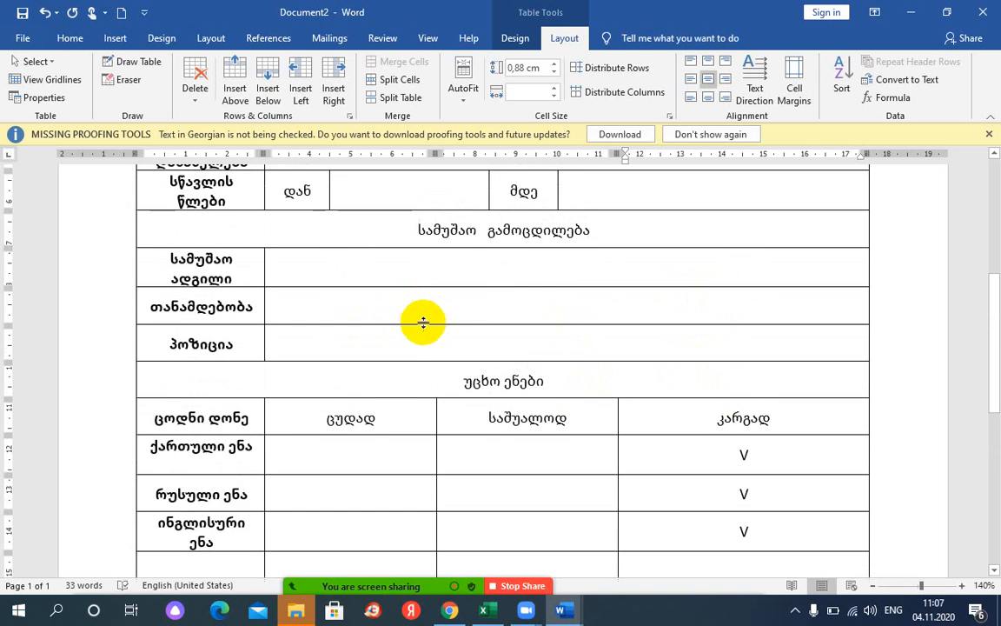
{"action": "scroll", "coordinate": [423, 323], "scroll_direction": "down", "scroll_amount": 5}
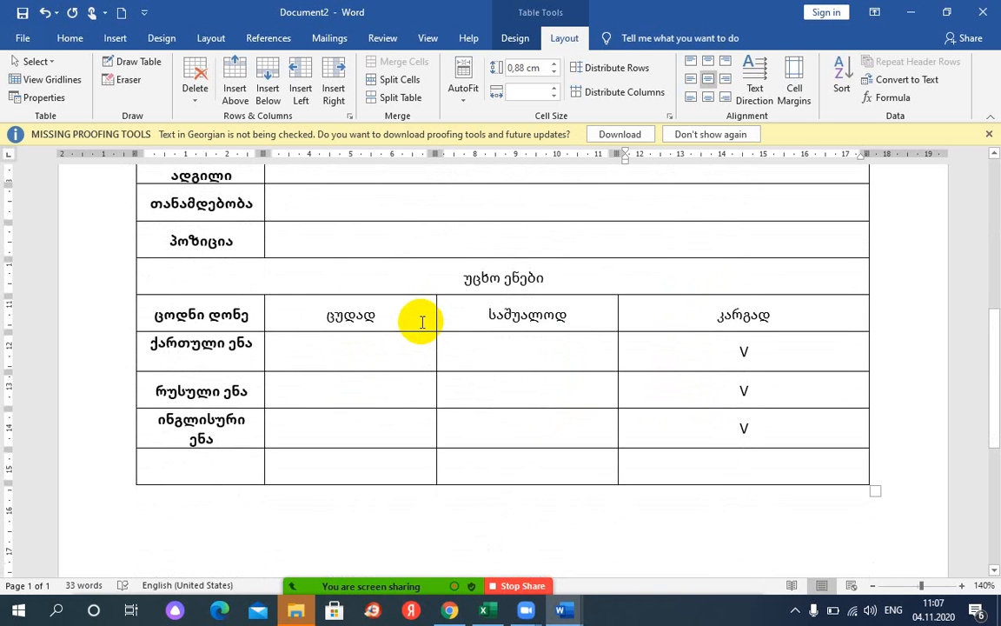
{"action": "scroll", "coordinate": [422, 323], "scroll_direction": "up", "scroll_amount": 3}
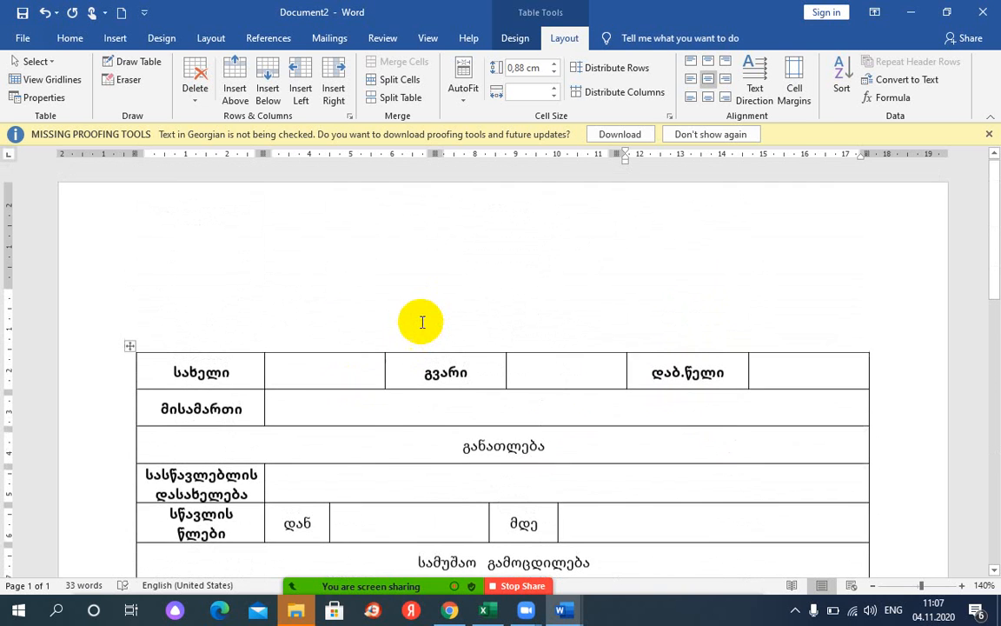
{"action": "scroll", "coordinate": [422, 322], "scroll_direction": "down", "scroll_amount": 3}
{"action": "scroll", "coordinate": [422, 322], "scroll_direction": "down", "scroll_amount": 5}
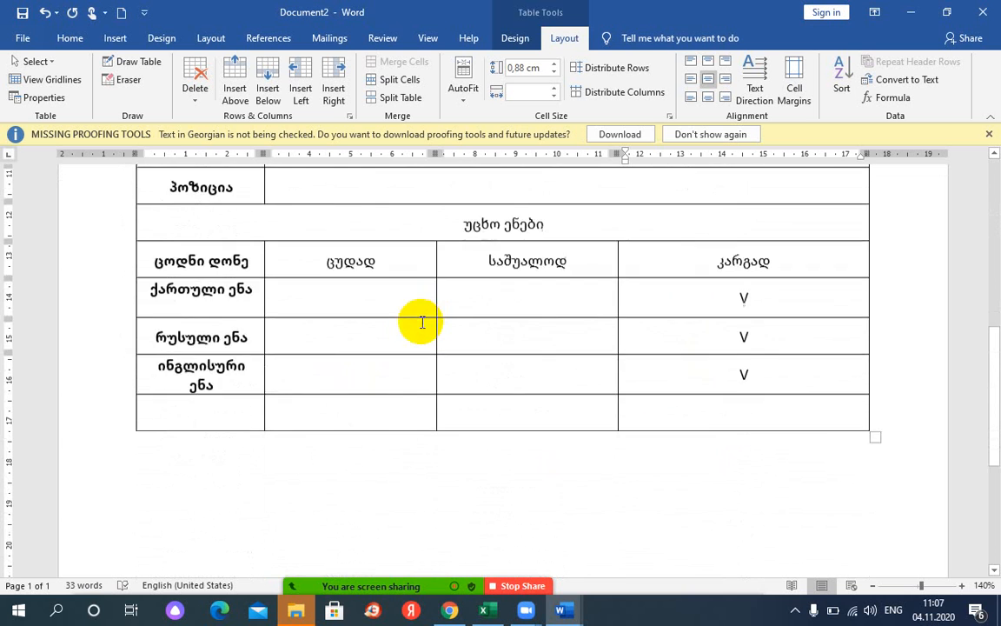
{"action": "scroll", "coordinate": [420, 319], "scroll_direction": "up", "scroll_amount": 2}
{"action": "left_click", "coordinate": [361, 340]}
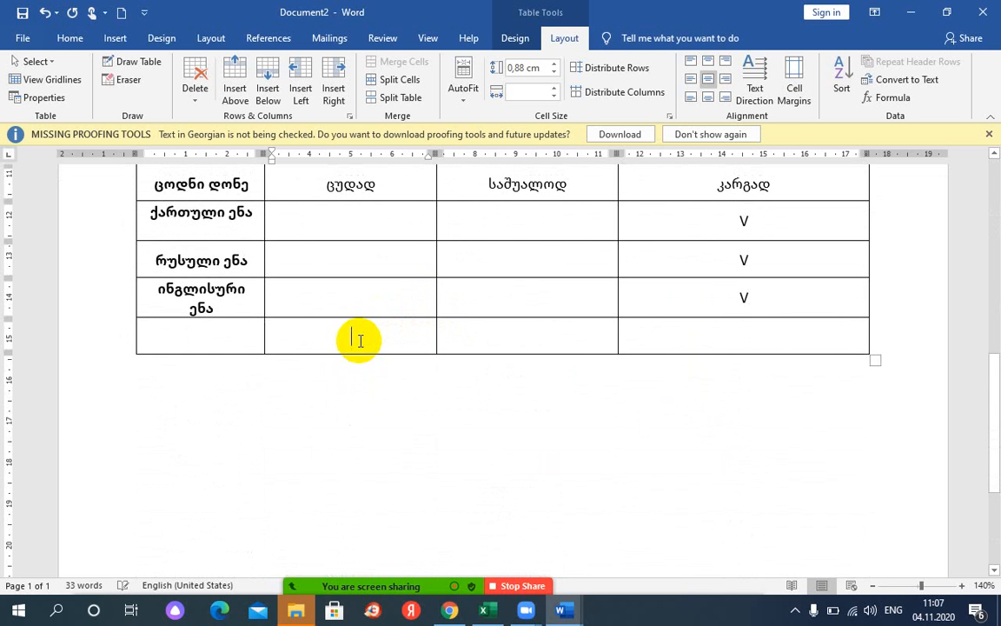
{"action": "left_click", "coordinate": [268, 77]}
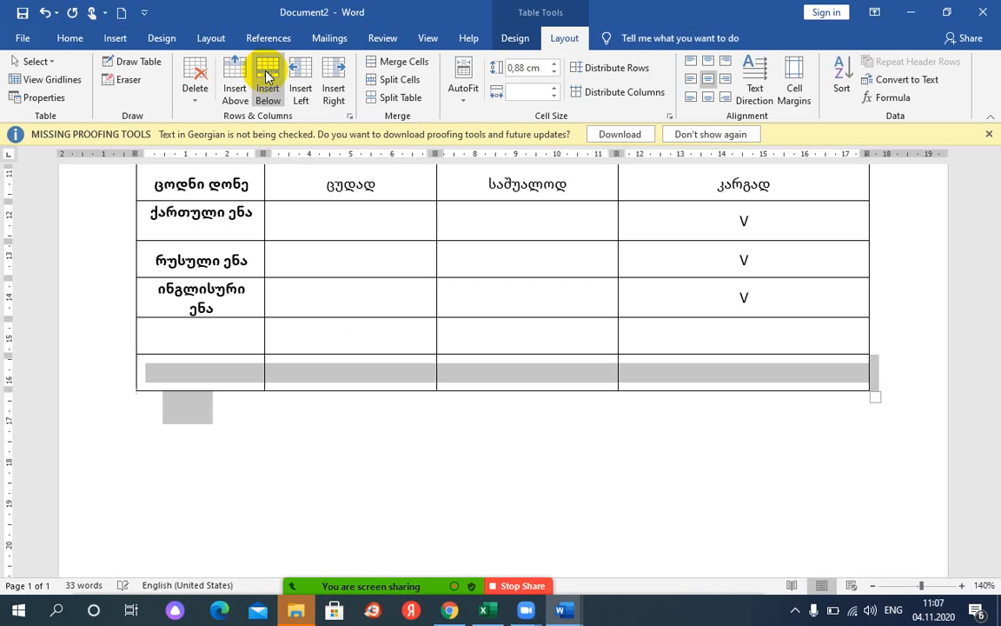
{"action": "left_click", "coordinate": [267, 76]}
{"action": "left_click", "coordinate": [268, 76]}
{"action": "left_click", "coordinate": [268, 77]}
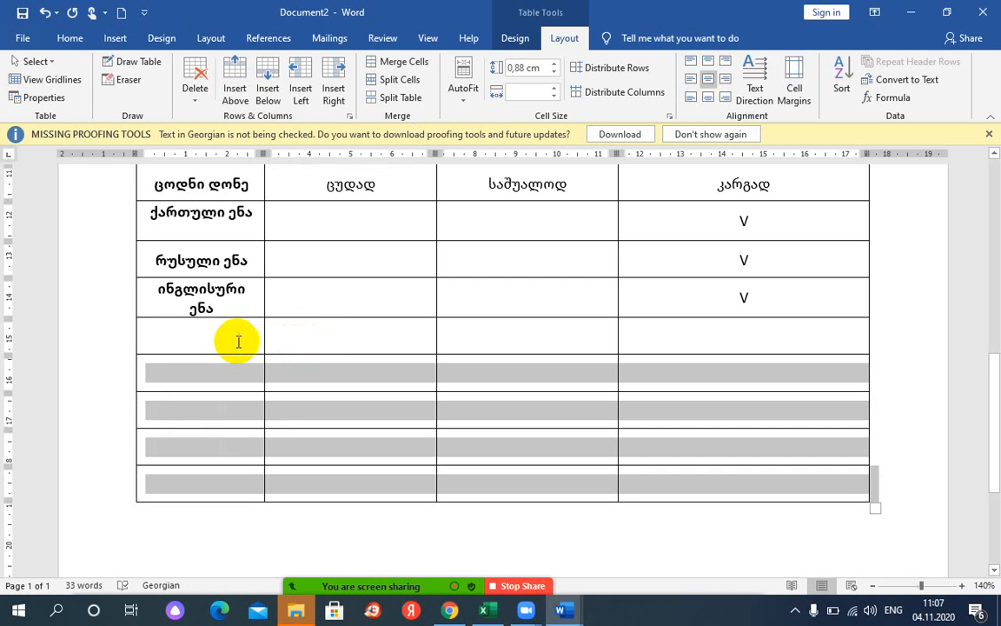
- Merge all cells of the empty row directly below ინგლისური ენა into one cell
{"action": "left_click_drag", "start_coordinate": [231, 340], "coordinate": [826, 339]}
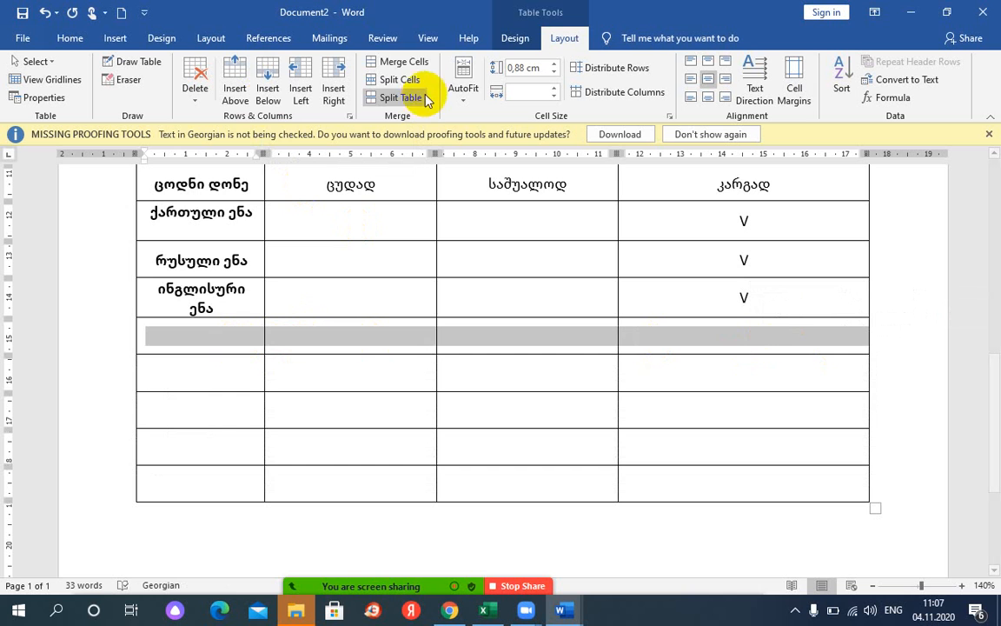
{"action": "left_click", "coordinate": [403, 61]}
{"action": "left_click", "coordinate": [425, 336]}
{"action": "scroll", "coordinate": [425, 337], "scroll_direction": "up", "scroll_amount": 3}
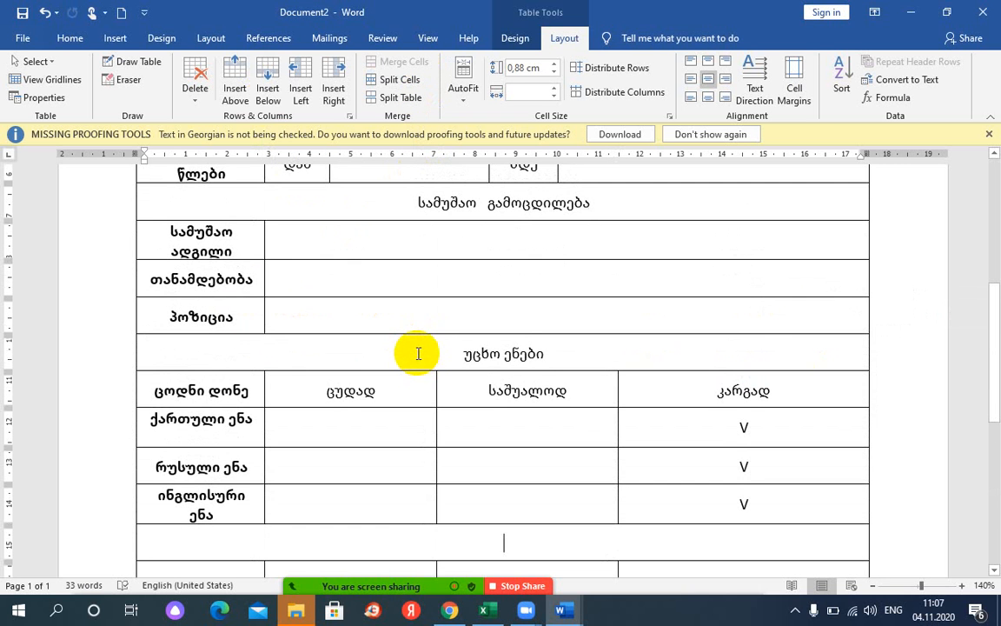
{"action": "scroll", "coordinate": [418, 352], "scroll_direction": "down", "scroll_amount": 3}
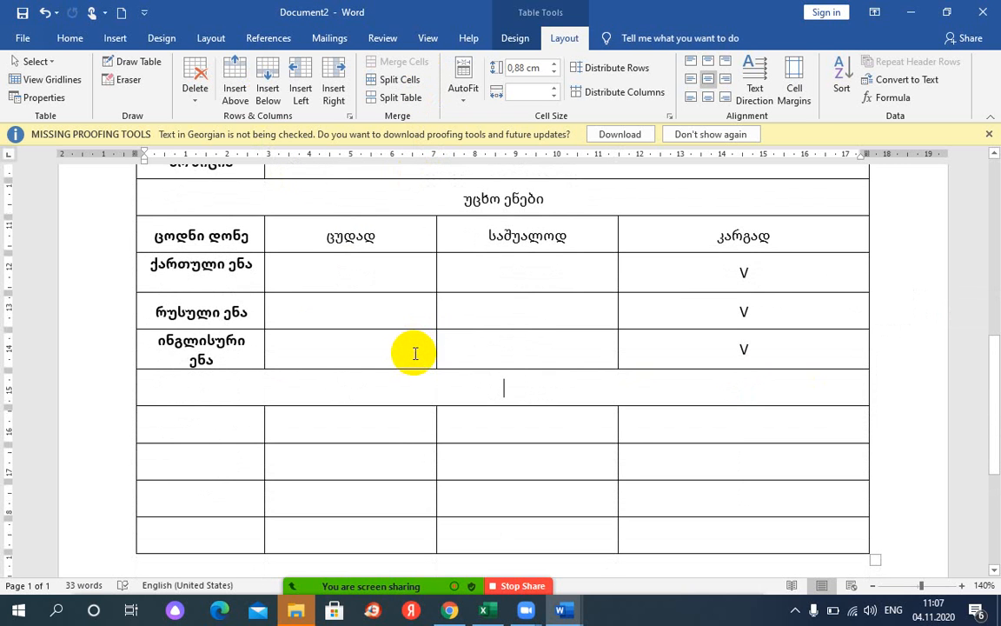
{"action": "type", "text": "kompiu"}
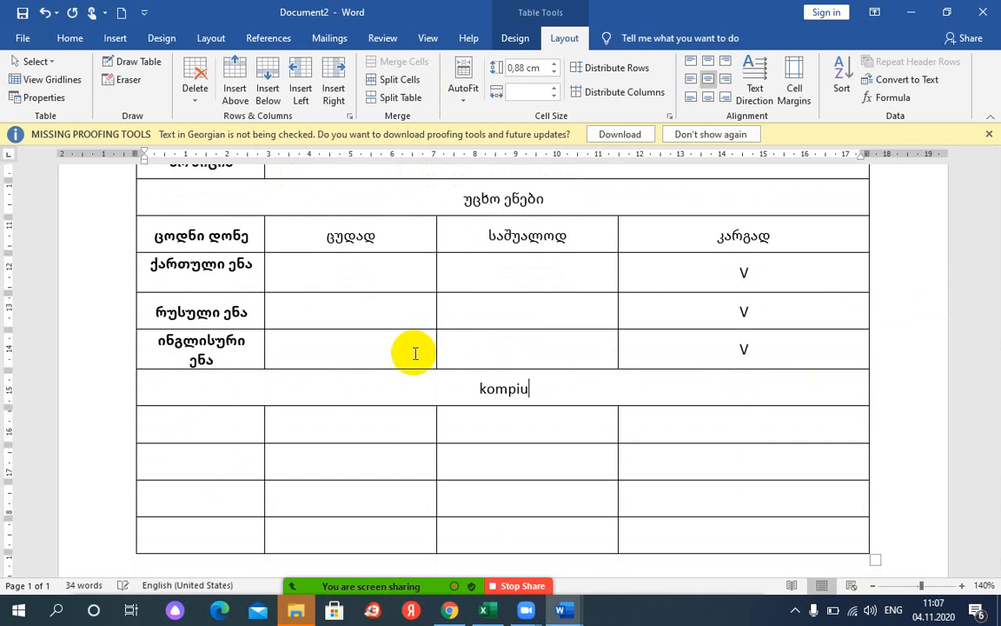
{"action": "type", "text": "teruli"}
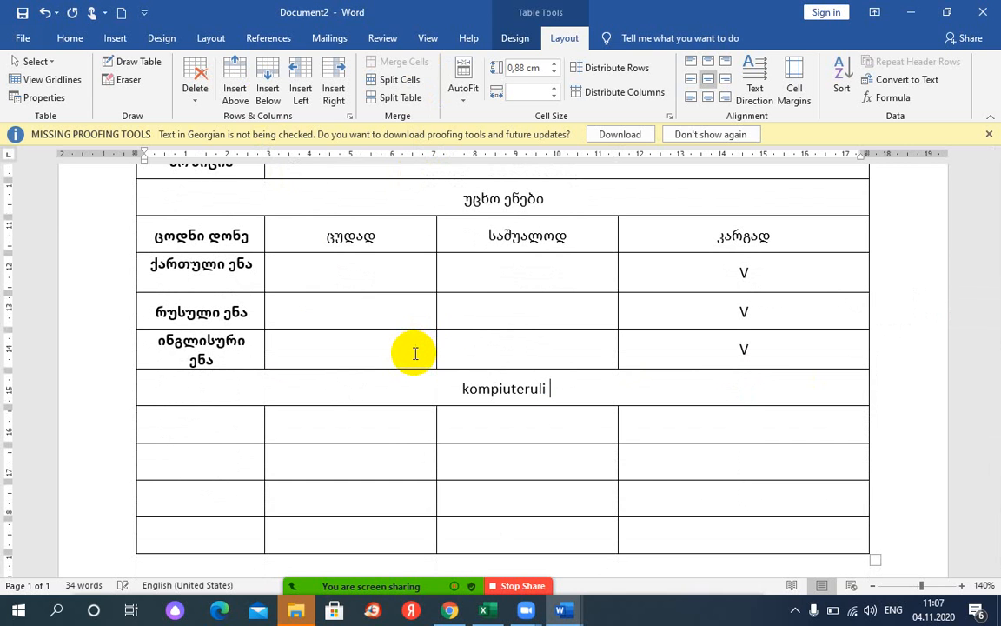
{"action": "type", "text": " program"}
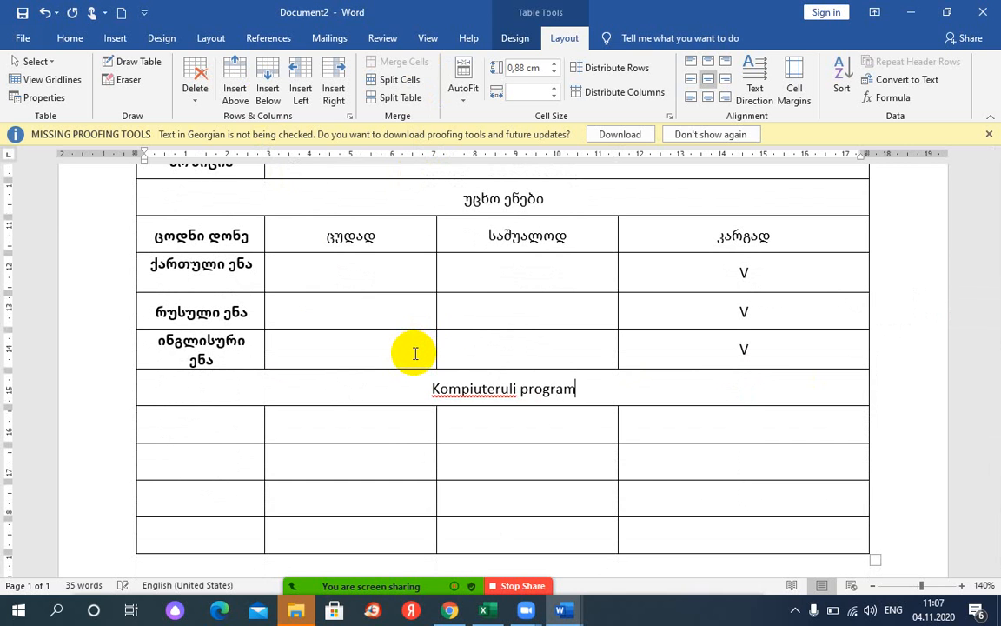
{"action": "type", "text": "ebi"}
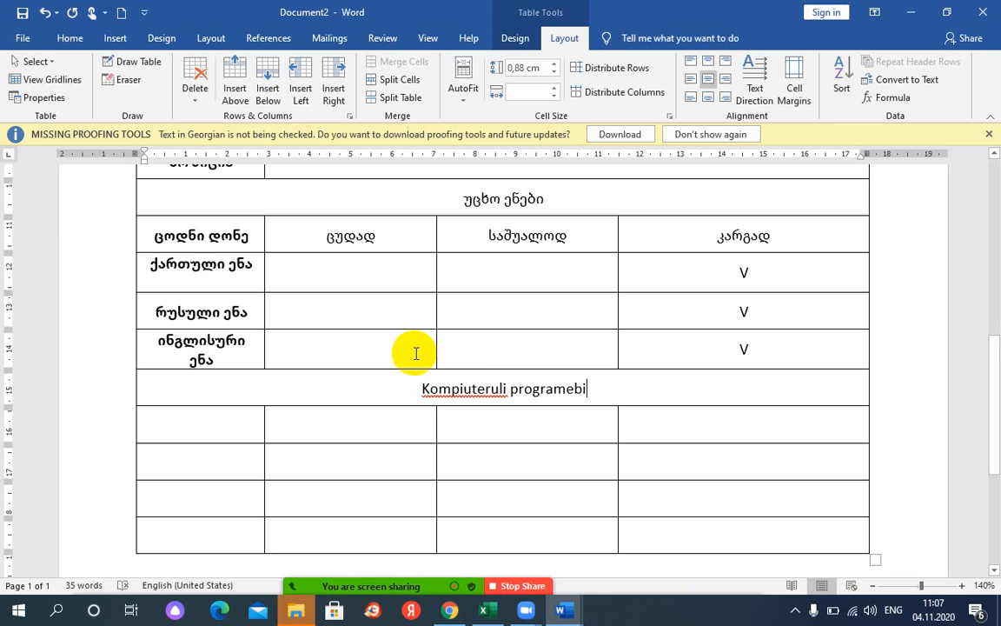
- Switch the input language to Georgian and make the merged row below ინგლისური ენა read კომპიუტერული პროგრამები
{"action": "key", "text": "alt+shift"}
{"action": "key", "text": "alt+shift"}
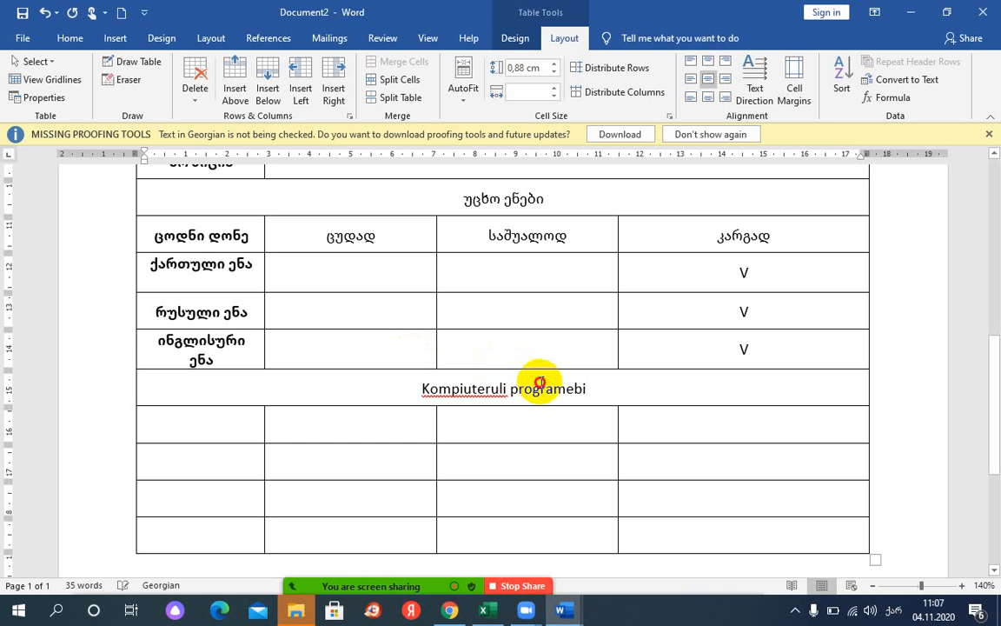
{"action": "triple_click", "coordinate": [540, 383]}
{"action": "type", "text": "კ"}
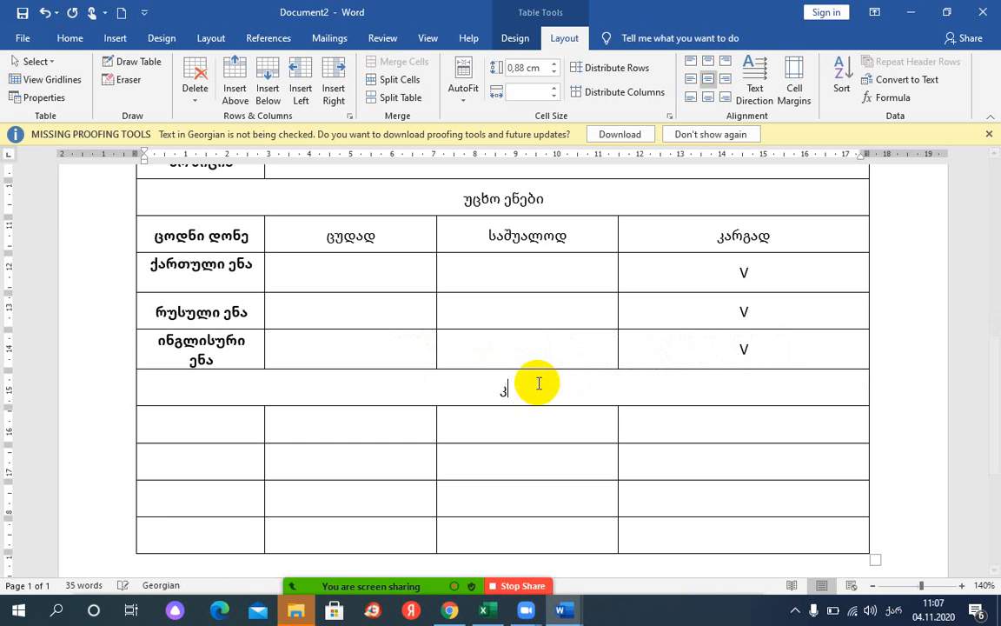
{"action": "type", "text": "ომპიუტერული"}
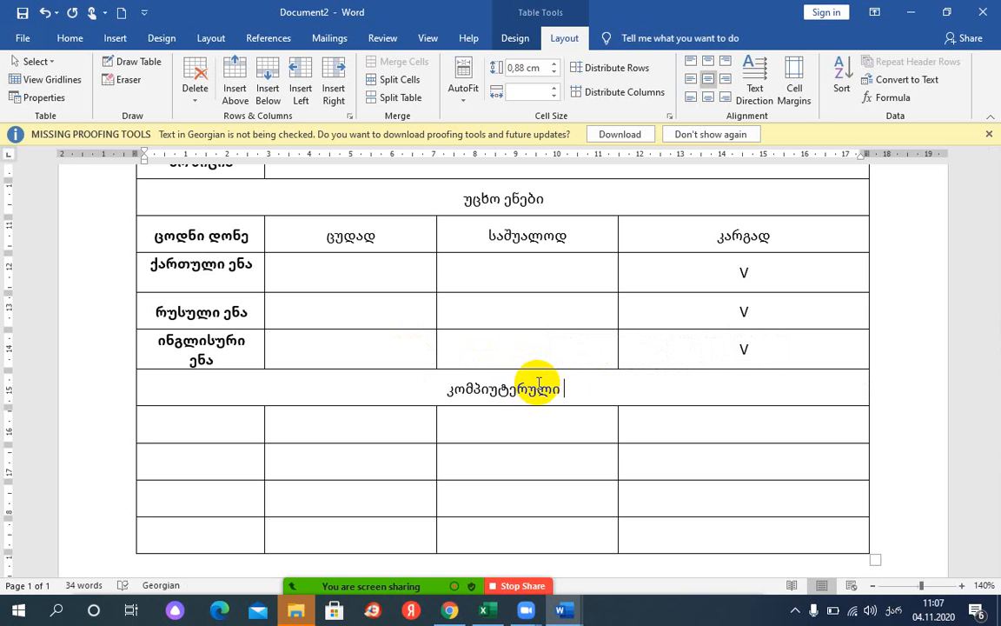
{"action": "type", "text": " პროგრამ"}
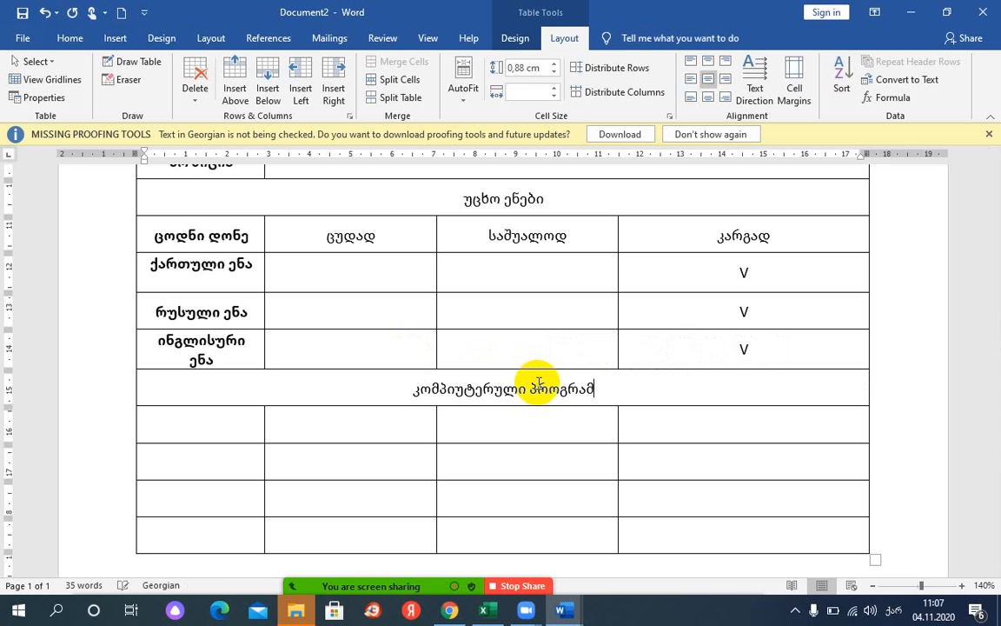
{"action": "type", "text": "ები"}
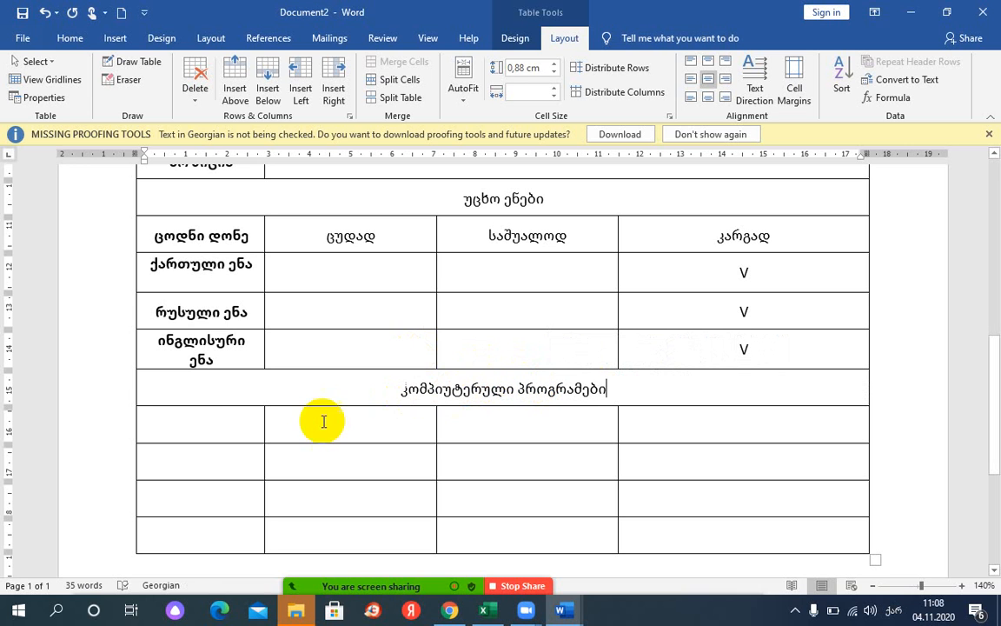
- Switch the input language to English and label the four rows below კომპიუტერული პროგრამები as MS WORD, MS EXCEL, POWER POINT and WINDOWS
{"action": "left_click", "coordinate": [226, 430]}
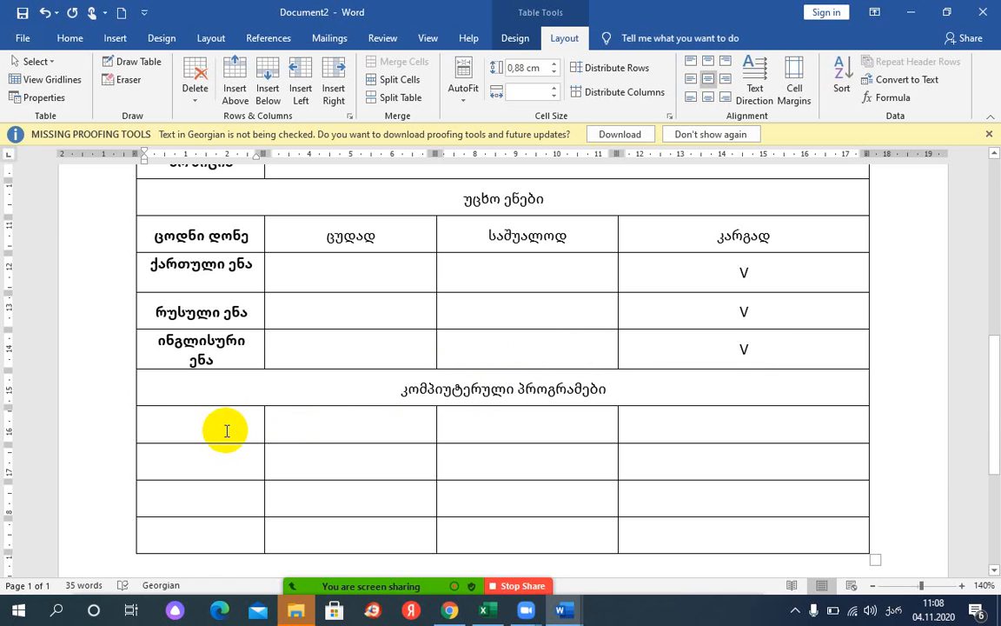
{"action": "key", "text": "alt+shift"}
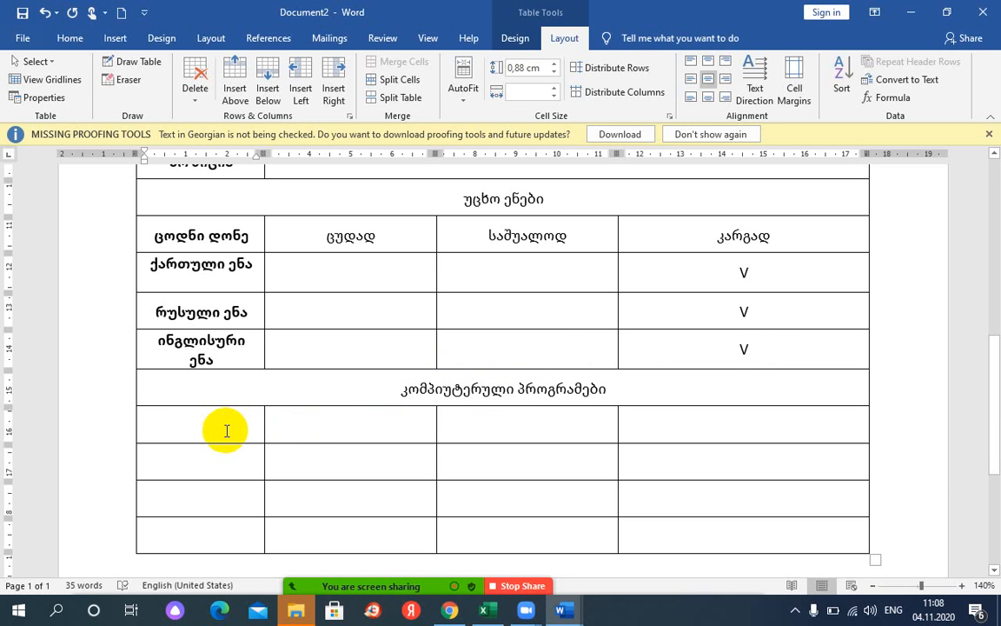
{"action": "key", "text": "alt+shift"}
{"action": "key", "text": "alt+shift"}
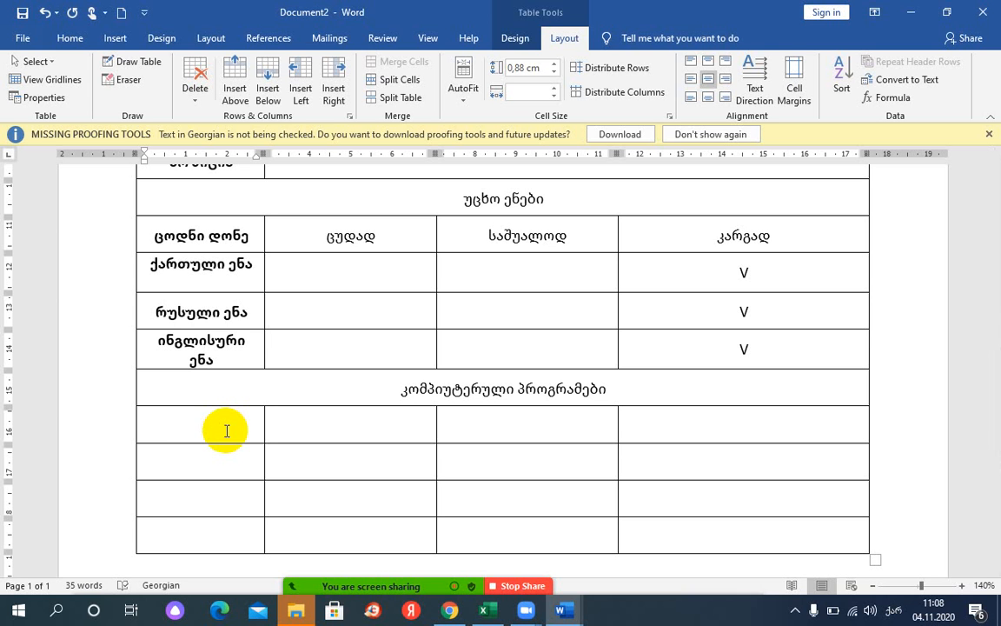
{"action": "left_click", "coordinate": [226, 430]}
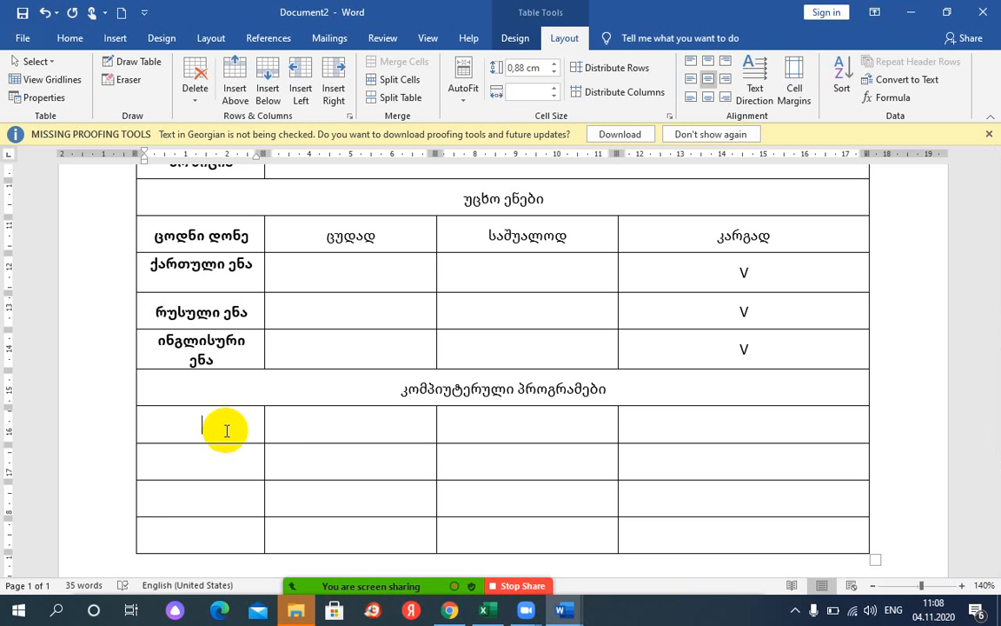
{"action": "type", "text": "MS WORD"}
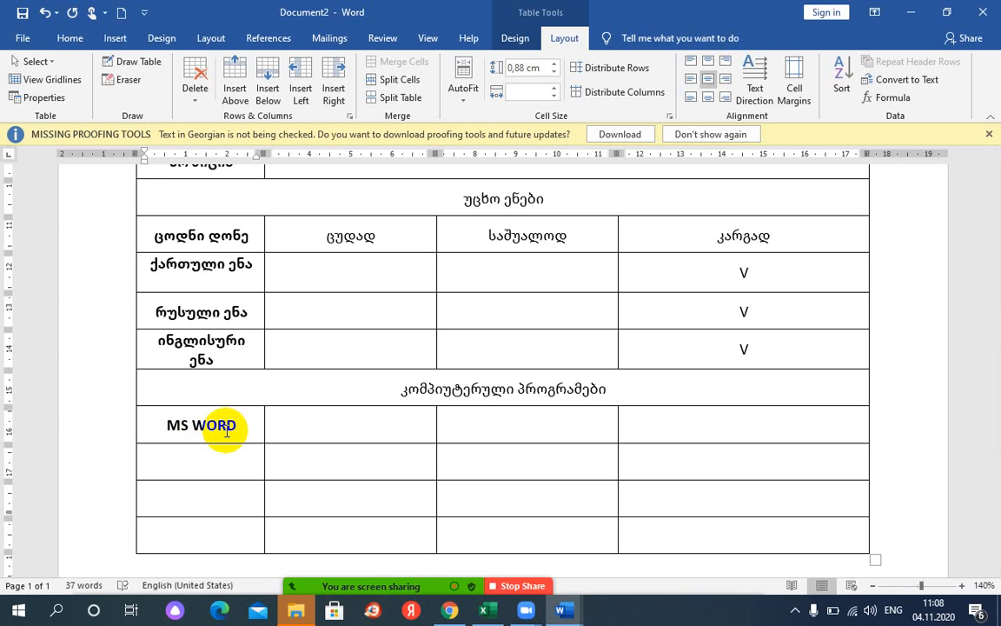
{"action": "type", "text": "MS EXCEL"}
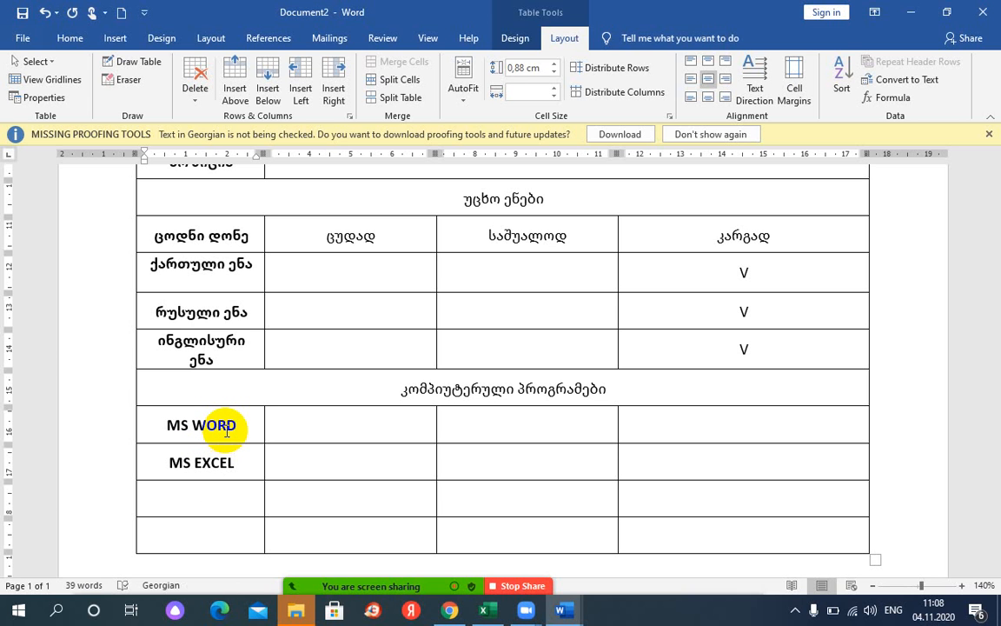
{"action": "type", "text": "POW"}
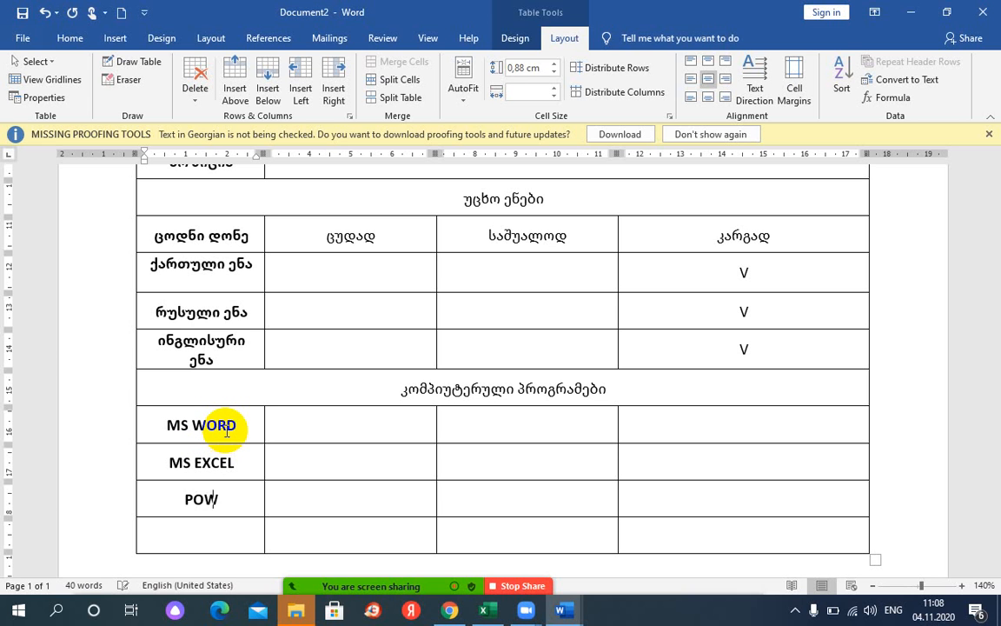
{"action": "type", "text": "ER POINT"}
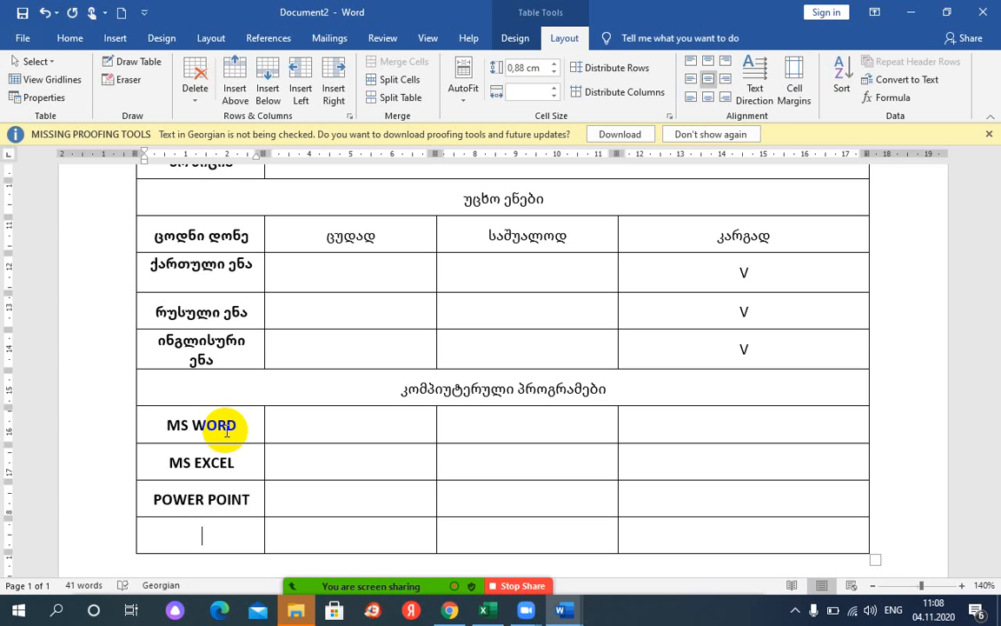
{"action": "type", "text": "WINDOWS"}
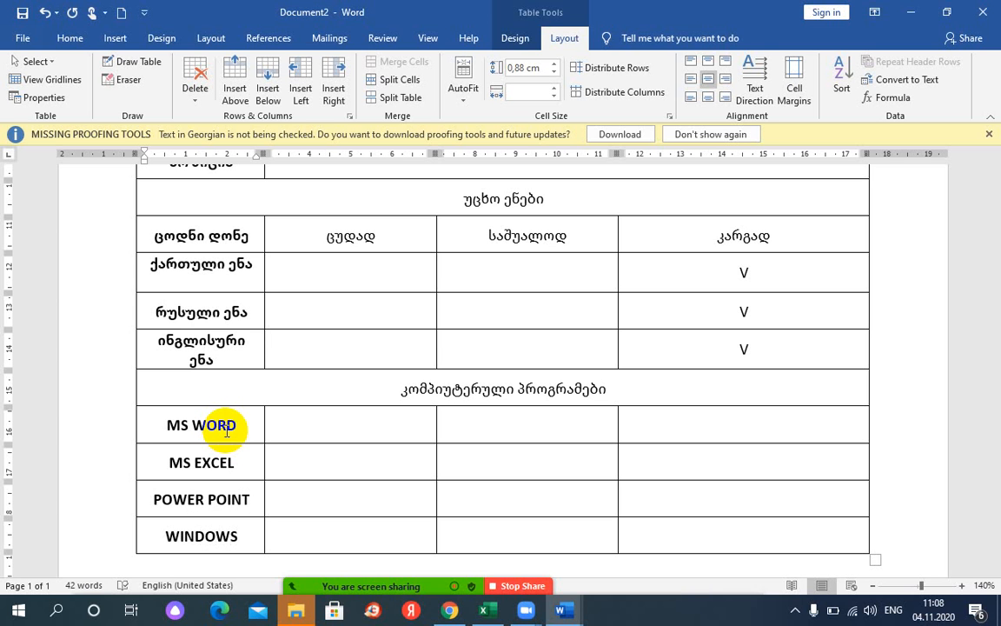
{"action": "key", "text": "BackSpace"}
{"action": "type", "text": "S"}
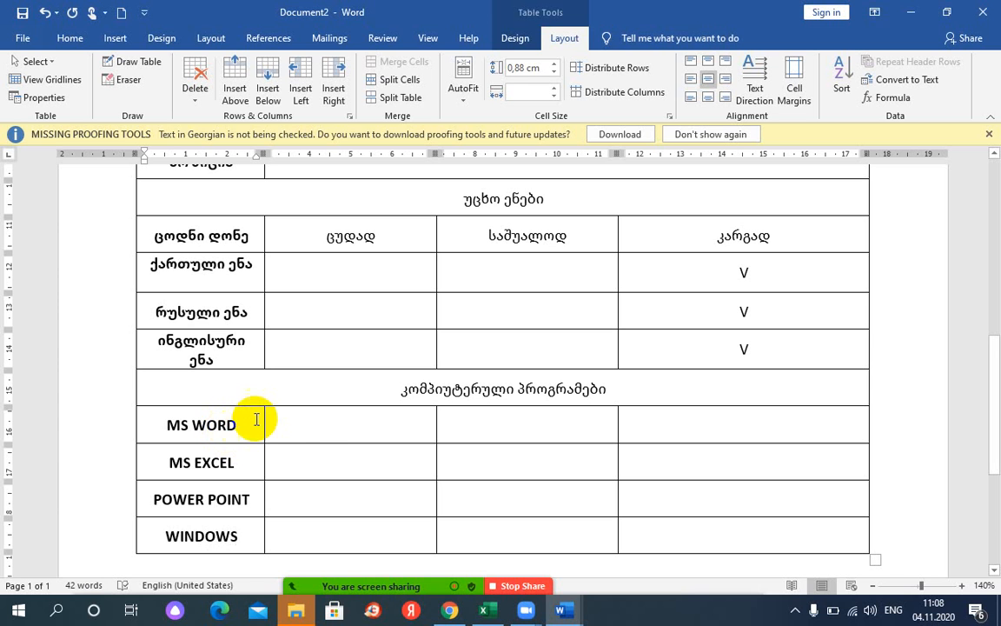
- Insert a row above MS WORD and enter ცოდნის დონე in its first cell, with Georgian as the input language
{"action": "left_click", "coordinate": [298, 429]}
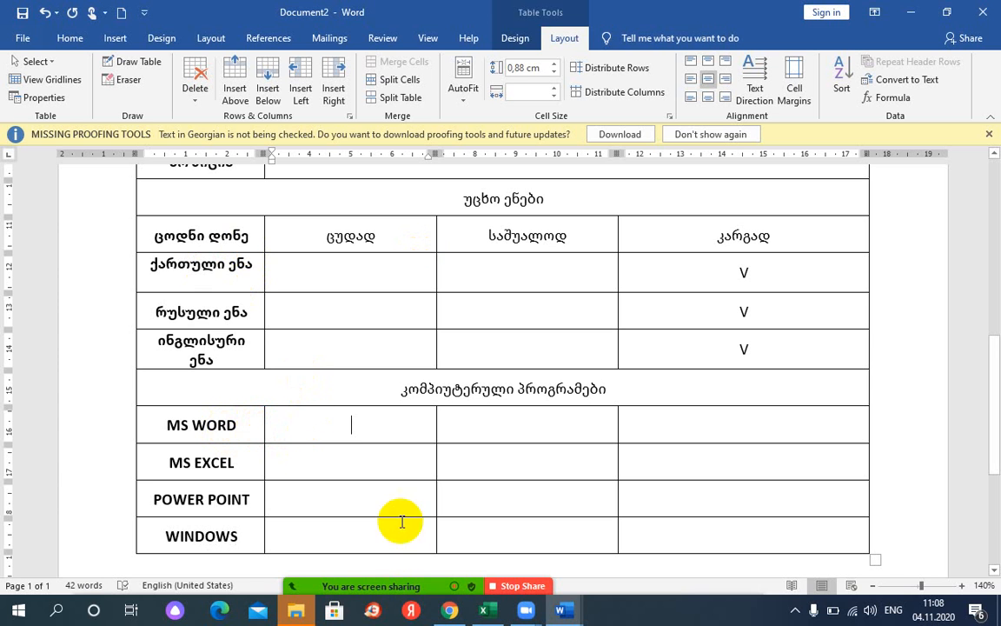
{"action": "left_click", "coordinate": [330, 428]}
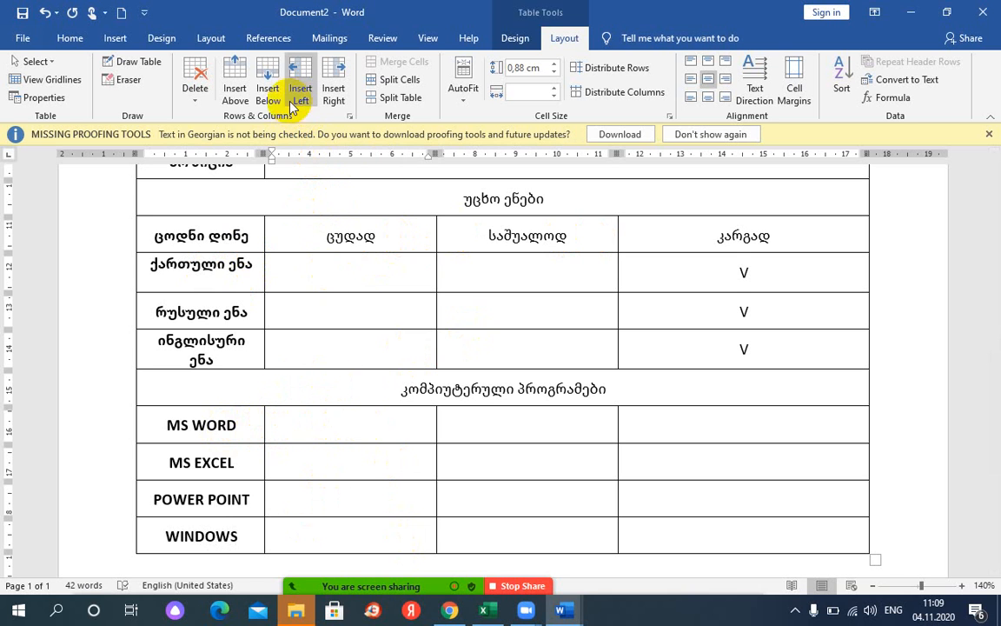
{"action": "left_click", "coordinate": [232, 88]}
{"action": "left_click", "coordinate": [186, 425]}
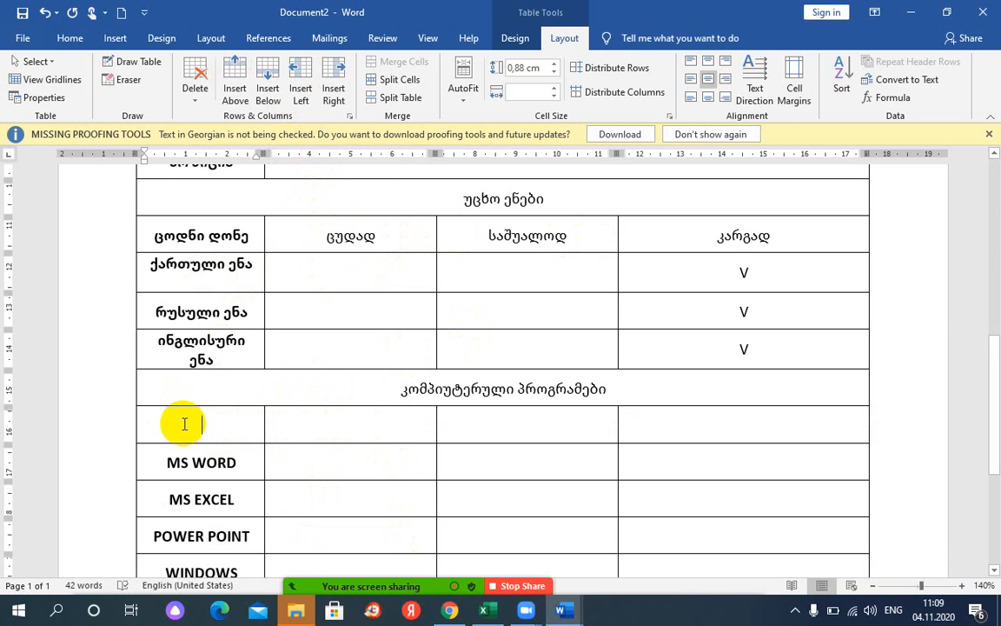
{"action": "key", "text": "alt+shift"}
{"action": "key", "text": "alt+shift"}
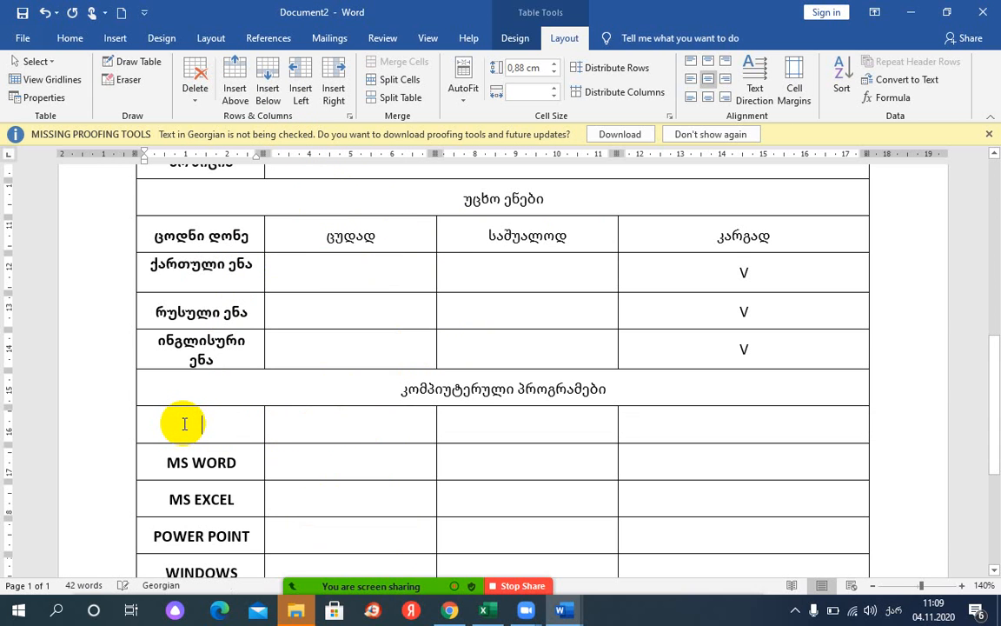
{"action": "type", "text": "ცოდნი"}
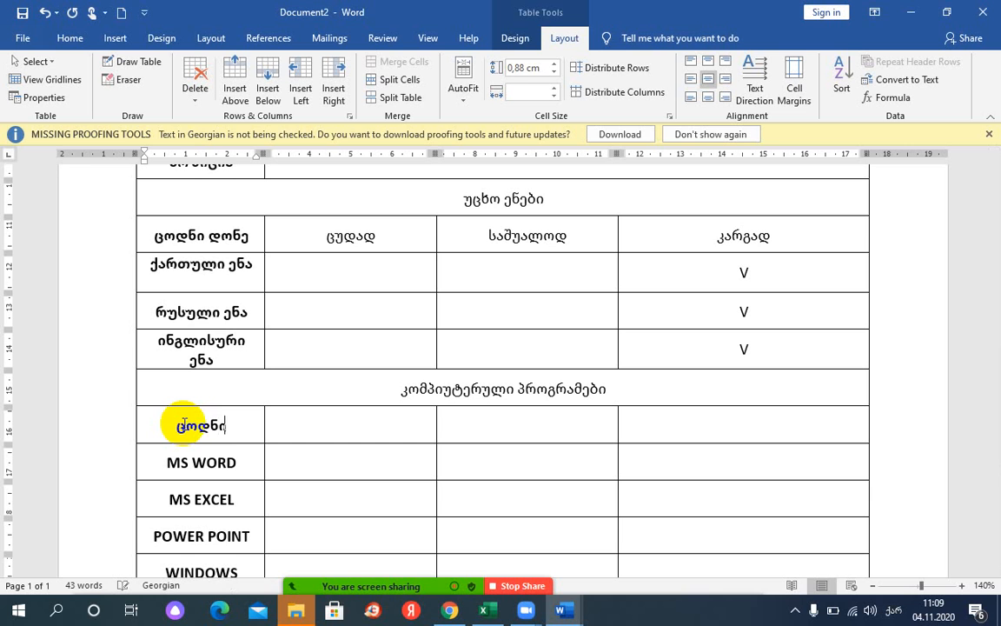
{"action": "type", "text": "ს  დონე"}
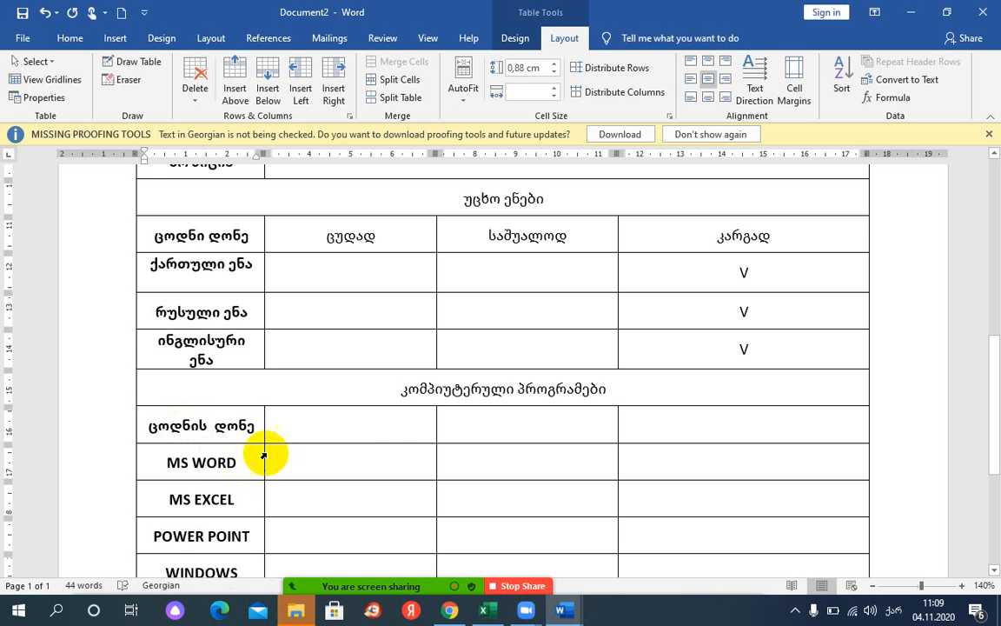
- Enter ცუდად, საშუალოდ and კარგად in the three cells beside ცოდნის დონე
{"action": "left_click", "coordinate": [339, 419]}
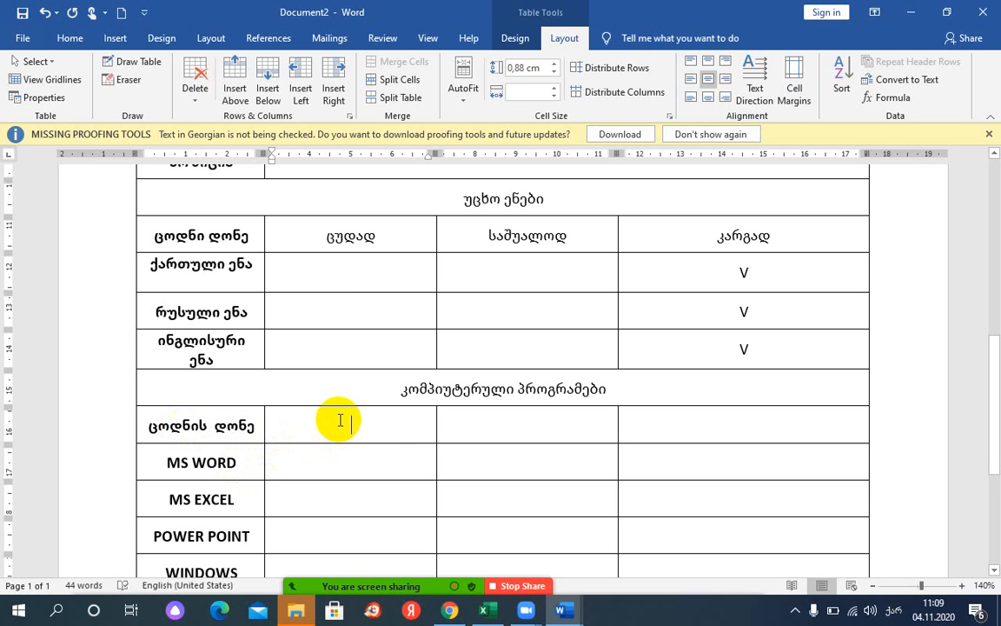
{"action": "type", "text": "ცუდად"}
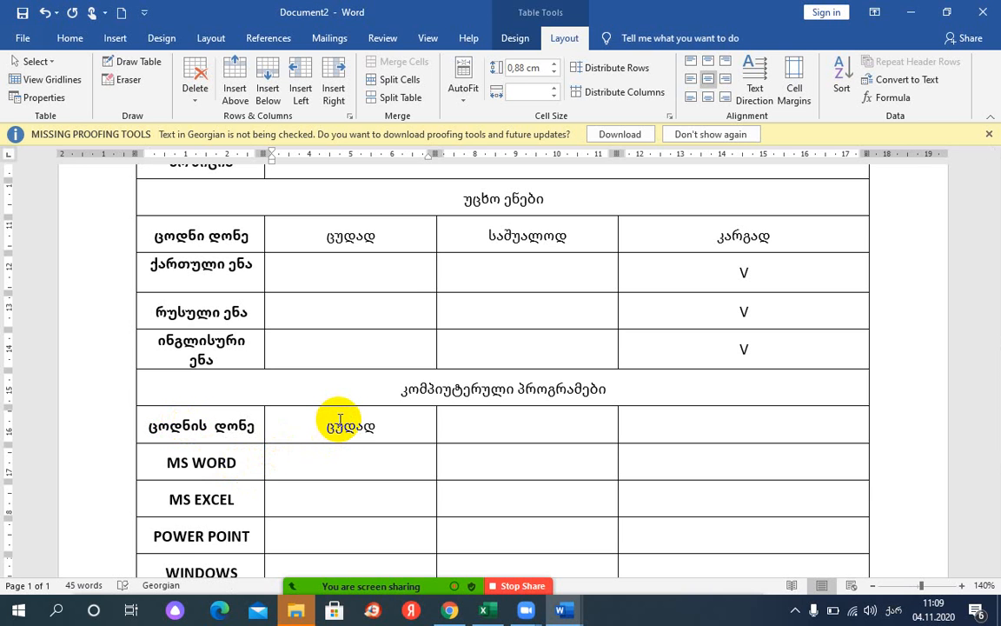
{"action": "key", "text": "Tab"}
{"action": "type", "text": "საშუალოდ"}
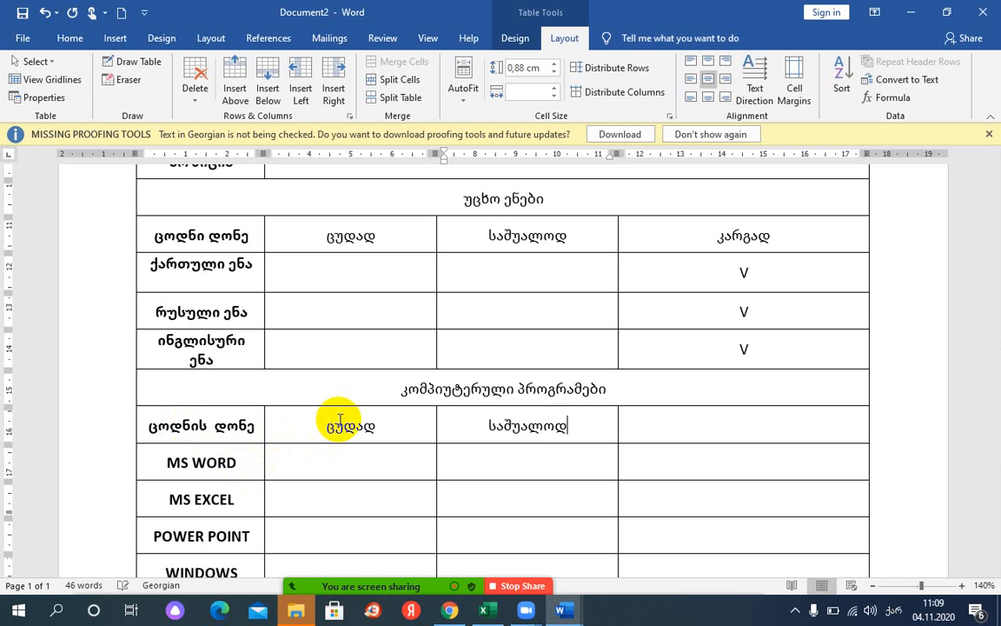
{"action": "key", "text": "Tab"}
{"action": "type", "text": "კარგად"}
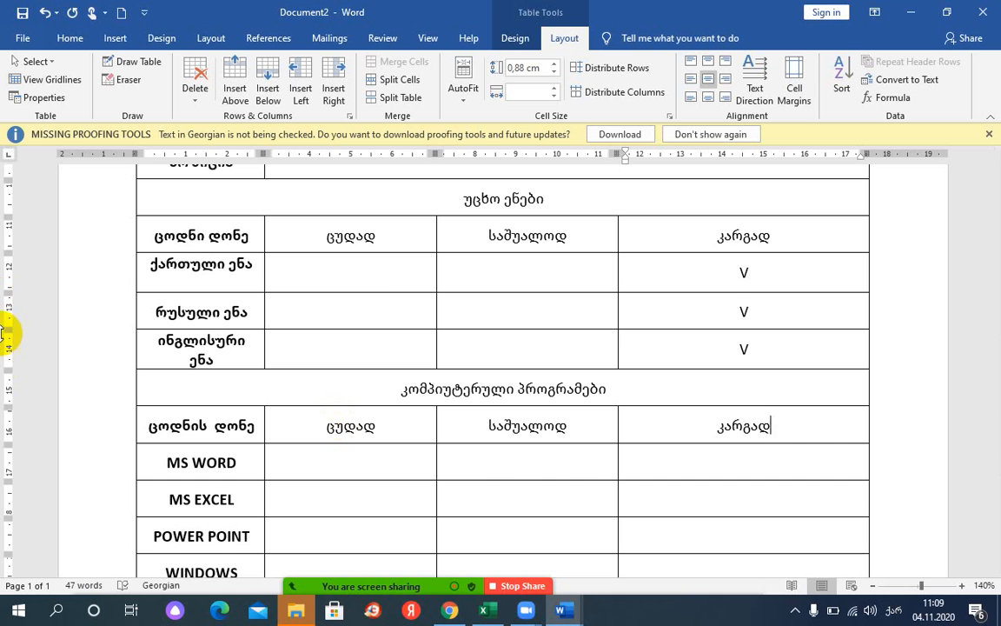
- Make the ცუდად, საშუალოდ and კარგად headings in the უცხო ენები section bold
{"action": "scroll", "coordinate": [363, 269], "scroll_direction": "up", "scroll_amount": 2}
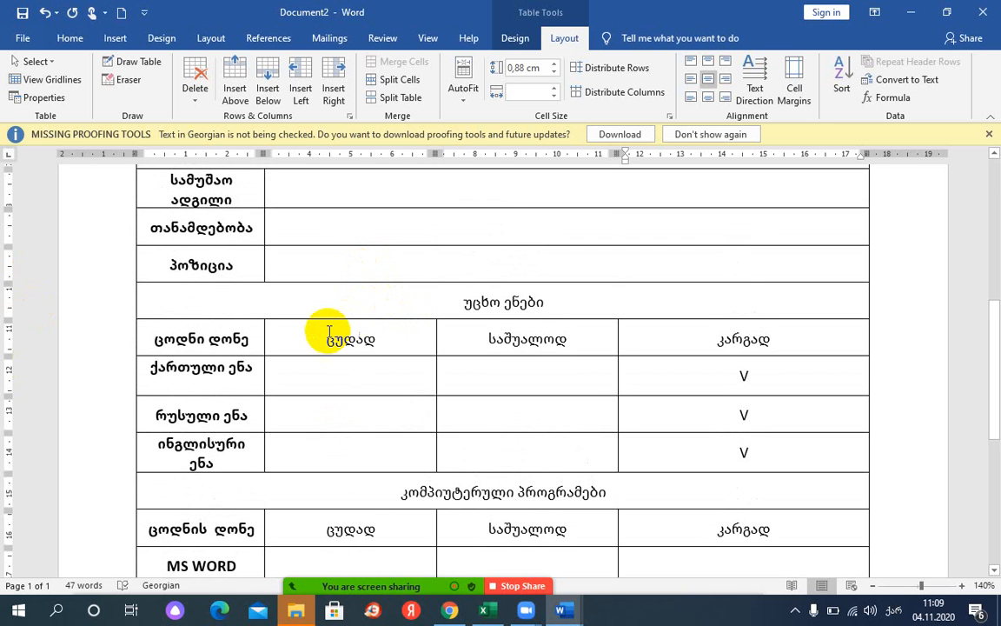
{"action": "left_click_drag", "start_coordinate": [329, 333], "coordinate": [811, 338]}
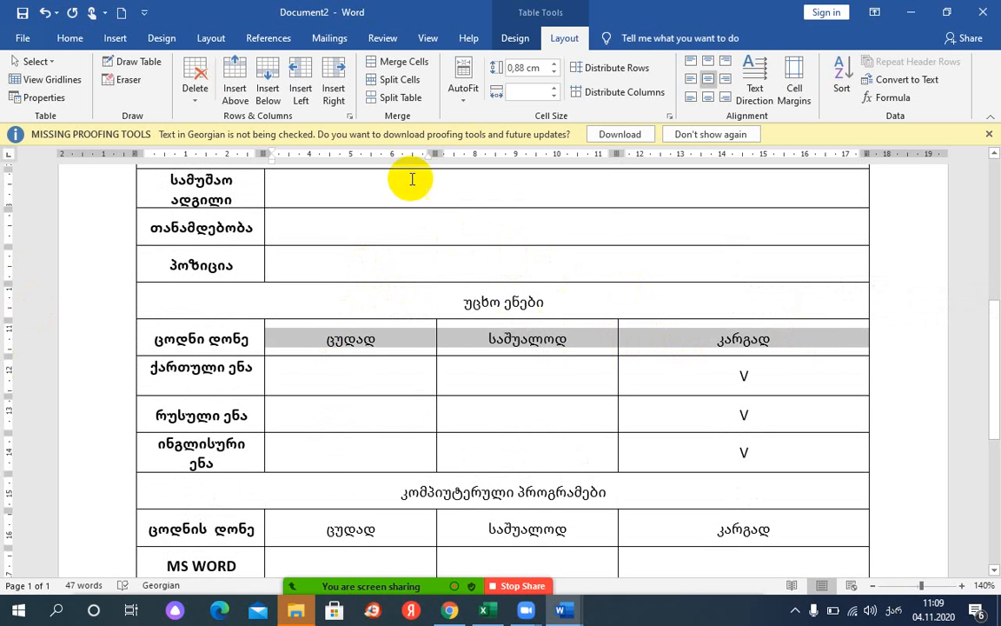
{"action": "left_click", "coordinate": [64, 40]}
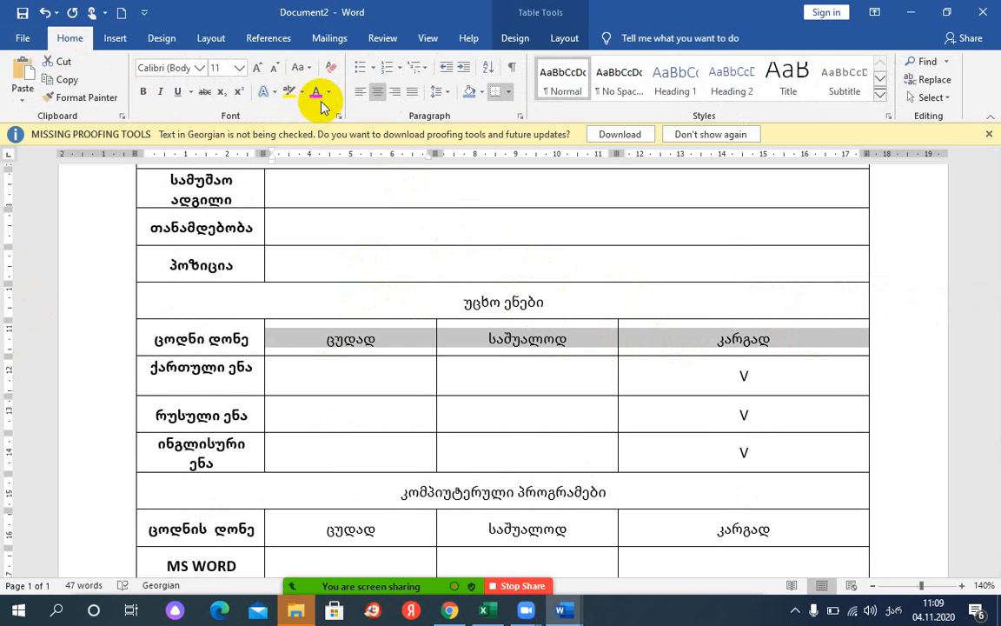
{"action": "left_click", "coordinate": [143, 92]}
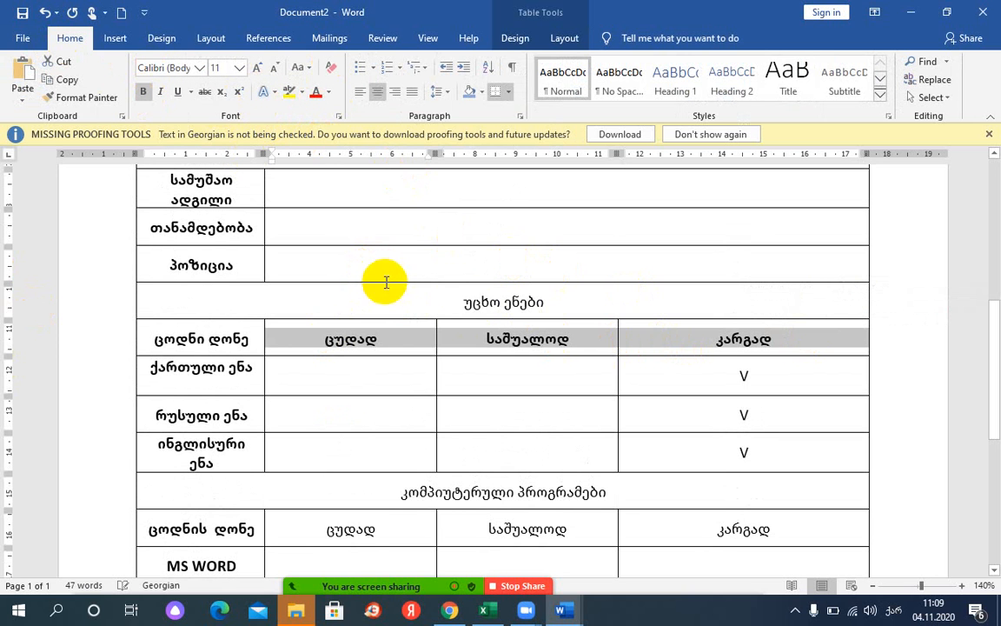
- Make the უცხო ენები title, the კომპიუტერული პროგრამები title and the latter section's ცუდად, საშუალოდ and კარგად headings bold
{"action": "left_click_drag", "start_coordinate": [461, 302], "coordinate": [547, 299]}
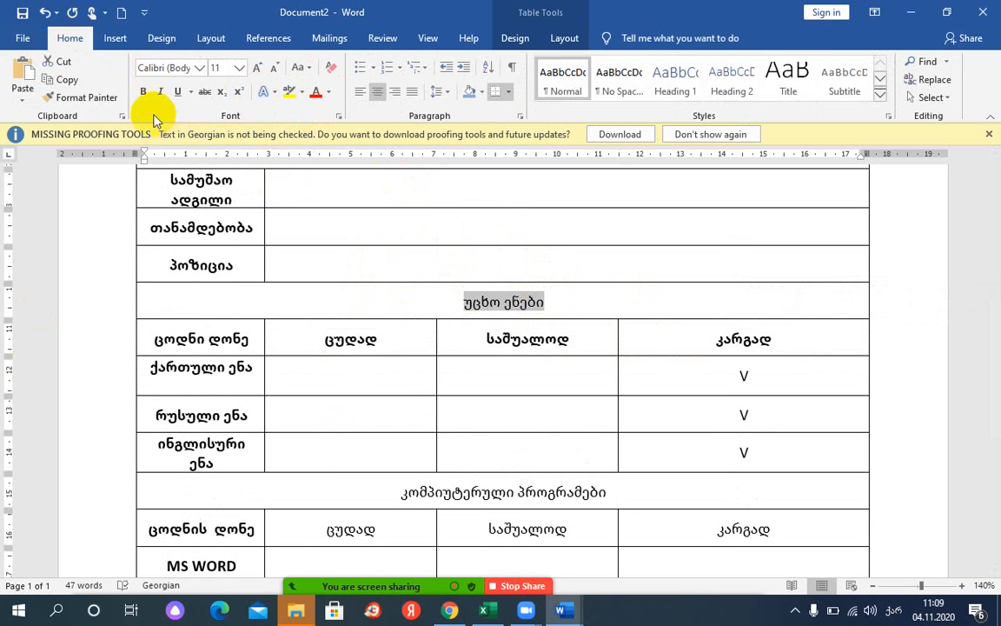
{"action": "left_click", "coordinate": [143, 91]}
{"action": "scroll", "coordinate": [417, 365], "scroll_direction": "down", "scroll_amount": 3}
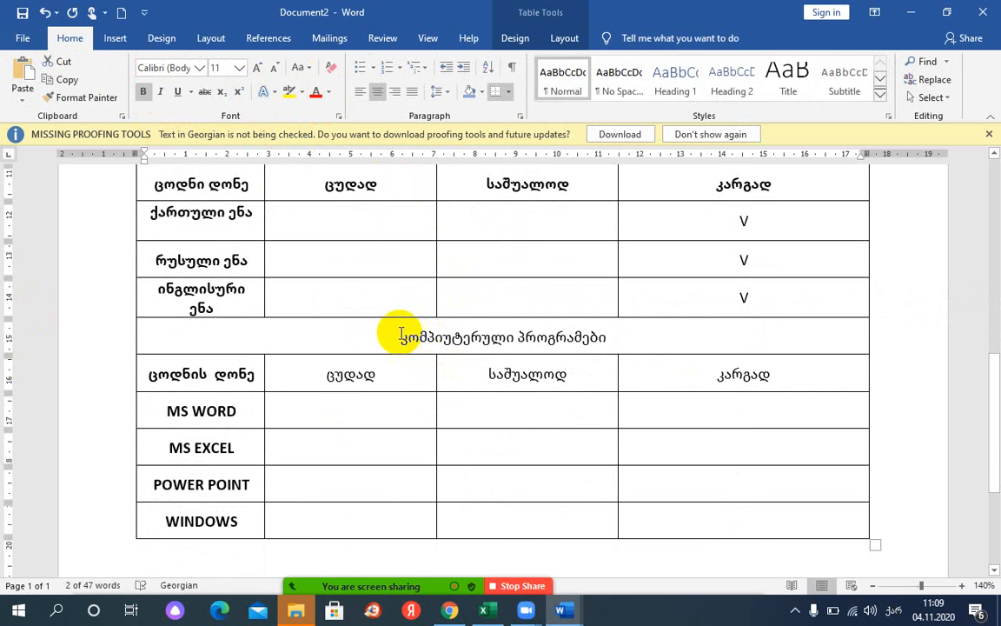
{"action": "left_click_drag", "start_coordinate": [402, 334], "coordinate": [718, 379]}
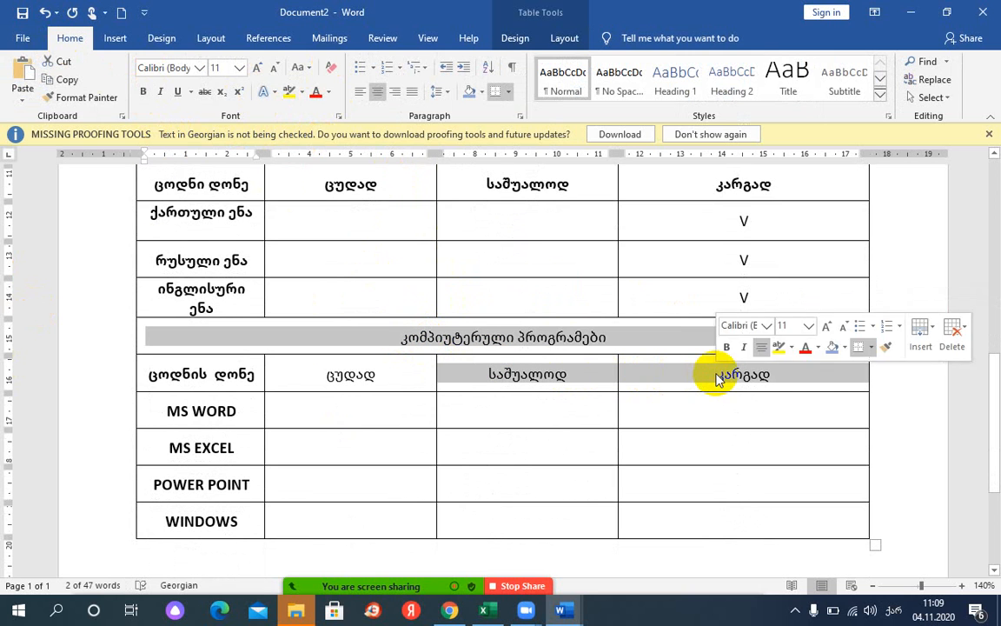
{"action": "left_click", "coordinate": [142, 92]}
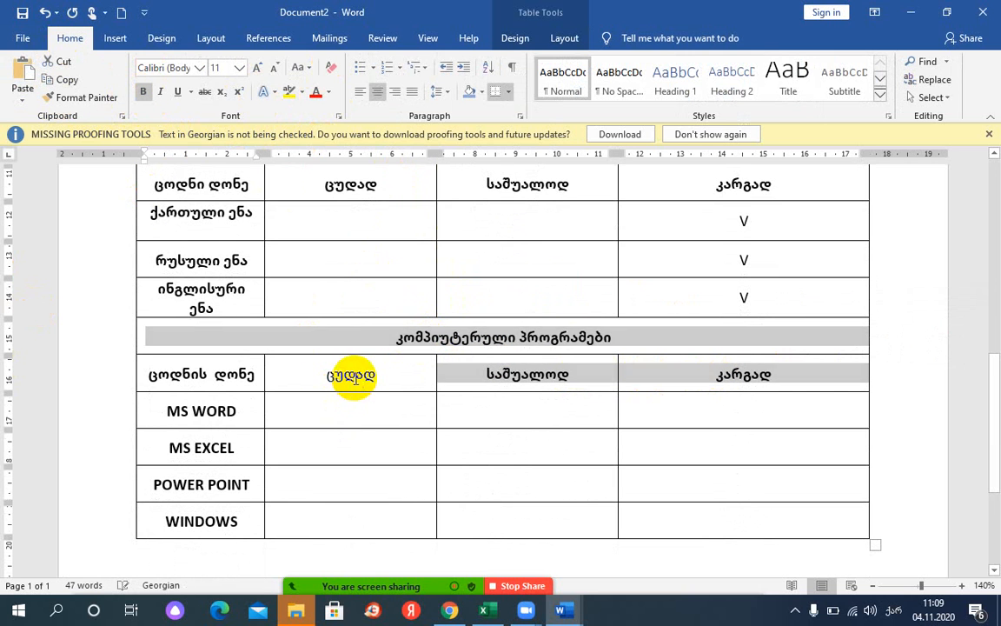
{"action": "double_click", "coordinate": [352, 375]}
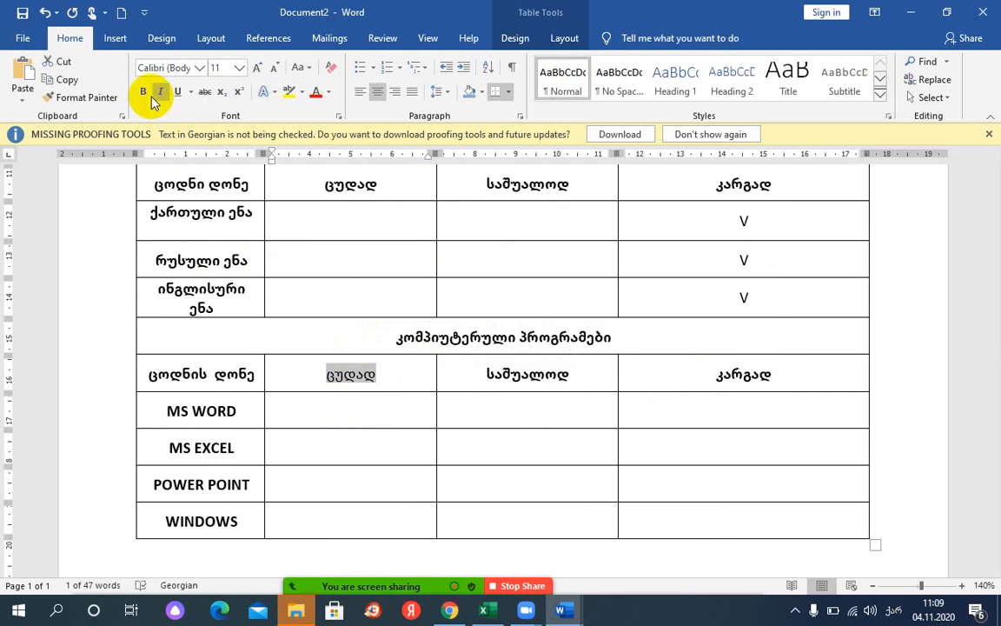
{"action": "left_click_drag", "start_coordinate": [351, 410], "coordinate": [646, 521]}
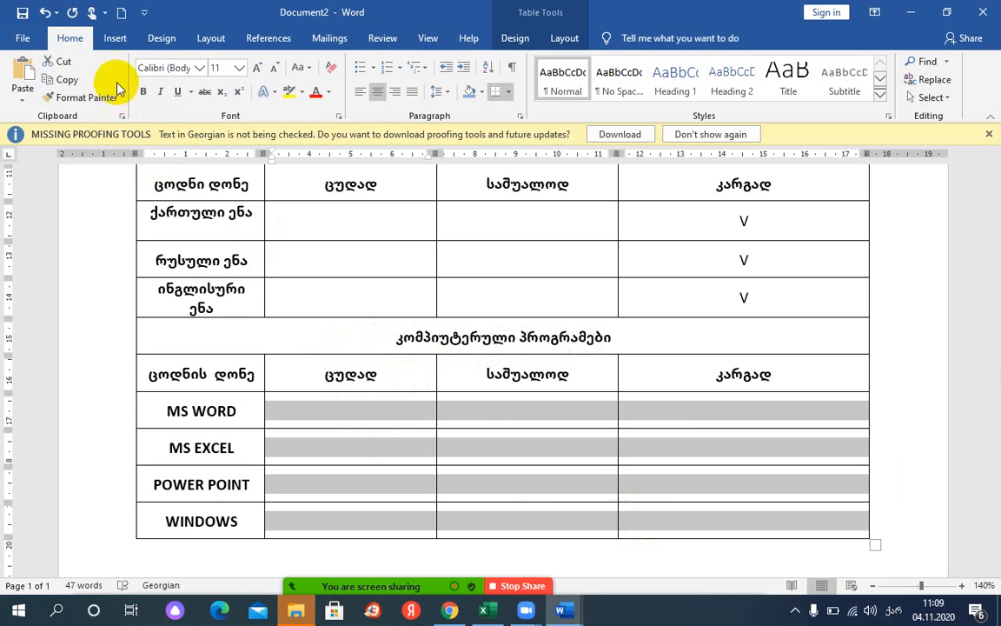
{"action": "left_click", "coordinate": [341, 412]}
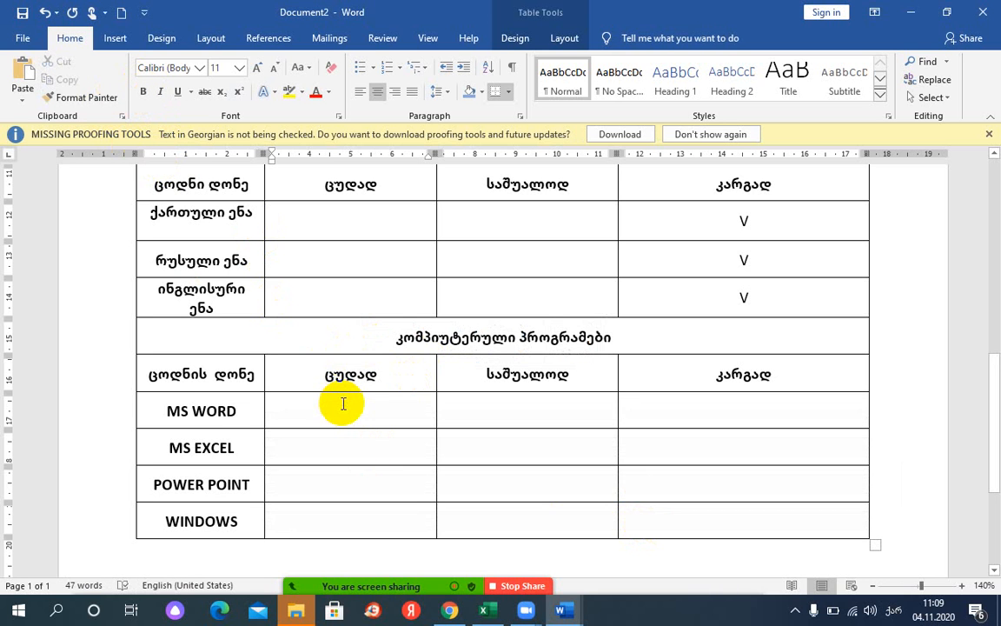
{"action": "scroll", "coordinate": [362, 447], "scroll_direction": "up", "scroll_amount": 3}
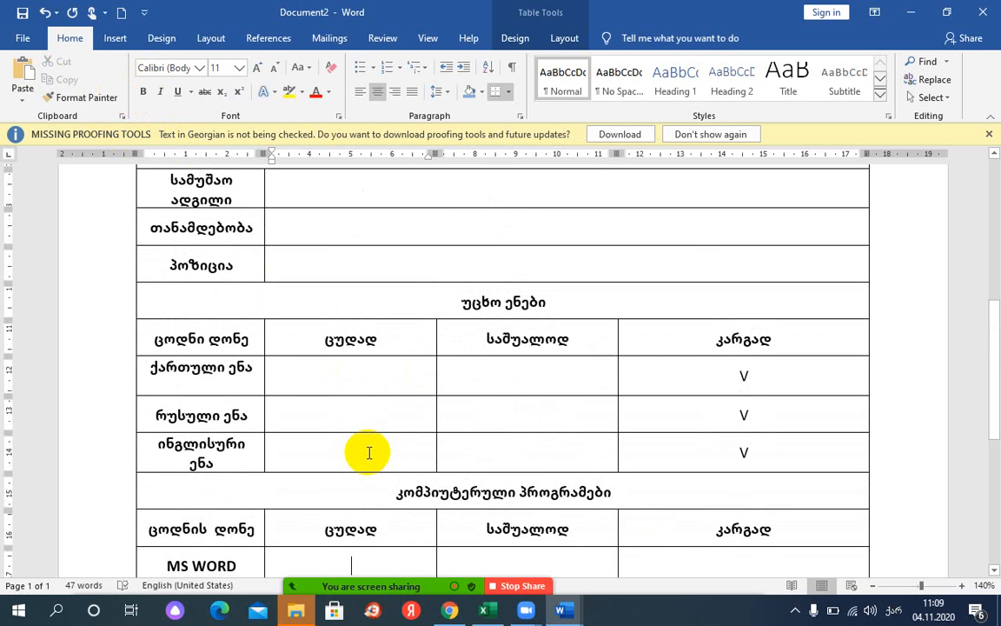
{"action": "scroll", "coordinate": [364, 320], "scroll_direction": "up", "scroll_amount": 3}
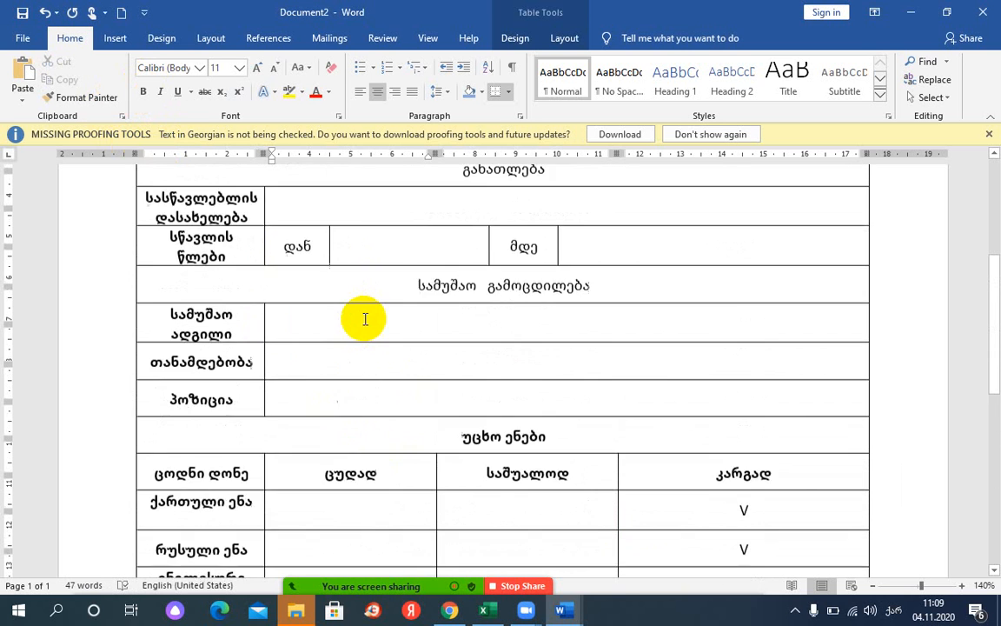
{"action": "scroll", "coordinate": [368, 330], "scroll_direction": "down", "scroll_amount": 9}
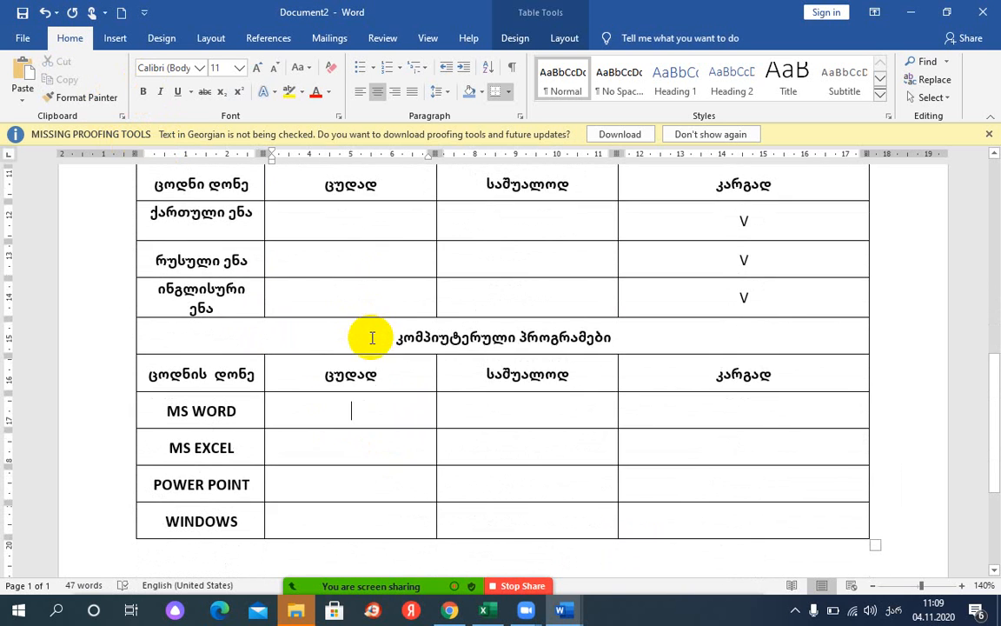
{"action": "scroll", "coordinate": [374, 353], "scroll_direction": "up", "scroll_amount": 1}
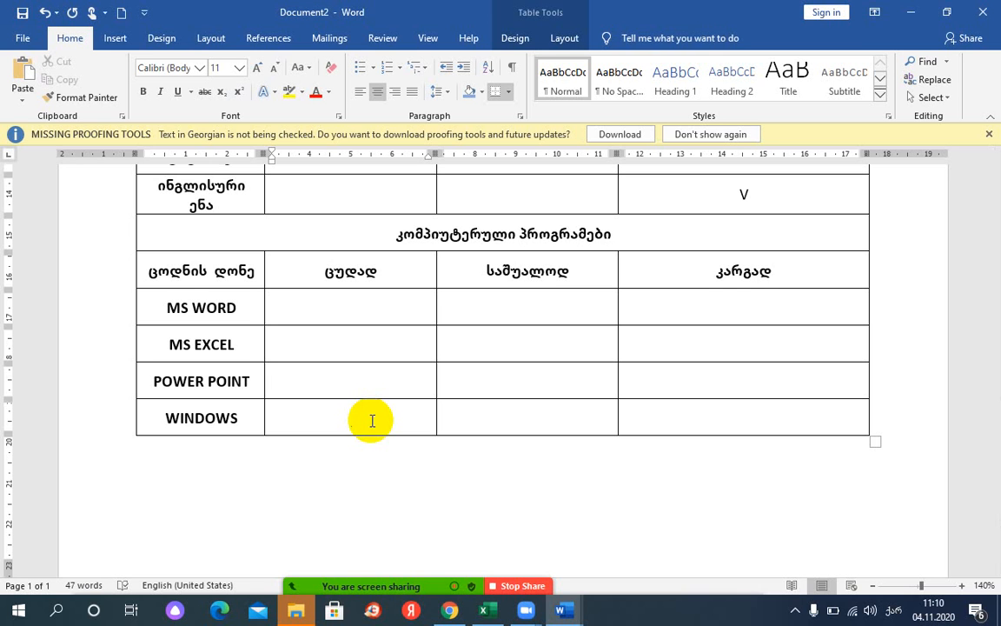
- Insert three rows below the WINDOWS row at the end of the table
{"action": "left_click", "coordinate": [572, 40]}
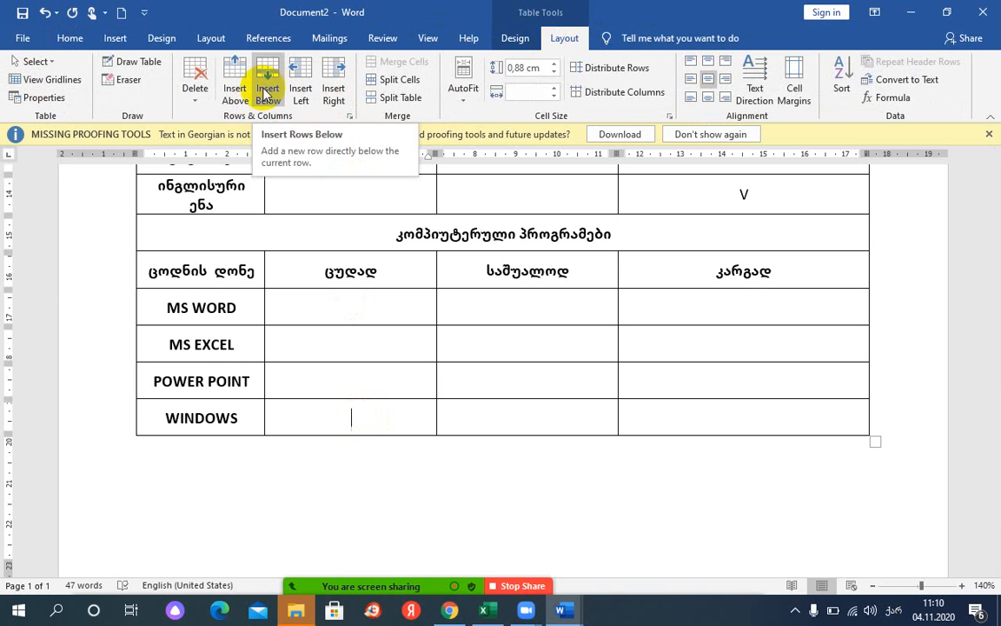
{"action": "left_click", "coordinate": [269, 87]}
{"action": "left_click", "coordinate": [269, 87]}
{"action": "left_click", "coordinate": [270, 87]}
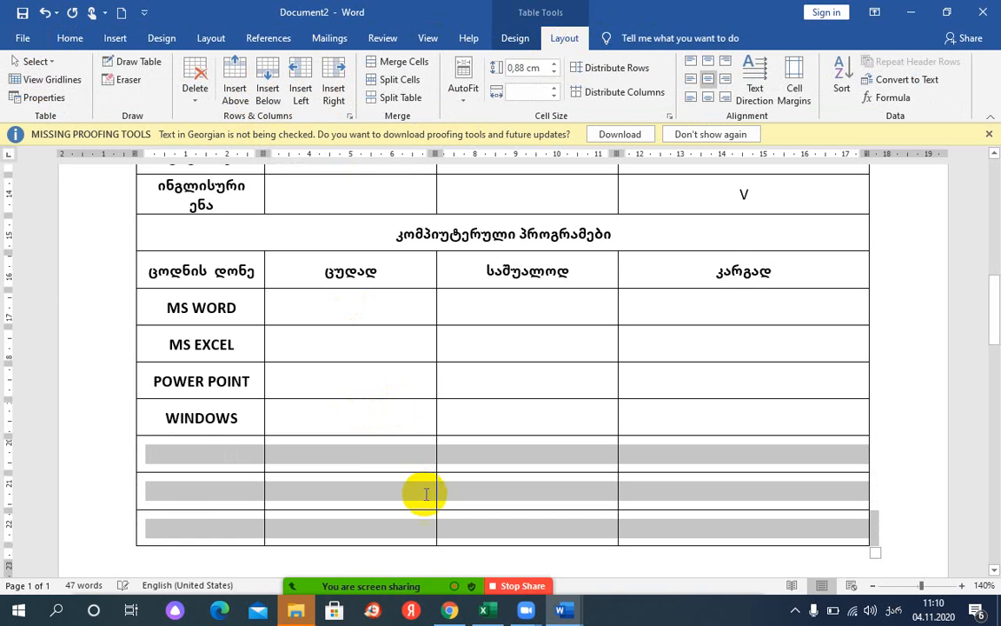
{"action": "left_click", "coordinate": [396, 453]}
- Merge the first empty row below WINDOWS into a single cell and enter the section title ინტერესის სფერო
{"action": "scroll", "coordinate": [395, 465], "scroll_direction": "down", "scroll_amount": 2}
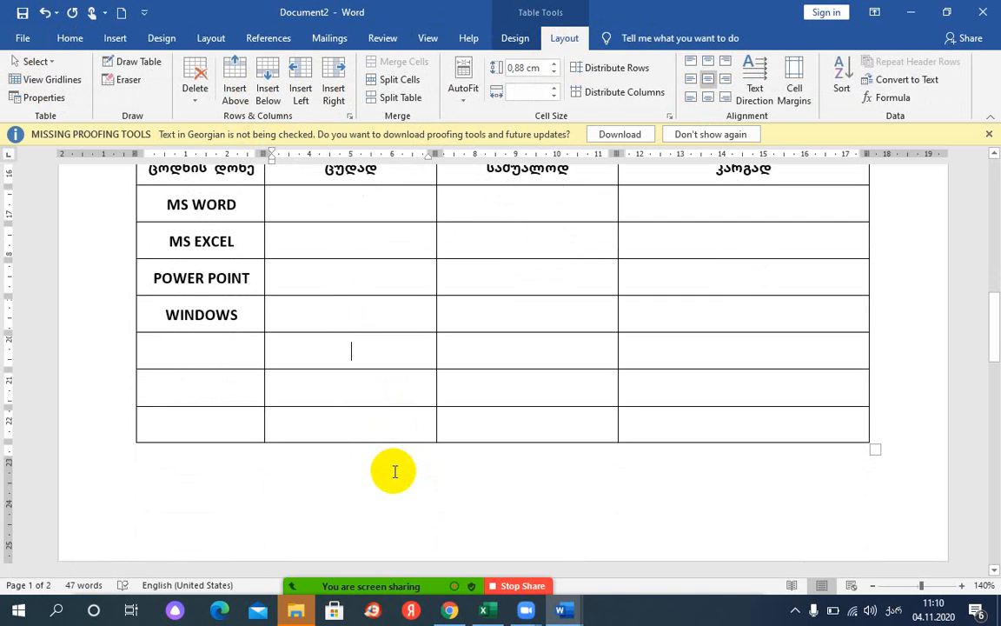
{"action": "left_click_drag", "start_coordinate": [239, 356], "coordinate": [791, 351]}
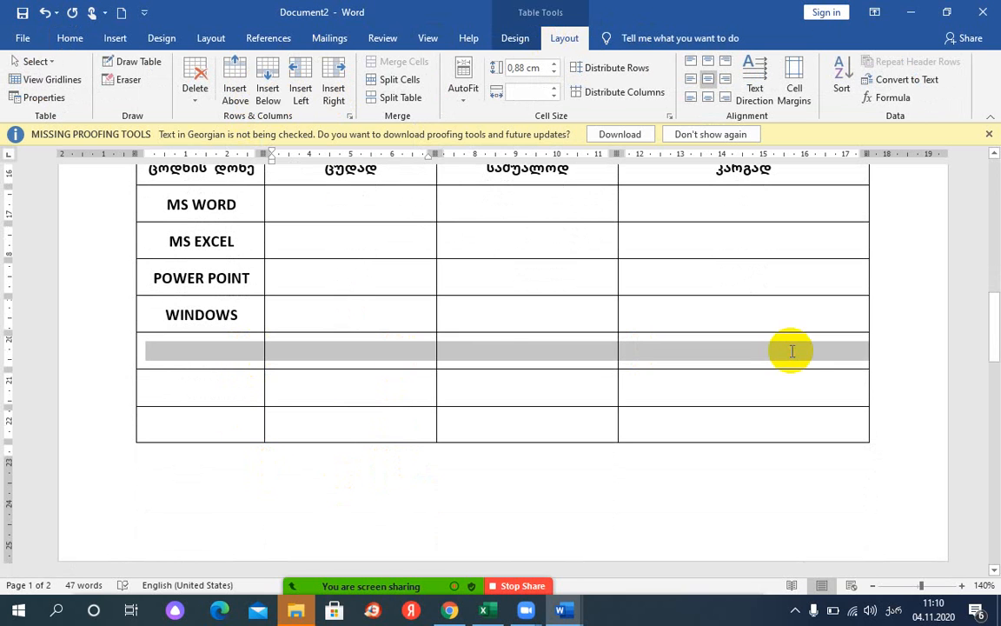
{"action": "left_click", "coordinate": [400, 62]}
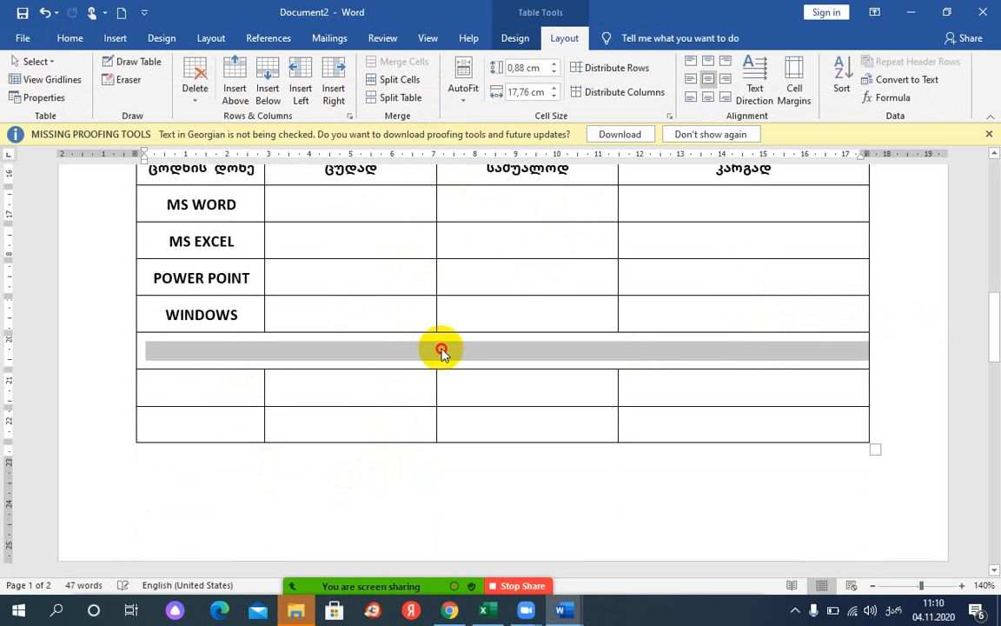
{"action": "left_click", "coordinate": [441, 349]}
{"action": "type", "text": "ინტერნ"}
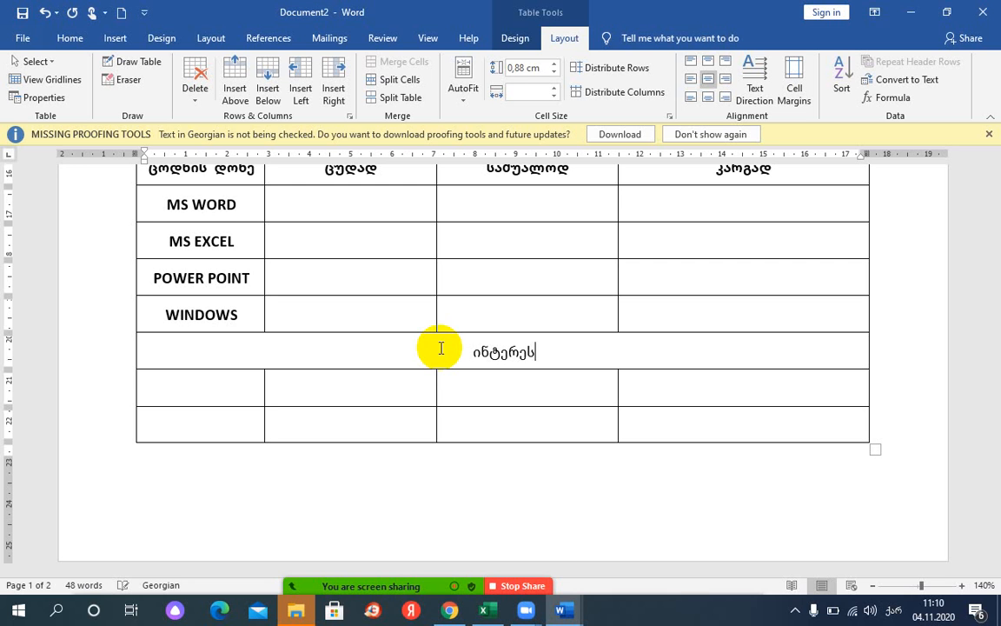
{"action": "type", "text": "ის სფერო"}
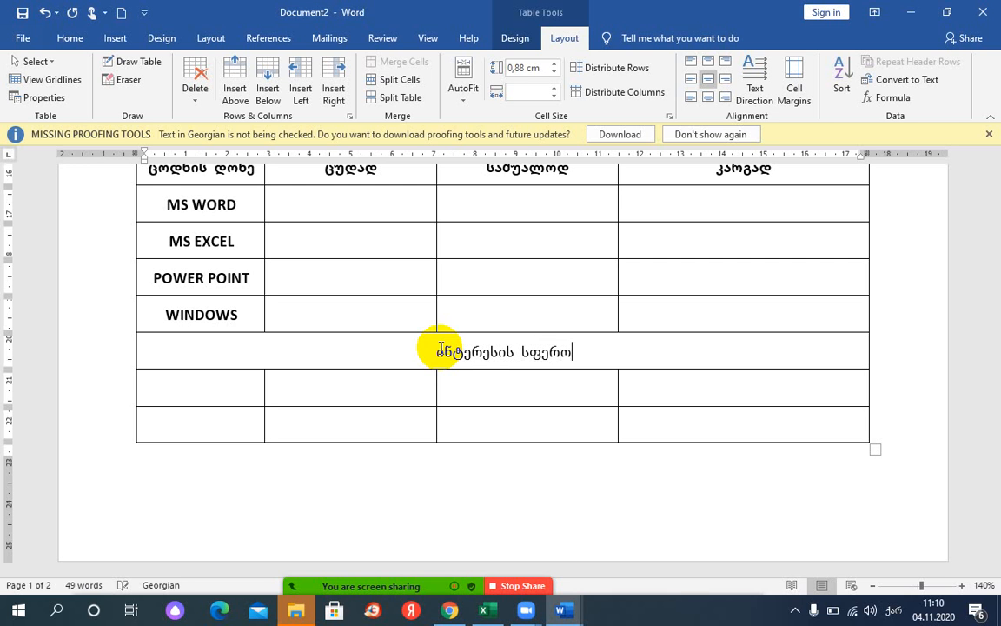
- Look over the whole form, from the rows below ინტერესის სფერო up to the personal details and back
{"action": "left_click", "coordinate": [504, 383]}
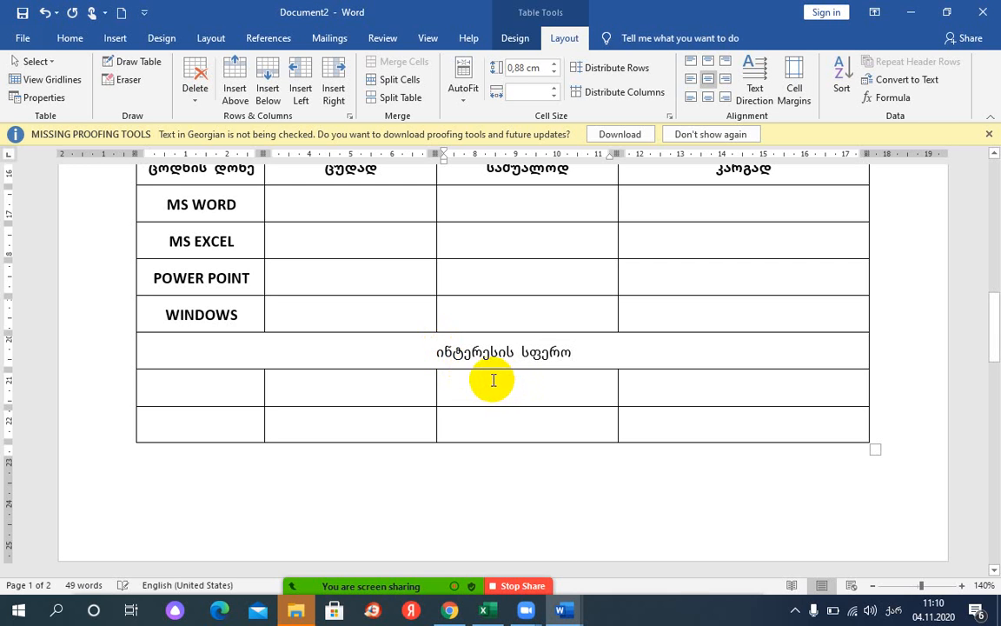
{"action": "scroll", "coordinate": [277, 389], "scroll_direction": "down", "scroll_amount": 1}
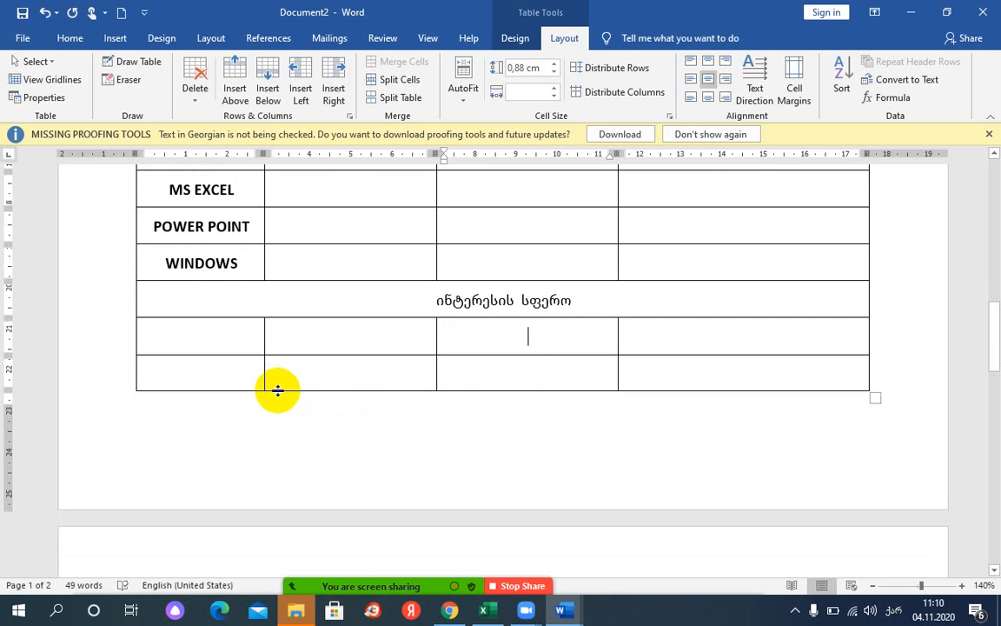
{"action": "scroll", "coordinate": [439, 382], "scroll_direction": "down", "scroll_amount": 3}
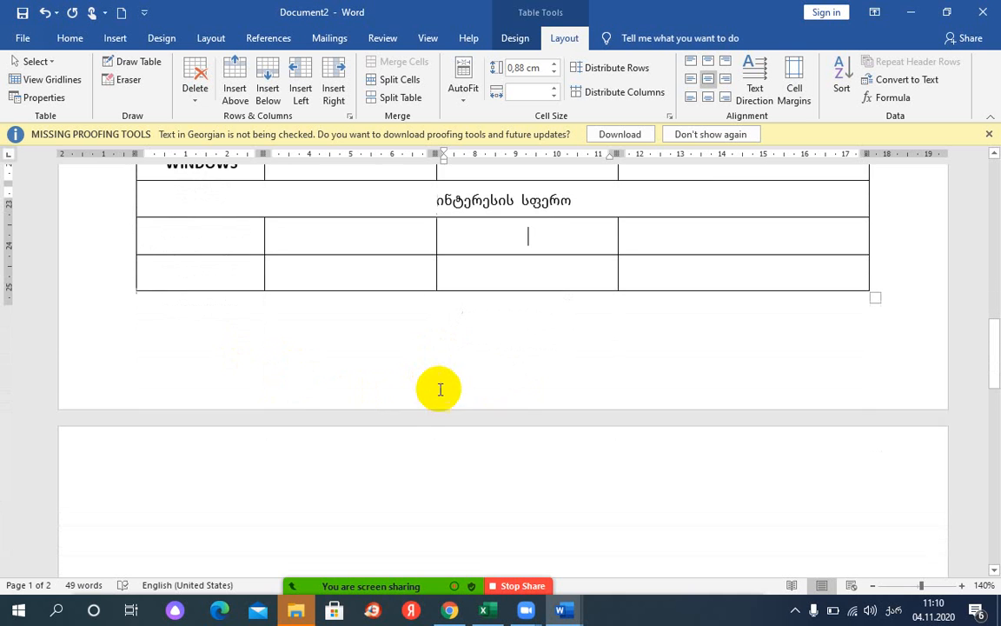
{"action": "scroll", "coordinate": [439, 390], "scroll_direction": "up", "scroll_amount": 15}
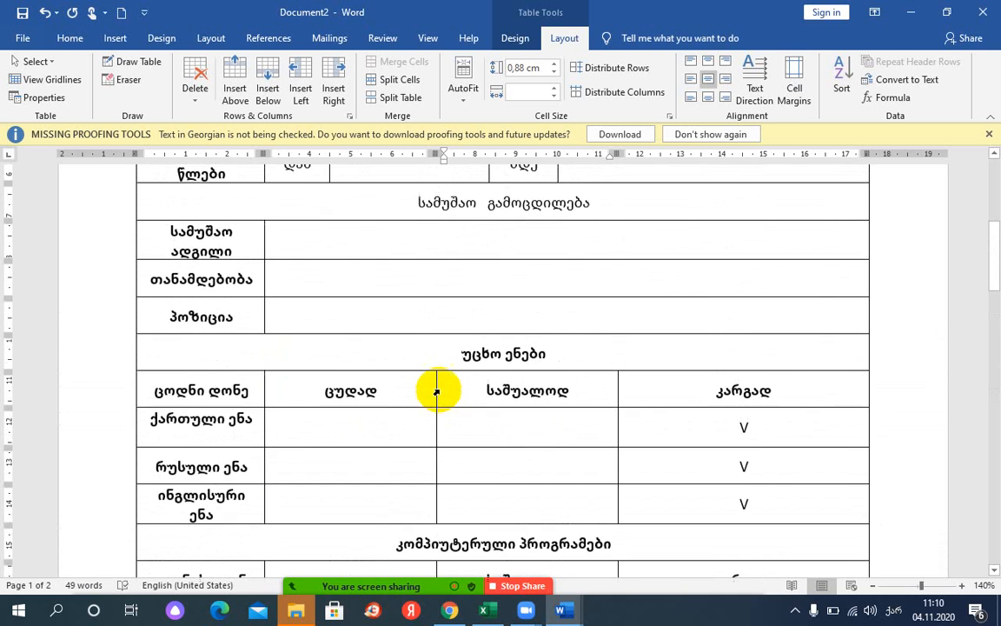
{"action": "scroll", "coordinate": [440, 391], "scroll_direction": "up", "scroll_amount": 1}
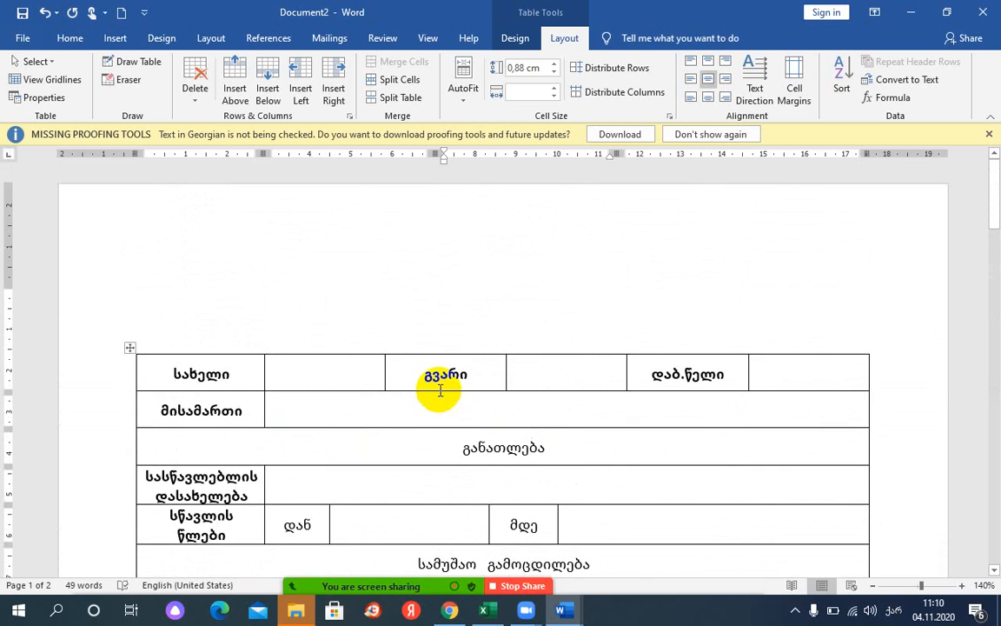
{"action": "scroll", "coordinate": [441, 391], "scroll_direction": "down", "scroll_amount": 10}
{"action": "scroll", "coordinate": [441, 391], "scroll_direction": "down", "scroll_amount": 7}
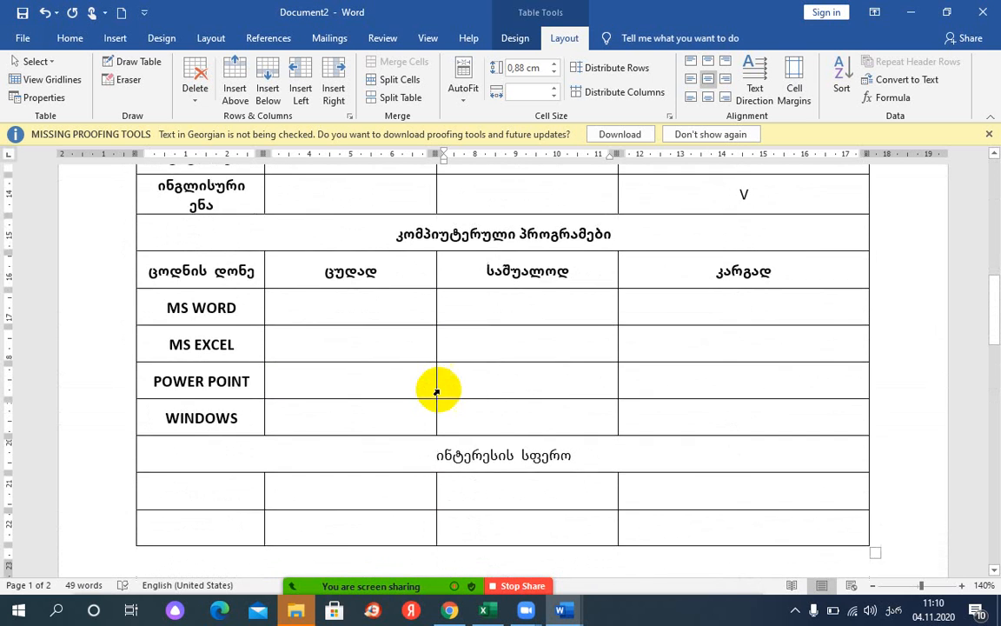
{"action": "left_click", "coordinate": [439, 389]}
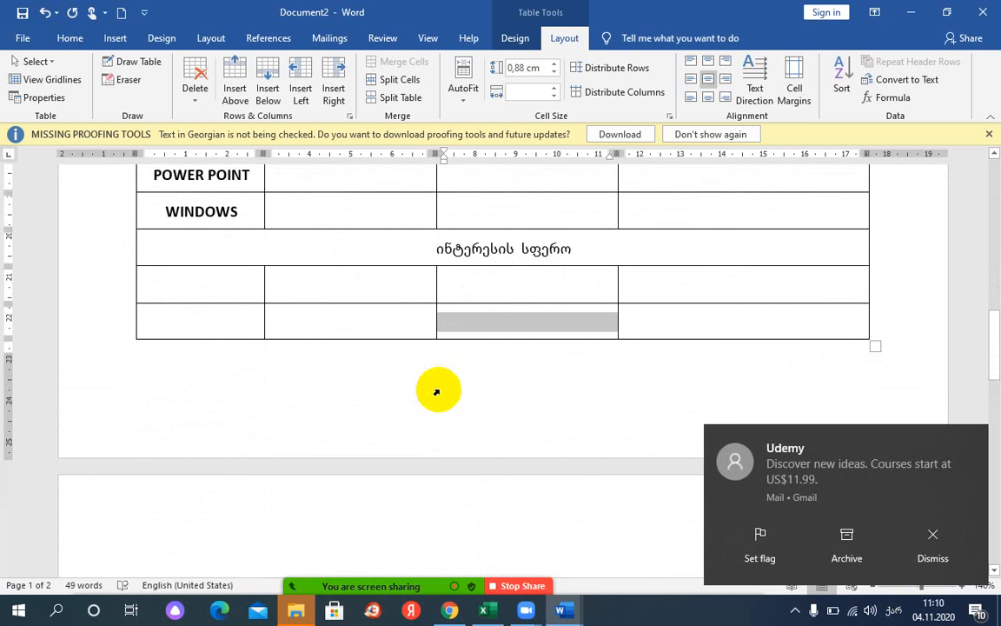
{"action": "left_click", "coordinate": [287, 326]}
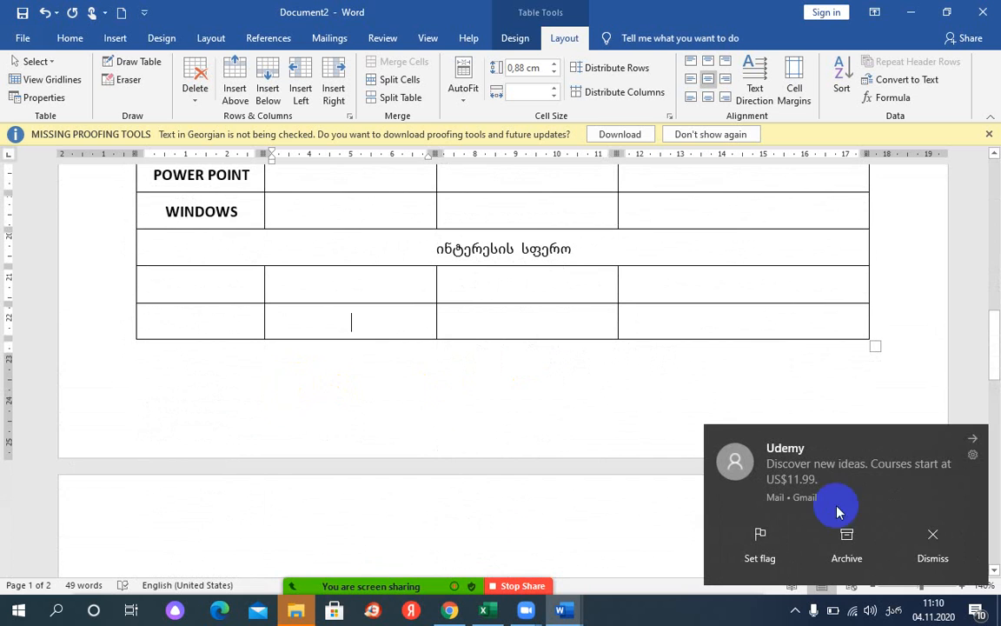
- Dismiss the mail notifications covering the document and toggle the microphone in the Zoom meeting
{"action": "left_click", "coordinate": [973, 441]}
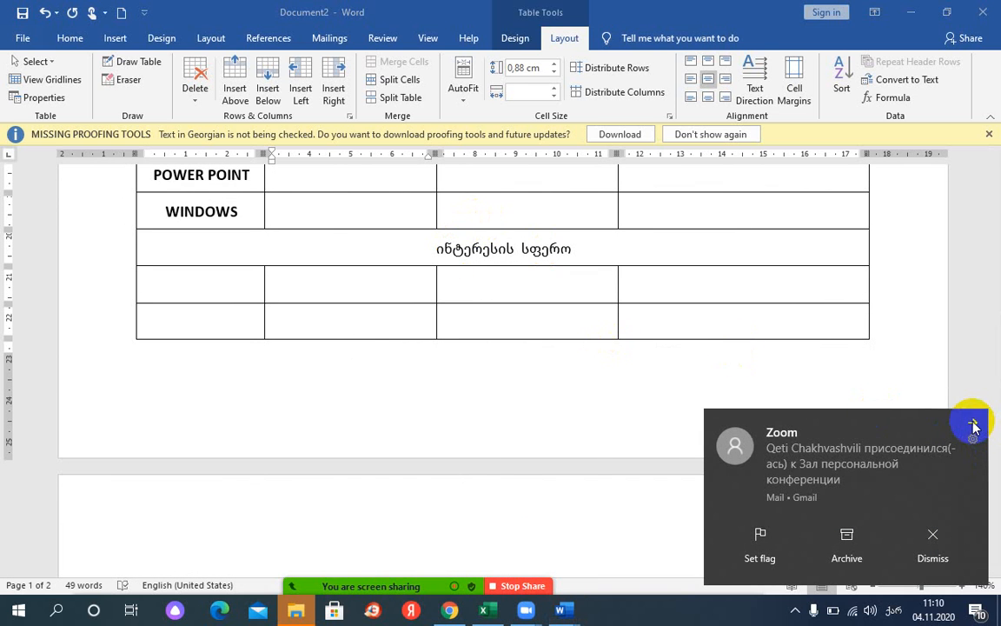
{"action": "left_click", "coordinate": [973, 424]}
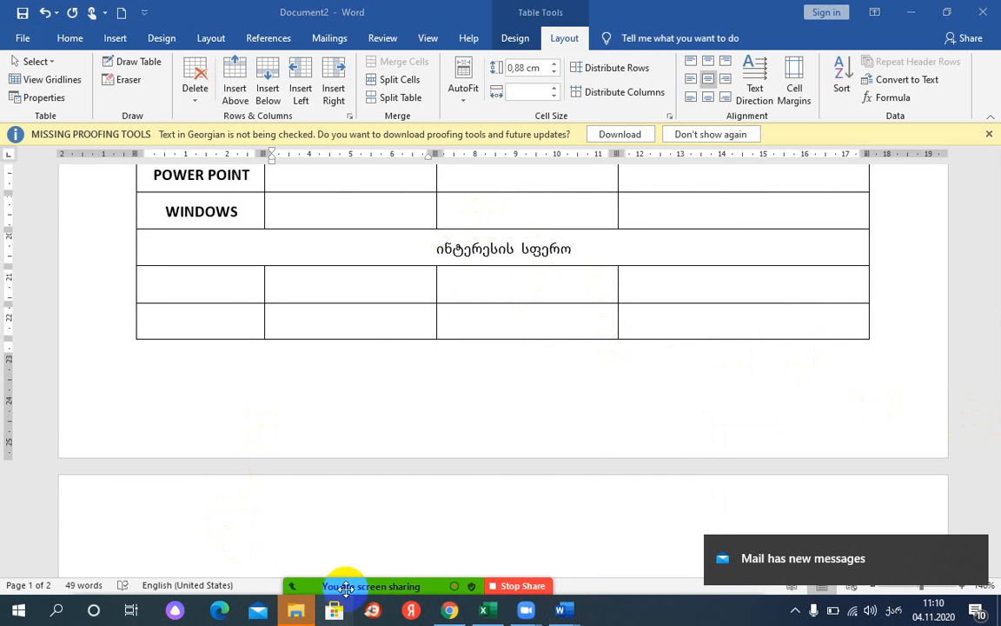
{"action": "mouse_move", "coordinate": [346, 590]}
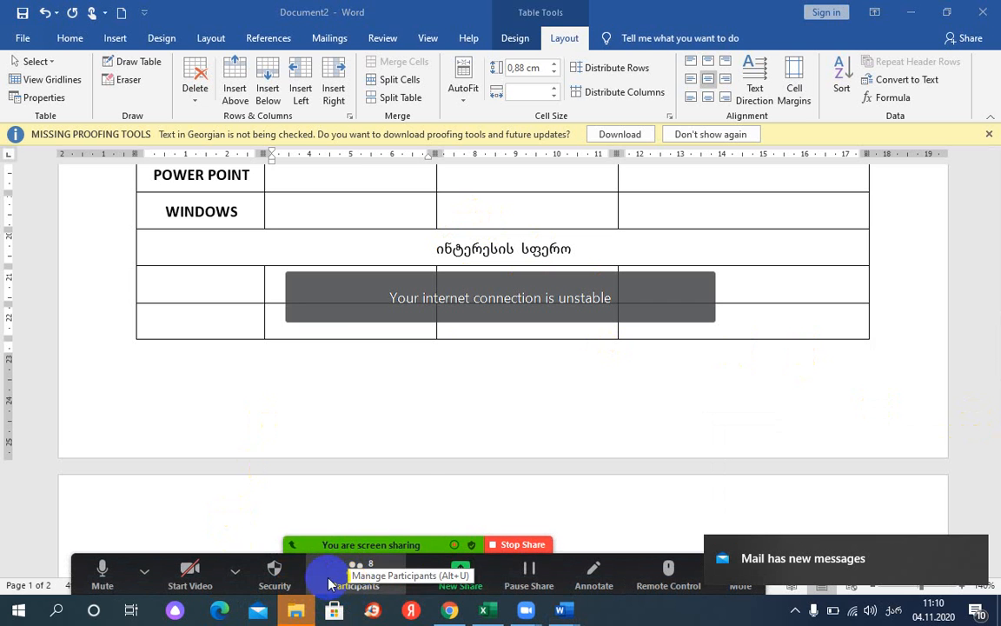
{"action": "left_click", "coordinate": [144, 580]}
{"action": "left_click", "coordinate": [85, 576]}
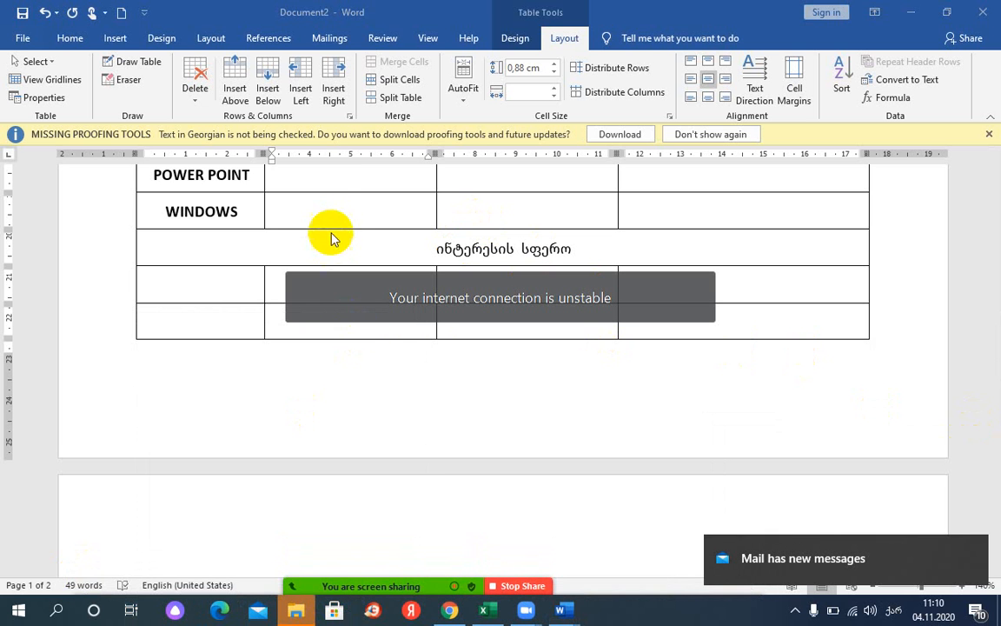
- Insert a row above the სახელი row at the start of the table and merge its cells into one
{"action": "scroll", "coordinate": [300, 344], "scroll_direction": "up", "scroll_amount": 6}
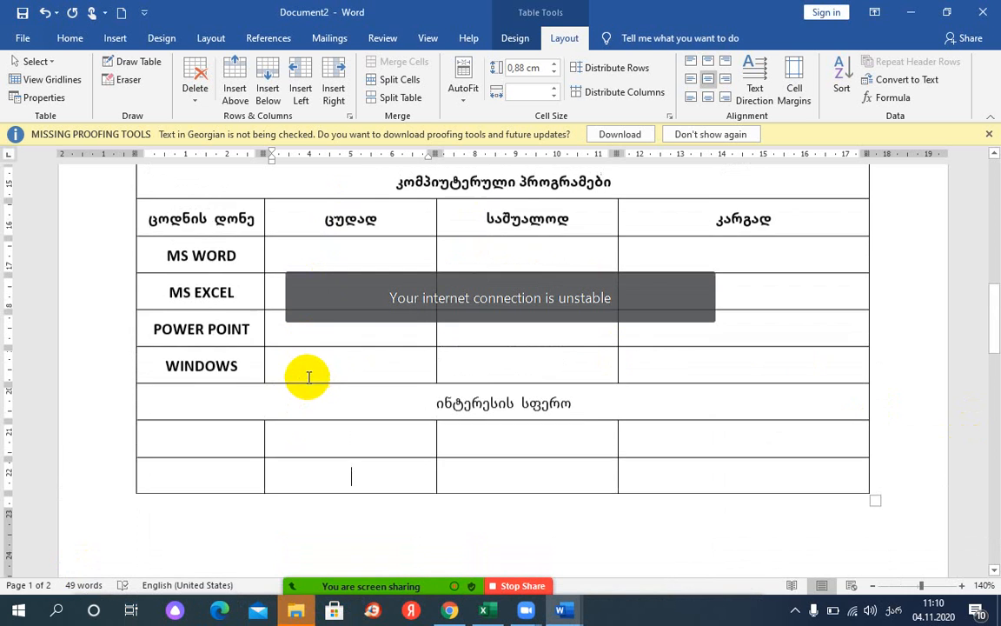
{"action": "scroll", "coordinate": [309, 378], "scroll_direction": "up", "scroll_amount": 6}
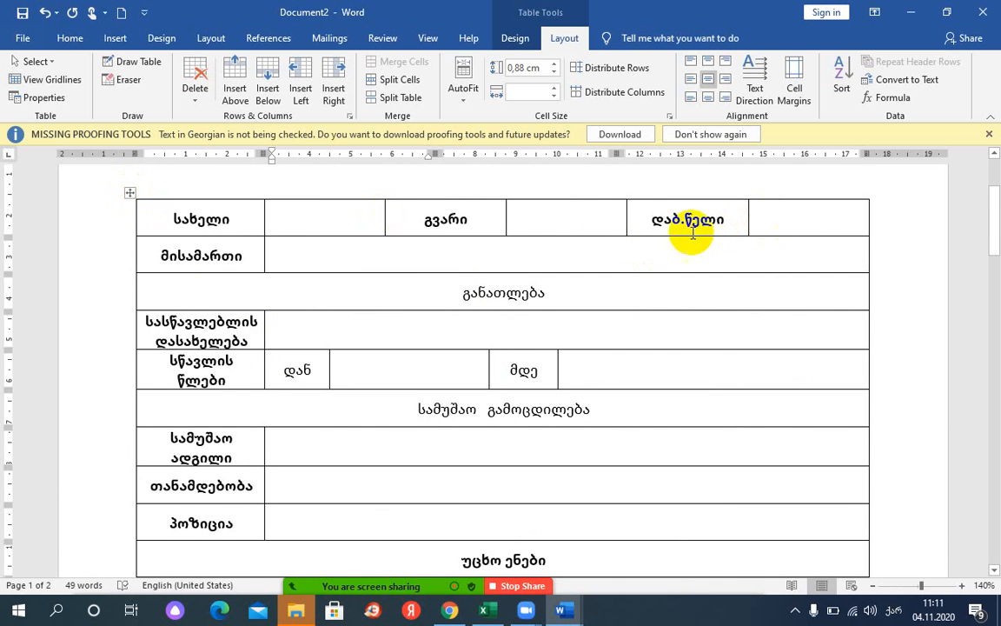
{"action": "left_click", "coordinate": [562, 217]}
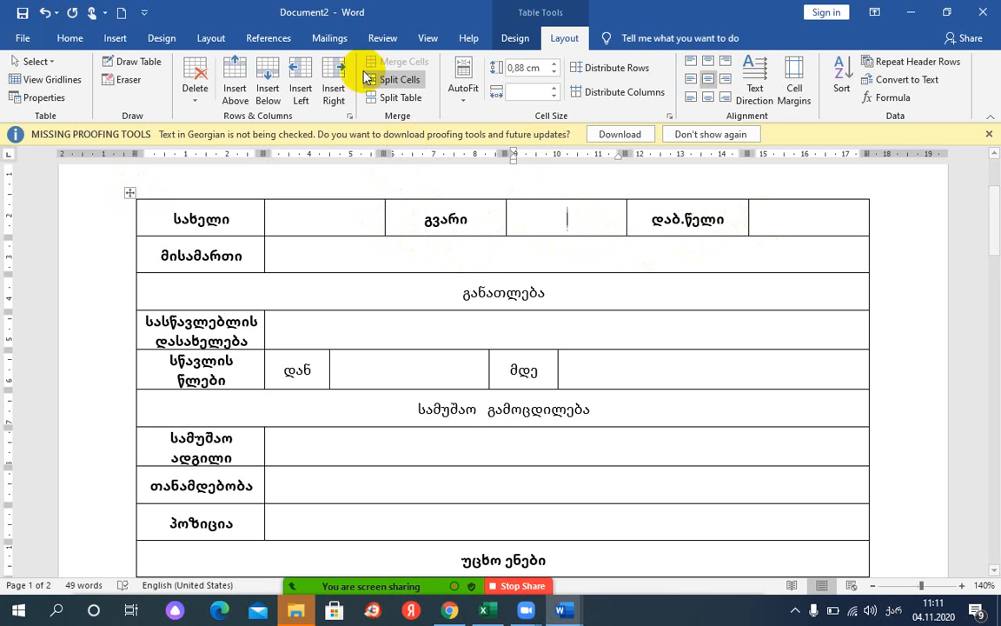
{"action": "left_click", "coordinate": [242, 72]}
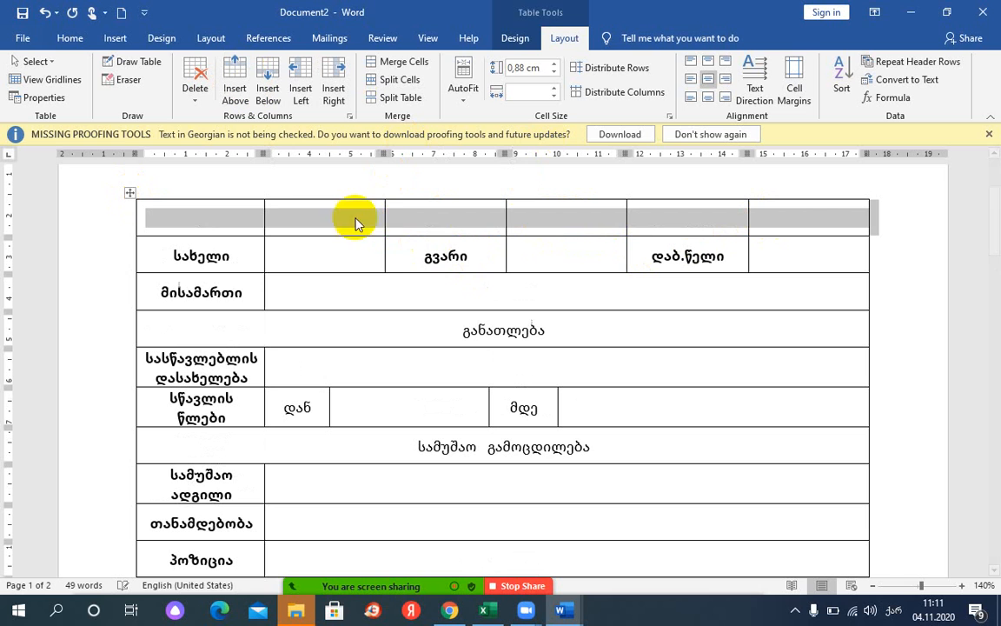
{"action": "left_click", "coordinate": [389, 67]}
{"action": "left_click", "coordinate": [443, 227]}
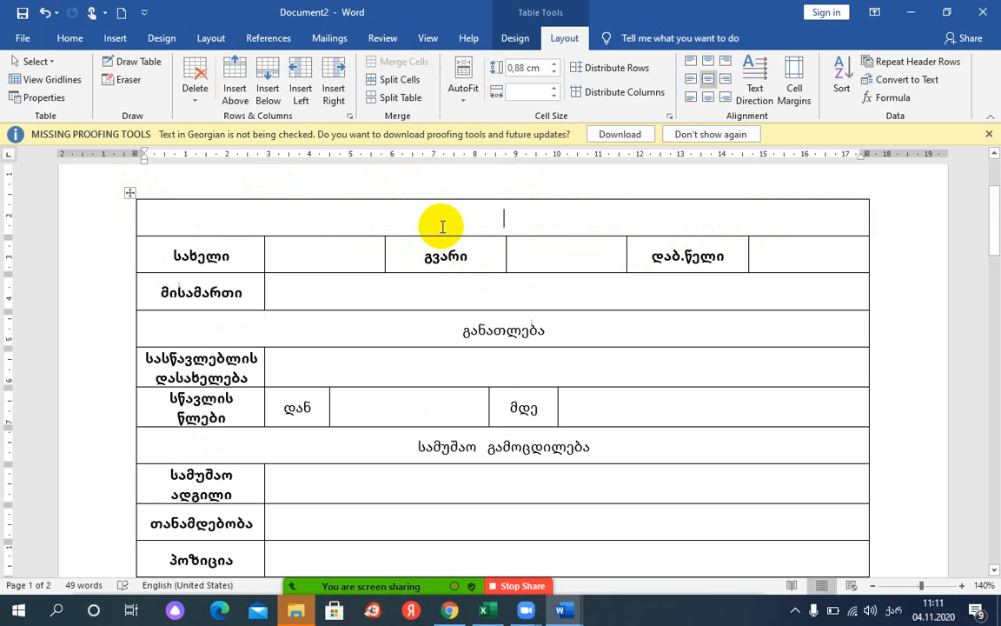
- Enter the form title სააპლიკაციო ფორმა in the merged row at the start of the table
{"action": "type", "text": "სააპლი"}
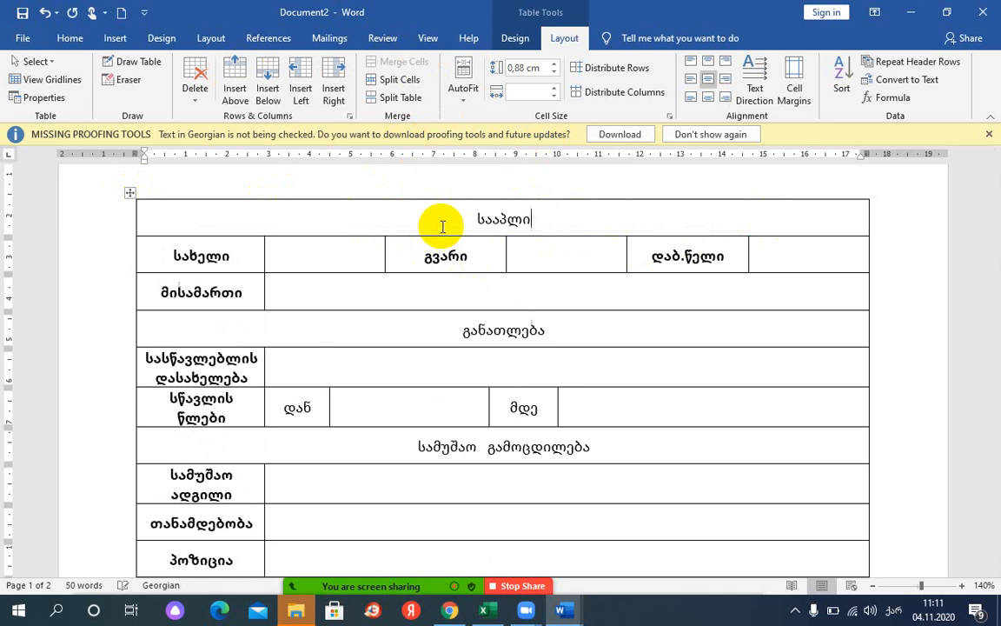
{"action": "type", "text": "კაციო "}
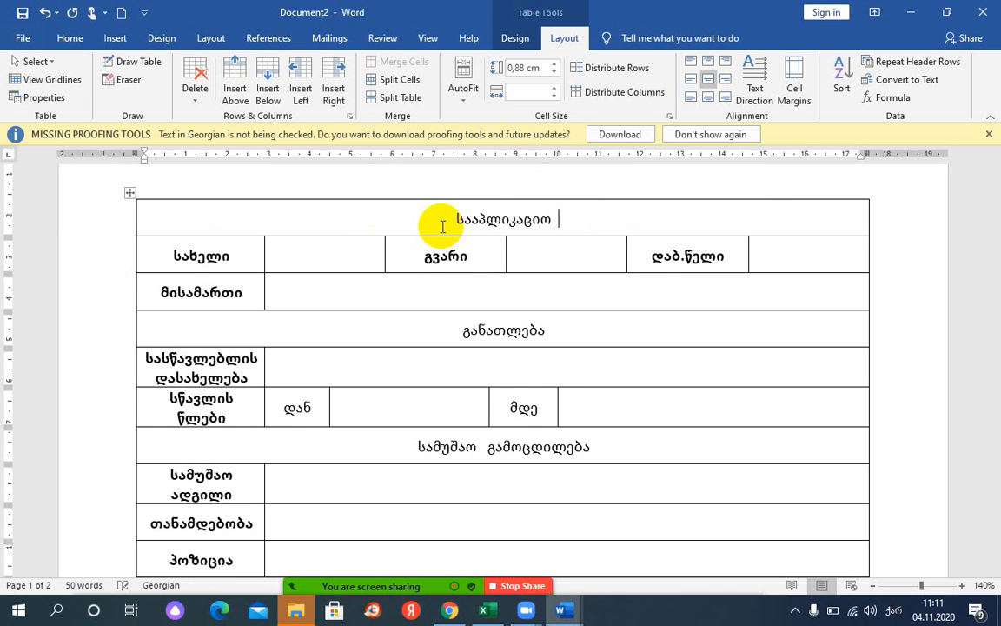
{"action": "type", "text": "ფორმა"}
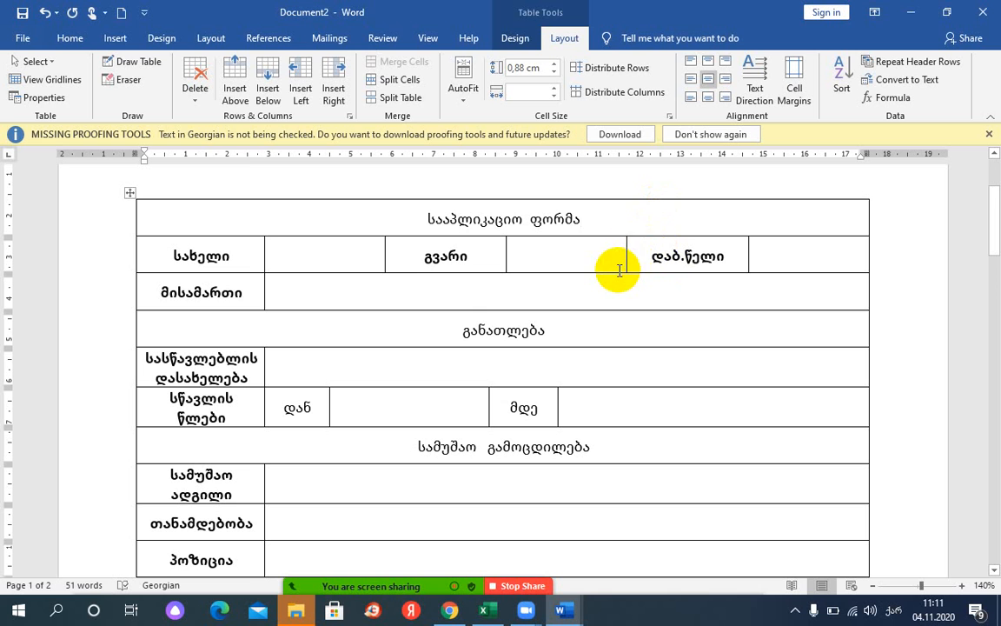
- Insert the pyramid picture from the photoshop folder on the Desktop after the form title
{"action": "left_click", "coordinate": [110, 36]}
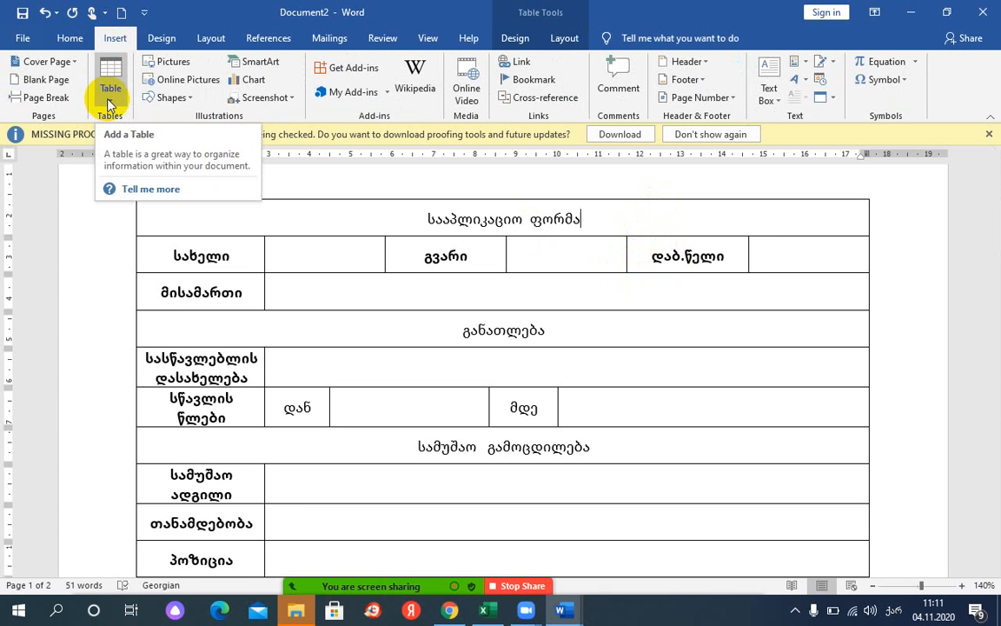
{"action": "left_click", "coordinate": [151, 65]}
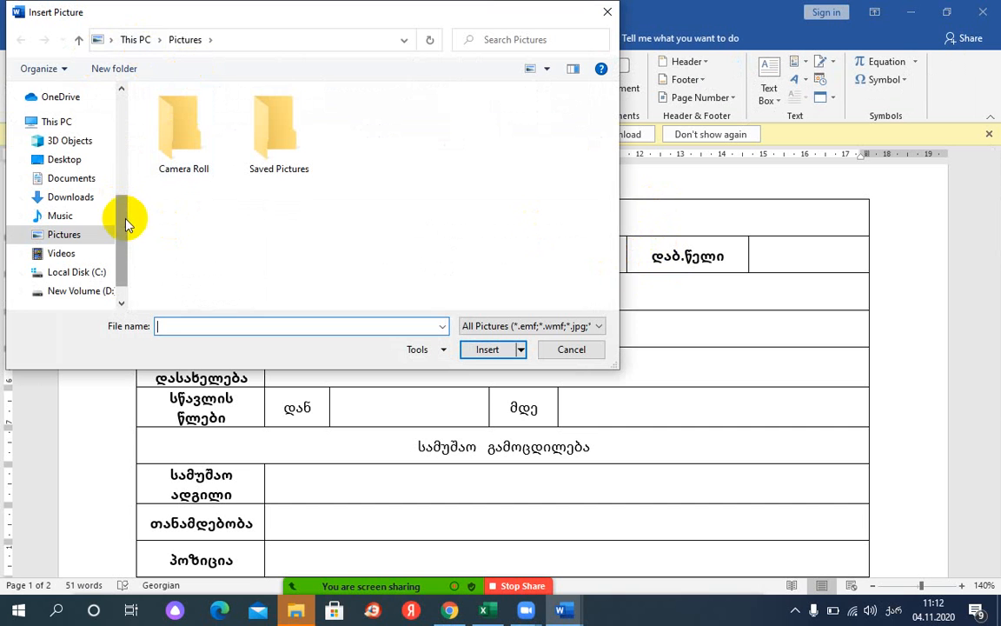
{"action": "left_click_drag", "start_coordinate": [124, 227], "coordinate": [123, 62]}
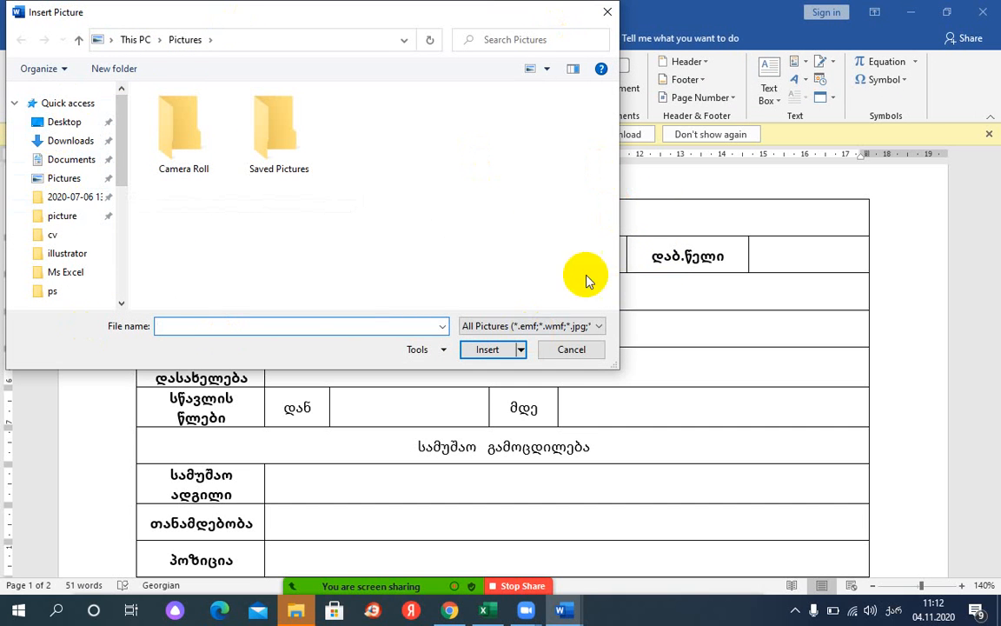
{"action": "left_click", "coordinate": [63, 122]}
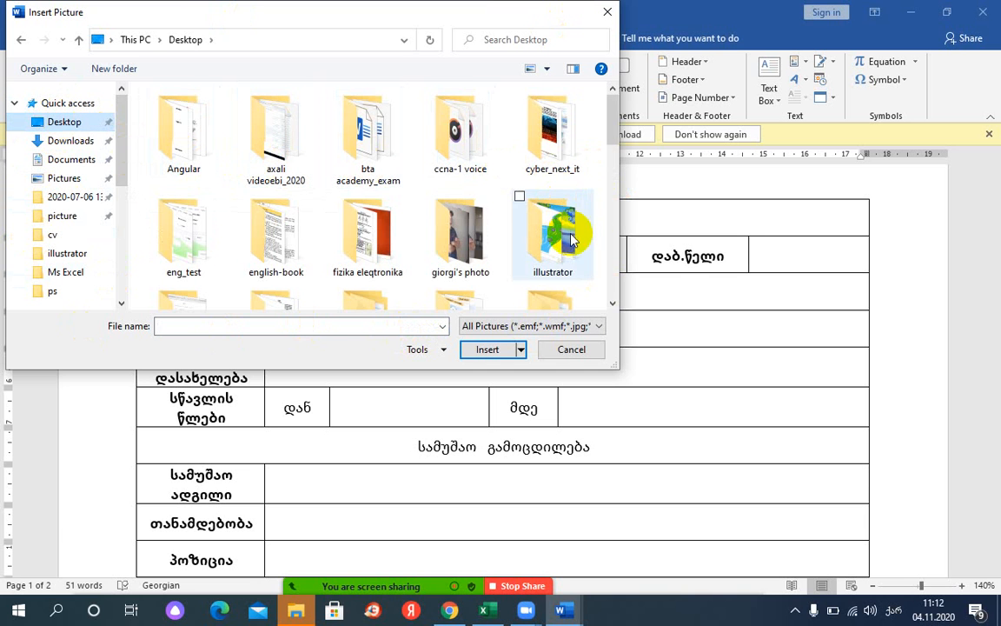
{"action": "scroll", "coordinate": [570, 170], "scroll_direction": "down", "scroll_amount": 1}
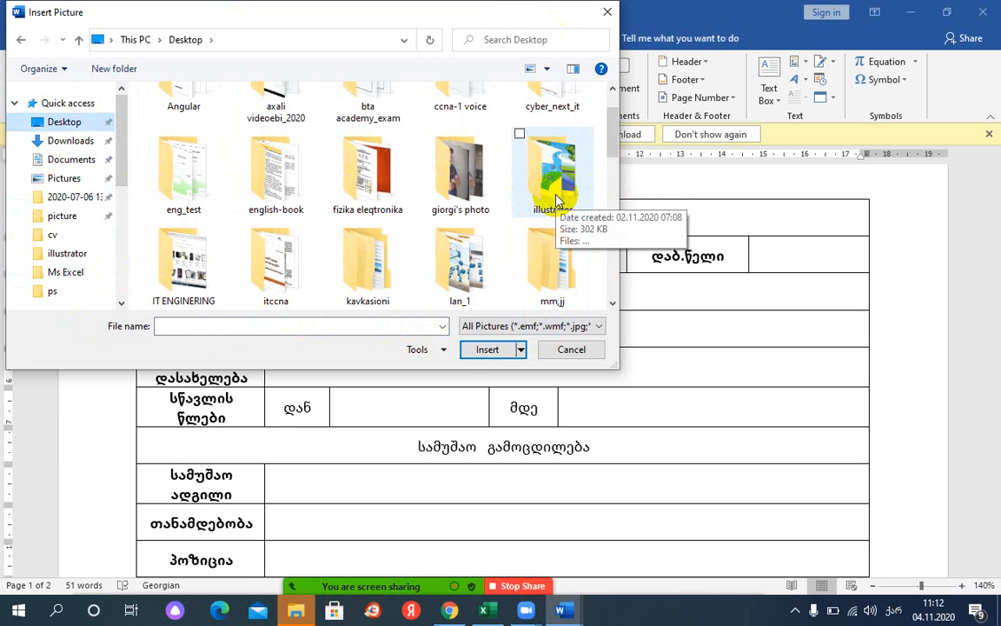
{"action": "scroll", "coordinate": [393, 246], "scroll_direction": "down", "scroll_amount": 2}
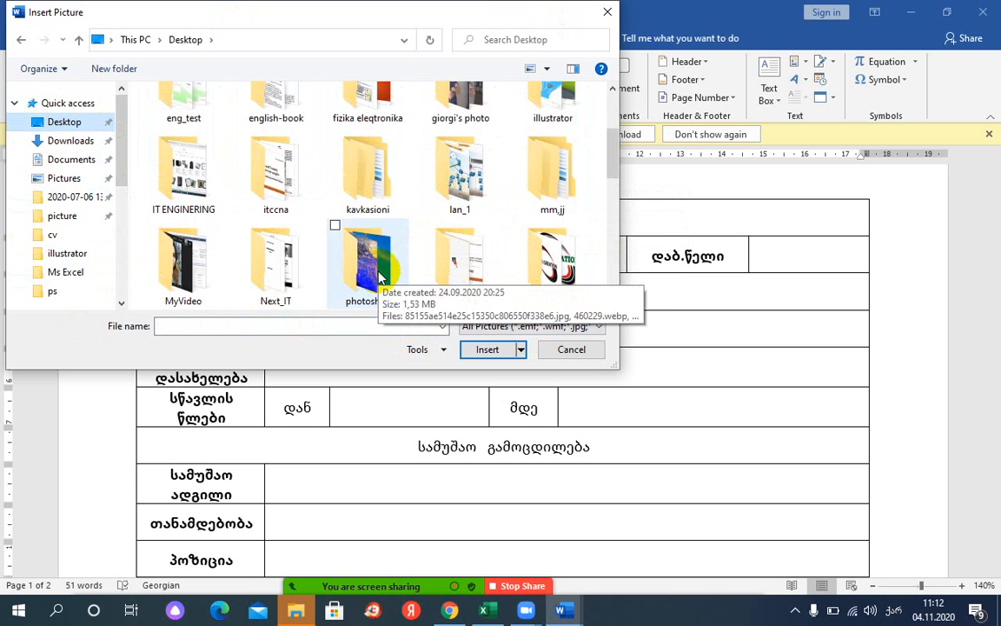
{"action": "left_click", "coordinate": [380, 277]}
{"action": "double_click", "coordinate": [379, 277]}
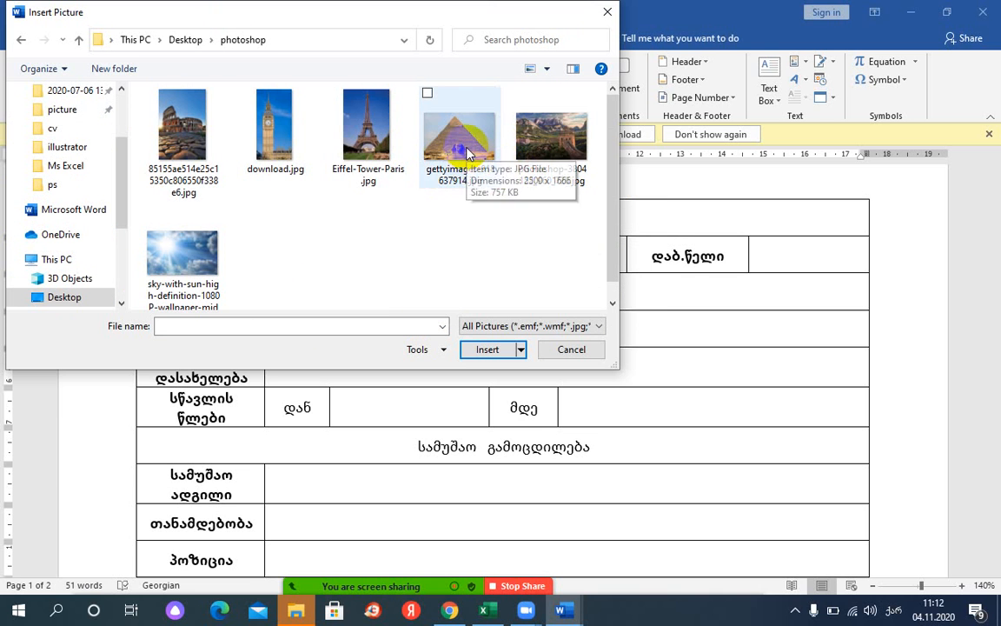
{"action": "left_click", "coordinate": [468, 174]}
{"action": "left_click", "coordinate": [487, 350]}
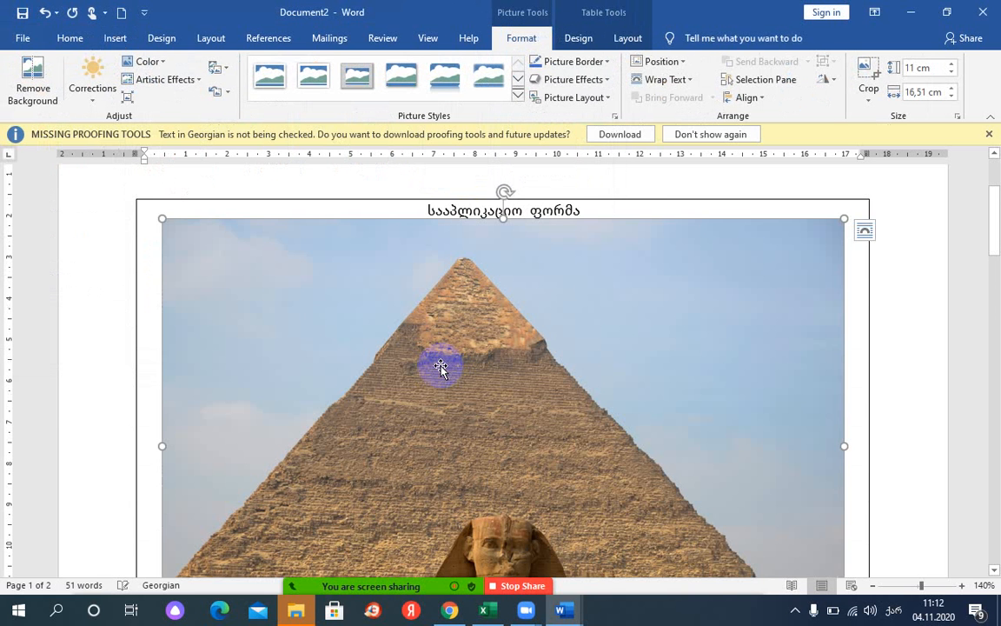
- Scale the pyramid picture down to about 1.29 cm high and 1.93 cm wide, and keep it upright
{"action": "scroll", "coordinate": [445, 368], "scroll_direction": "down", "scroll_amount": 6}
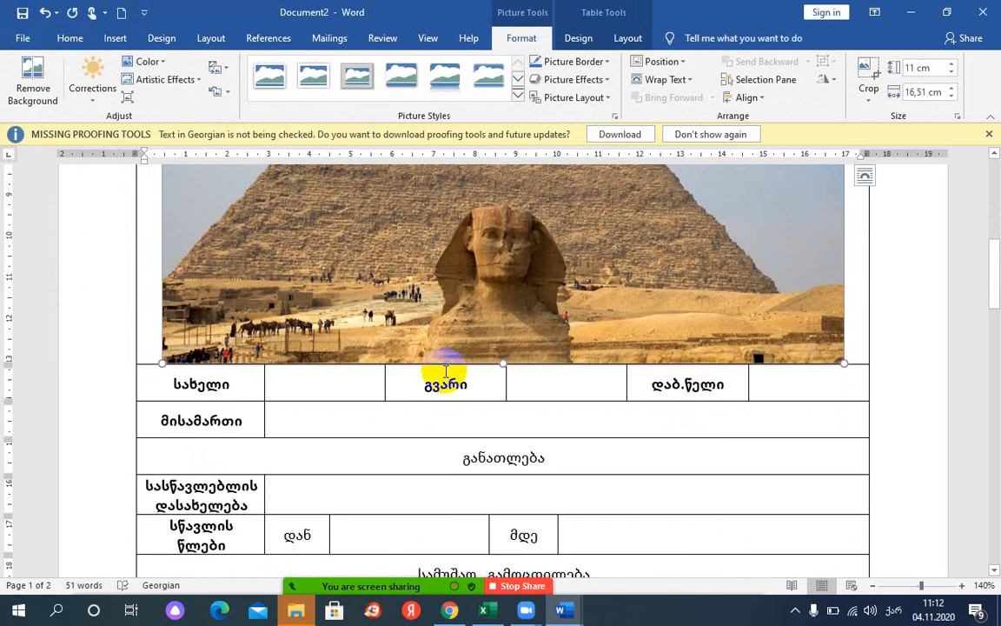
{"action": "scroll", "coordinate": [444, 372], "scroll_direction": "up", "scroll_amount": 6}
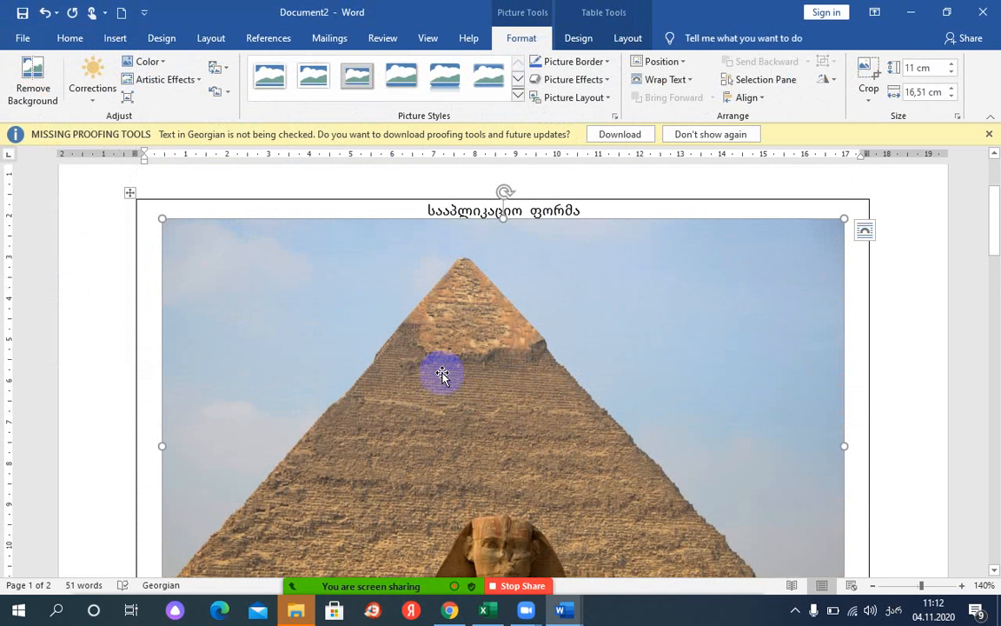
{"action": "scroll", "coordinate": [443, 375], "scroll_direction": "down", "scroll_amount": 2}
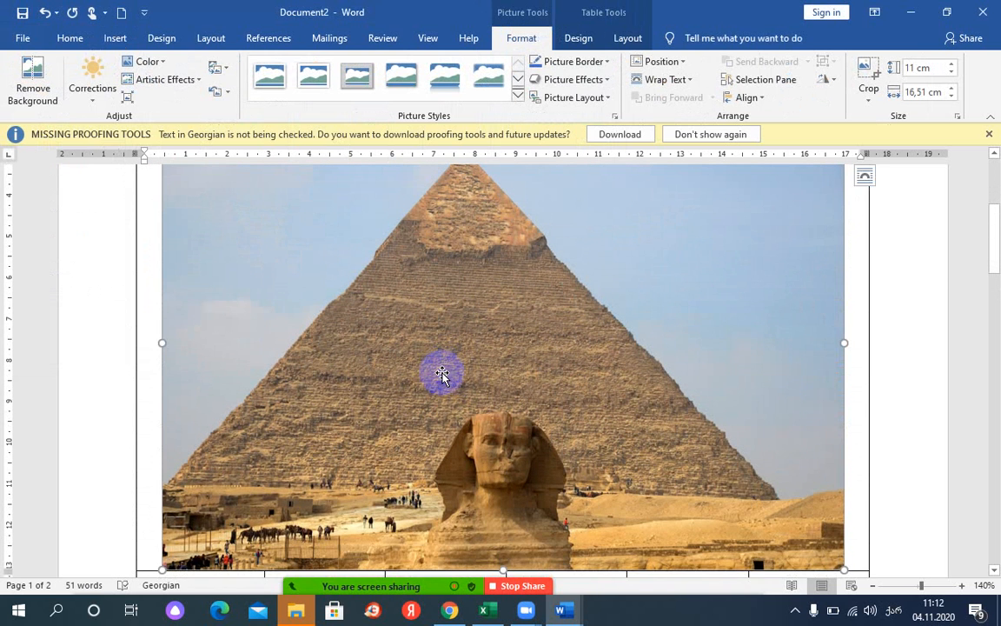
{"action": "scroll", "coordinate": [443, 374], "scroll_direction": "down", "scroll_amount": 2}
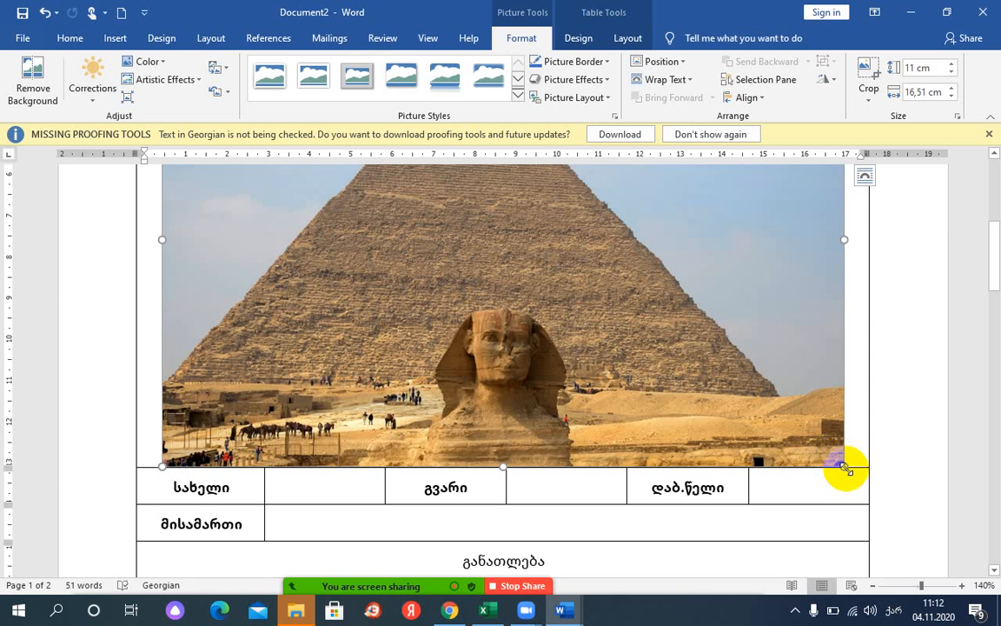
{"action": "left_click_drag", "start_coordinate": [844, 467], "coordinate": [438, 309]}
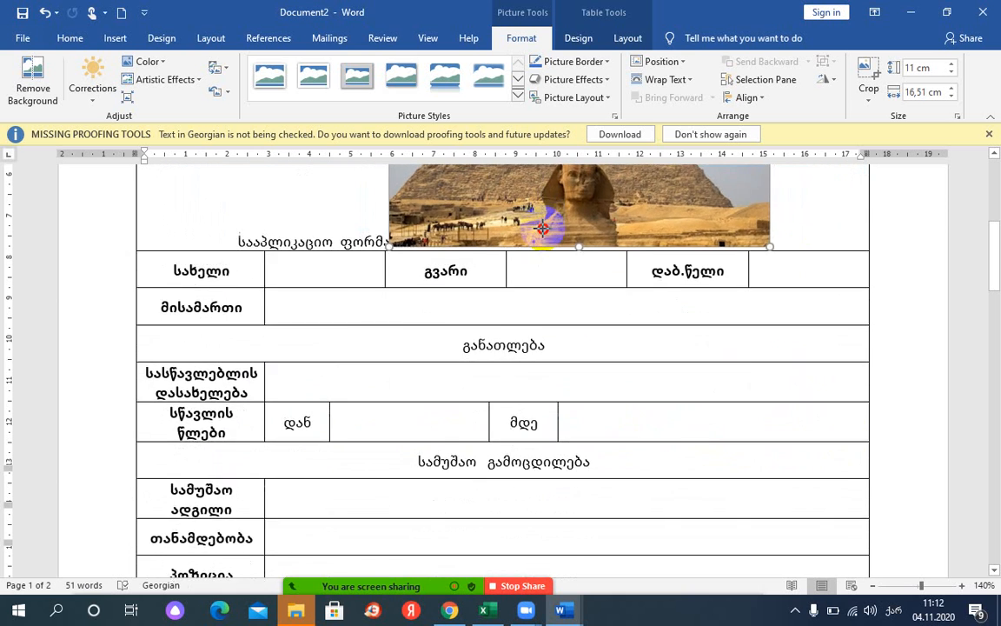
{"action": "scroll", "coordinate": [598, 343], "scroll_direction": "up", "scroll_amount": 3}
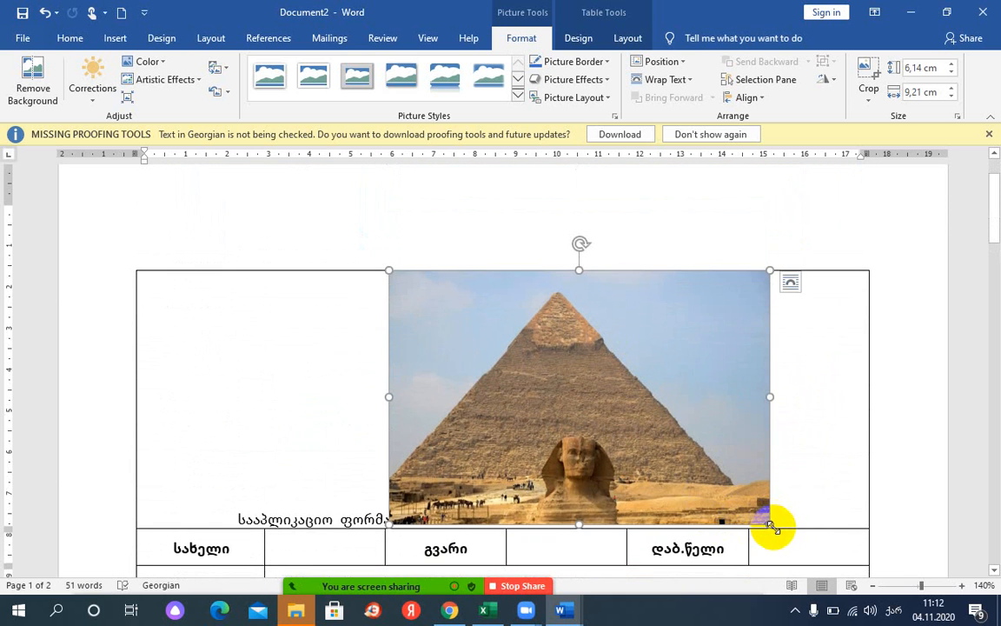
{"action": "left_click_drag", "start_coordinate": [771, 525], "coordinate": [513, 261]}
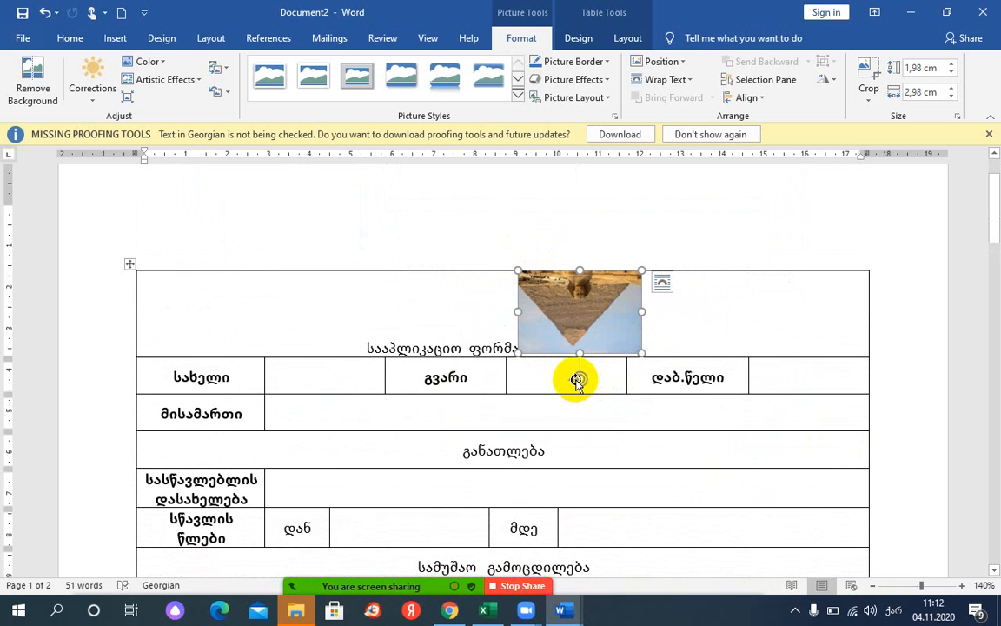
{"action": "left_click_drag", "start_coordinate": [578, 381], "coordinate": [581, 266]}
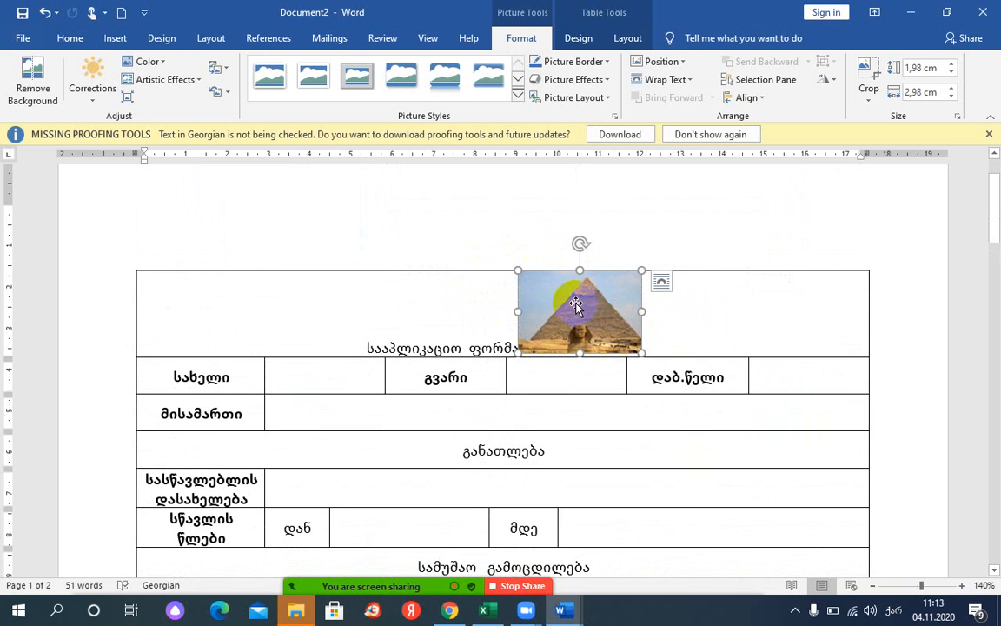
{"action": "left_click_drag", "start_coordinate": [642, 352], "coordinate": [780, 294]}
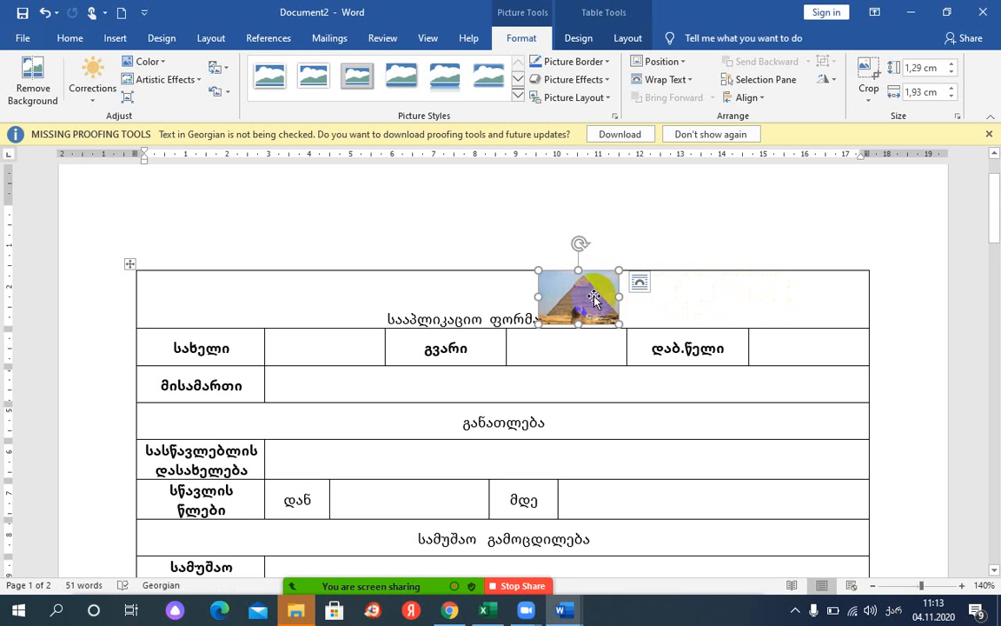
- Set the picture's text wrapping to Square and move it to the right end of the title row
{"action": "left_click", "coordinate": [640, 285]}
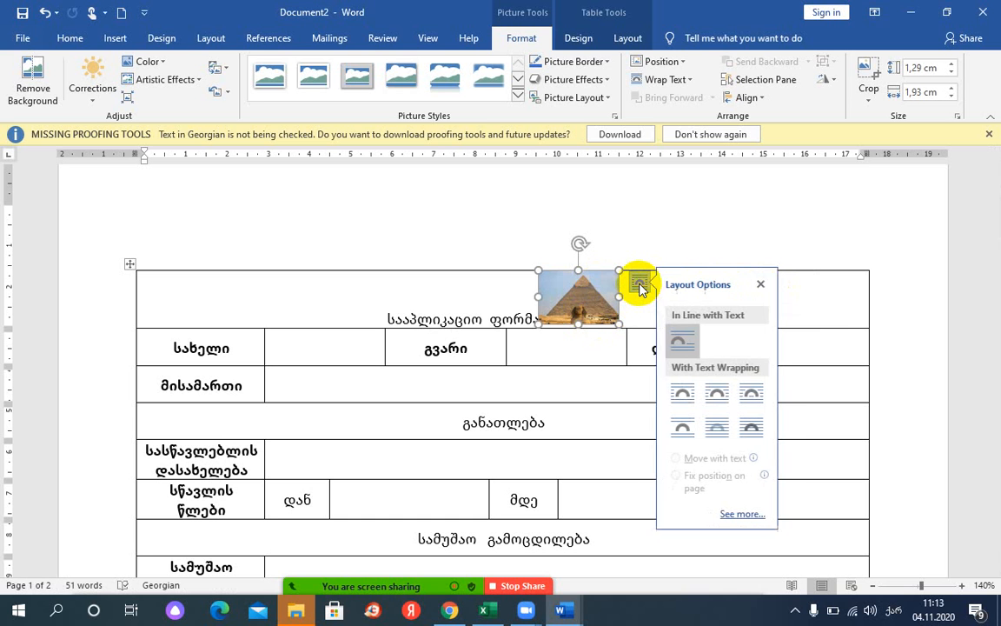
{"action": "left_click", "coordinate": [687, 395]}
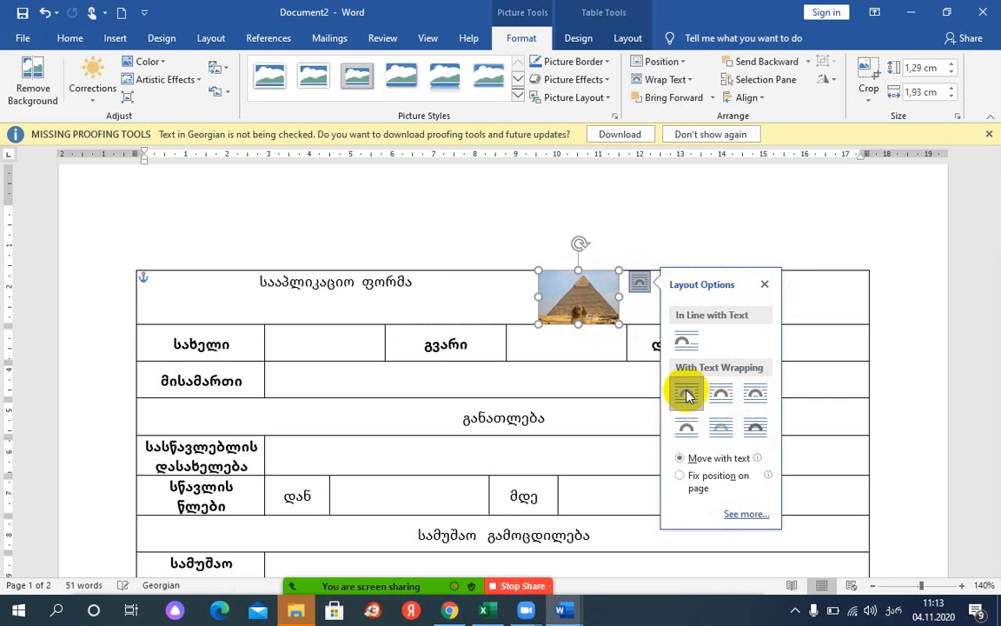
{"action": "left_click_drag", "start_coordinate": [566, 300], "coordinate": [812, 307]}
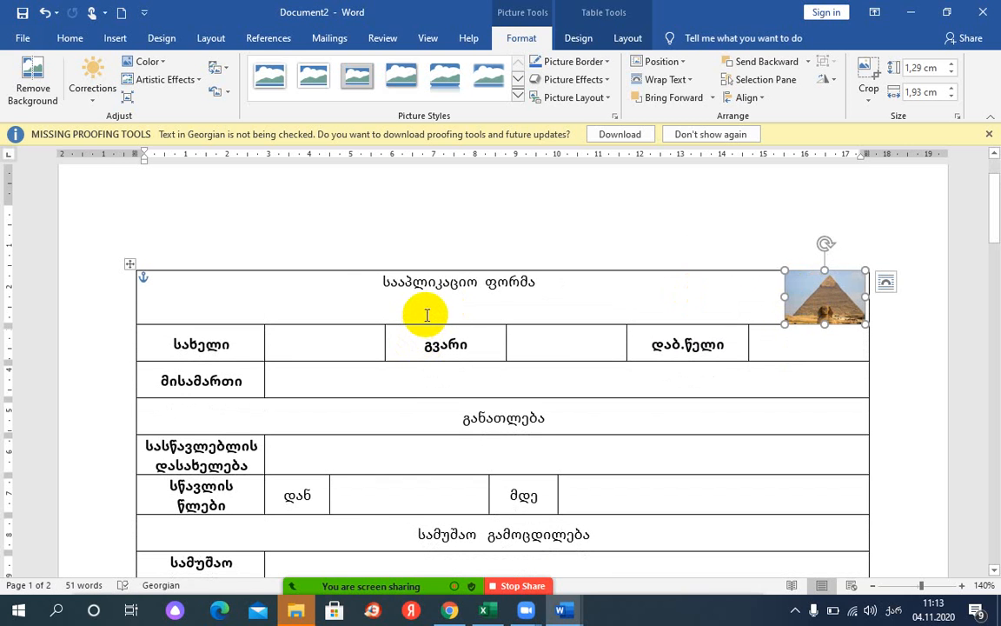
{"action": "left_click", "coordinate": [416, 343]}
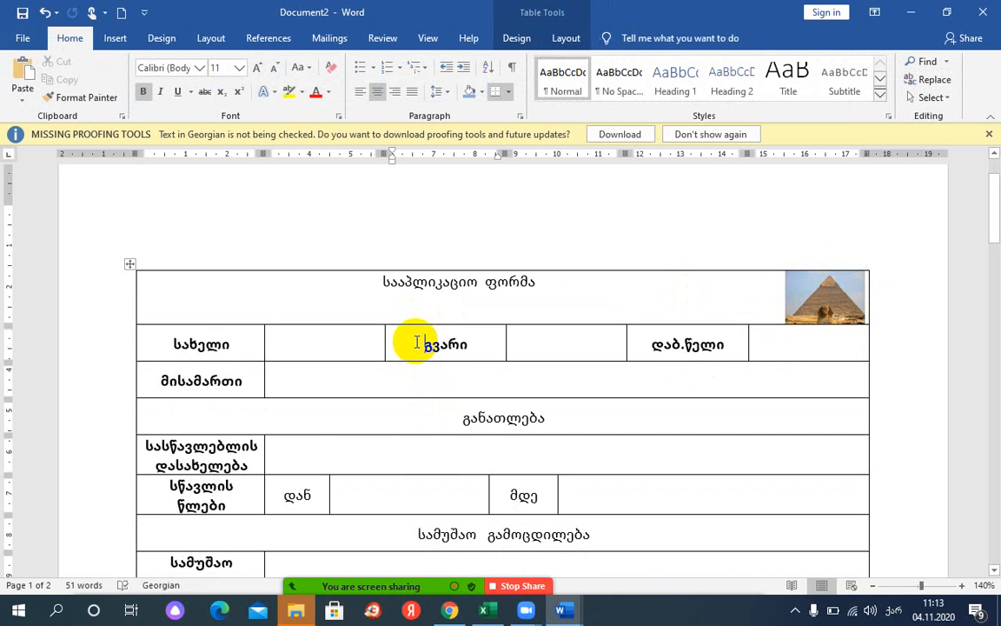
- Shrink the whole table so that its last two empty rows fit on the first page
{"action": "scroll", "coordinate": [421, 420], "scroll_direction": "down", "scroll_amount": 3}
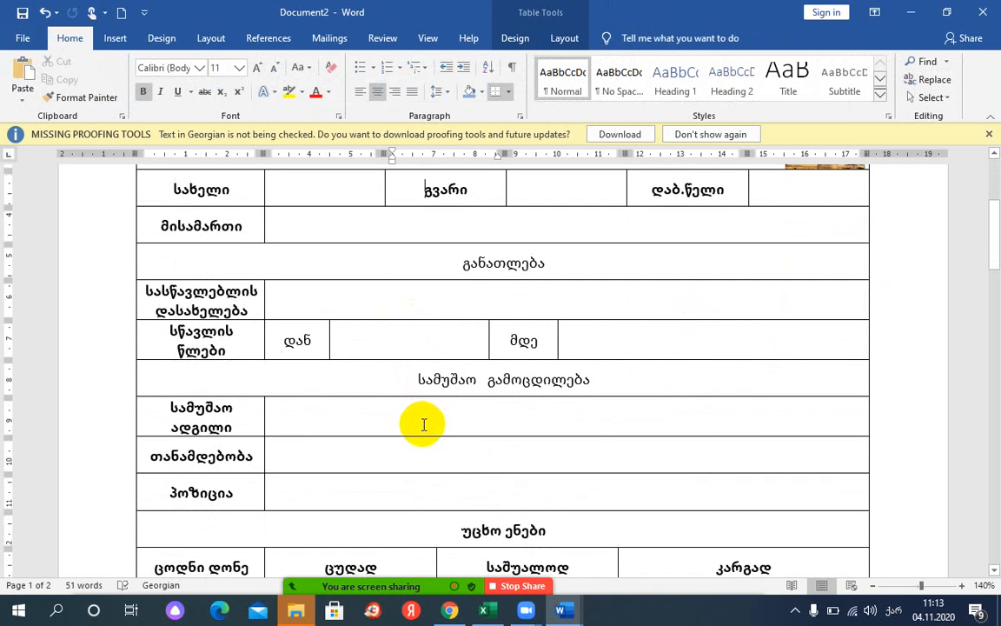
{"action": "scroll", "coordinate": [423, 425], "scroll_direction": "down", "scroll_amount": 15}
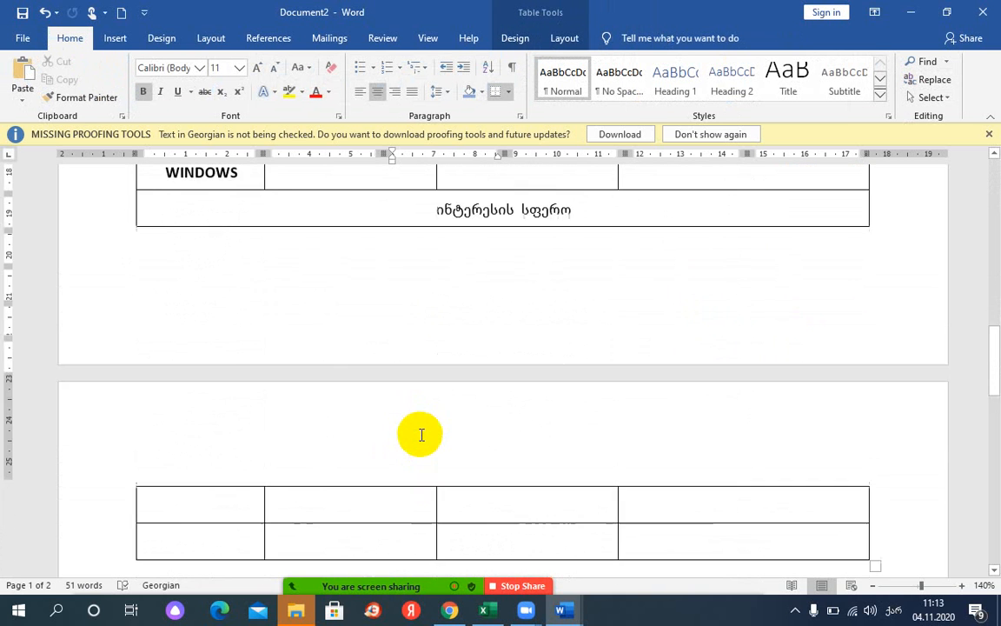
{"action": "scroll", "coordinate": [421, 435], "scroll_direction": "up", "scroll_amount": 3}
{"action": "scroll", "coordinate": [421, 434], "scroll_direction": "down", "scroll_amount": 4}
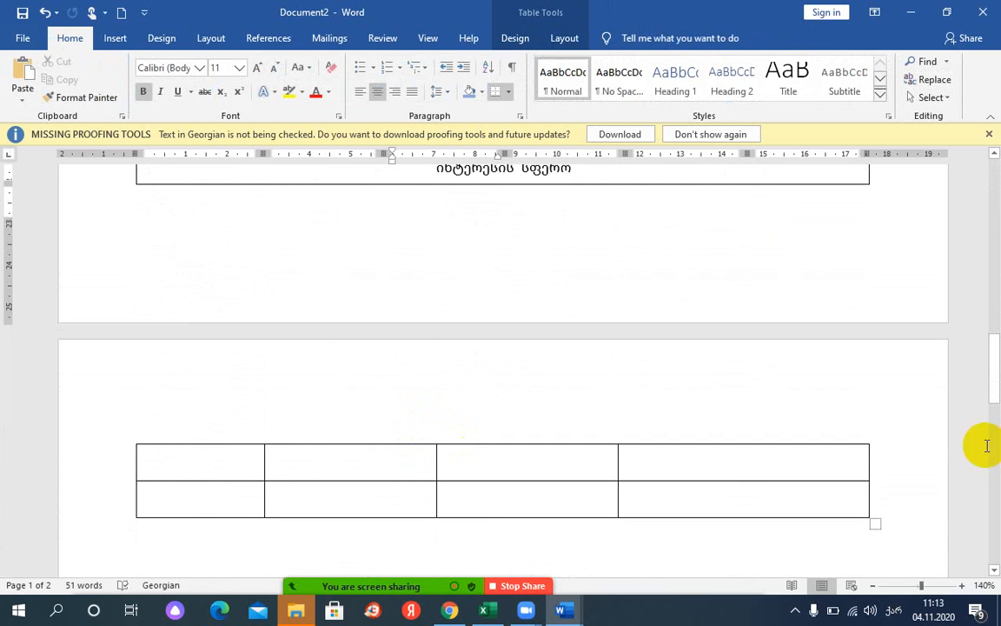
{"action": "left_click_drag", "start_coordinate": [874, 524], "coordinate": [833, 443]}
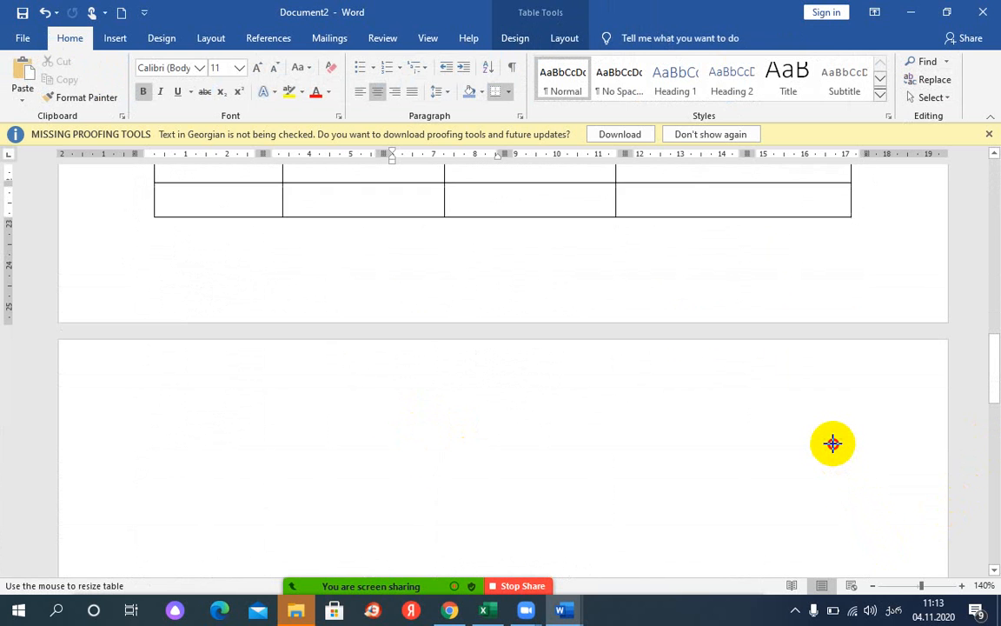
- Look over the resized form down to the rows below ინტერესის სფერო and back to the title row
{"action": "scroll", "coordinate": [833, 443], "scroll_direction": "up", "scroll_amount": 10}
{"action": "scroll", "coordinate": [826, 456], "scroll_direction": "down", "scroll_amount": 3}
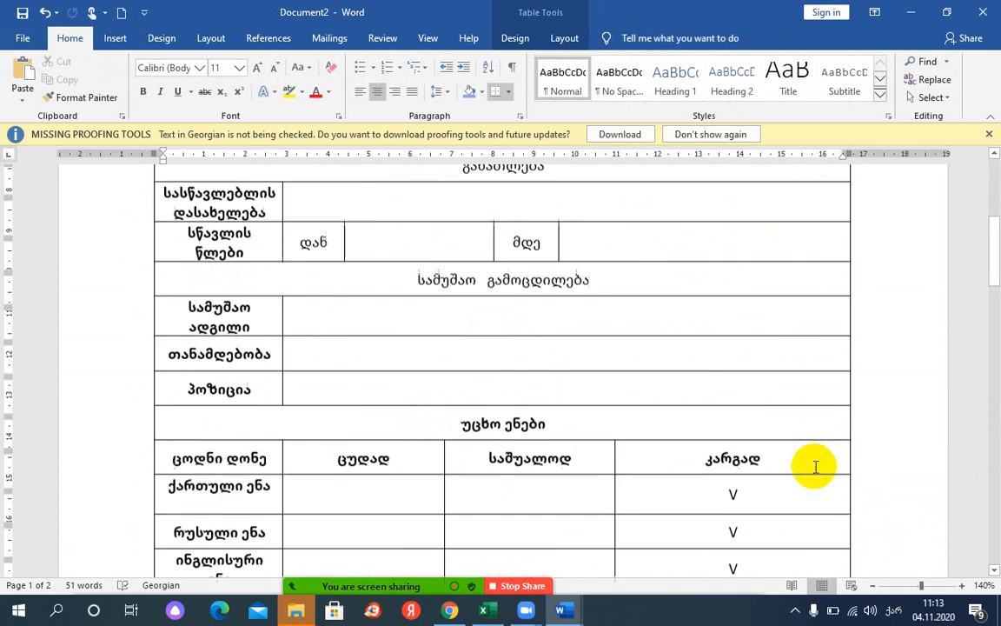
{"action": "scroll", "coordinate": [809, 474], "scroll_direction": "down", "scroll_amount": 8}
{"action": "scroll", "coordinate": [801, 483], "scroll_direction": "up", "scroll_amount": 1}
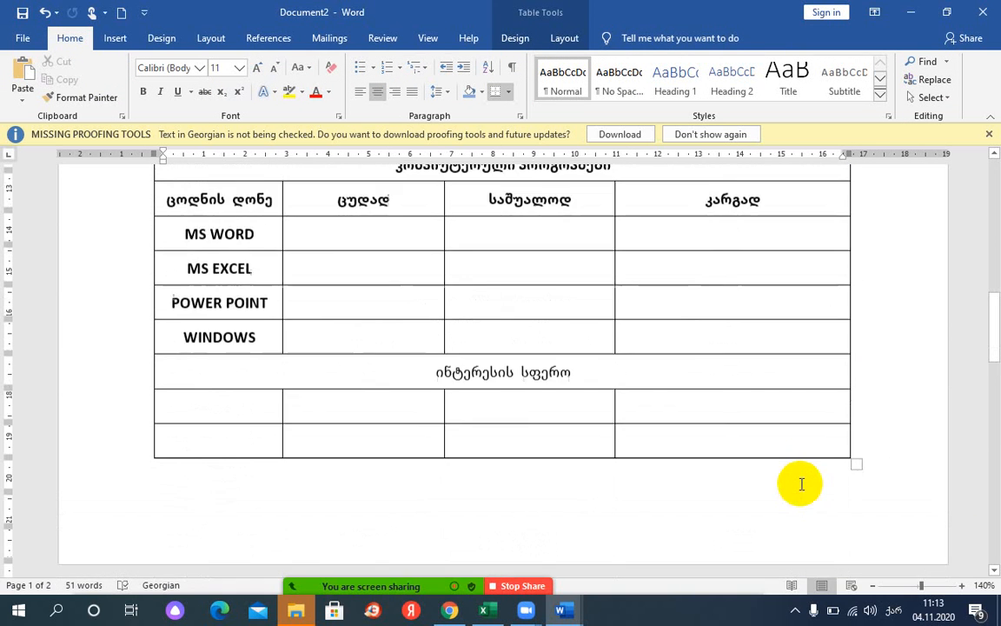
{"action": "scroll", "coordinate": [802, 484], "scroll_direction": "up", "scroll_amount": 3}
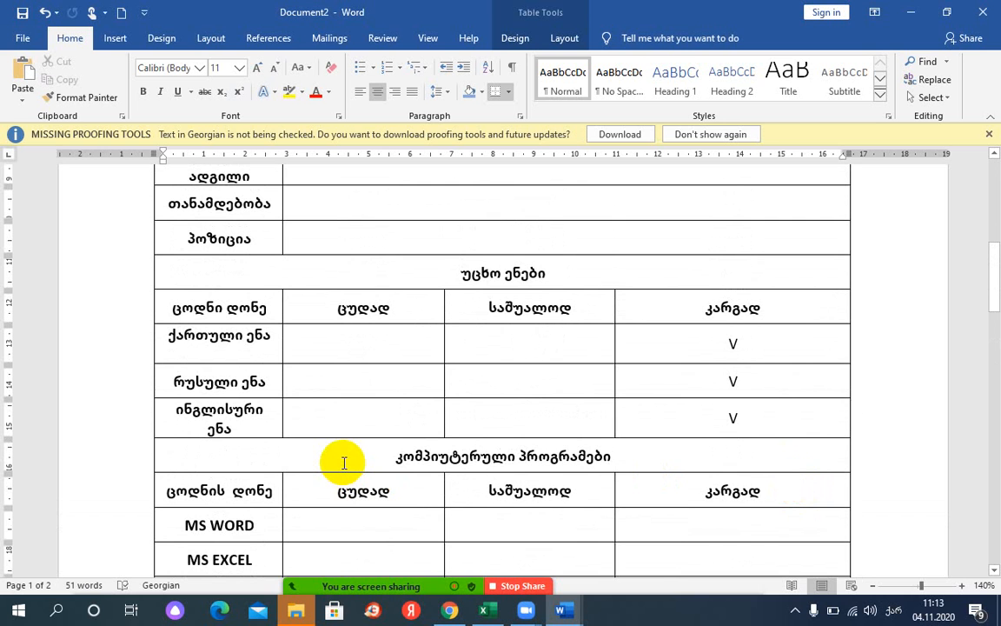
{"action": "scroll", "coordinate": [344, 463], "scroll_direction": "up", "scroll_amount": 1}
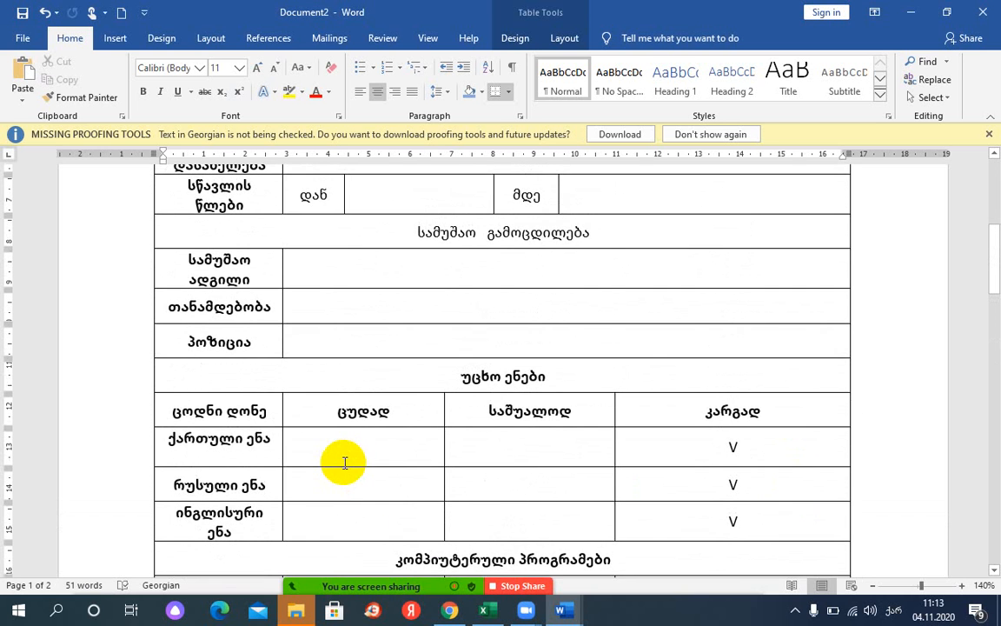
{"action": "scroll", "coordinate": [404, 403], "scroll_direction": "up", "scroll_amount": 3}
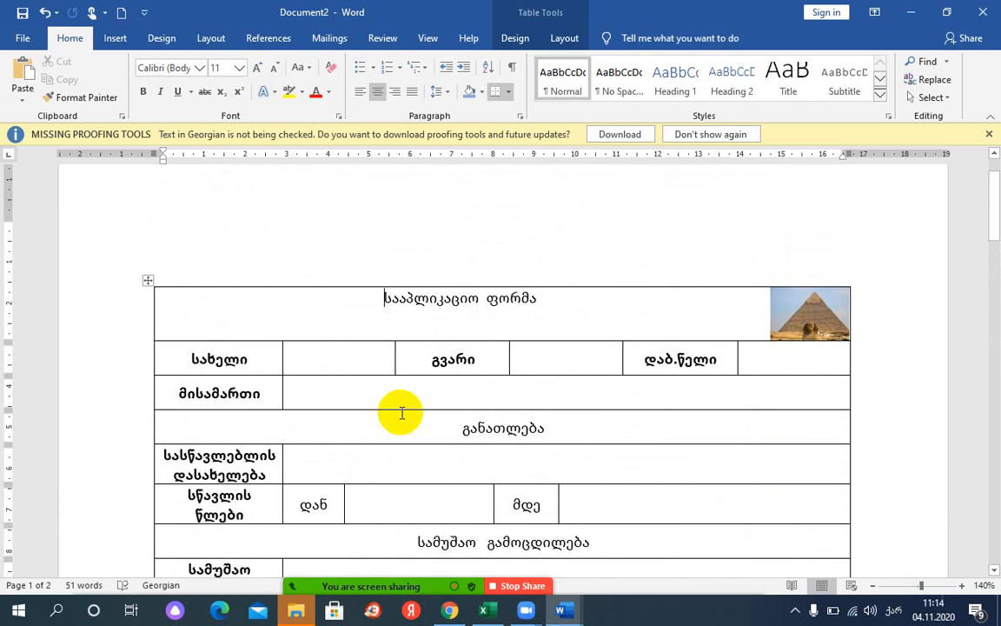
{"action": "scroll", "coordinate": [400, 414], "scroll_direction": "up", "scroll_amount": 2}
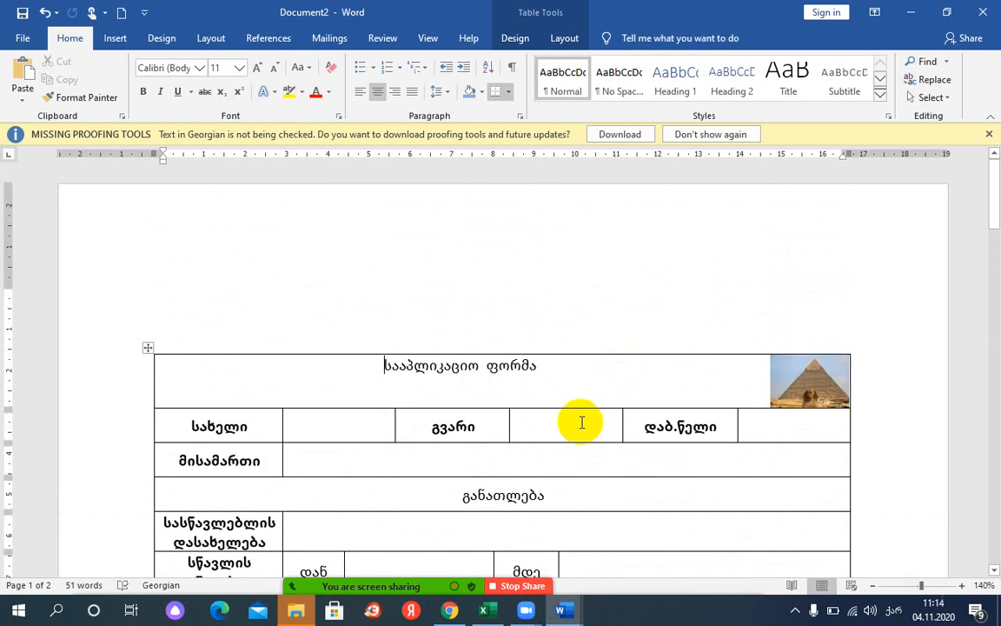
{"action": "scroll", "coordinate": [466, 380], "scroll_direction": "down", "scroll_amount": 1}
{"action": "scroll", "coordinate": [465, 376], "scroll_direction": "up", "scroll_amount": 1}
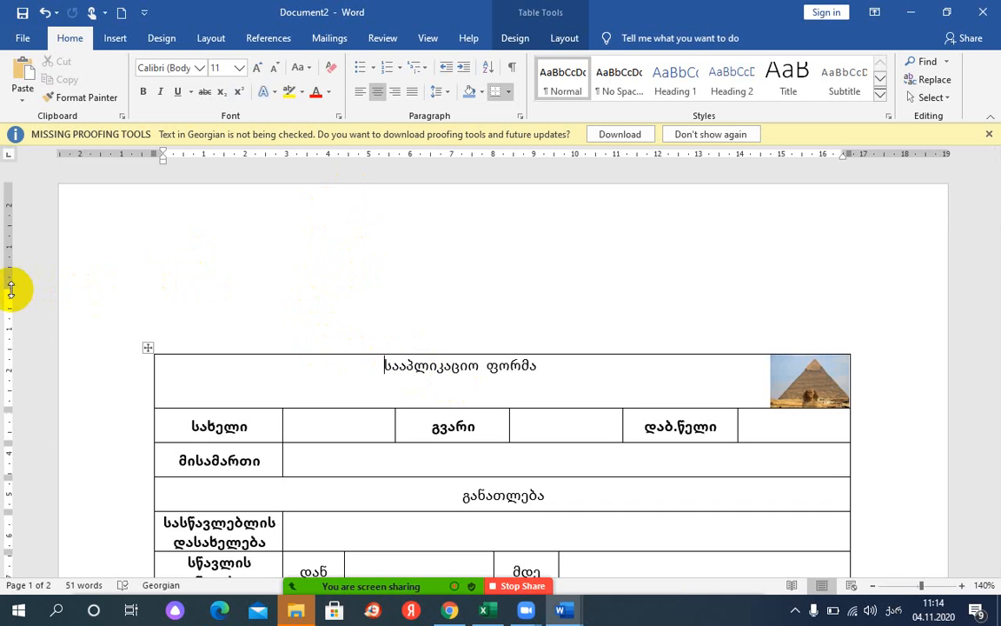
- Hide the document's rulers and show them again
{"action": "left_click", "coordinate": [427, 40]}
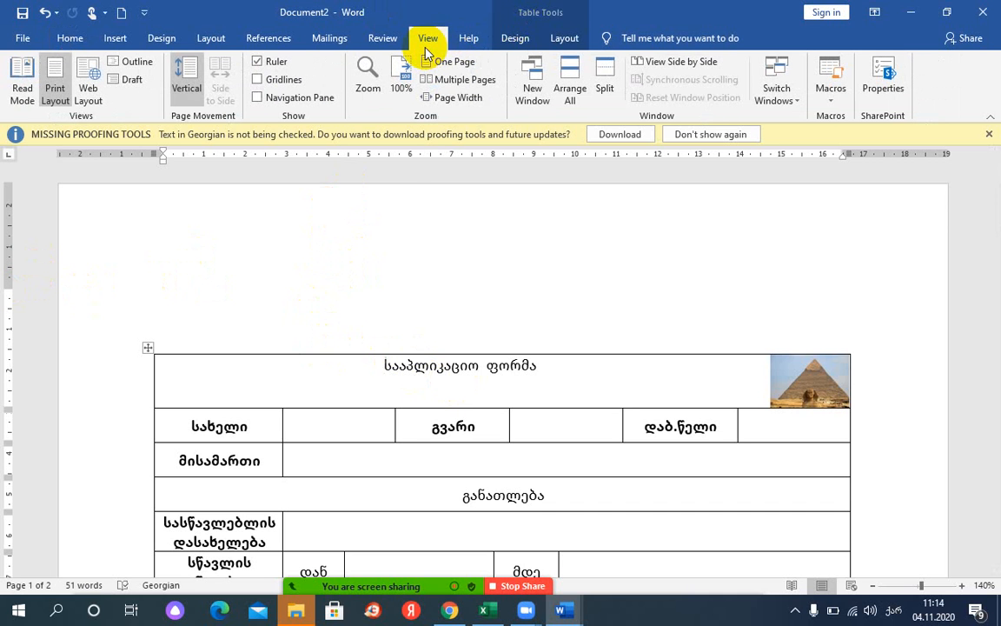
{"action": "left_click", "coordinate": [275, 65]}
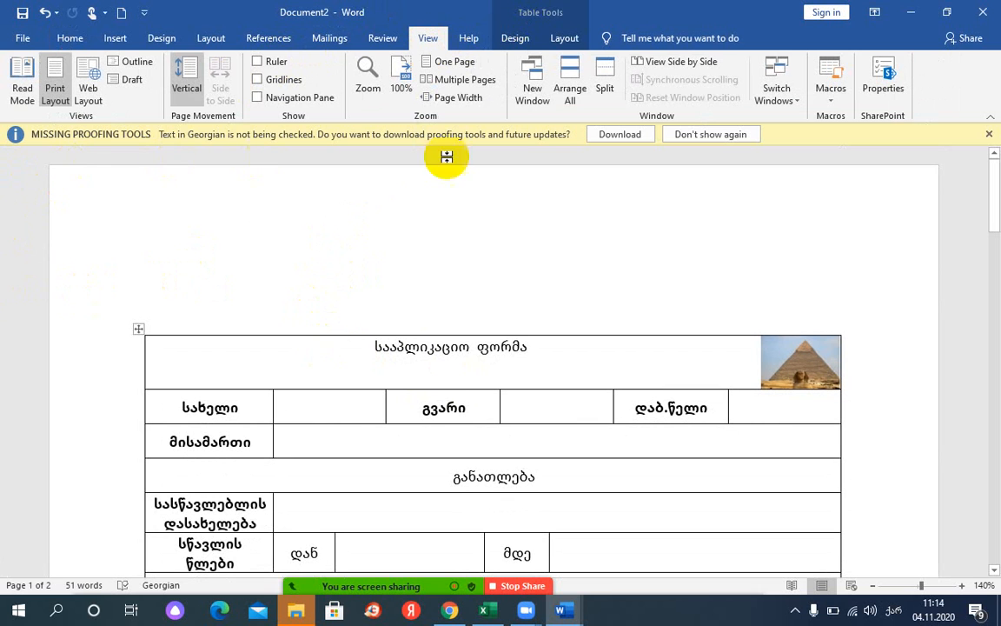
{"action": "left_click", "coordinate": [274, 68]}
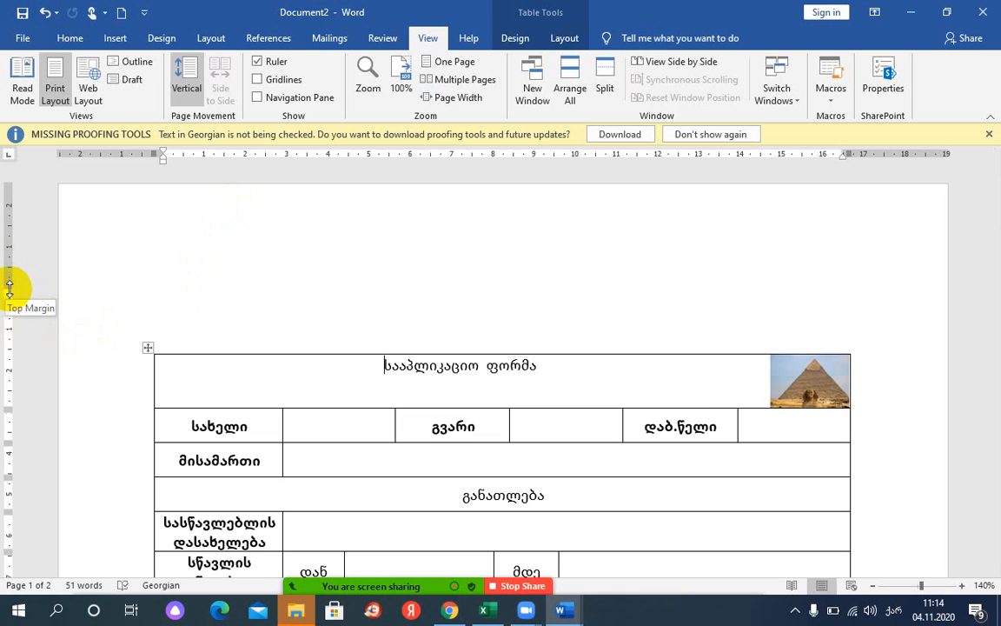
- Reduce the top margin until it nearly reaches the page's upper edge, and delete one empty line above the form table
{"action": "left_click_drag", "start_coordinate": [10, 287], "coordinate": [22, 189]}
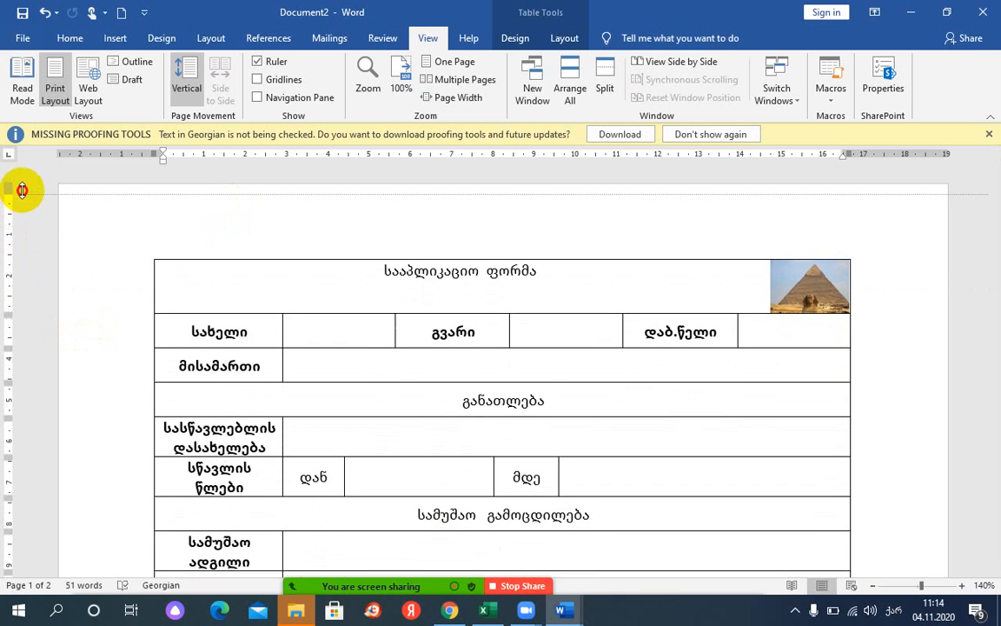
{"action": "left_click", "coordinate": [178, 223]}
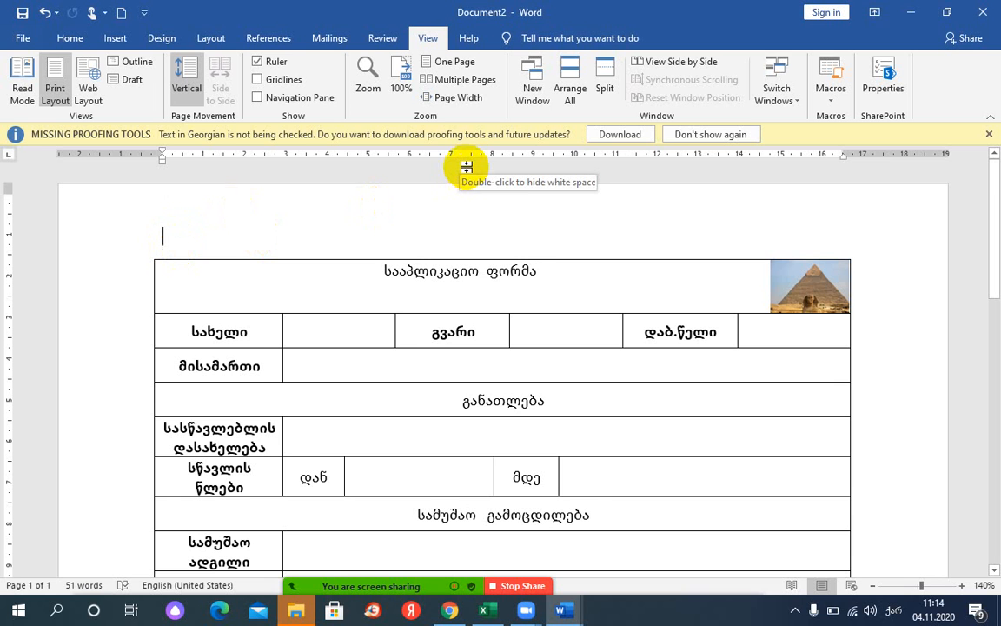
{"action": "double_click", "coordinate": [466, 165]}
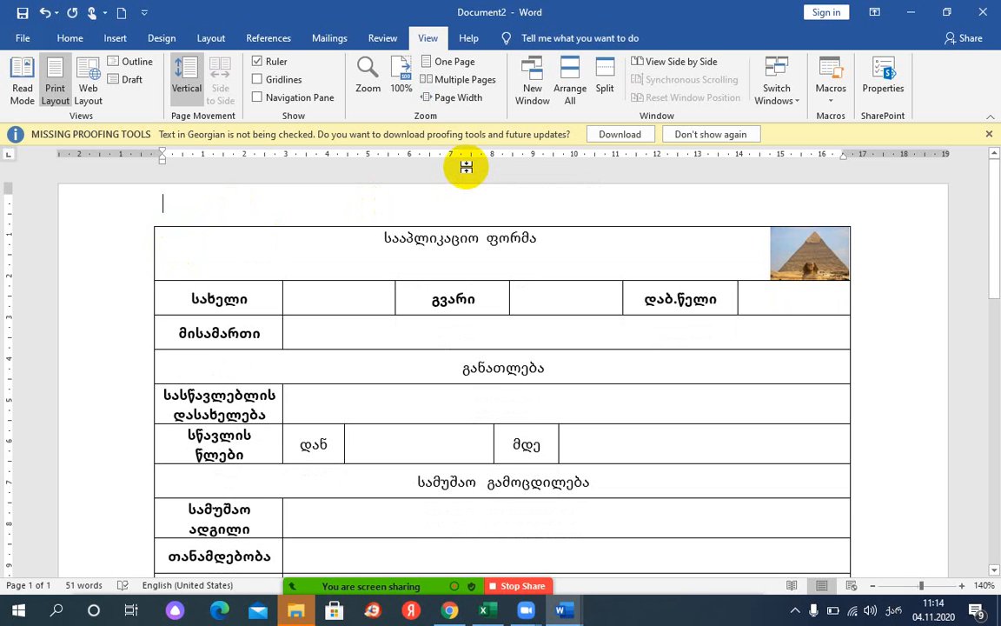
- Mute the microphone in the ongoing Zoom meeting
{"action": "mouse_move", "coordinate": [379, 585]}
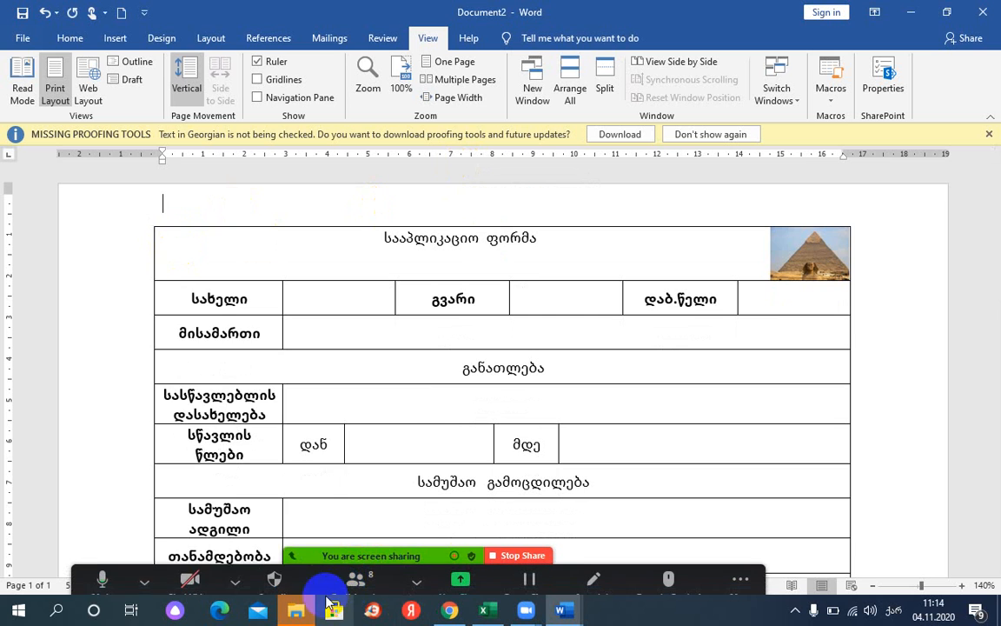
{"action": "left_click", "coordinate": [99, 577]}
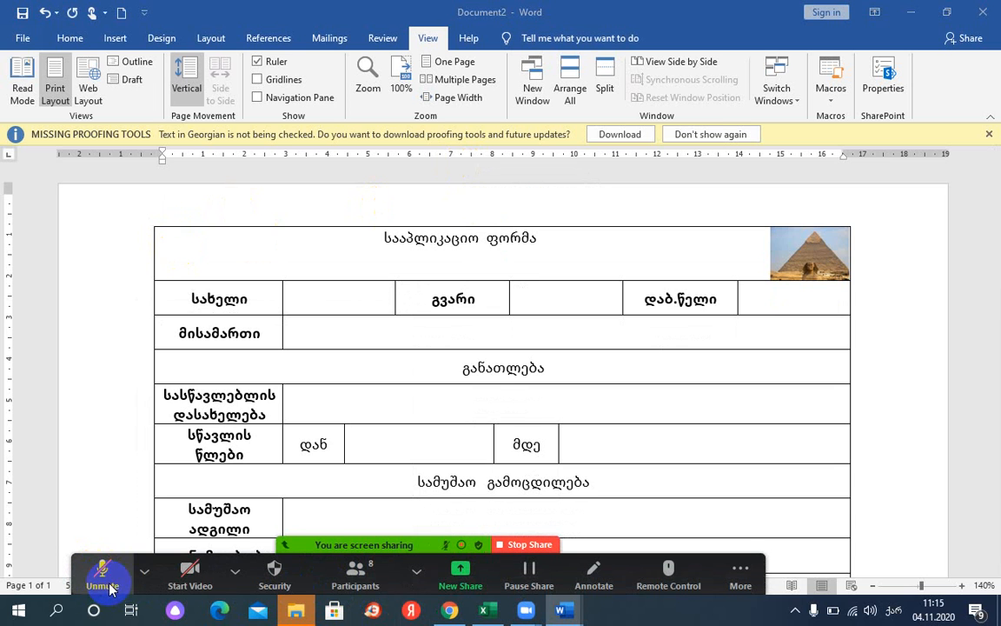